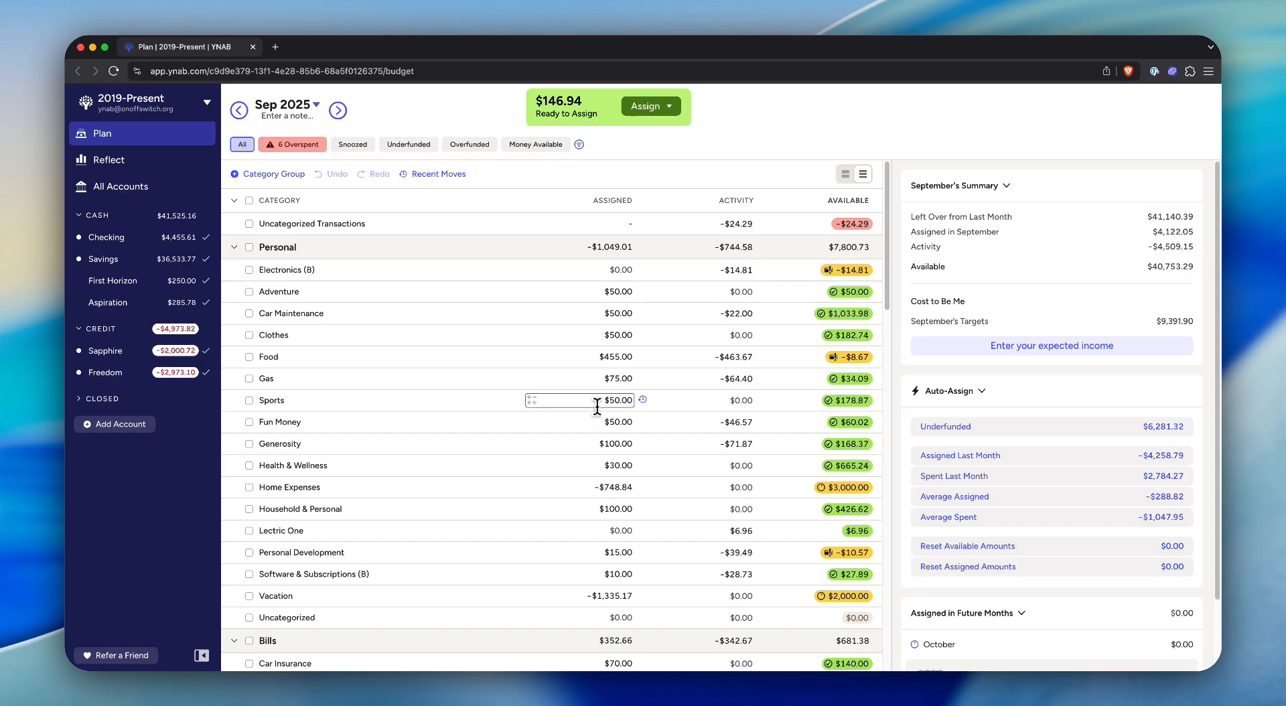
{"action": "left_click", "coordinate": [585, 294]}
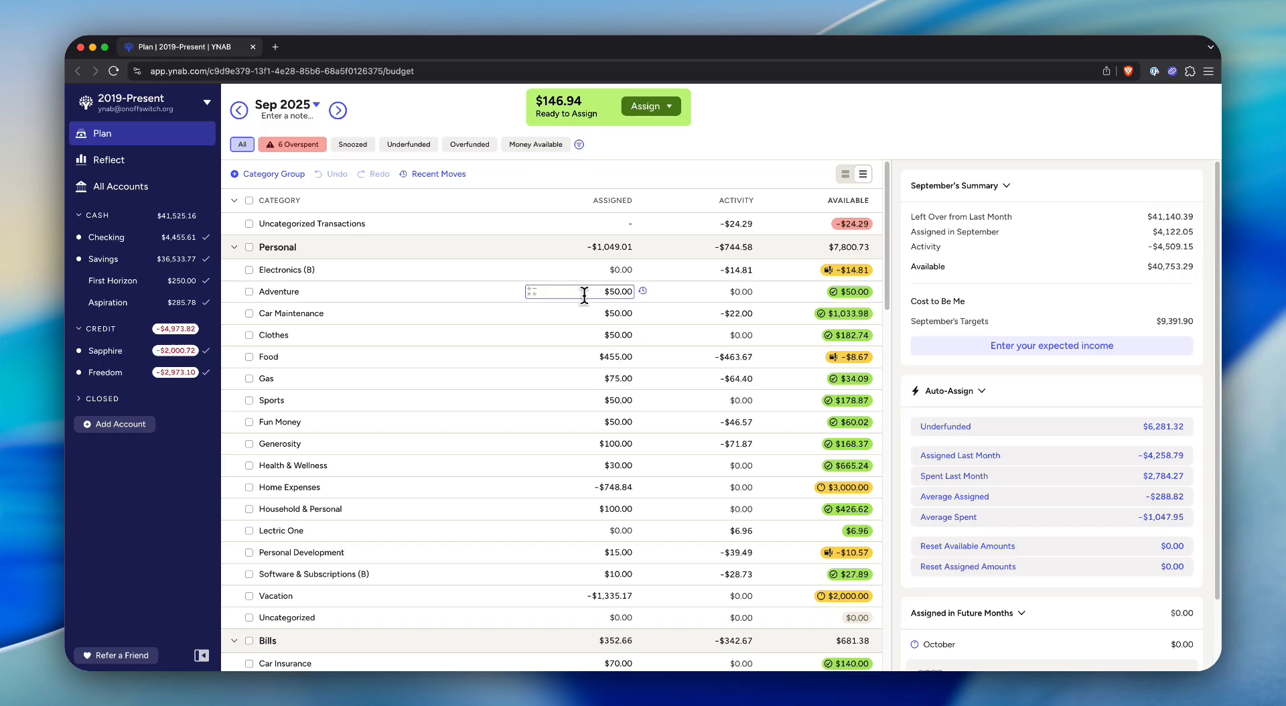
{"action": "left_click", "coordinate": [578, 335]}
{"action": "left_click", "coordinate": [593, 313]}
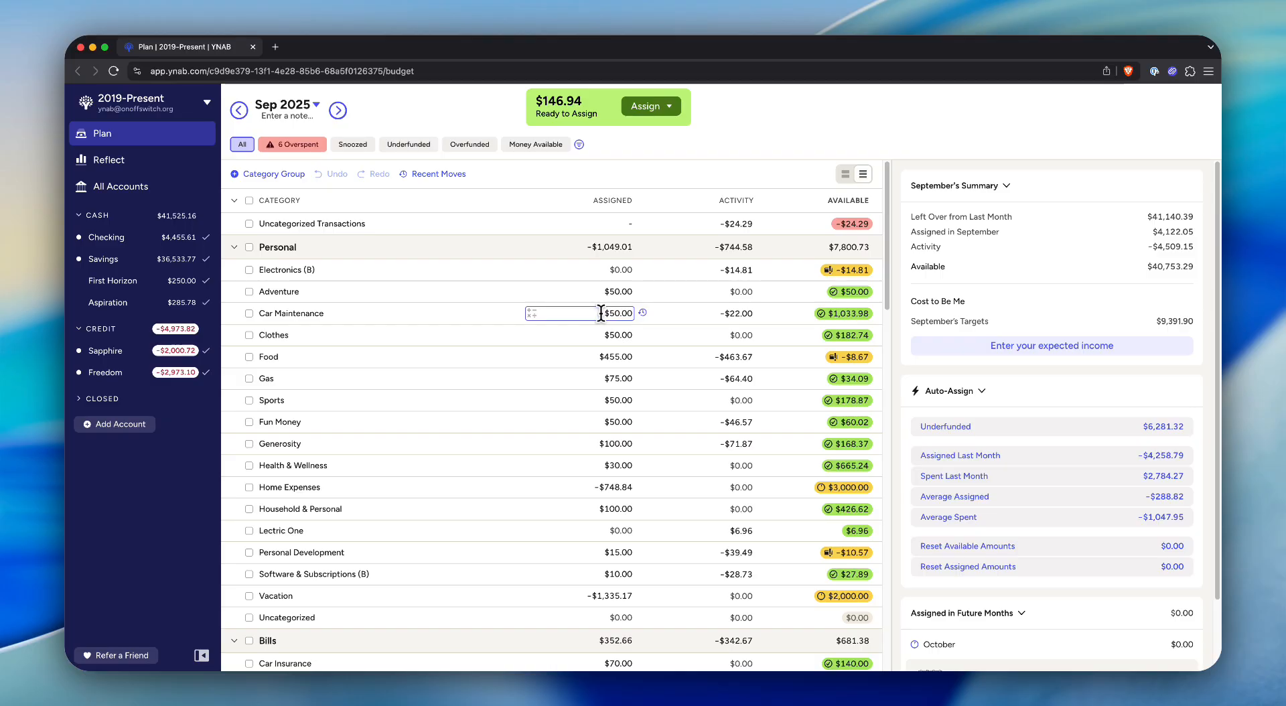
{"action": "key", "text": "Escape"}
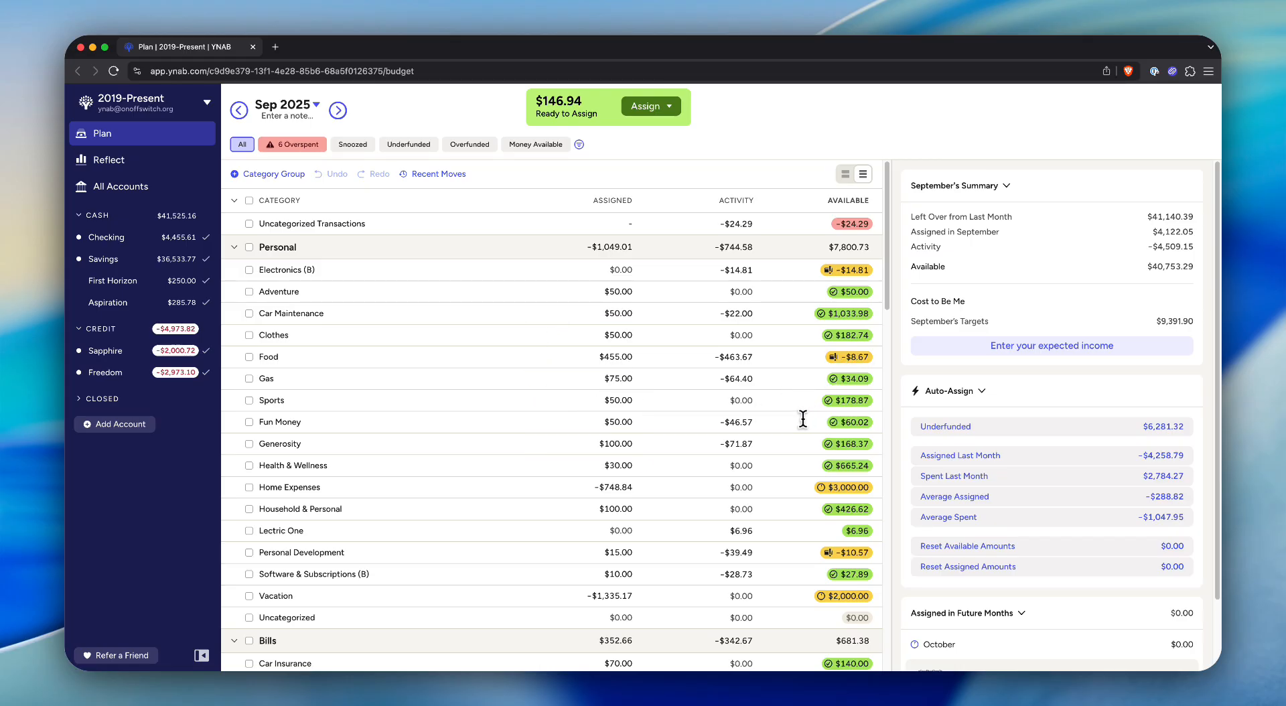
{"action": "scroll", "coordinate": [779, 415], "scroll_direction": "down", "scroll_amount": 1}
{"action": "scroll", "coordinate": [777, 415], "scroll_direction": "up", "scroll_amount": 1}
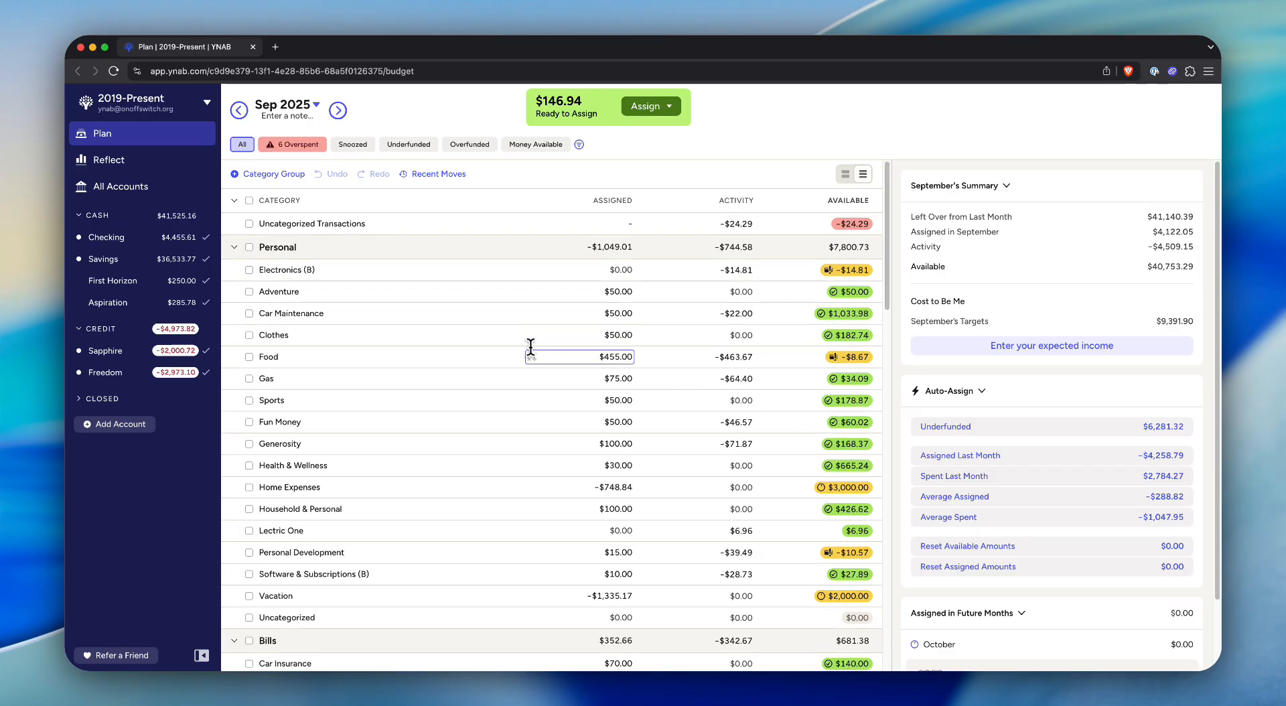
Open the Amazon.com Order History link from the bank import details of the 09/21/2025 Amazon transaction in All Accounts
{"action": "left_click", "coordinate": [129, 186]}
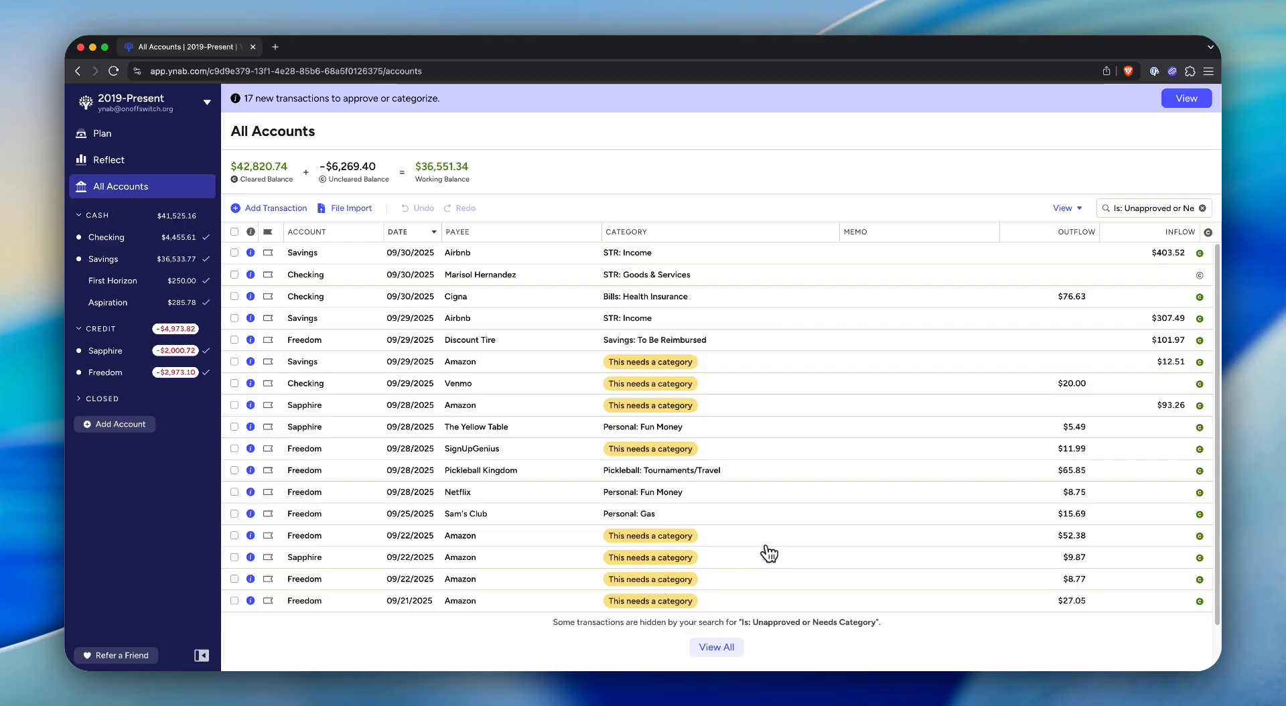
{"action": "left_click", "coordinate": [480, 603]}
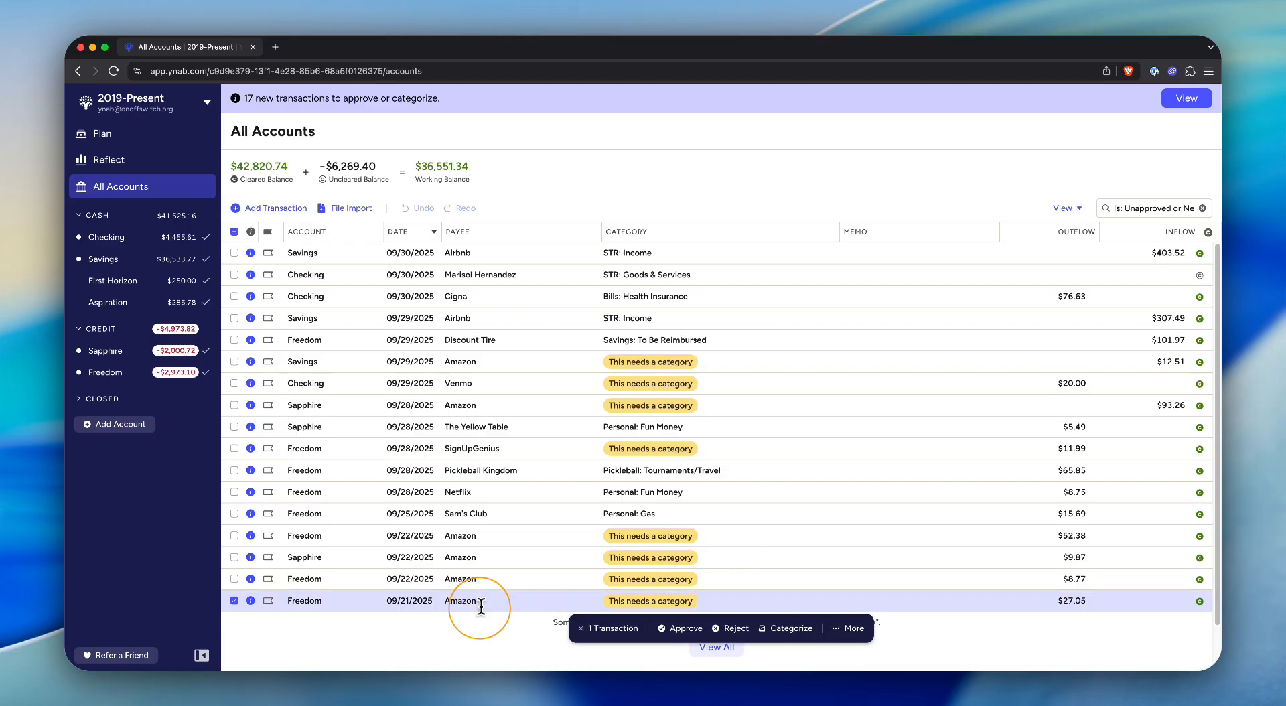
{"action": "left_click", "coordinate": [480, 603]}
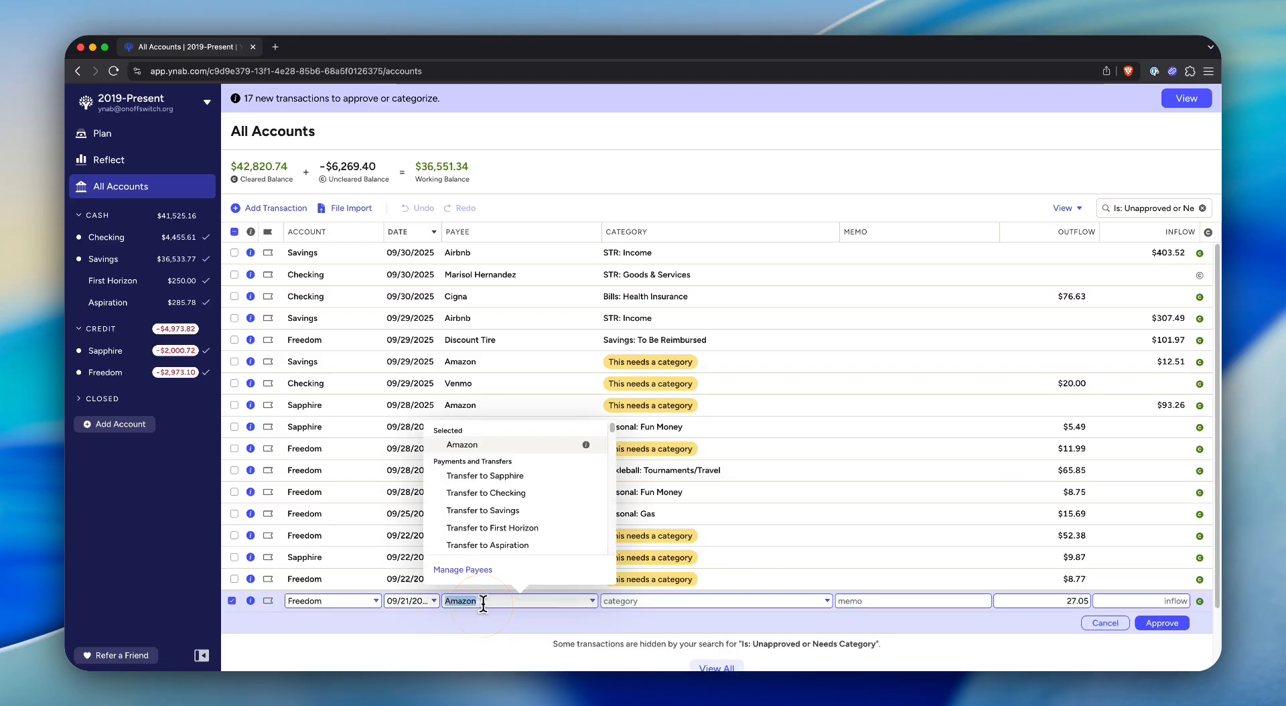
{"action": "left_click", "coordinate": [587, 445]}
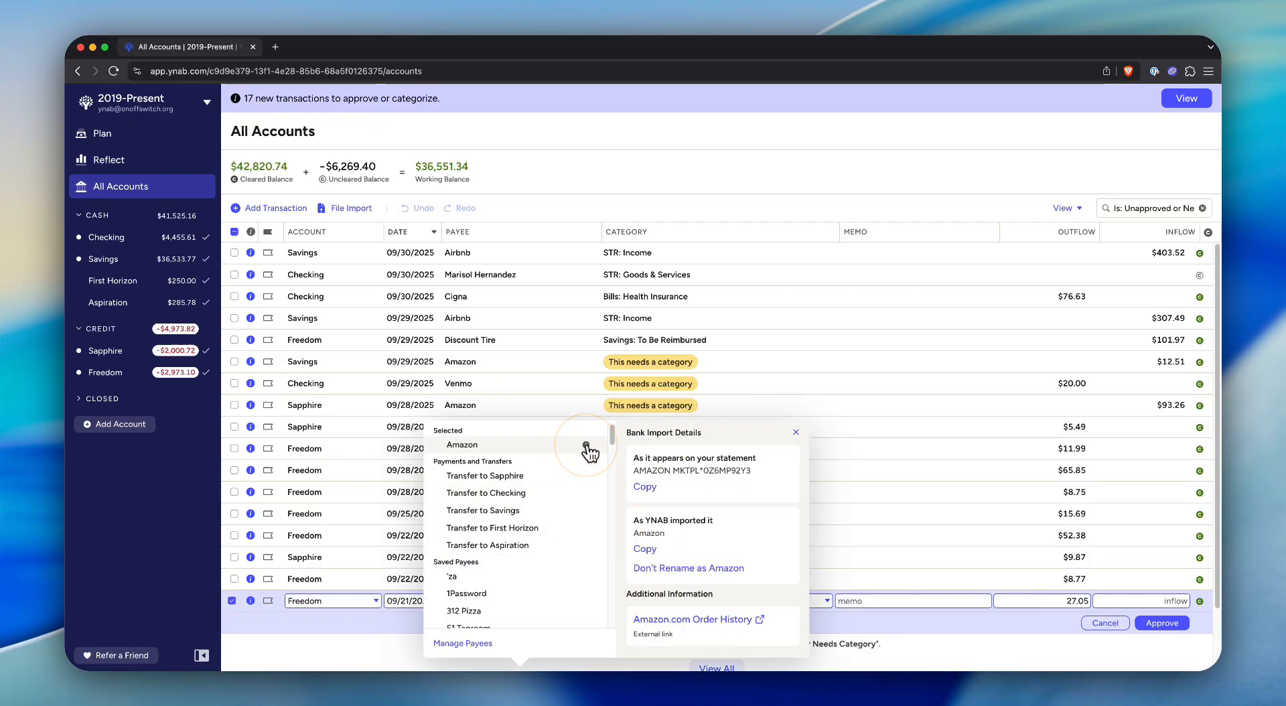
{"action": "left_click", "coordinate": [745, 621]}
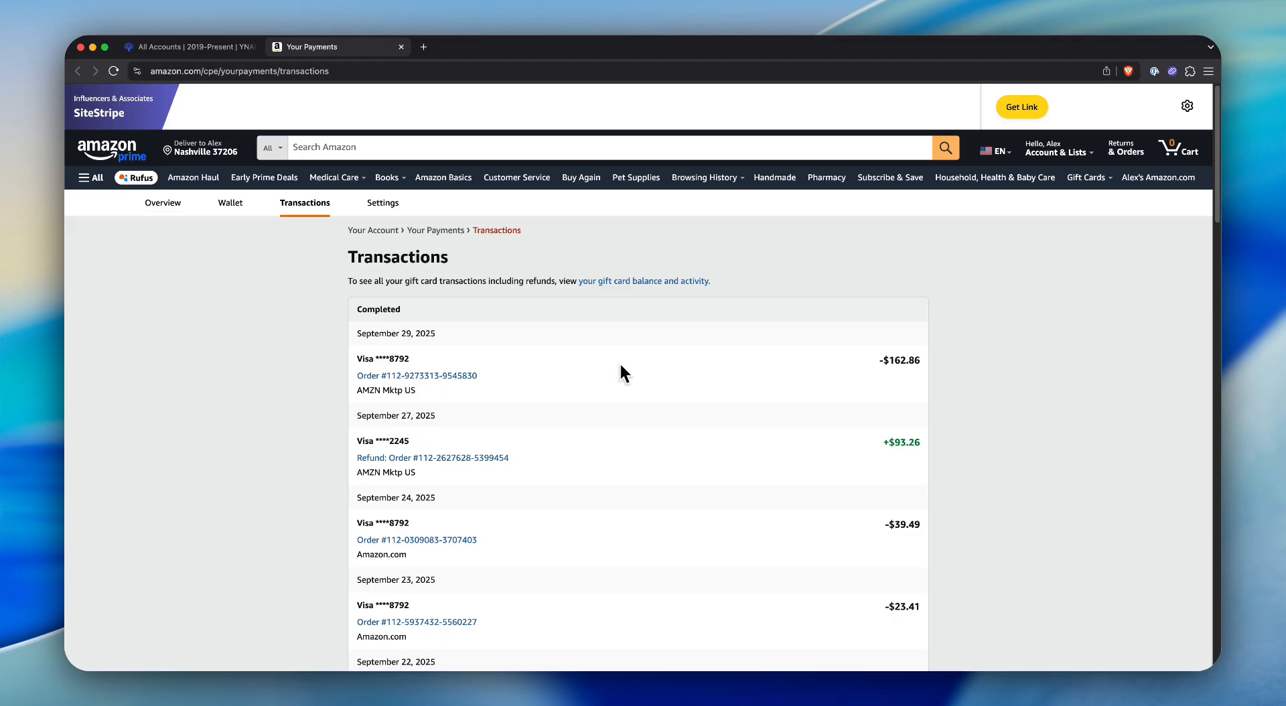
Check the 09/21/2025 transaction's amount in YNAB, and review the order details of the matching $27.05 charge on Amazon
{"action": "key", "text": "ctrl+shift+Tab"}
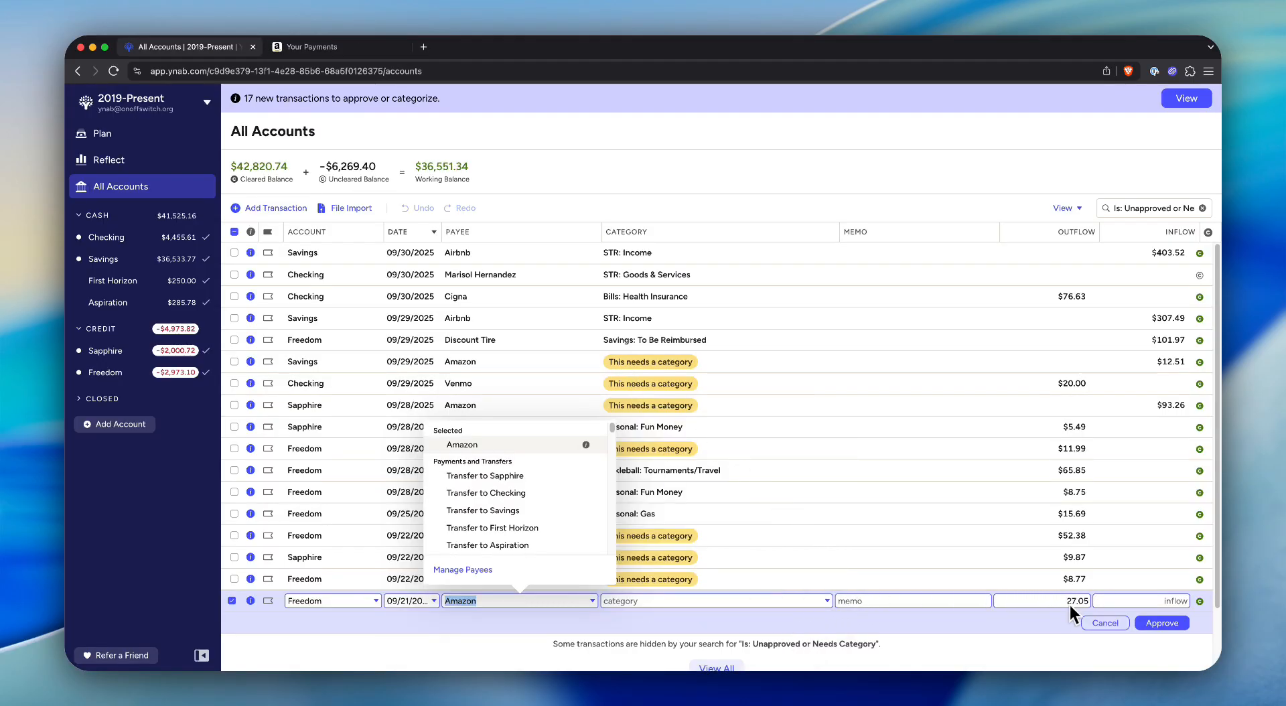
{"action": "left_click", "coordinate": [1102, 603]}
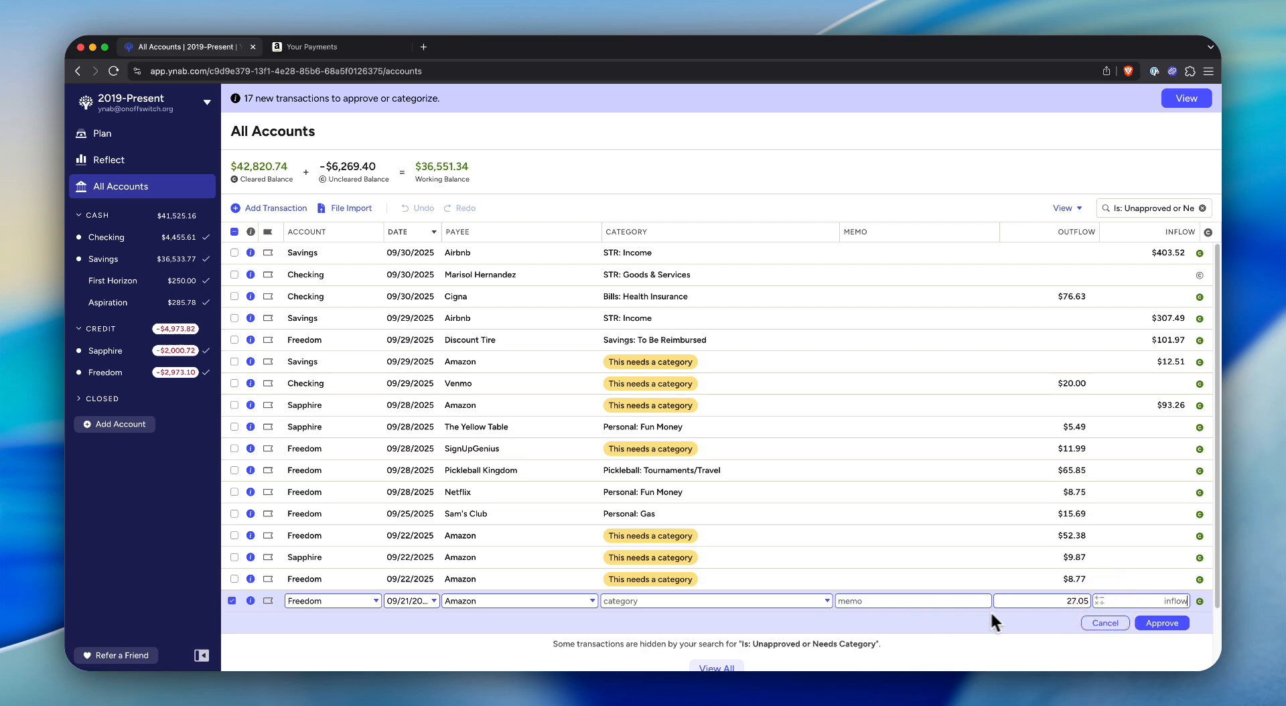
{"action": "key", "text": "ctrl+Tab"}
{"action": "scroll", "coordinate": [794, 553], "scroll_direction": "down", "scroll_amount": 8}
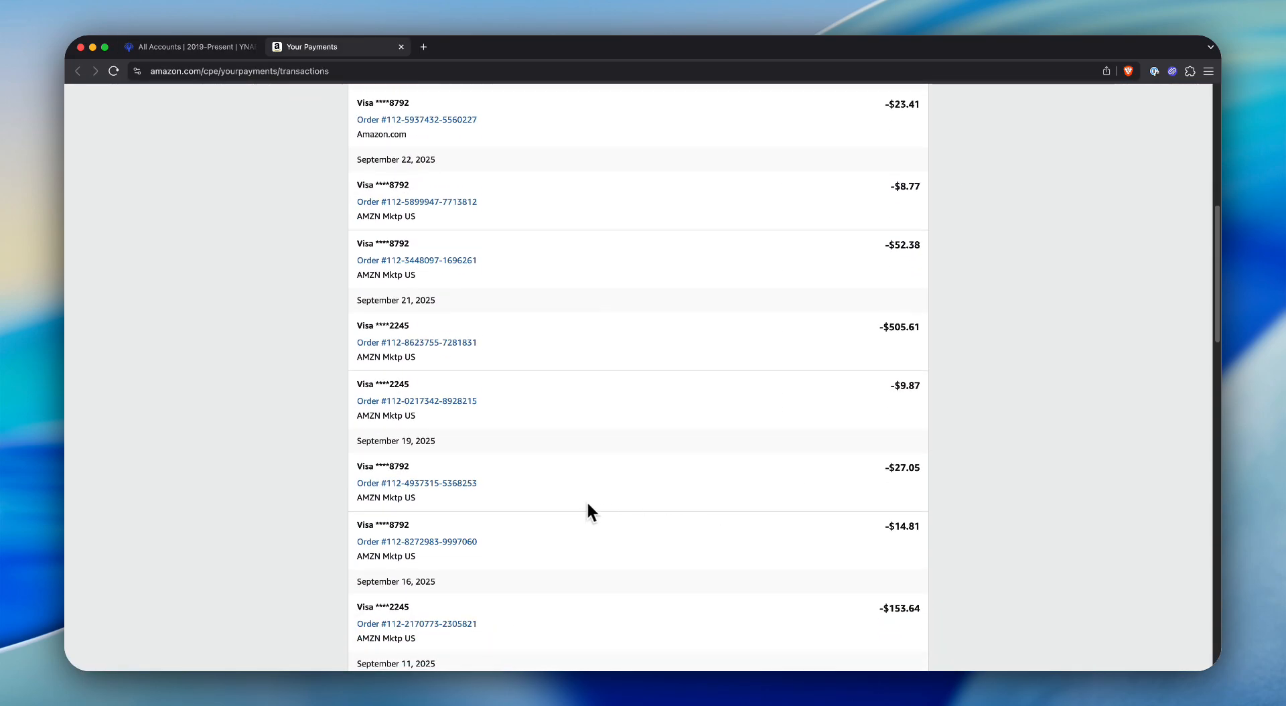
{"action": "left_click", "coordinate": [463, 481]}
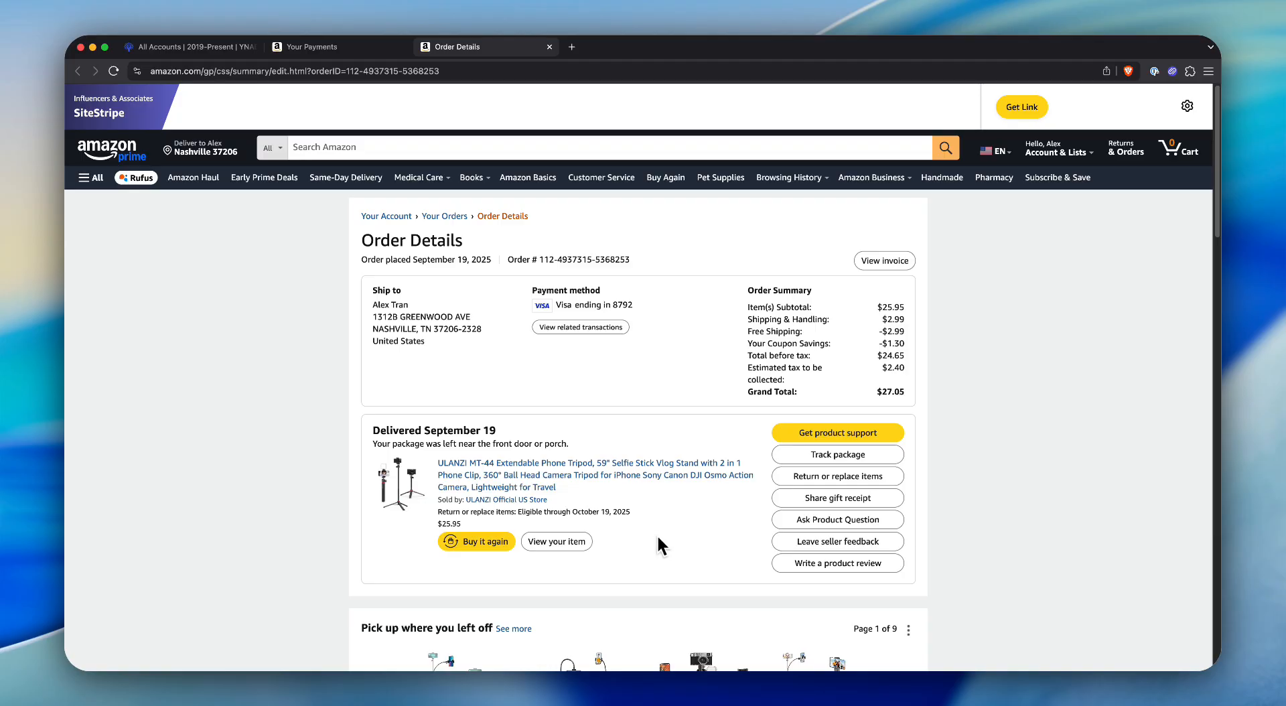
{"action": "key", "text": "super+w"}
Switch to YNAB, categorize the 09/21/2025 Amazon transaction as Pickleball: Equipment and approve it
{"action": "key", "text": "ctrl+shift+Tab"}
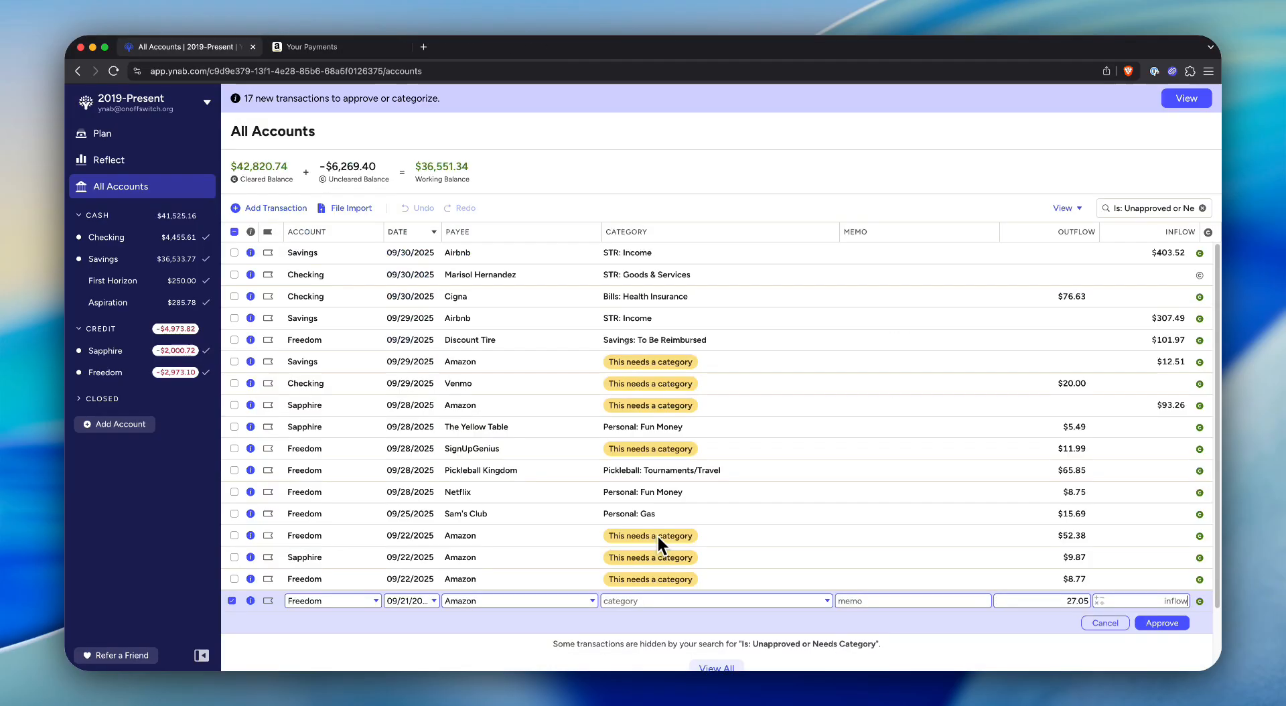
{"action": "left_click", "coordinate": [733, 601]}
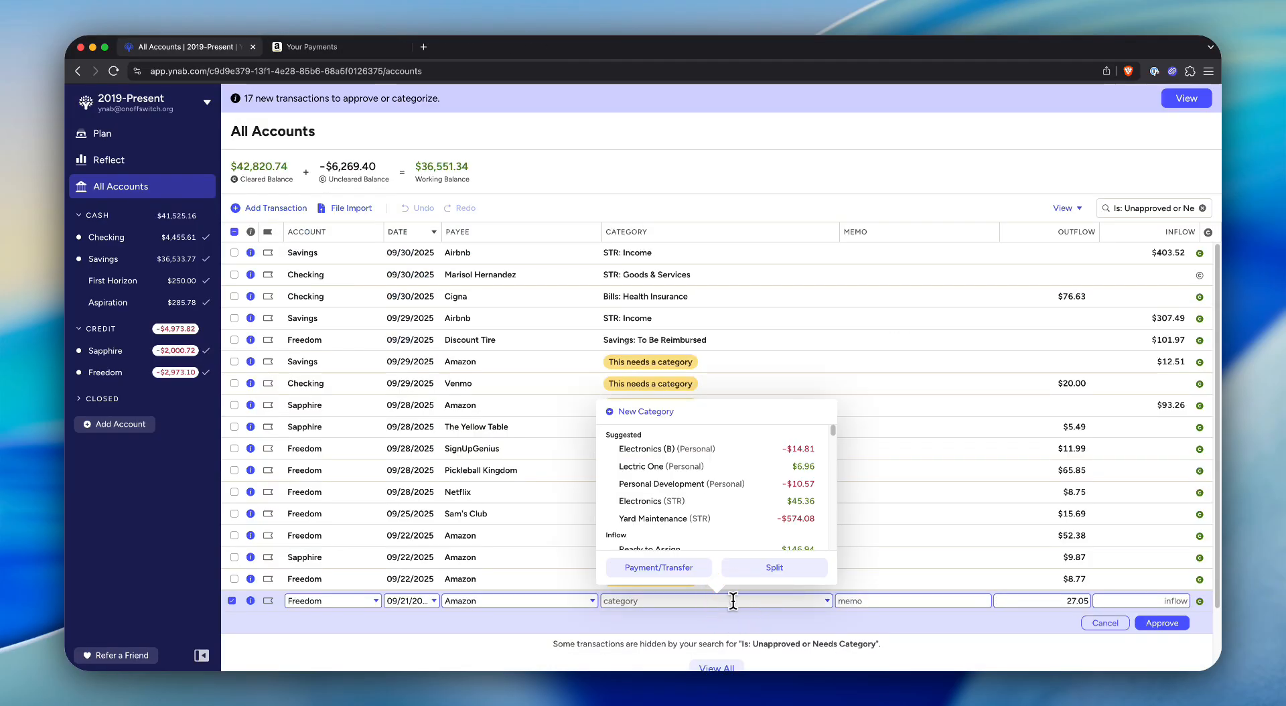
{"action": "type", "text": "equip"}
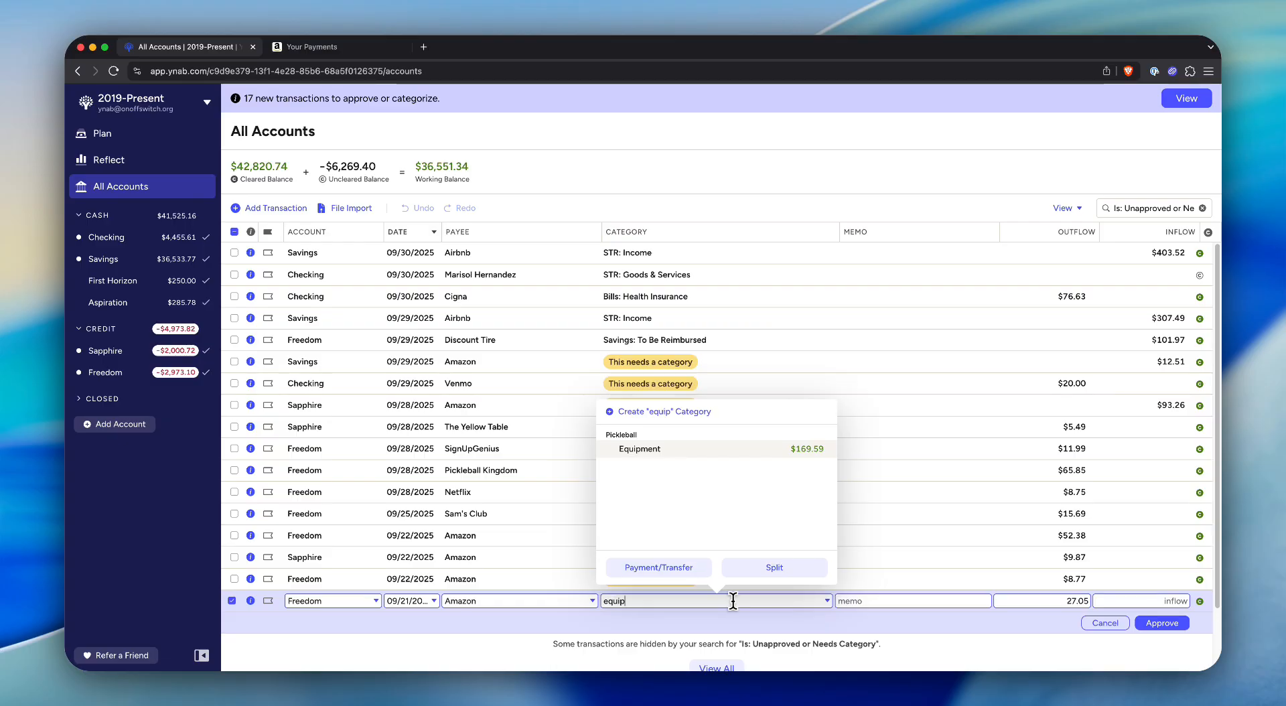
{"action": "left_click", "coordinate": [679, 454]}
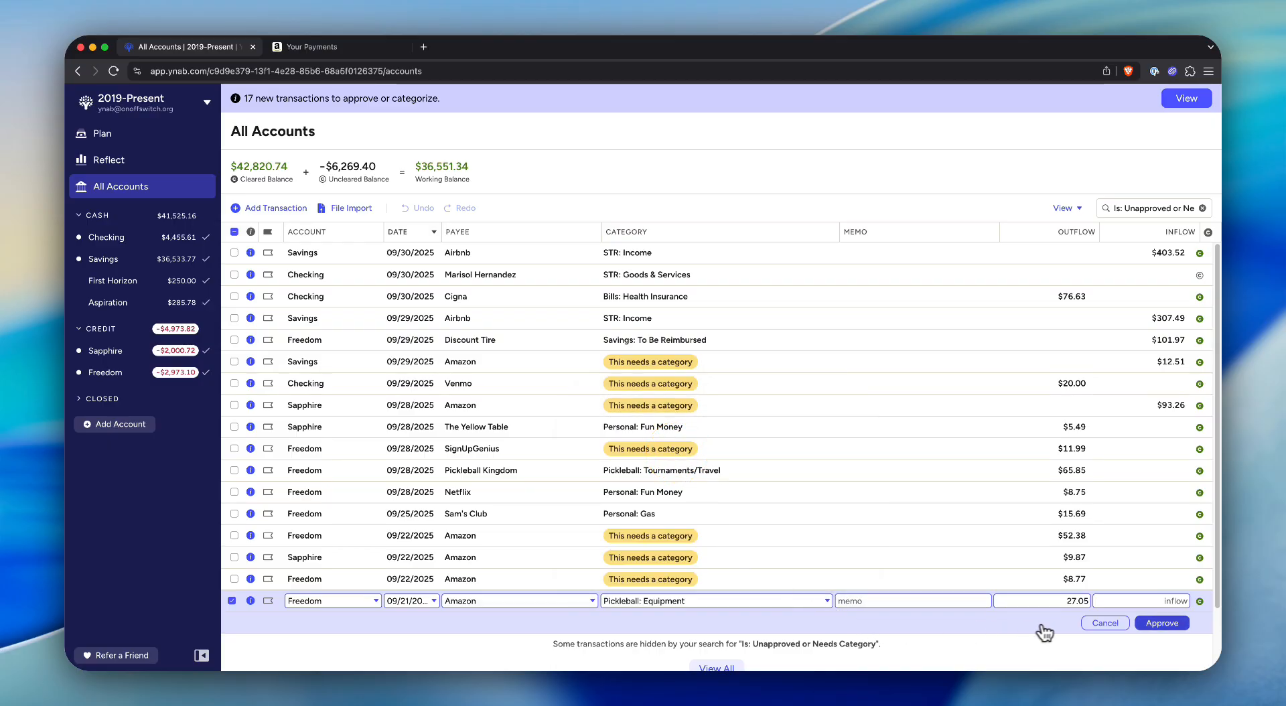
{"action": "left_click", "coordinate": [1177, 626]}
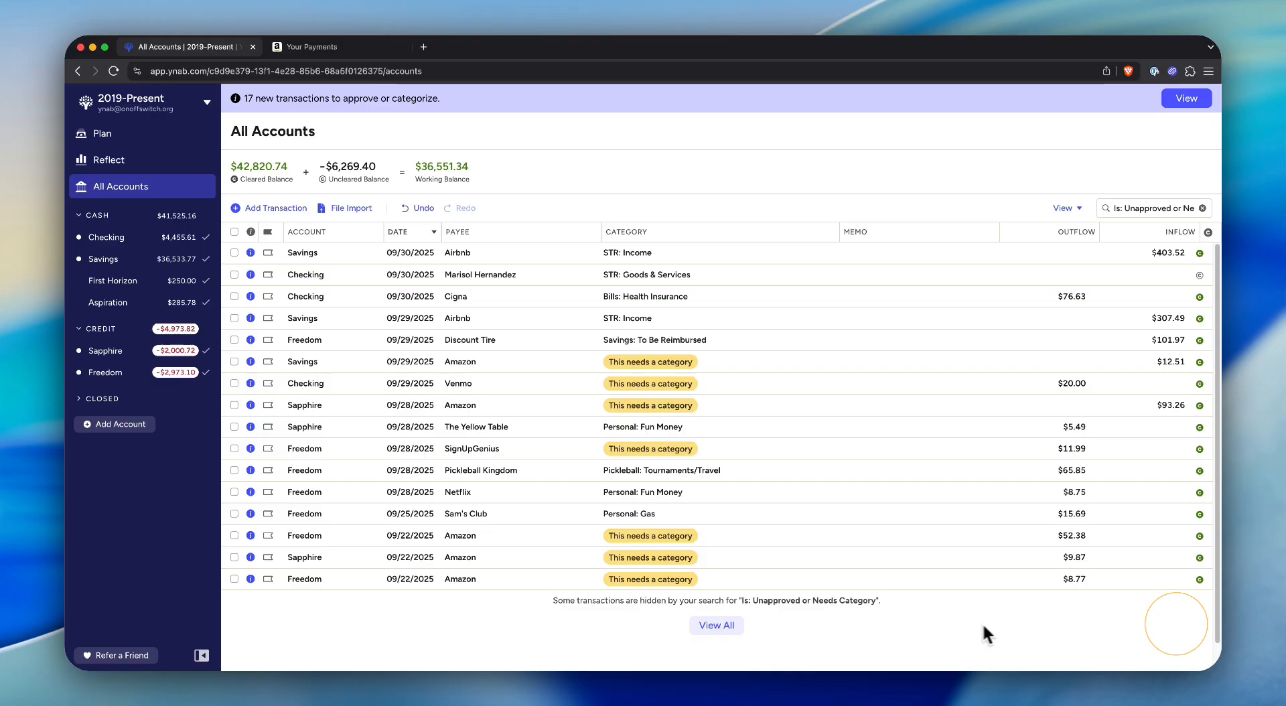
Switch to Amazon's payment transactions and review the order details of the $8.77 charge from September 22
{"action": "key", "text": "ctrl+Tab"}
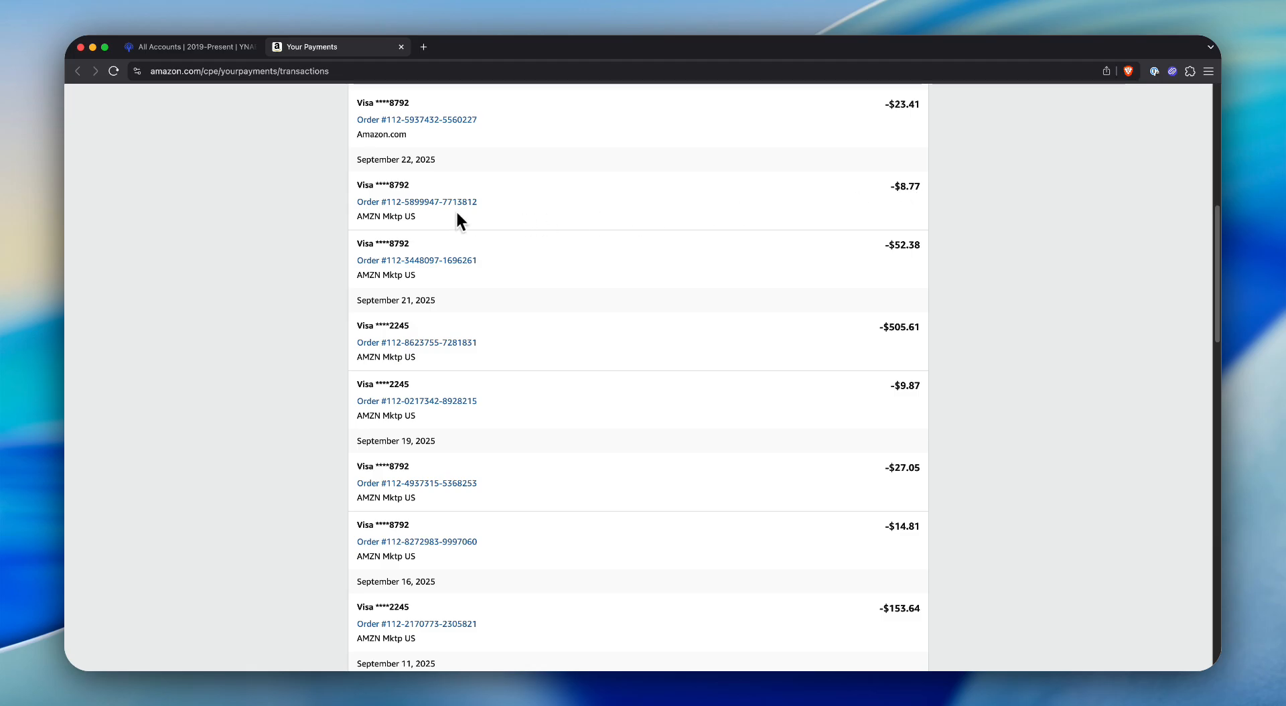
{"action": "left_click", "coordinate": [429, 202]}
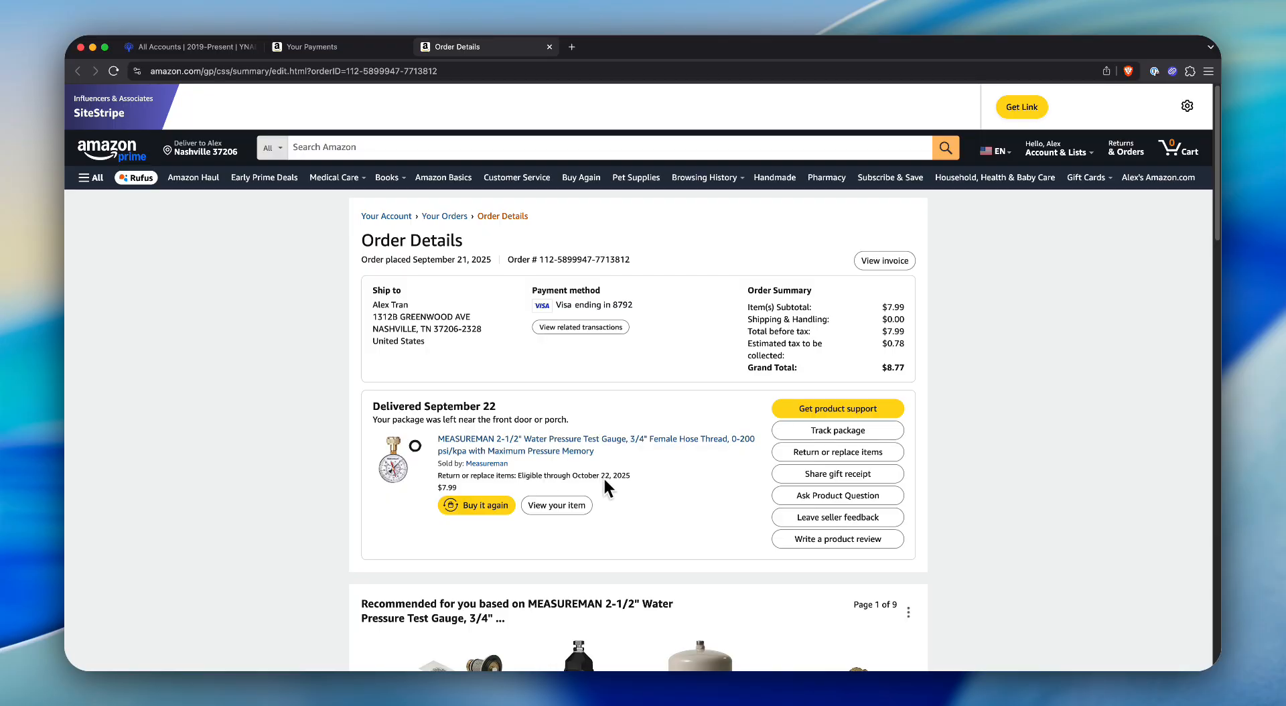
{"action": "key", "text": "super+w"}
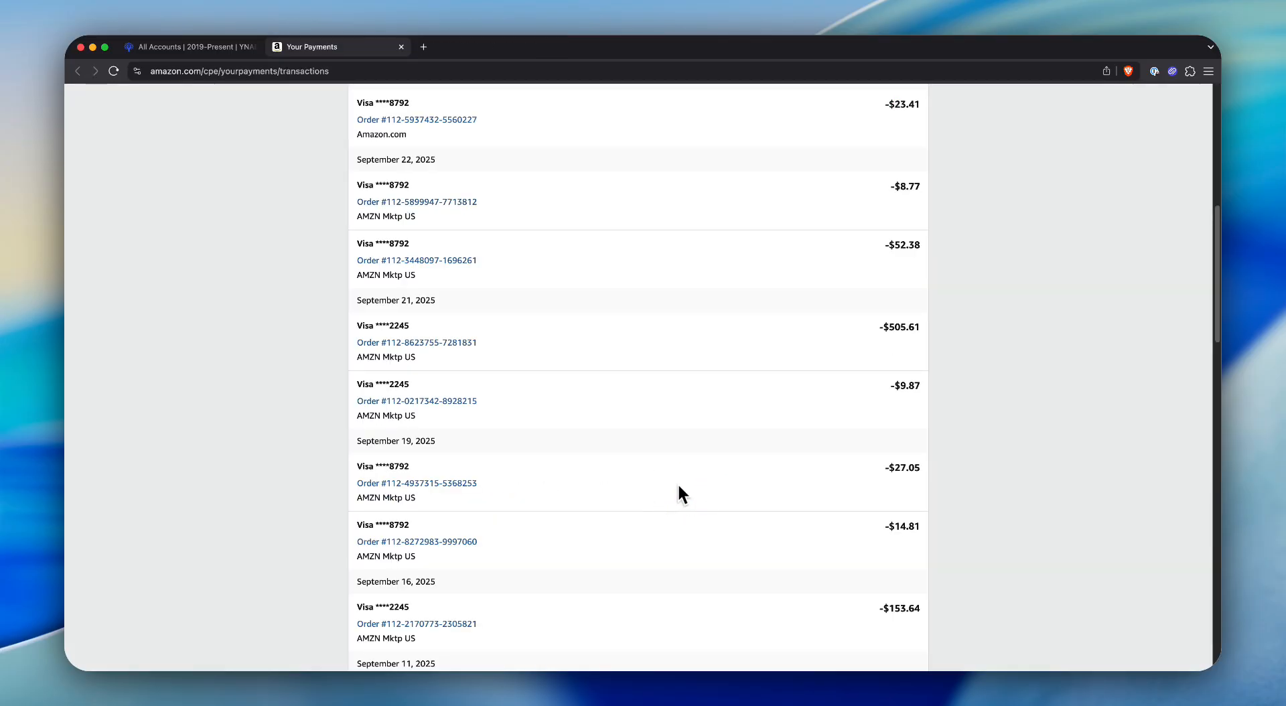
Switch to YNAB, categorize the $8.77 Amazon transaction dated 09/22/2025 as STR: Yard Maintenance and approve it
{"action": "key", "text": "ctrl+shift+Tab"}
{"action": "left_click", "coordinate": [673, 580]}
{"action": "left_click", "coordinate": [672, 579]}
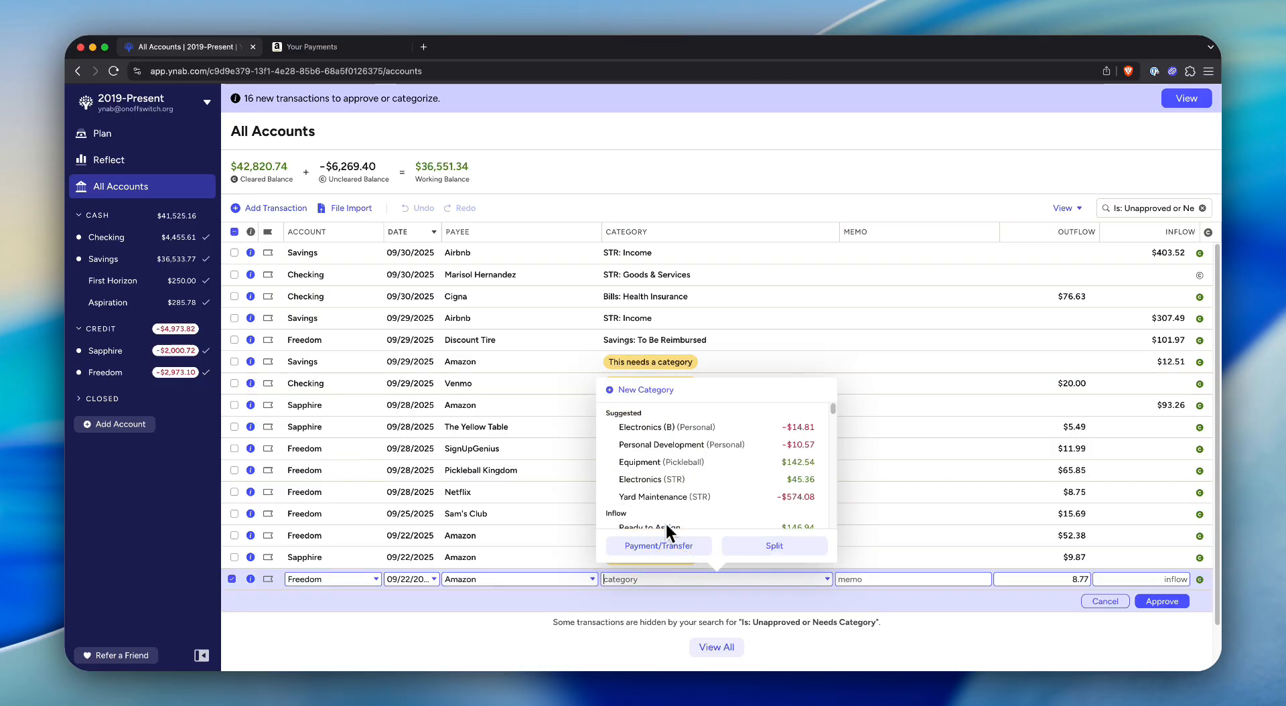
{"action": "left_click", "coordinate": [665, 497]}
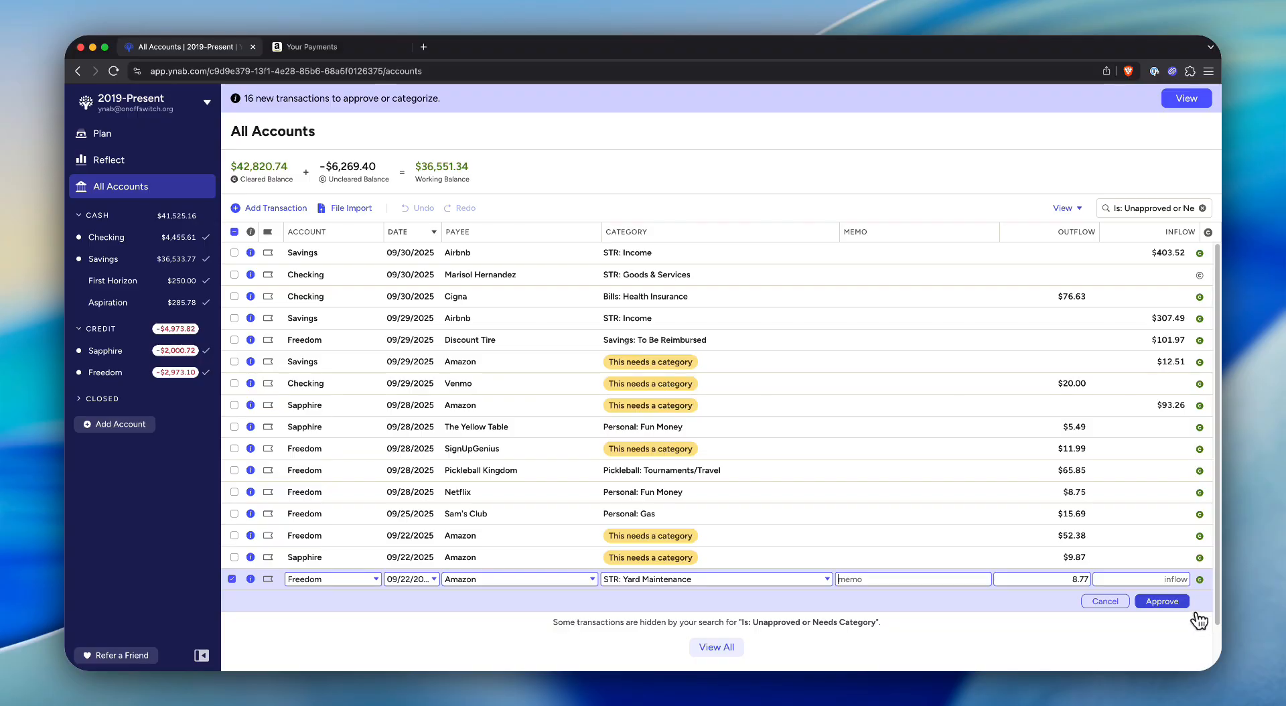
{"action": "left_click", "coordinate": [1176, 600]}
Switch to Amazon's payment transactions and review the order behind the $9.87 charge from September 21
{"action": "key", "text": "ctrl+Tab"}
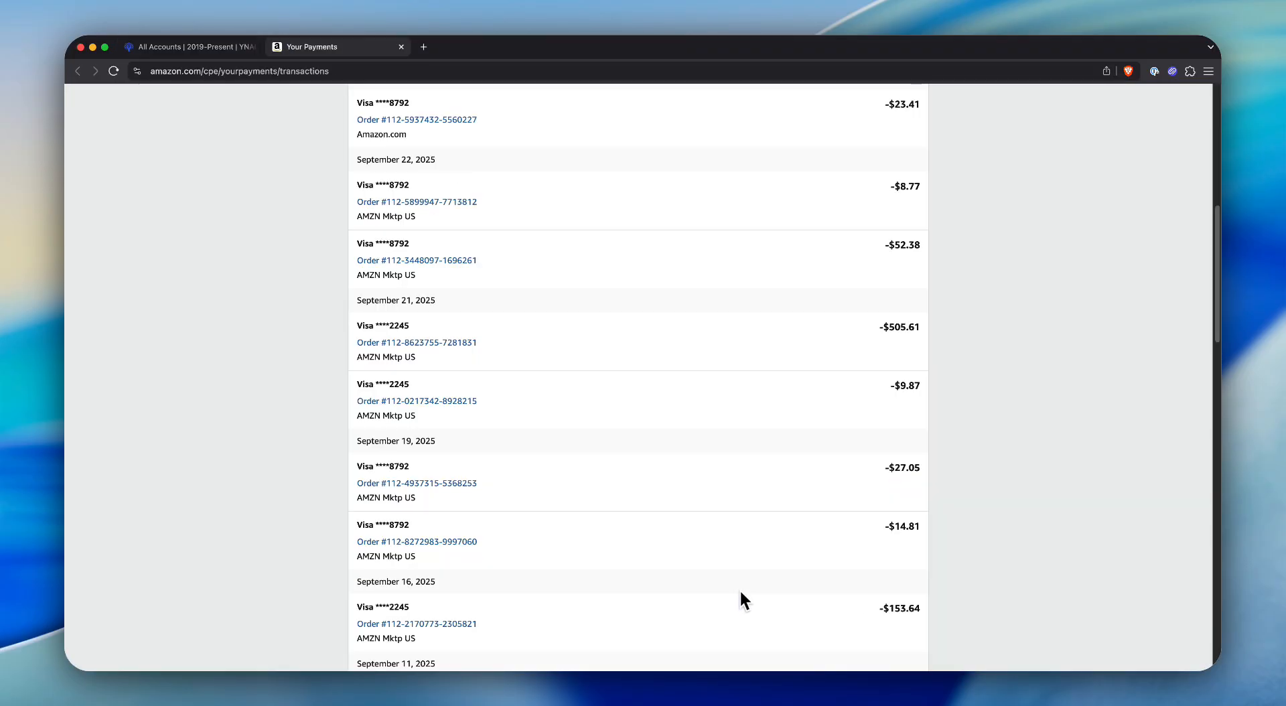
{"action": "left_click", "coordinate": [450, 401]}
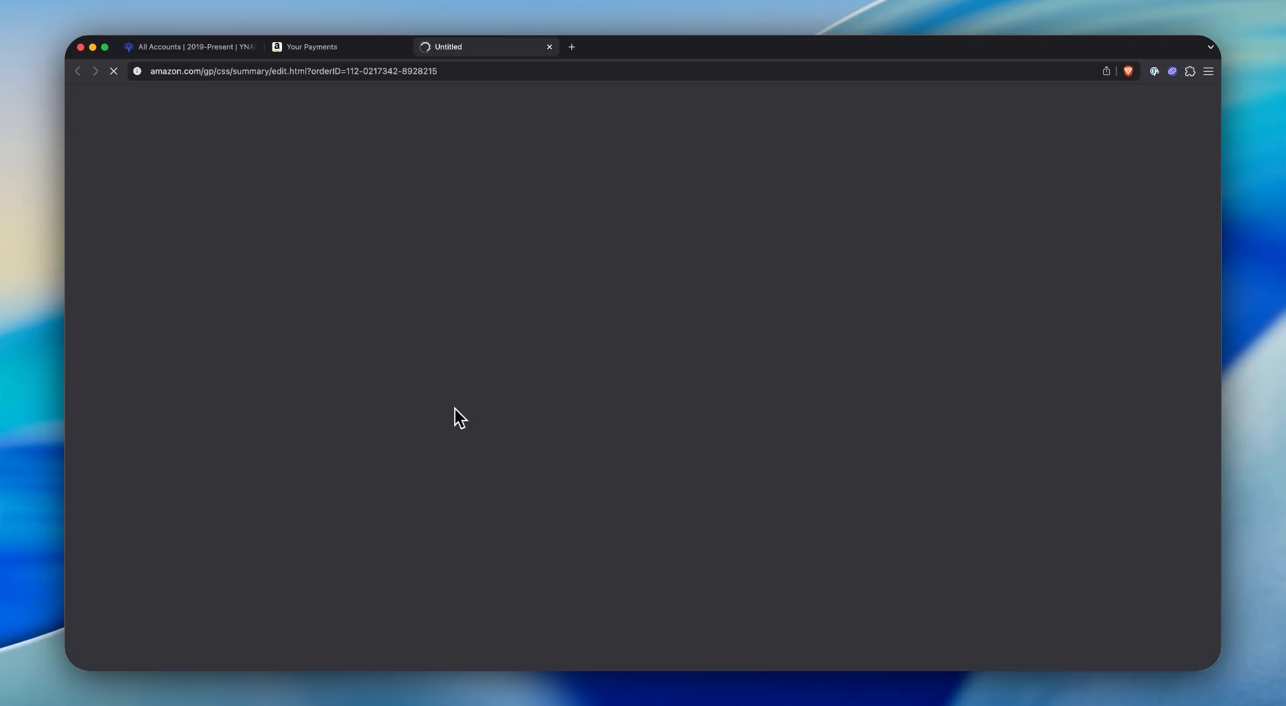
{"action": "key", "text": "super+w"}
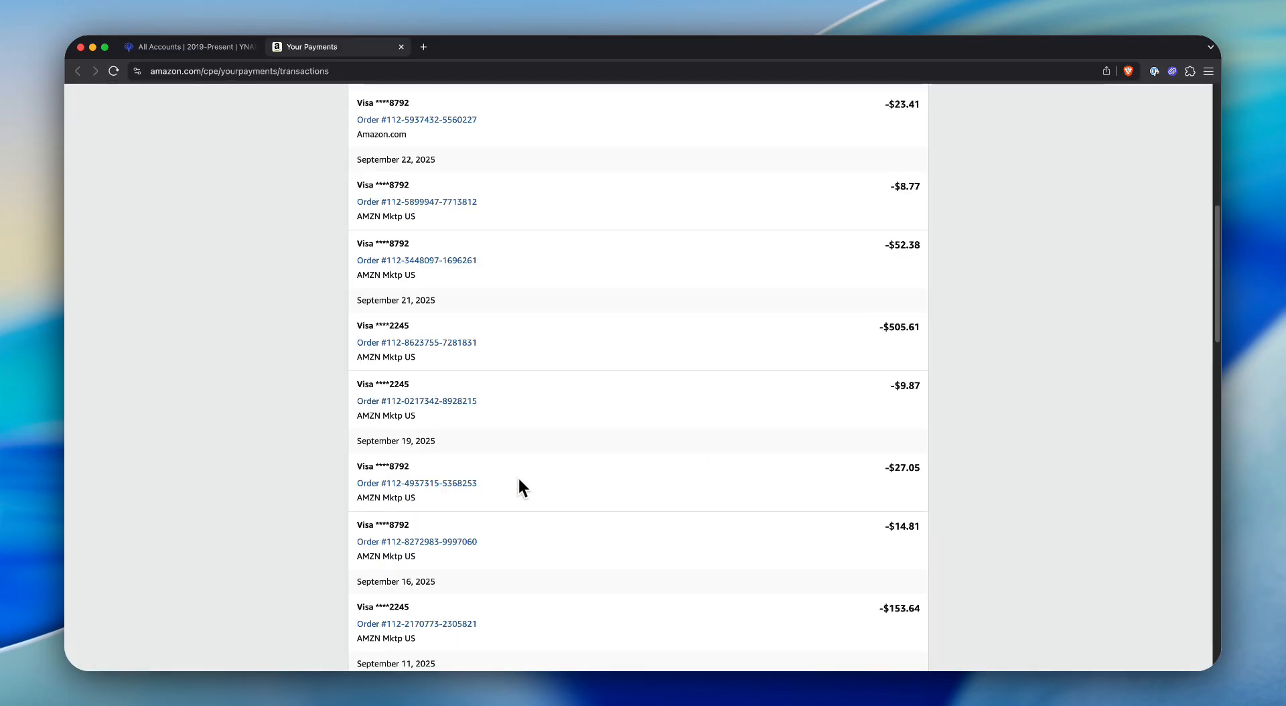
Switch to YNAB, categorize the $9.87 Amazon transaction on the Sapphire account as Savings: To Be Reimbursed and approve it
{"action": "key", "text": "super+1"}
{"action": "left_click", "coordinate": [670, 560]}
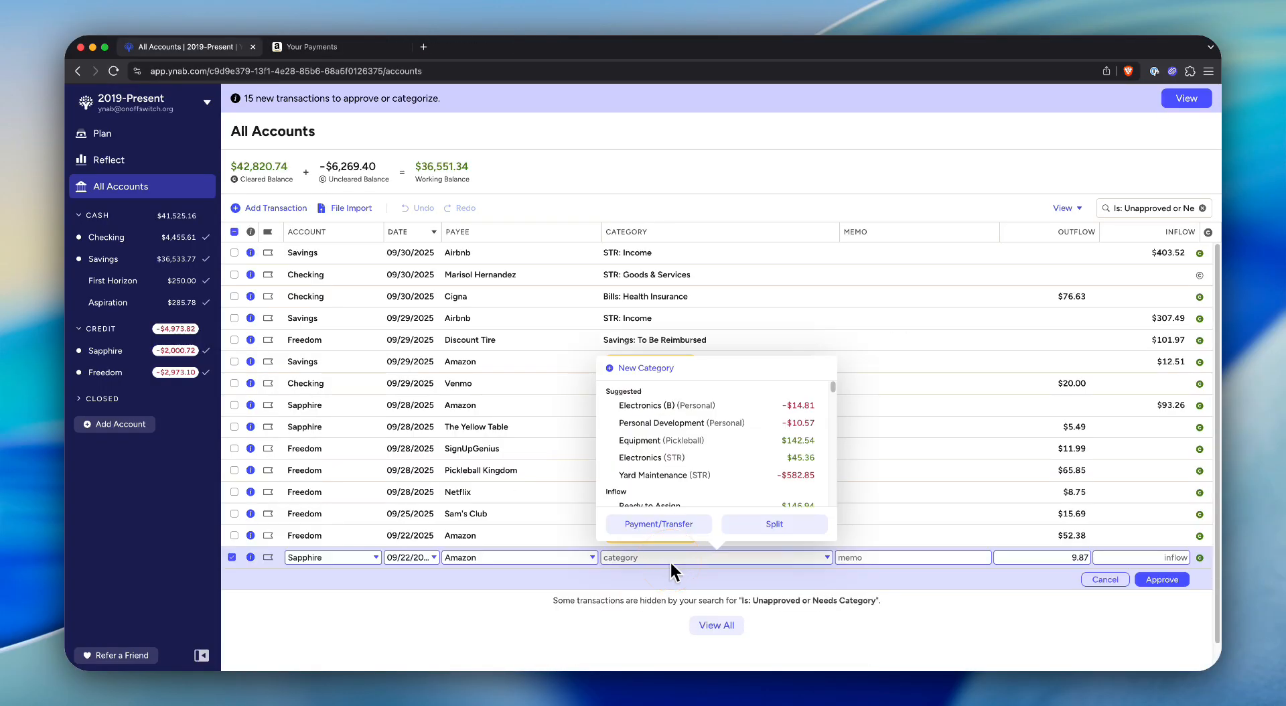
{"action": "type", "text": "yard"}
{"action": "key", "text": "super+a"}
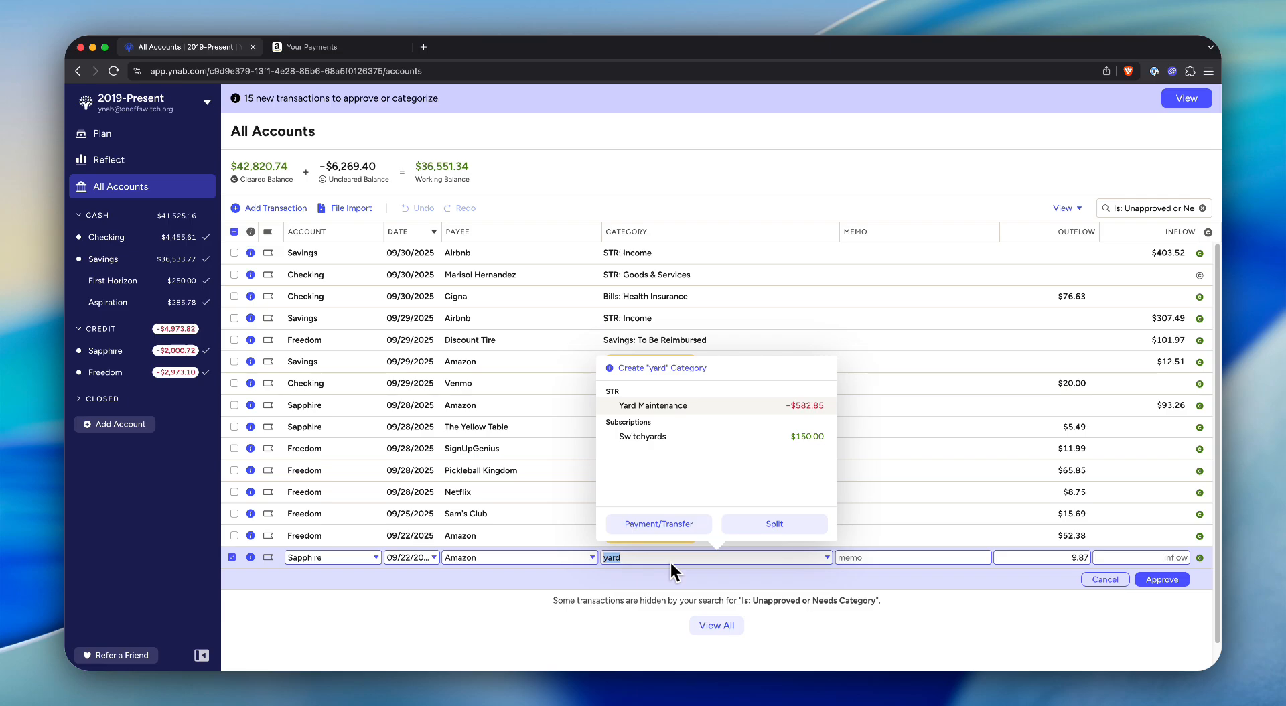
{"action": "type", "text": "reim"}
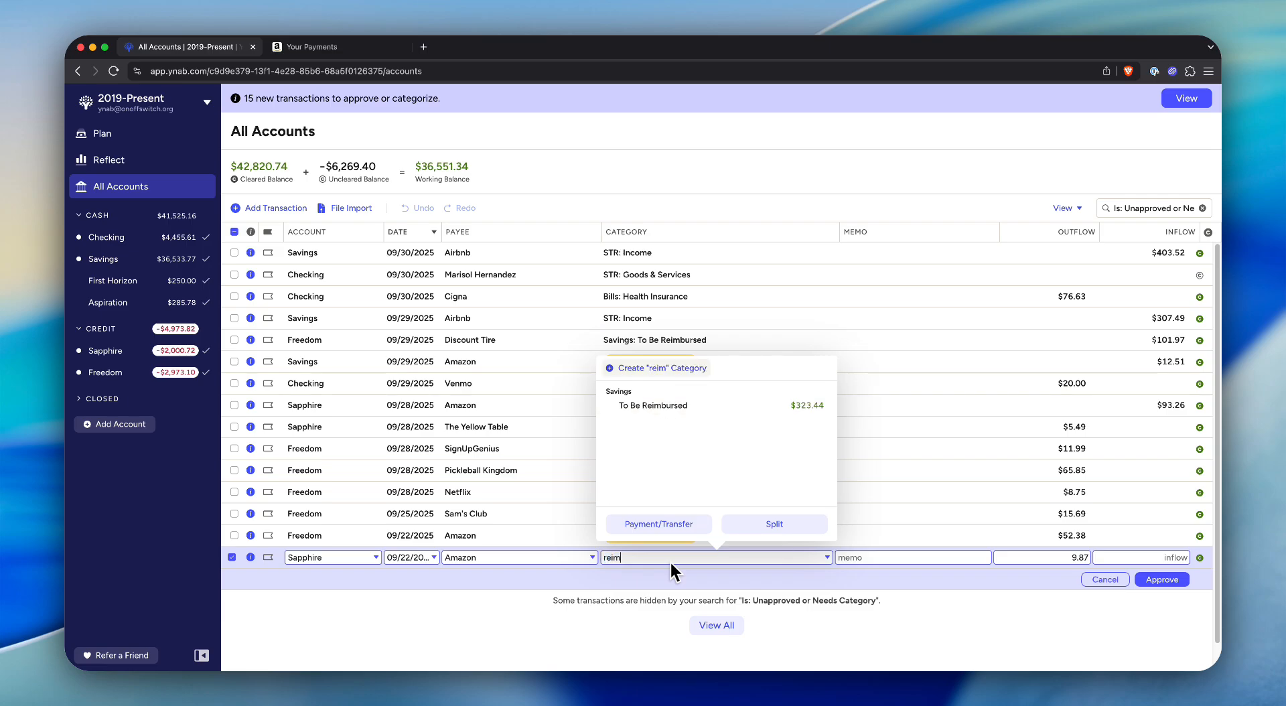
{"action": "left_click", "coordinate": [637, 406]}
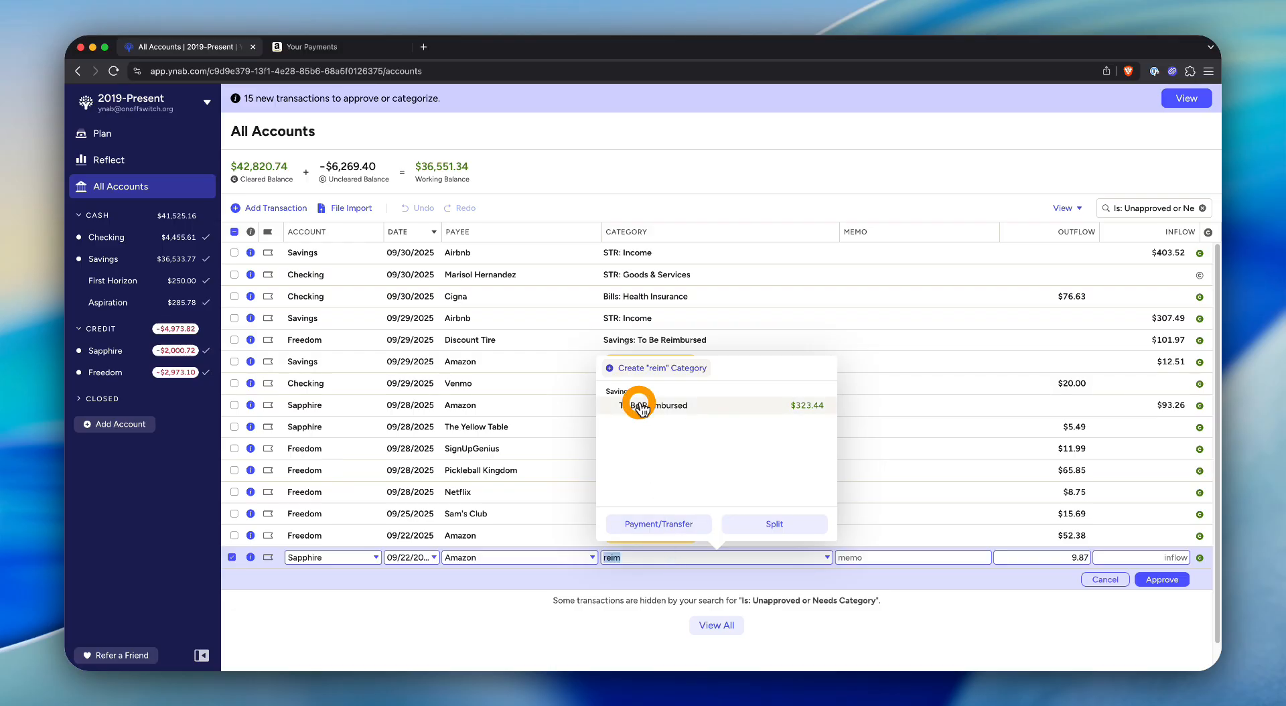
{"action": "left_click", "coordinate": [1163, 580]}
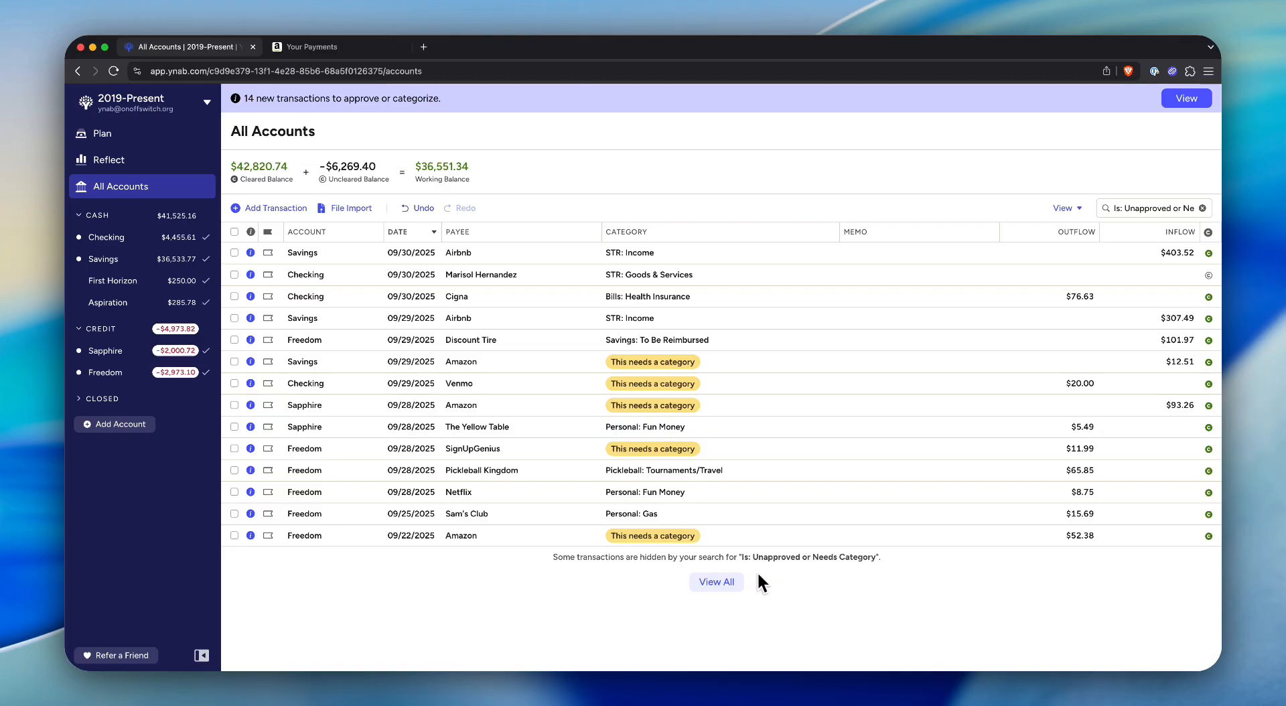
Switch to Amazon's payment transactions and review the order details of the $52.38 charge from September 22
{"action": "key", "text": "ctrl+Tab"}
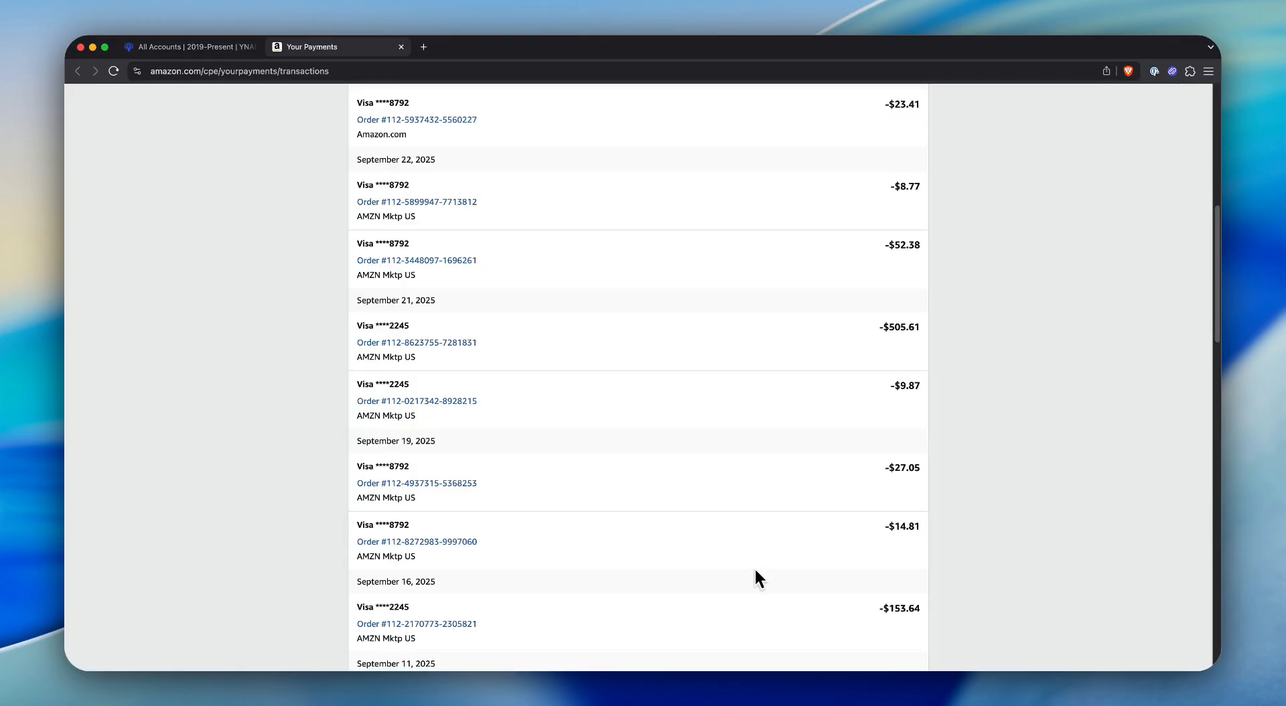
{"action": "left_click", "coordinate": [464, 261]}
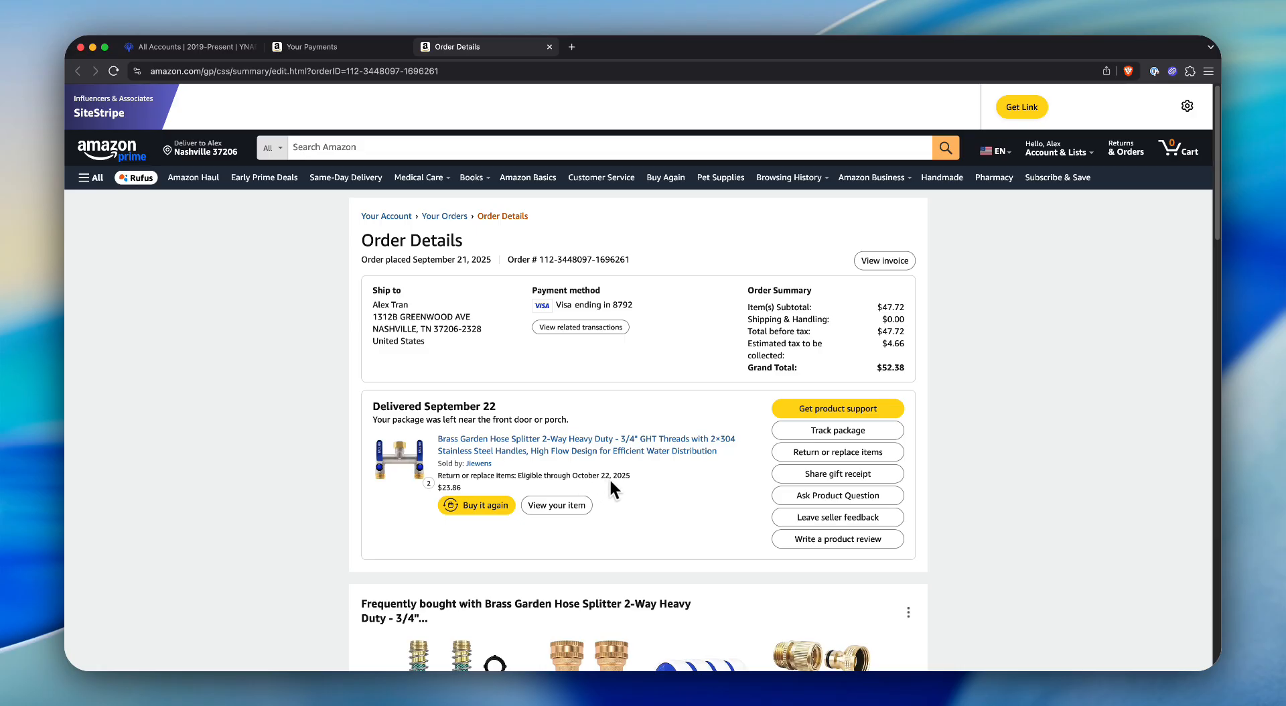
{"action": "key", "text": "super+w"}
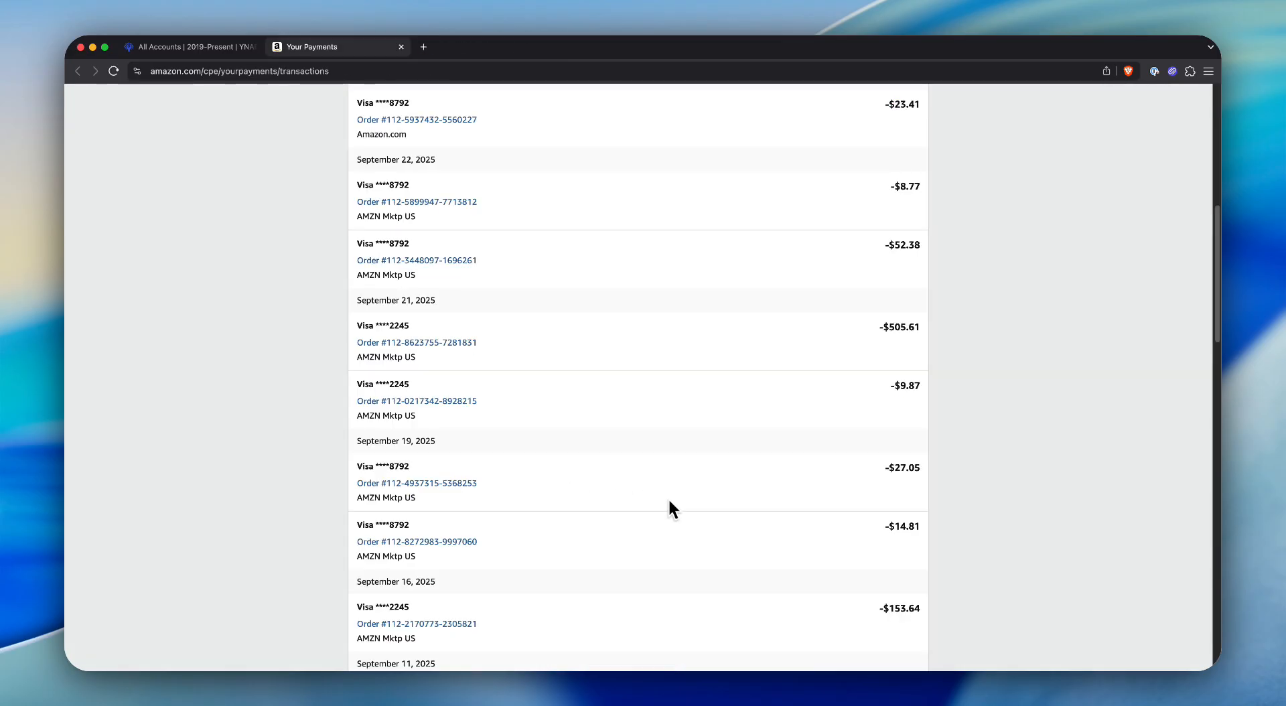
Switch to YNAB, categorize the $52.38 Amazon transaction on the Freedom account as STR: Yard Maintenance and approve it
{"action": "key", "text": "ctrl+shift+Tab"}
{"action": "left_click", "coordinate": [679, 535]}
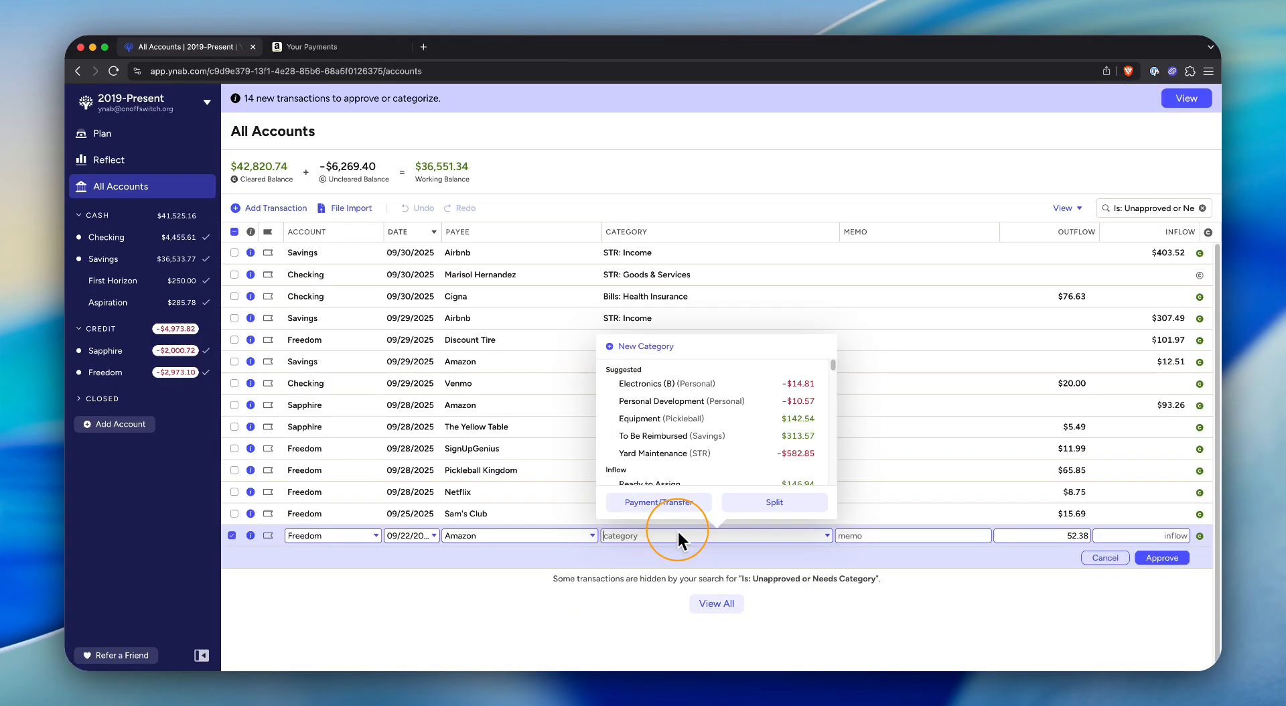
{"action": "type", "text": "yard"}
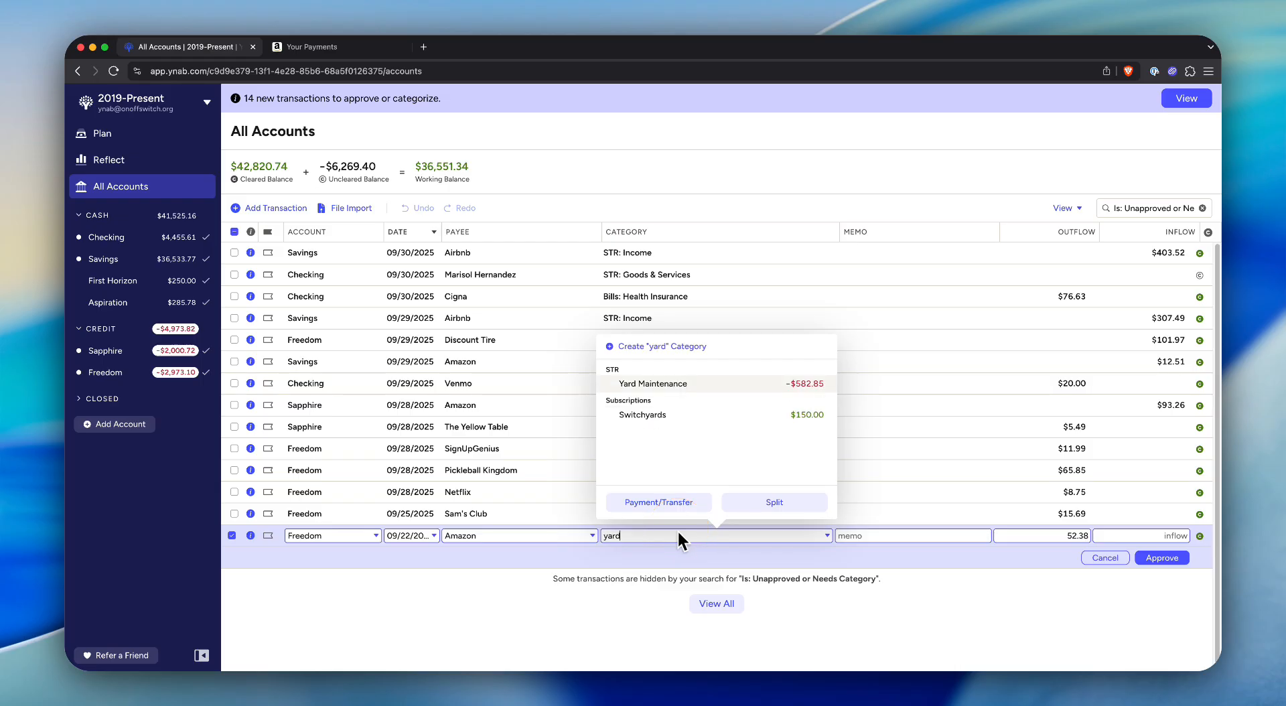
{"action": "left_click", "coordinate": [682, 387]}
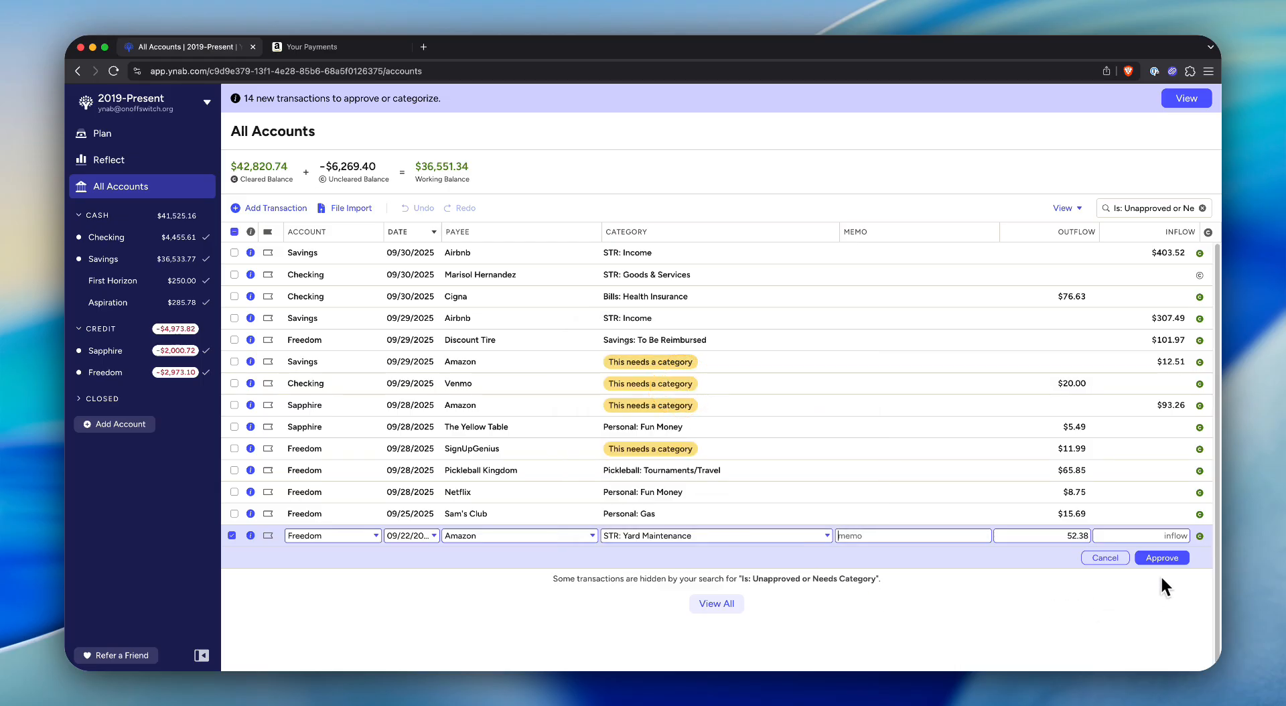
{"action": "left_click", "coordinate": [827, 535]}
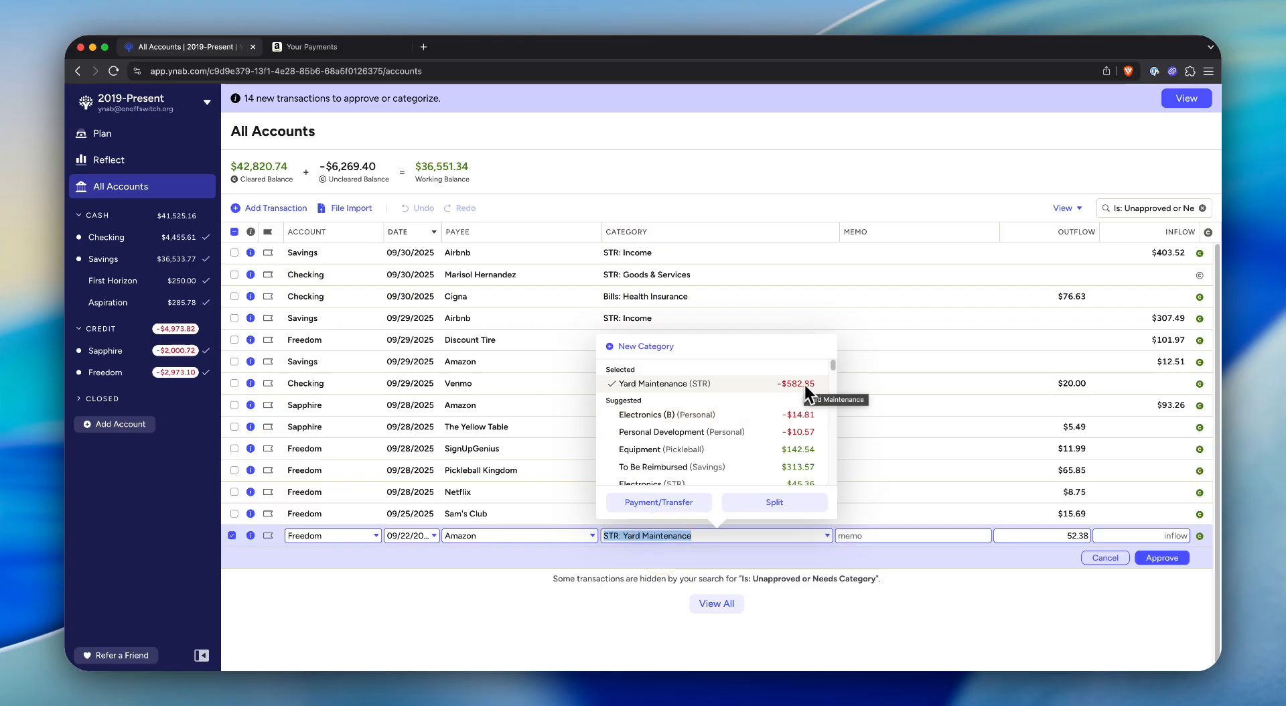
{"action": "left_click", "coordinate": [1170, 557]}
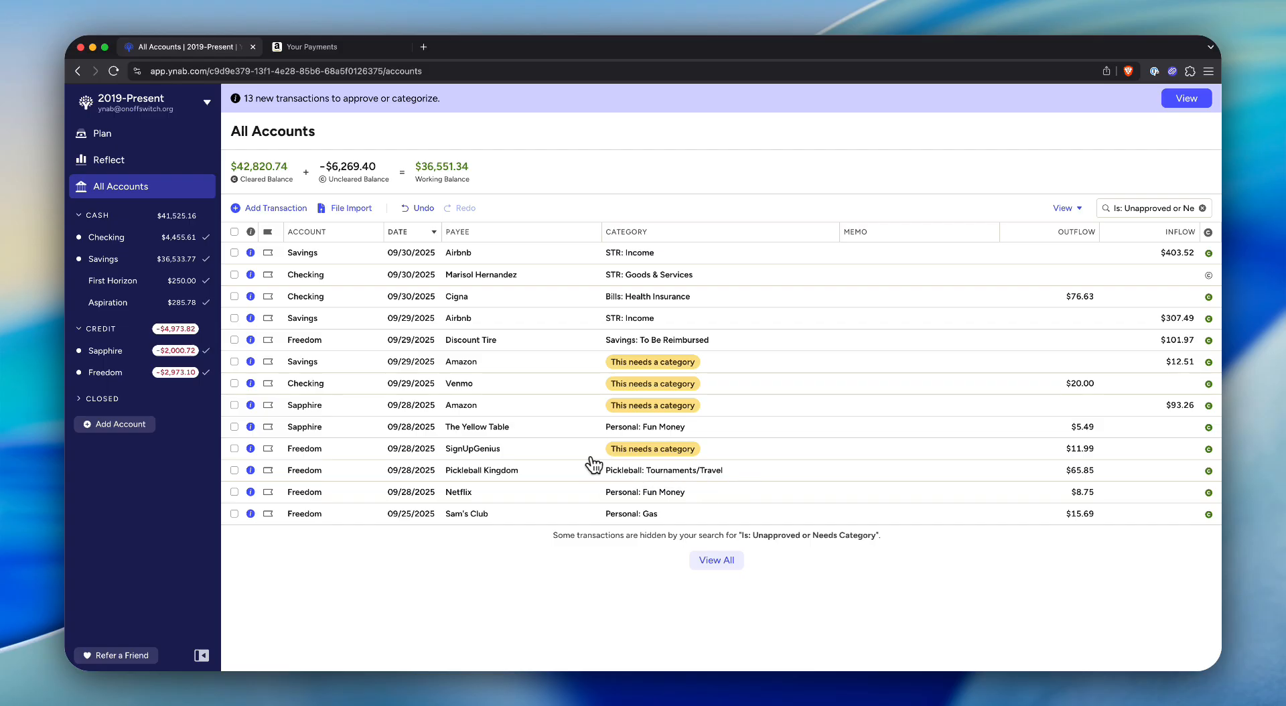
Categorize the $11.99 SignUpGenius transaction on the Freedom account as Personal: Generosity and approve it
{"action": "left_click", "coordinate": [627, 449]}
{"action": "left_click", "coordinate": [627, 449]}
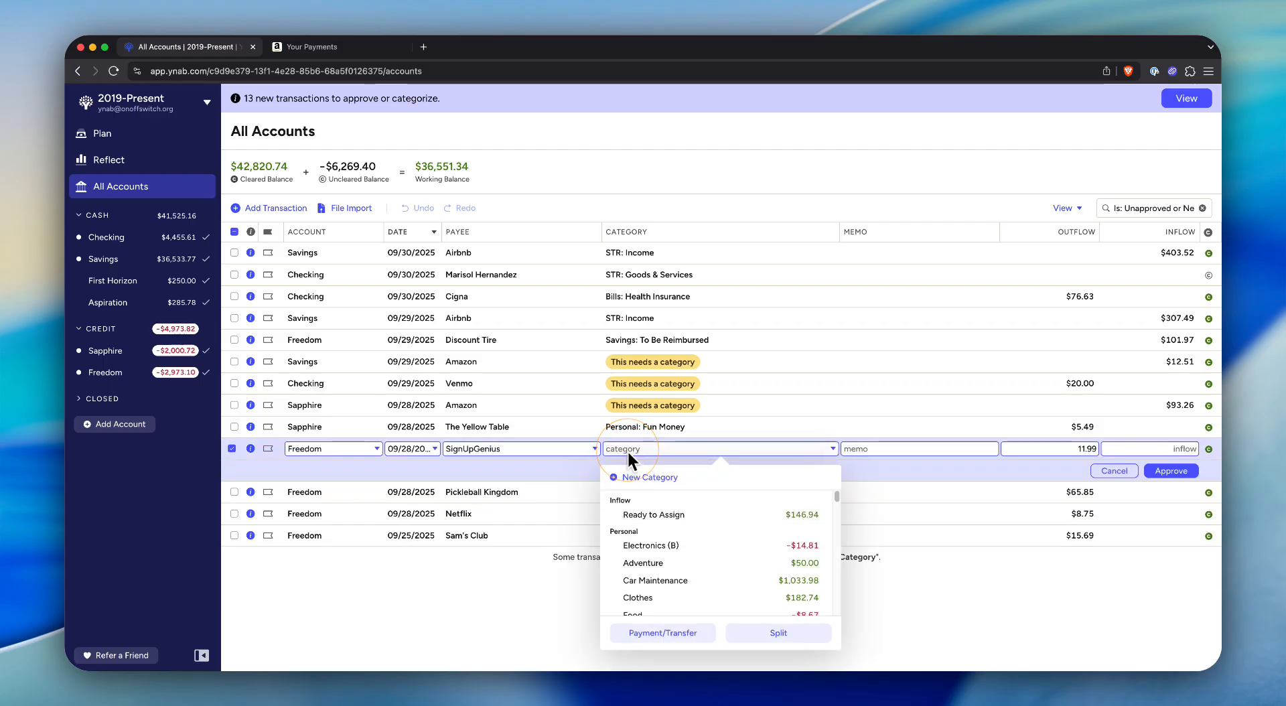
{"action": "type", "text": "gen"}
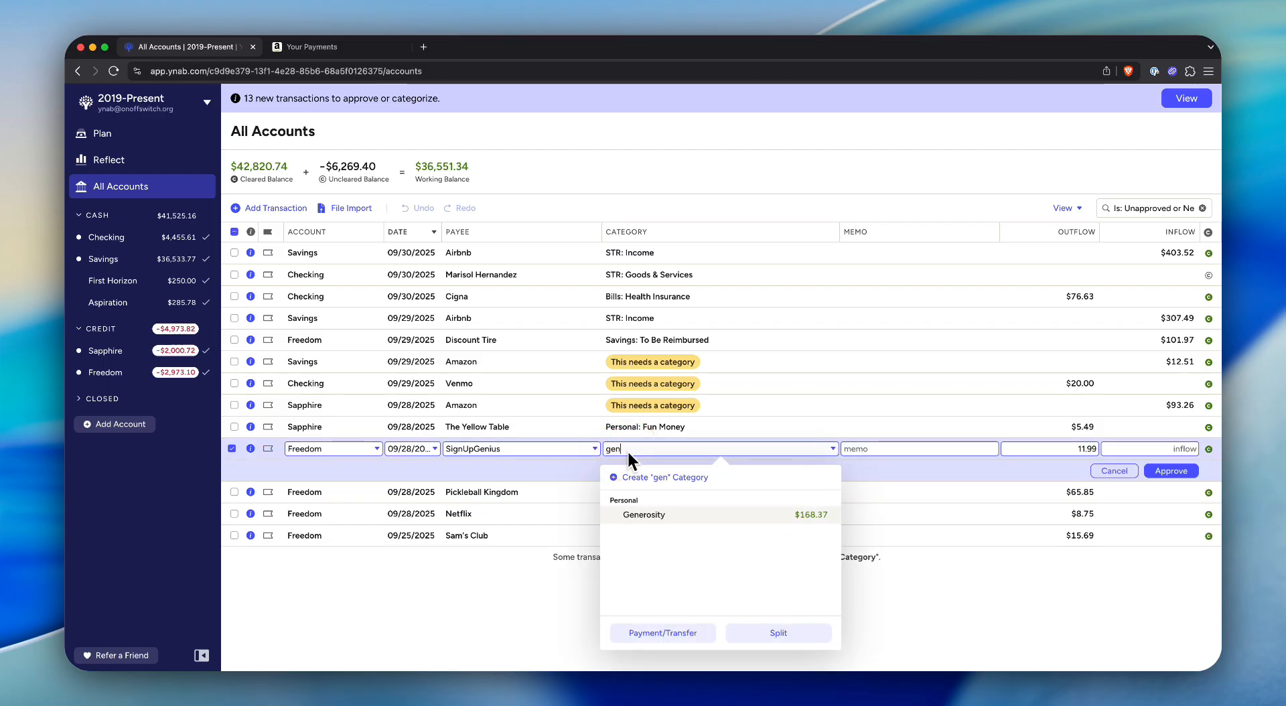
{"action": "left_click", "coordinate": [649, 517]}
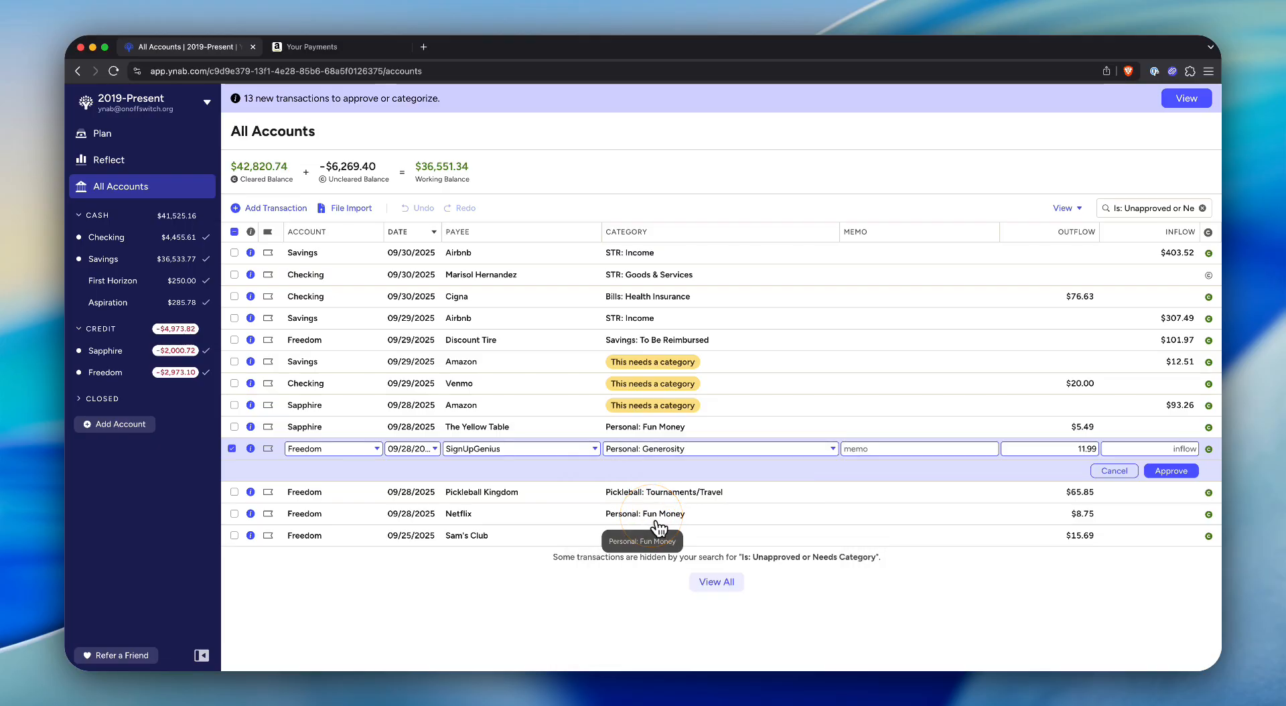
{"action": "left_click", "coordinate": [1166, 471]}
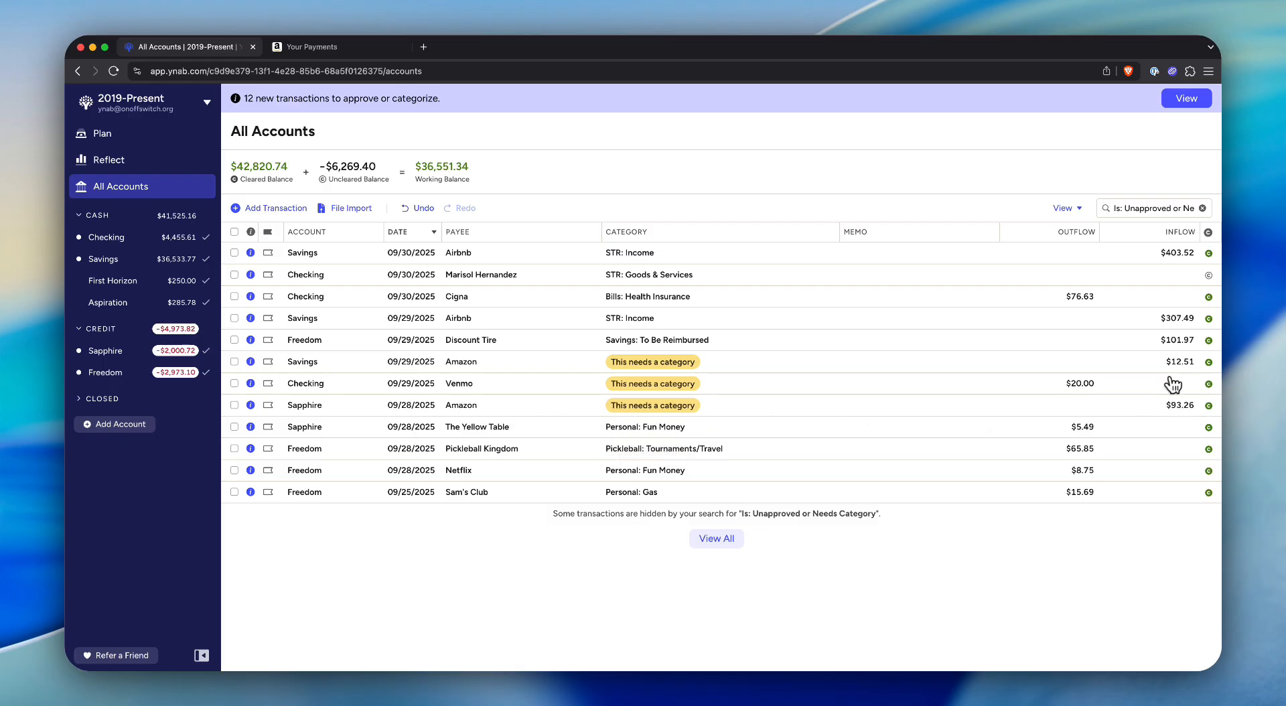
Categorize the $93.26 Amazon inflow on the Sapphire account as Savings: To Be Reimbursed and approve it
{"action": "left_click", "coordinate": [635, 405]}
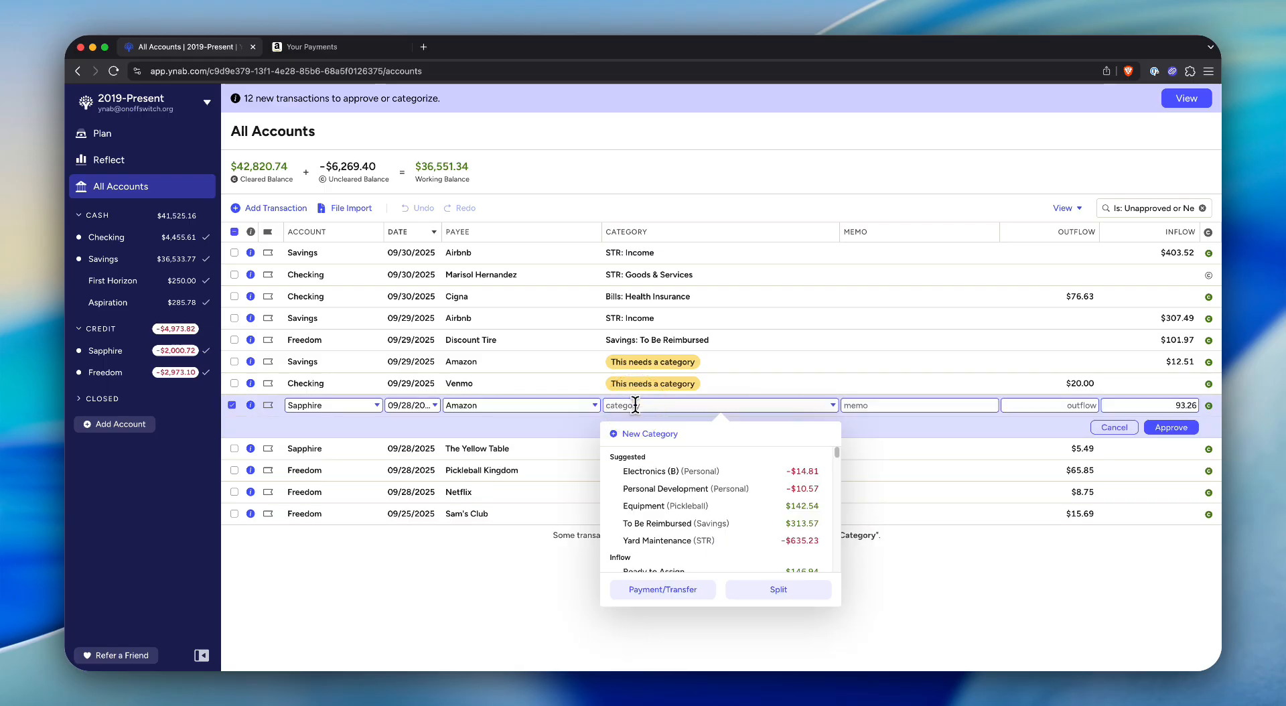
{"action": "type", "text": "reimb"}
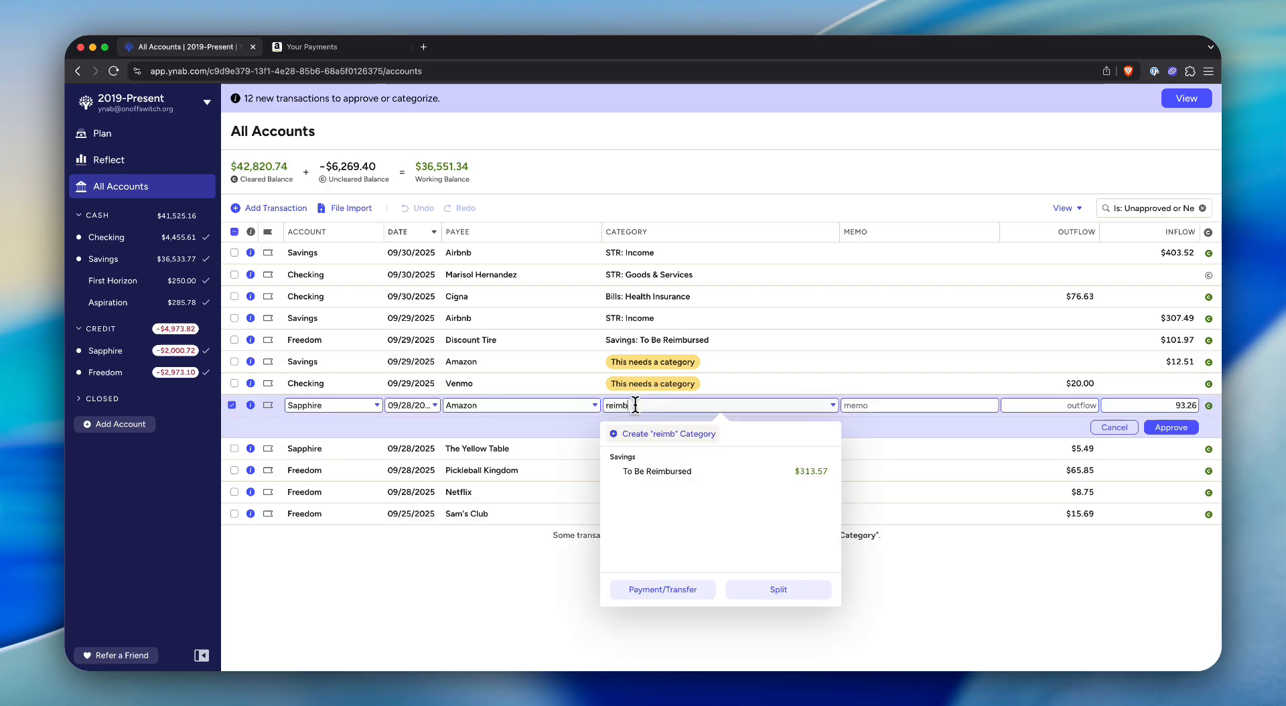
{"action": "left_click", "coordinate": [682, 478]}
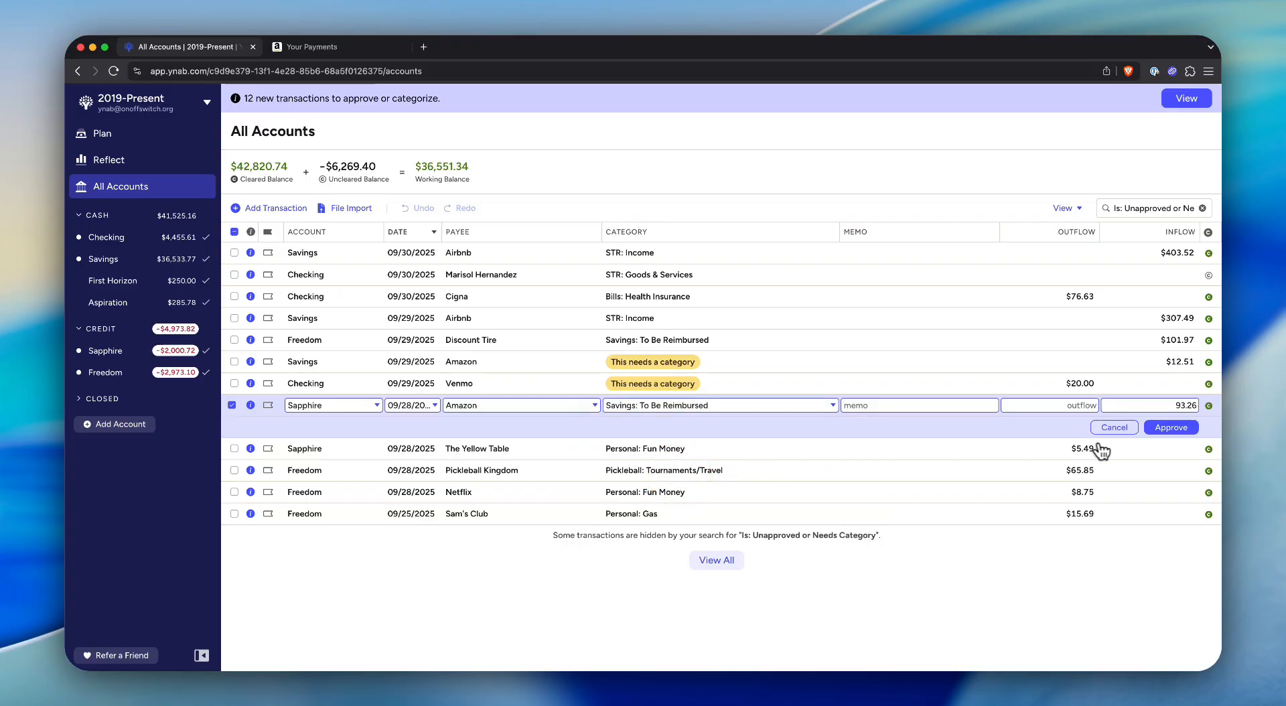
{"action": "left_click", "coordinate": [1168, 426]}
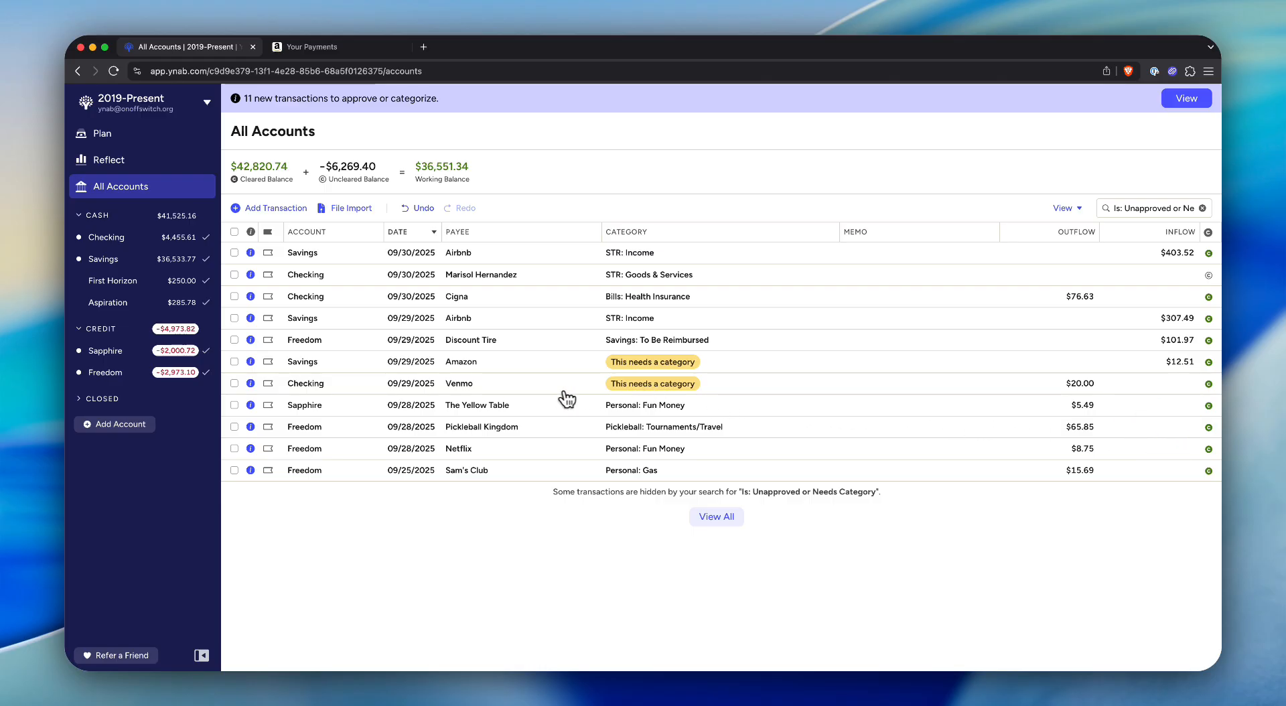
Categorize the $20.00 Venmo transaction on the Checking account as Personal: Food and approve it
{"action": "left_click", "coordinate": [682, 386]}
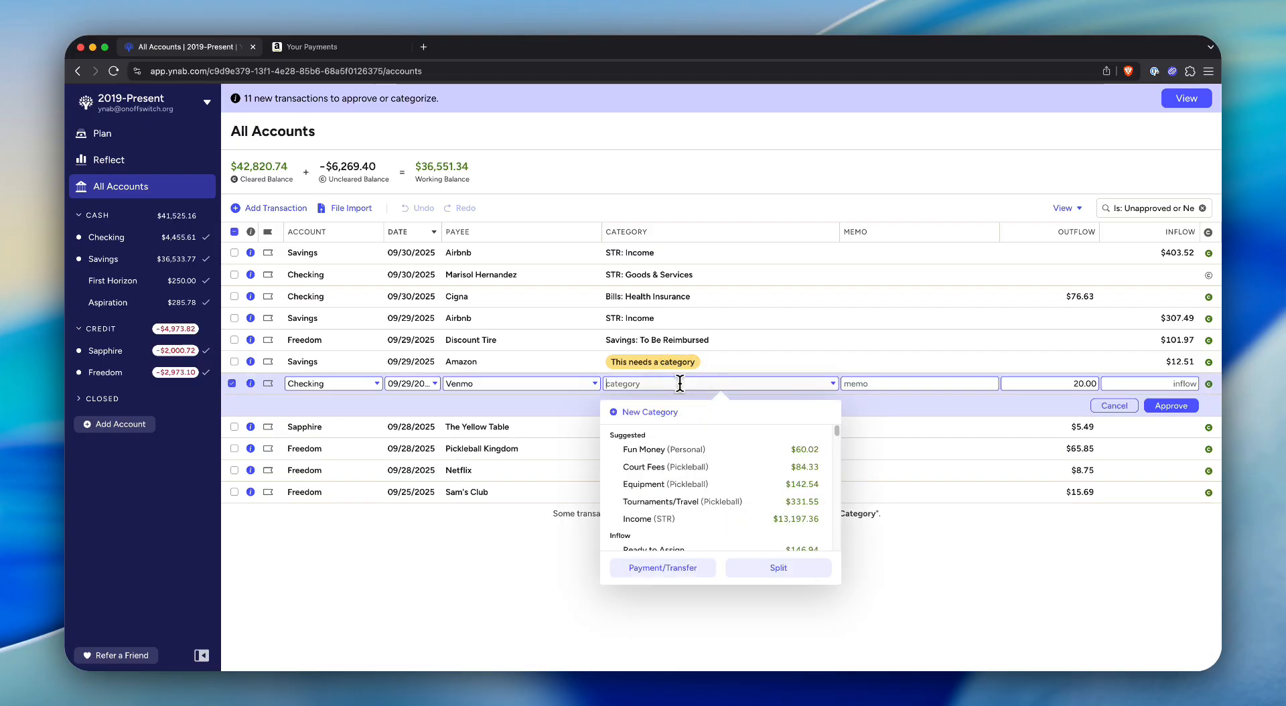
{"action": "type", "text": "food"}
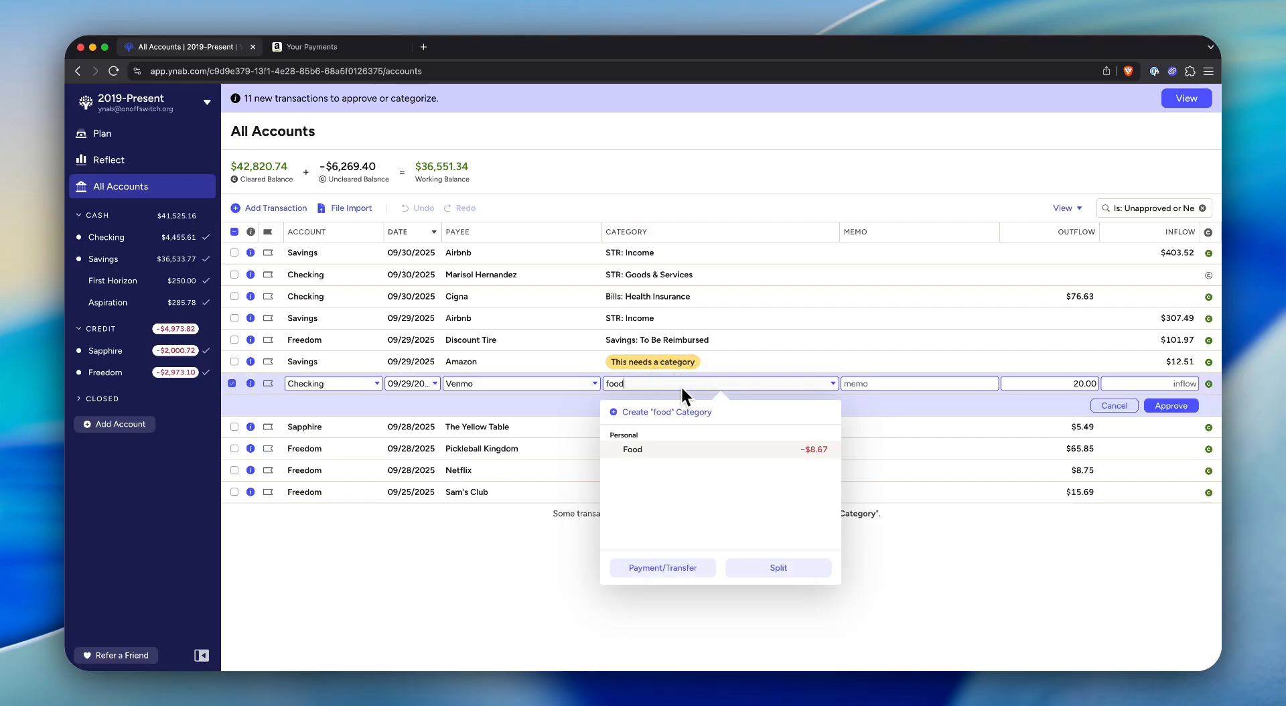
{"action": "left_click", "coordinate": [692, 450]}
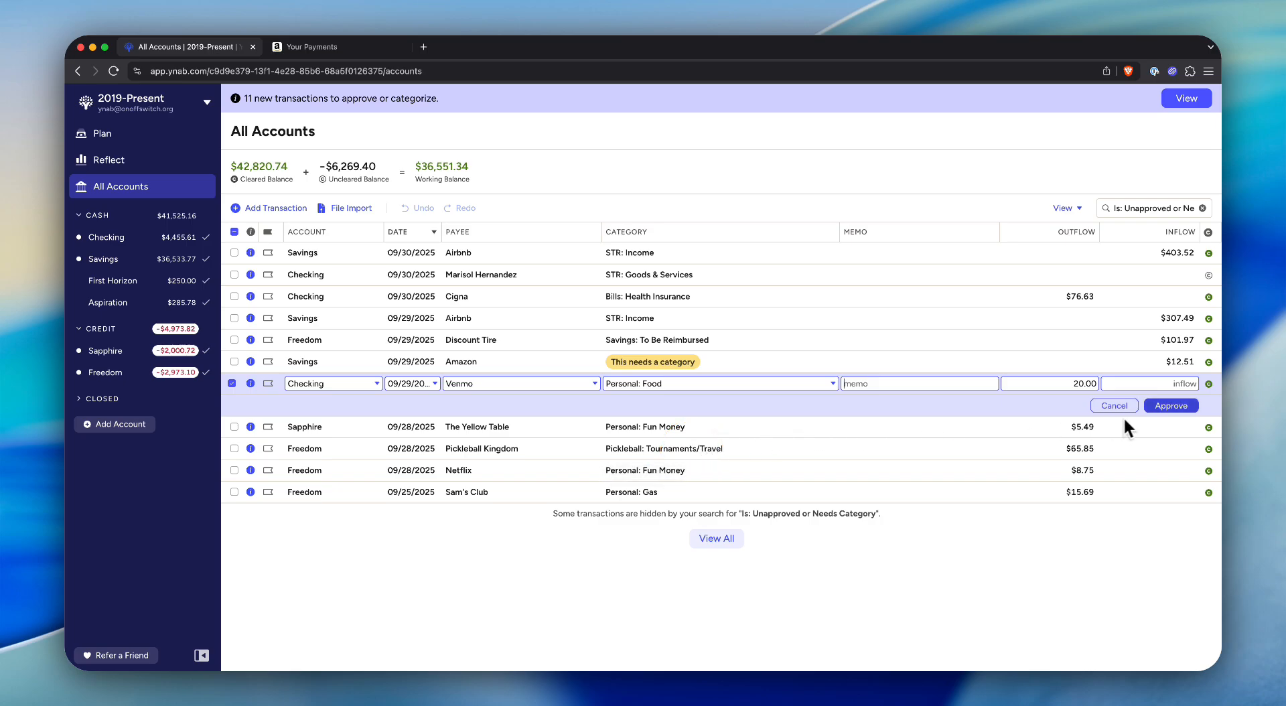
{"action": "left_click", "coordinate": [1169, 406]}
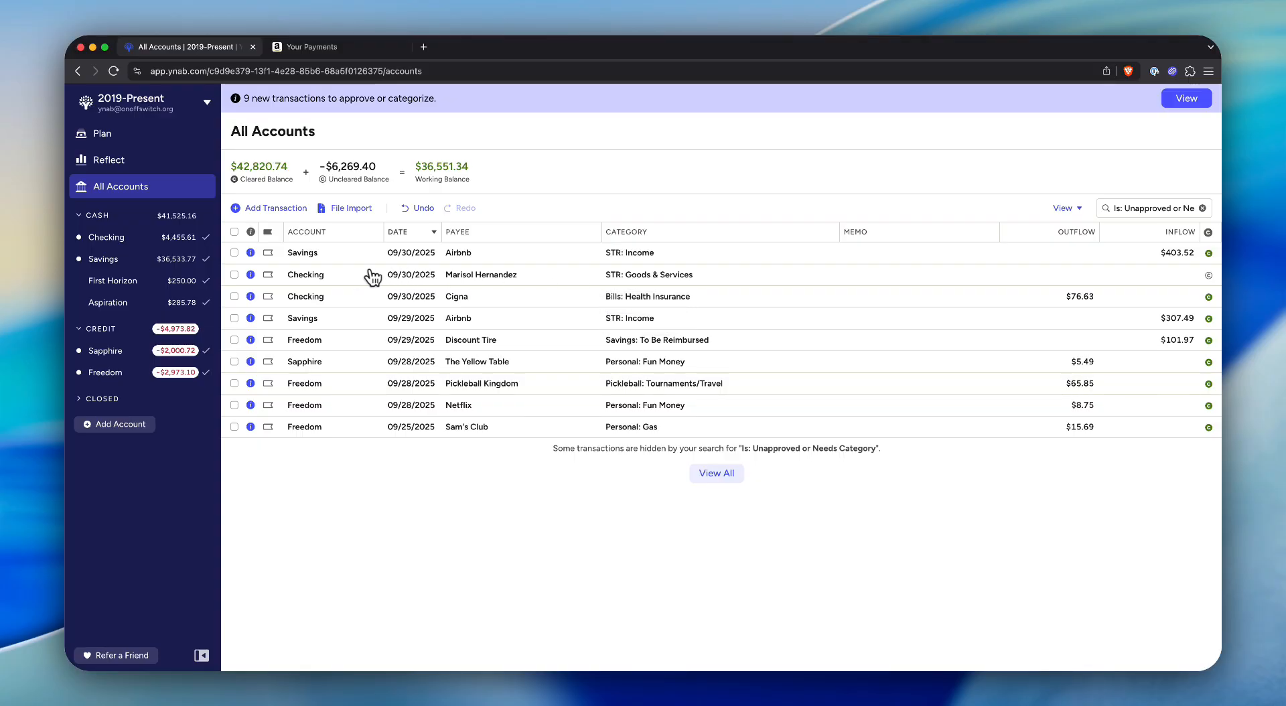
Set the outflow of the 09/30/2025 STR: Goods & Services transaction on the Checking account to $1,000 and approve it
{"action": "left_click", "coordinate": [544, 276]}
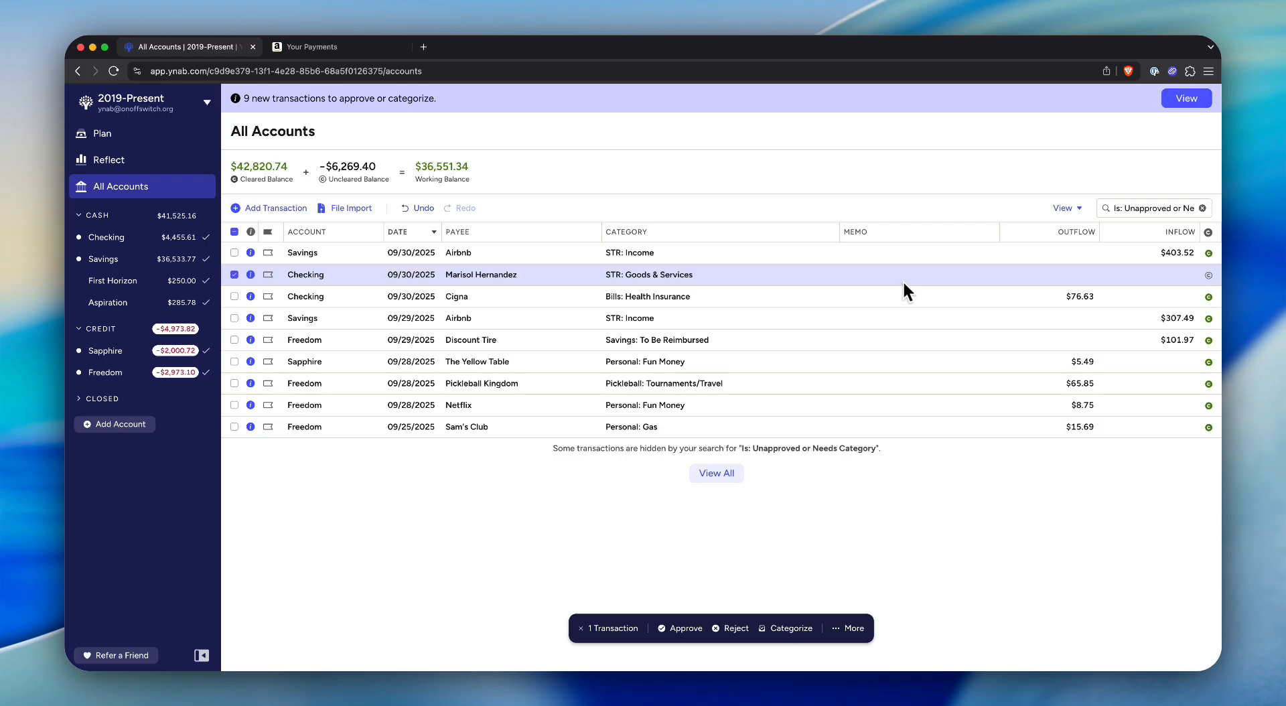
{"action": "left_click", "coordinate": [1055, 273]}
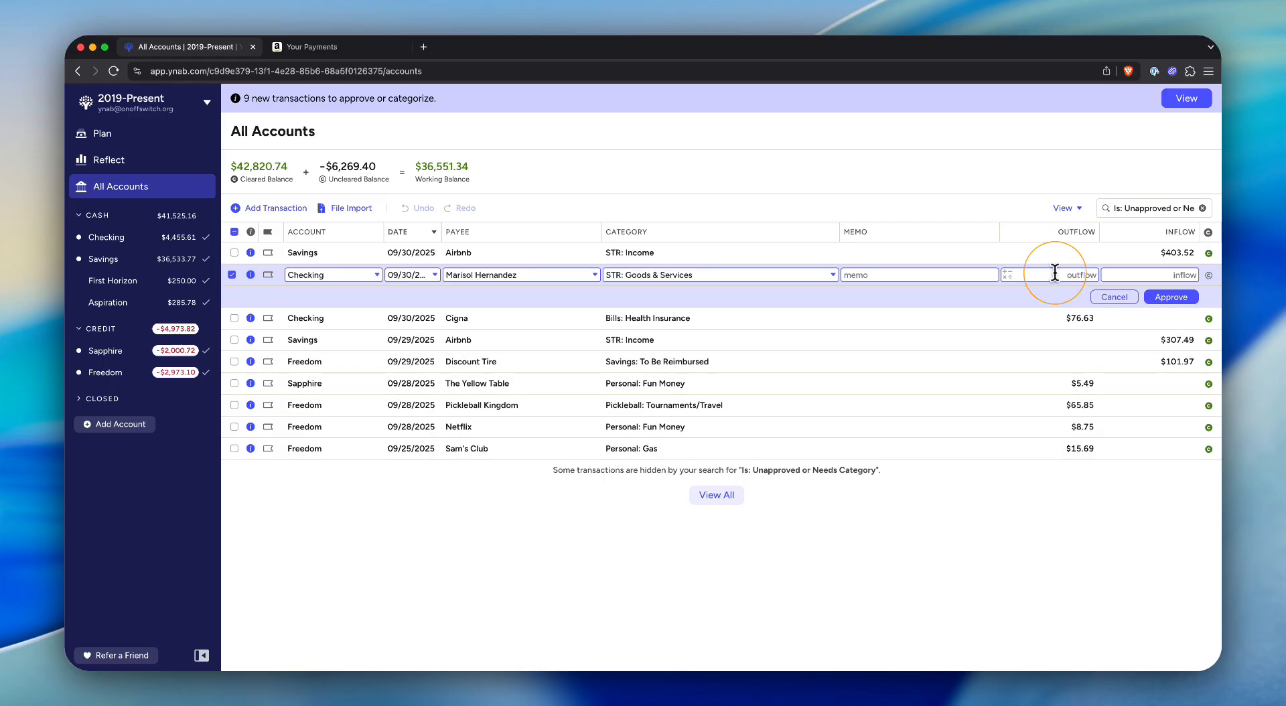
{"action": "type", "text": "1000"}
{"action": "left_click", "coordinate": [1169, 299]}
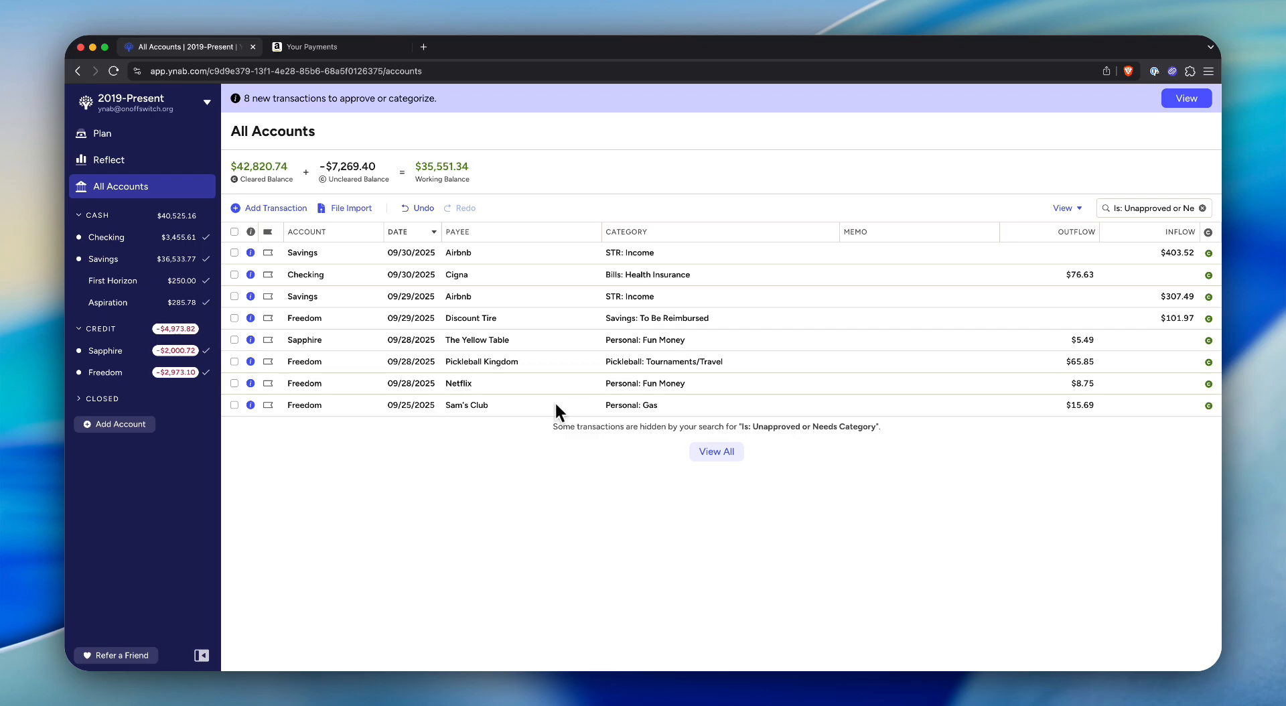
Select all the remaining unapproved transactions and approve them together
{"action": "left_click", "coordinate": [234, 232]}
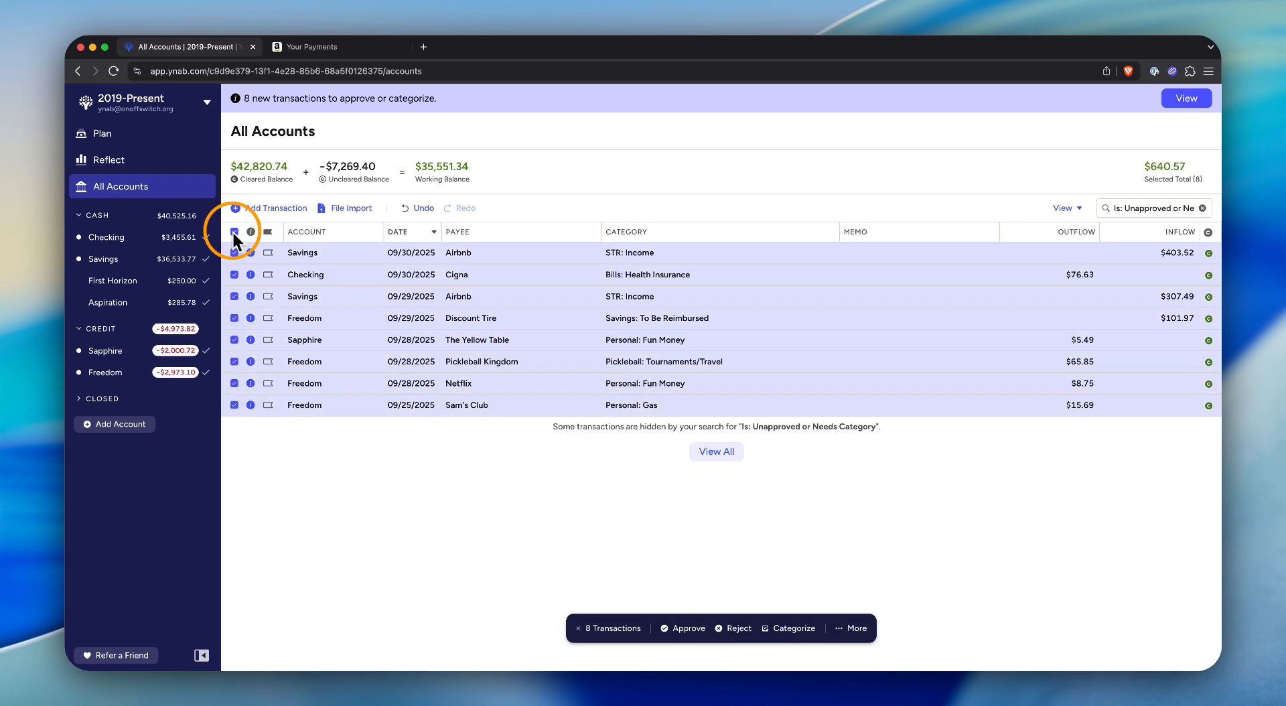
{"action": "left_click", "coordinate": [690, 628]}
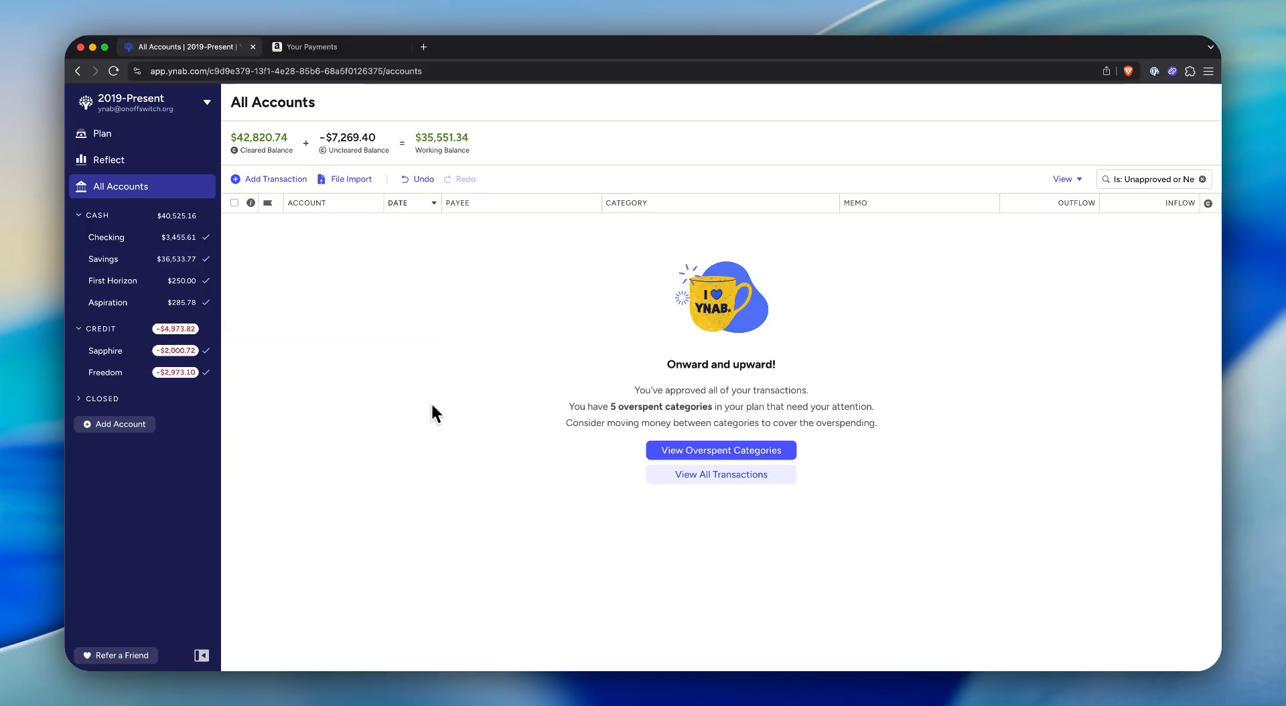
Open the Checking account, compare its recent bank balance with the cleared YNAB balance, and reconcile the account
{"action": "left_click", "coordinate": [112, 243]}
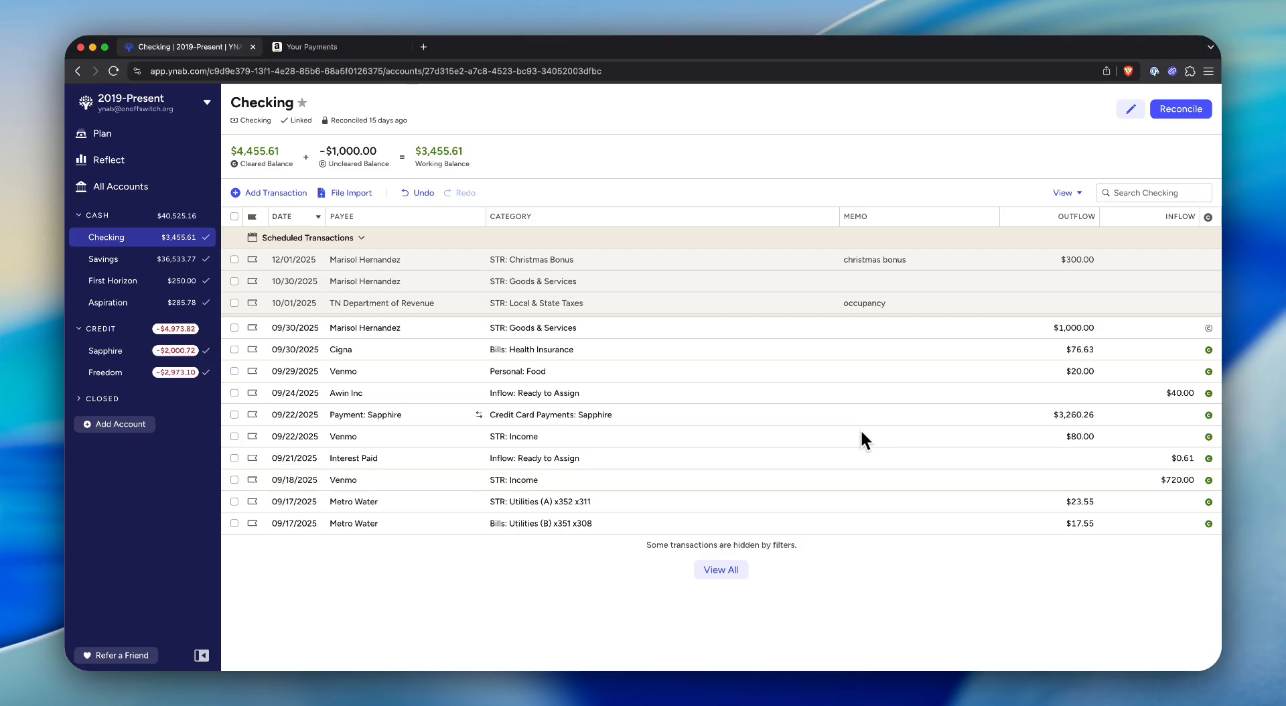
{"action": "left_click", "coordinate": [1179, 111]}
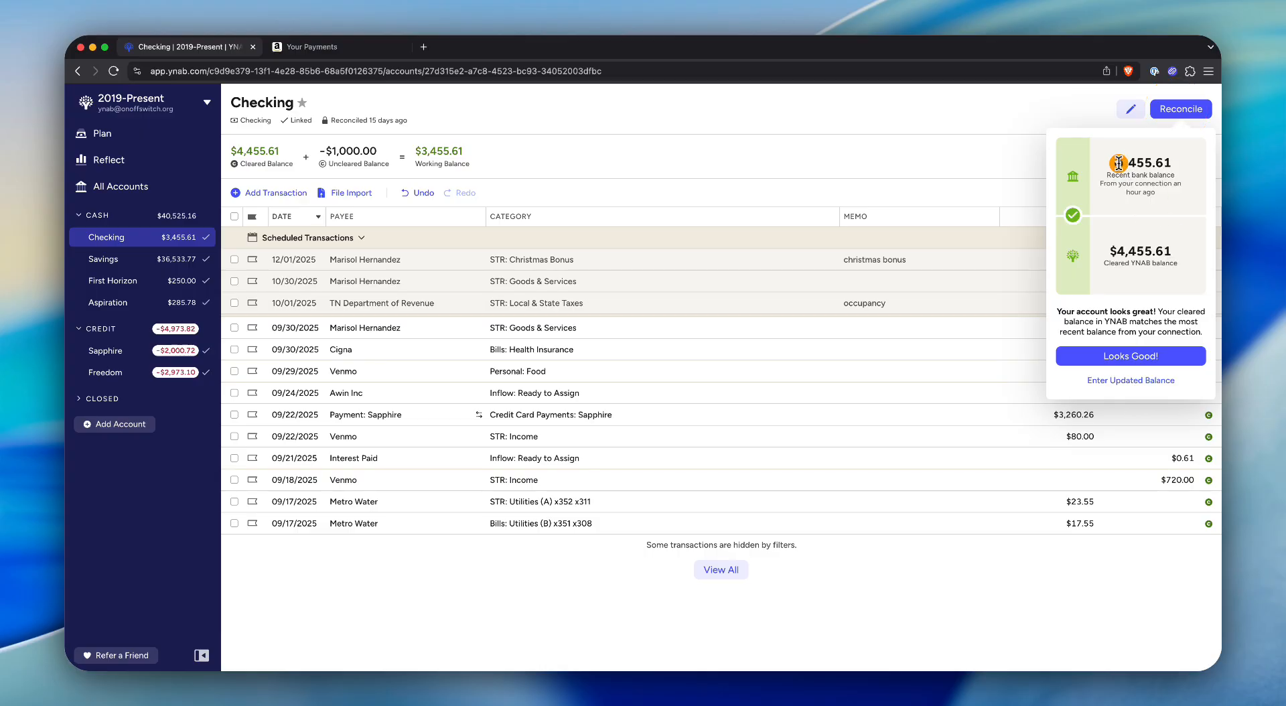
{"action": "left_click_drag", "start_coordinate": [1115, 162], "coordinate": [1172, 163]}
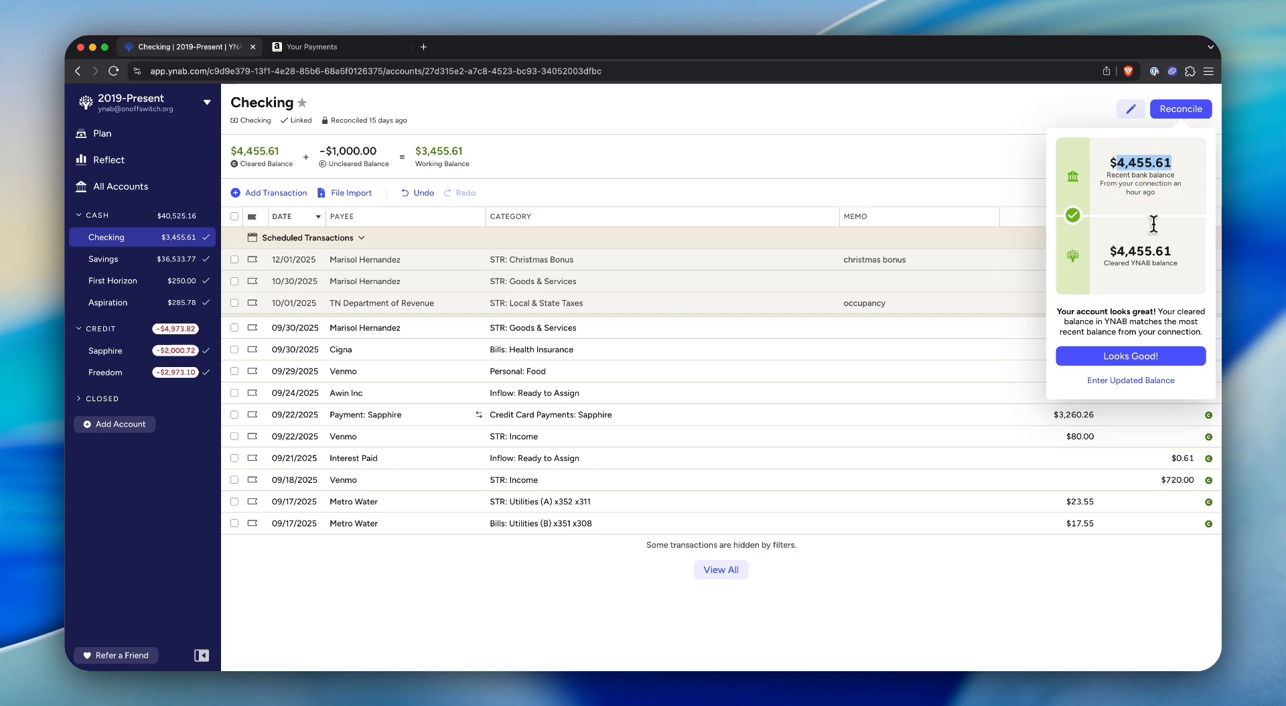
{"action": "left_click_drag", "start_coordinate": [1118, 248], "coordinate": [1169, 249]}
{"action": "left_click_drag", "start_coordinate": [1169, 250], "coordinate": [1163, 281]}
{"action": "left_click", "coordinate": [1125, 267]}
{"action": "left_click", "coordinate": [1141, 355]}
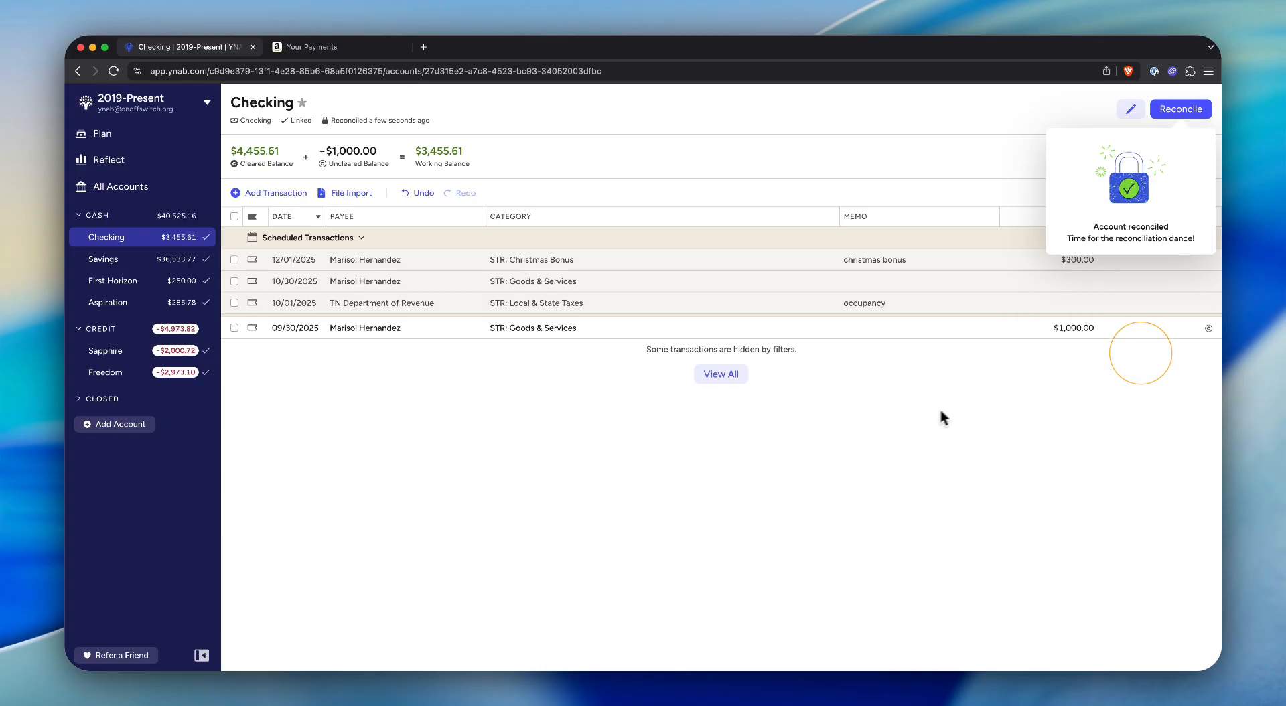
{"action": "left_click", "coordinate": [777, 435]}
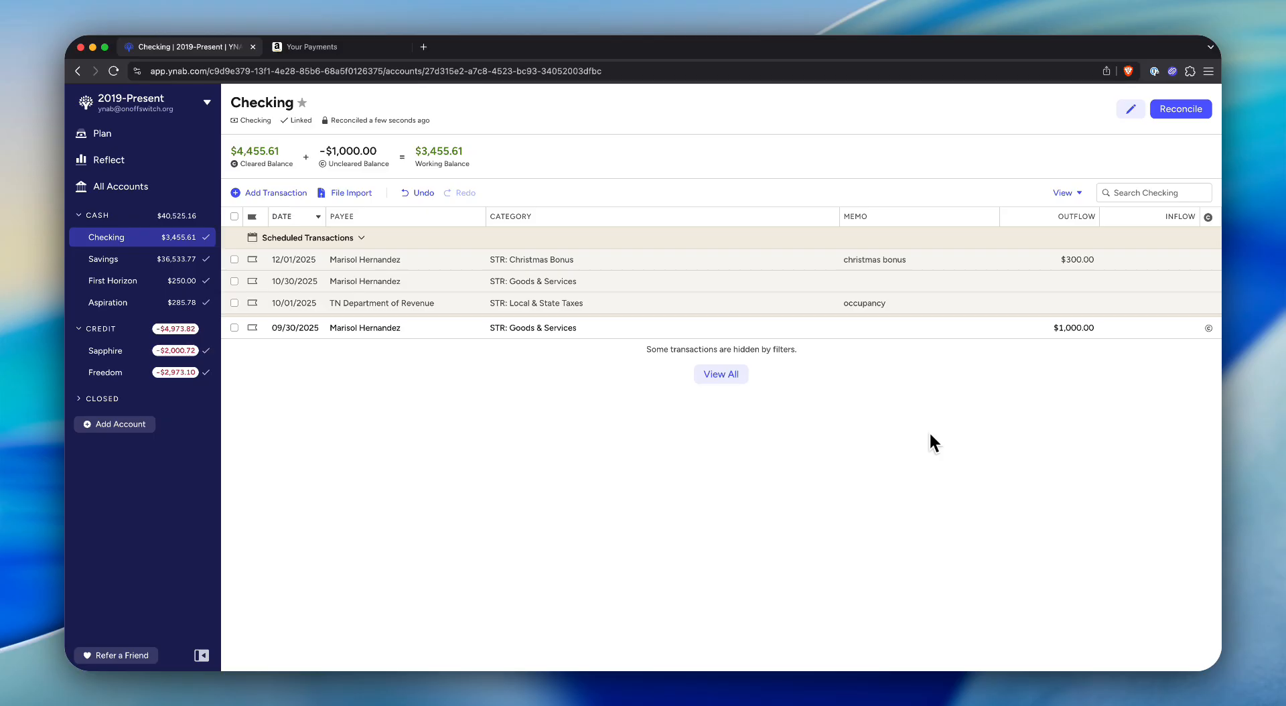
{"action": "left_click", "coordinate": [931, 435]}
{"action": "left_click", "coordinate": [903, 433]}
{"action": "left_click", "coordinate": [843, 445]}
{"action": "left_click", "coordinate": [843, 443]}
Open the Savings account and reconcile it against the bank balance from its connection
{"action": "left_click", "coordinate": [120, 258]}
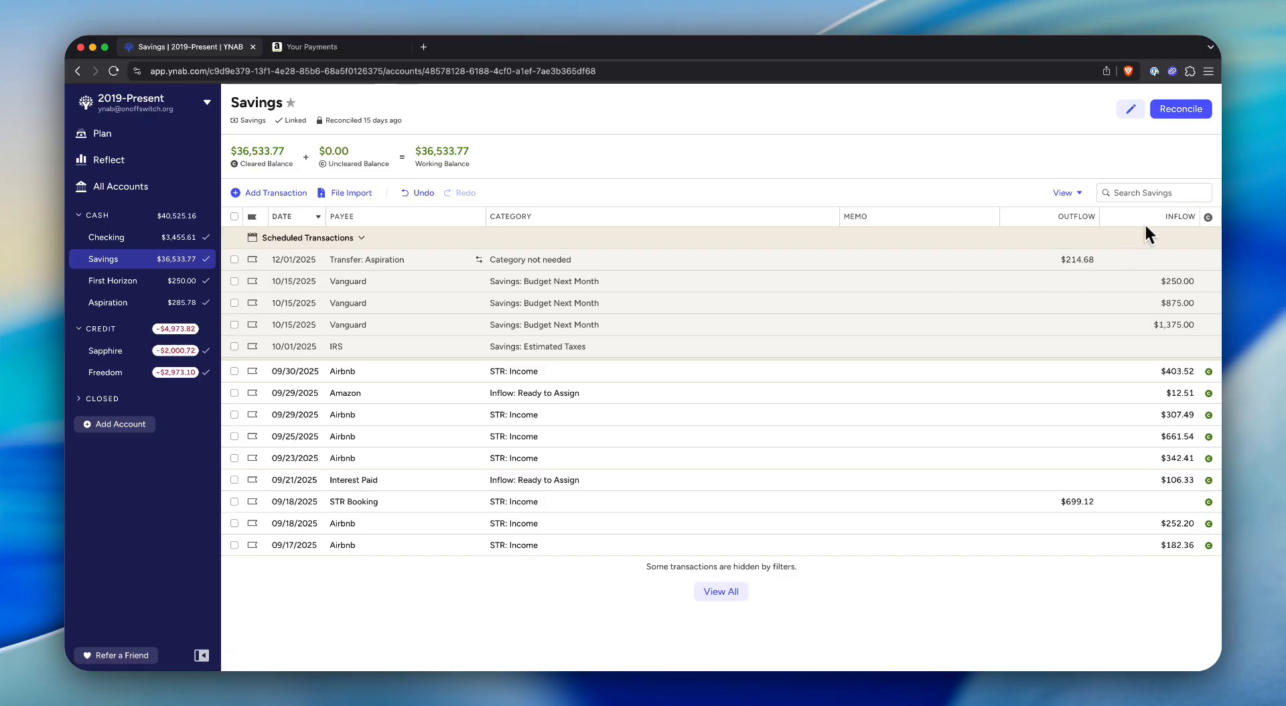
{"action": "left_click", "coordinate": [1179, 110]}
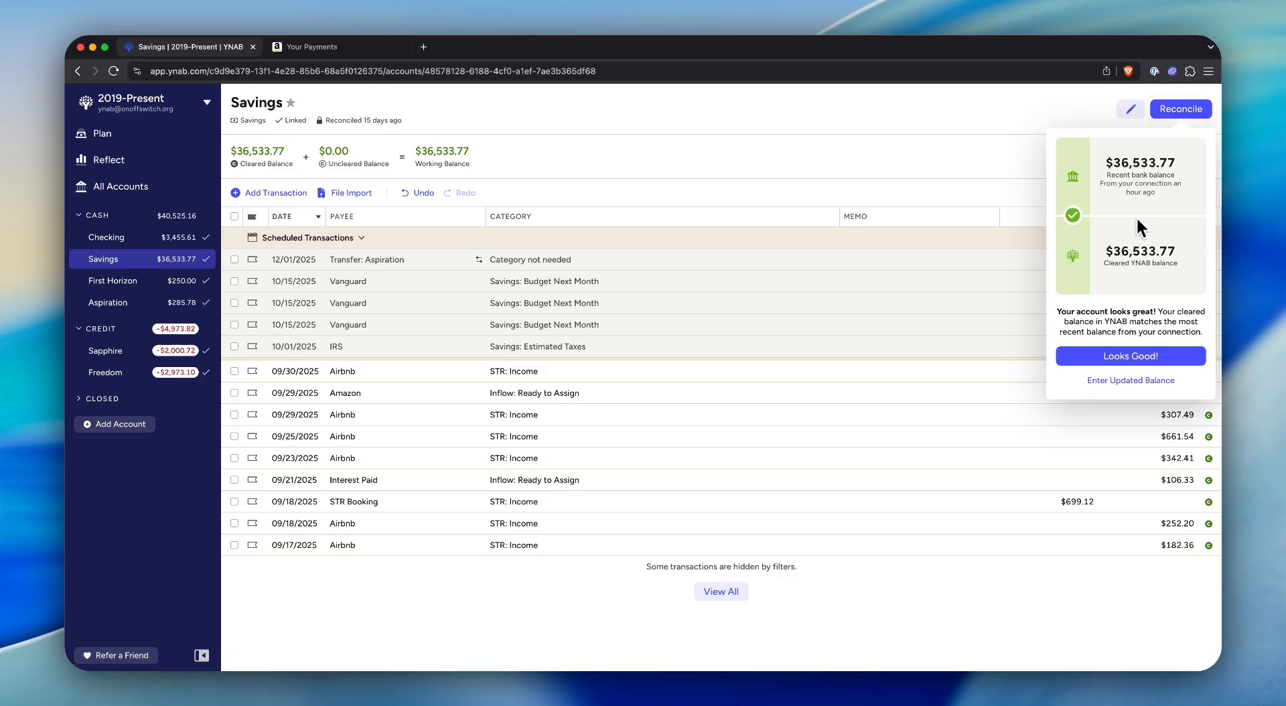
{"action": "left_click", "coordinate": [1160, 356]}
{"action": "left_click", "coordinate": [567, 483]}
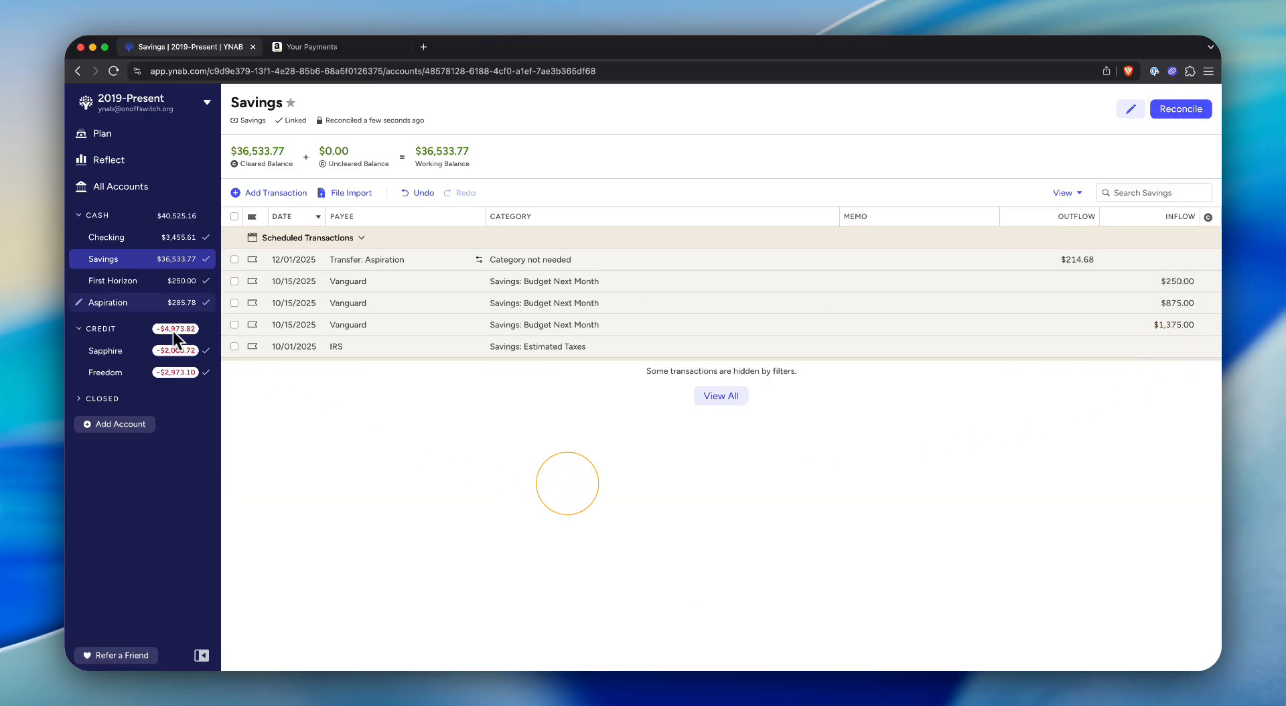
Open the First Horizon account and reconcile it against the bank balance from its connection
{"action": "left_click", "coordinate": [106, 281]}
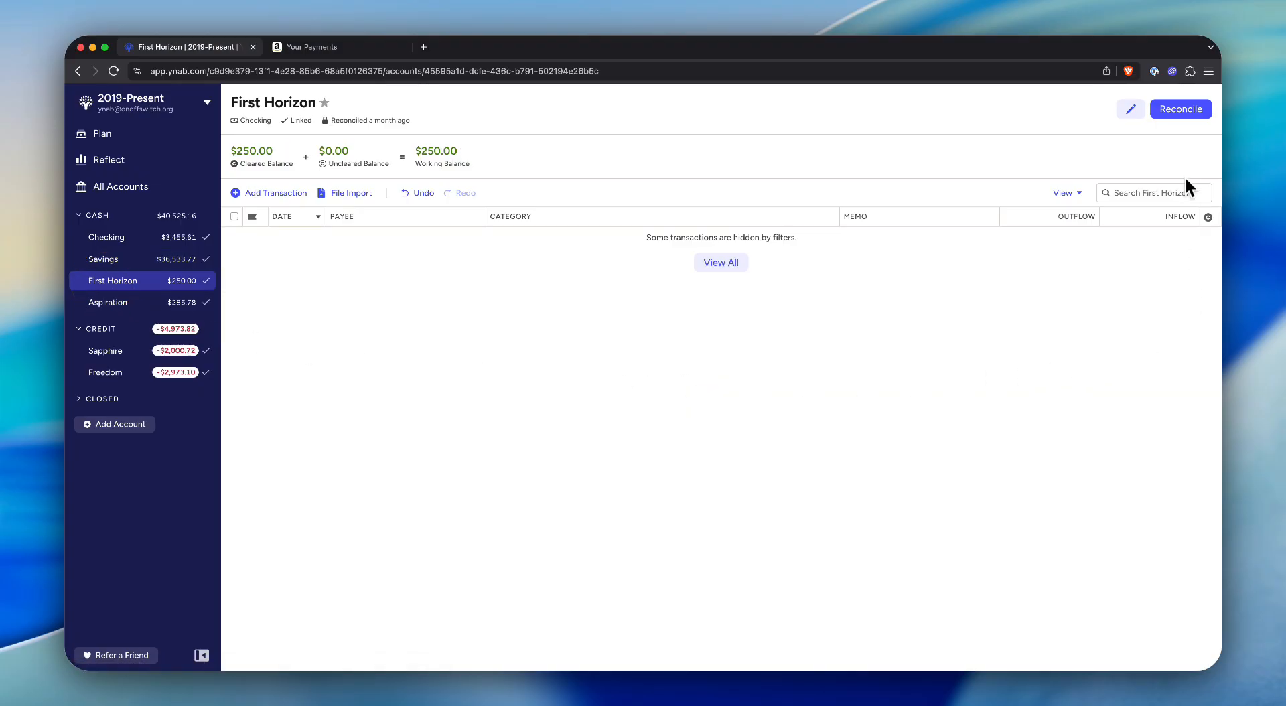
{"action": "left_click", "coordinate": [1183, 108]}
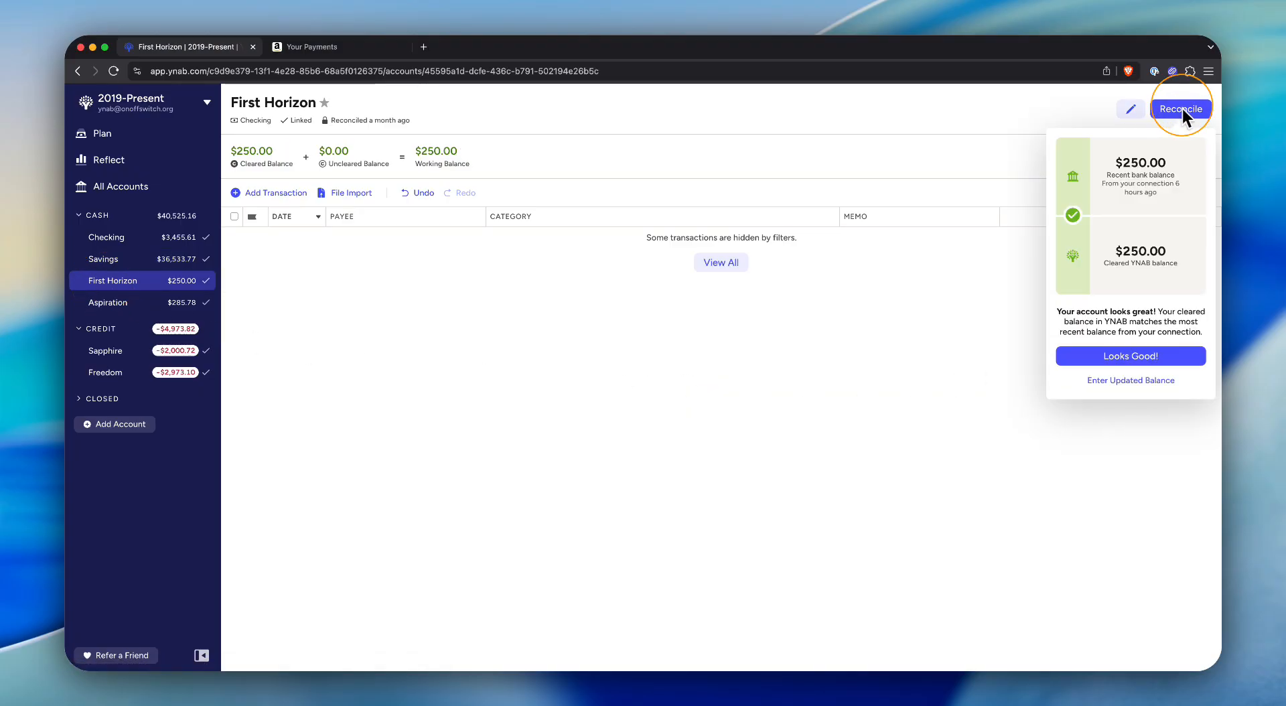
{"action": "left_click", "coordinate": [1171, 356]}
{"action": "left_click", "coordinate": [493, 395]}
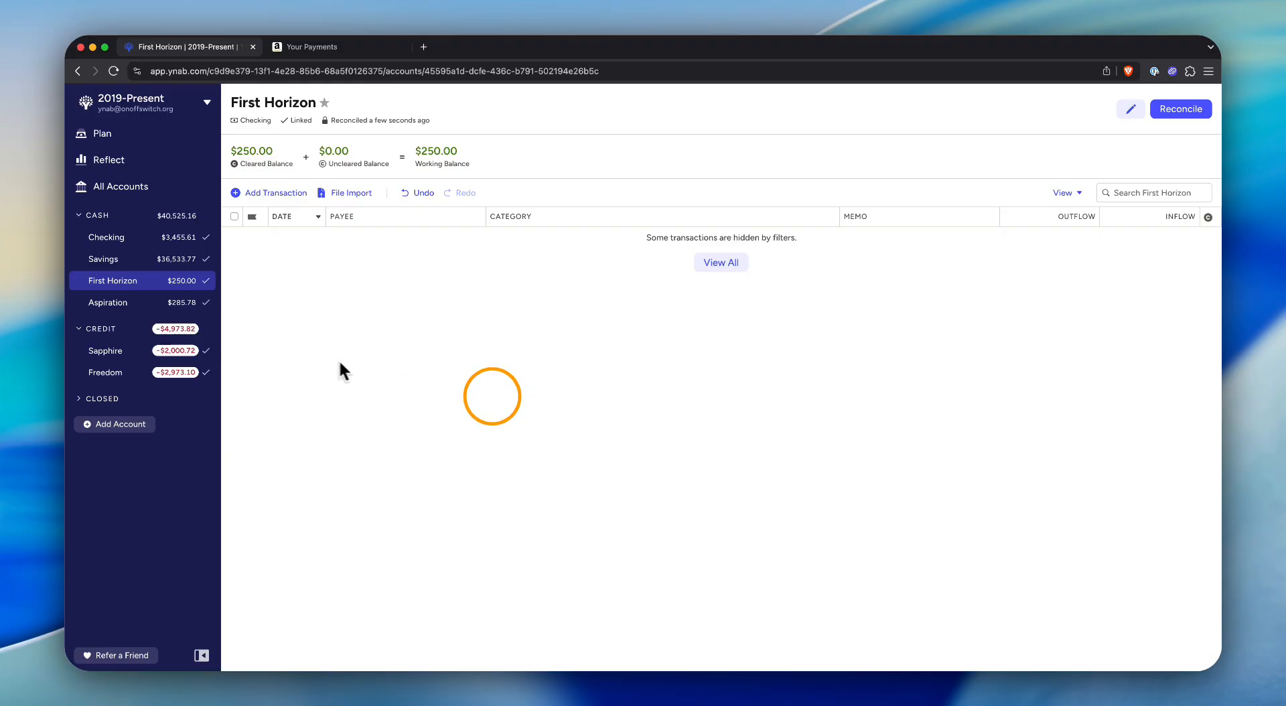
Open the Aspiration account and reconcile it against the bank balance from its connection
{"action": "left_click", "coordinate": [125, 310]}
{"action": "left_click", "coordinate": [1186, 110]}
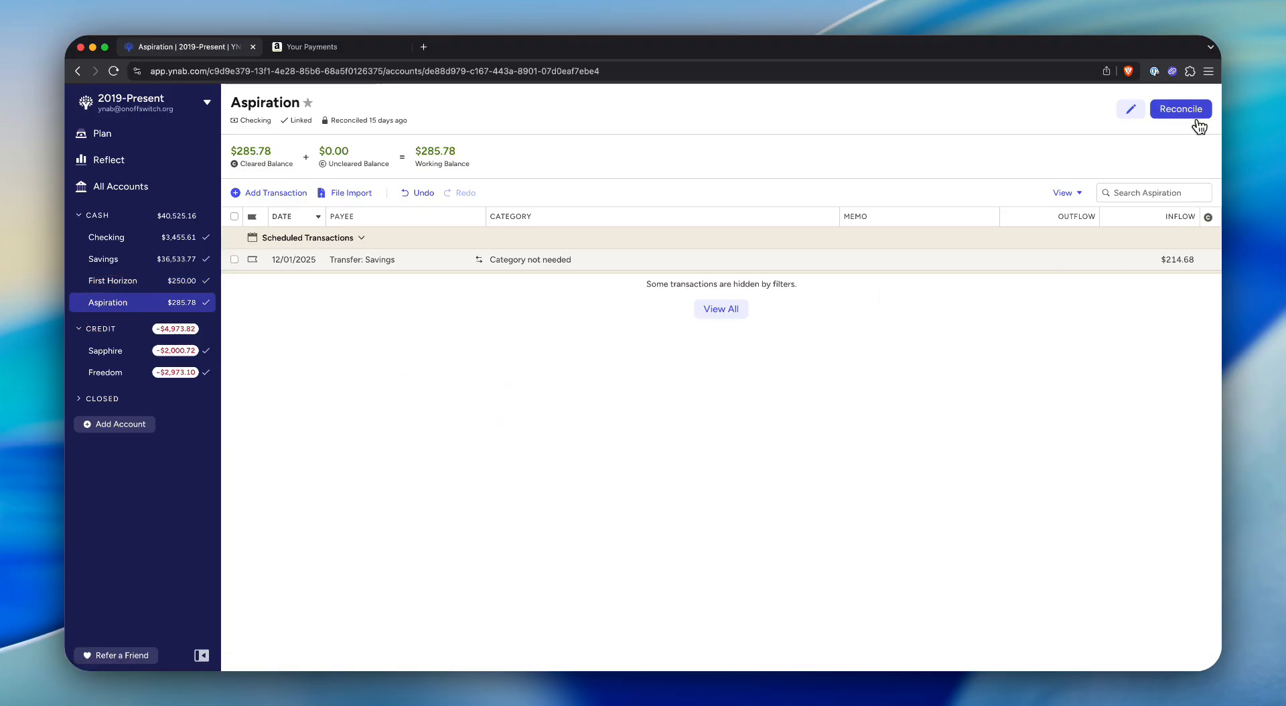
{"action": "left_click", "coordinate": [1131, 356]}
{"action": "left_click", "coordinate": [536, 449]}
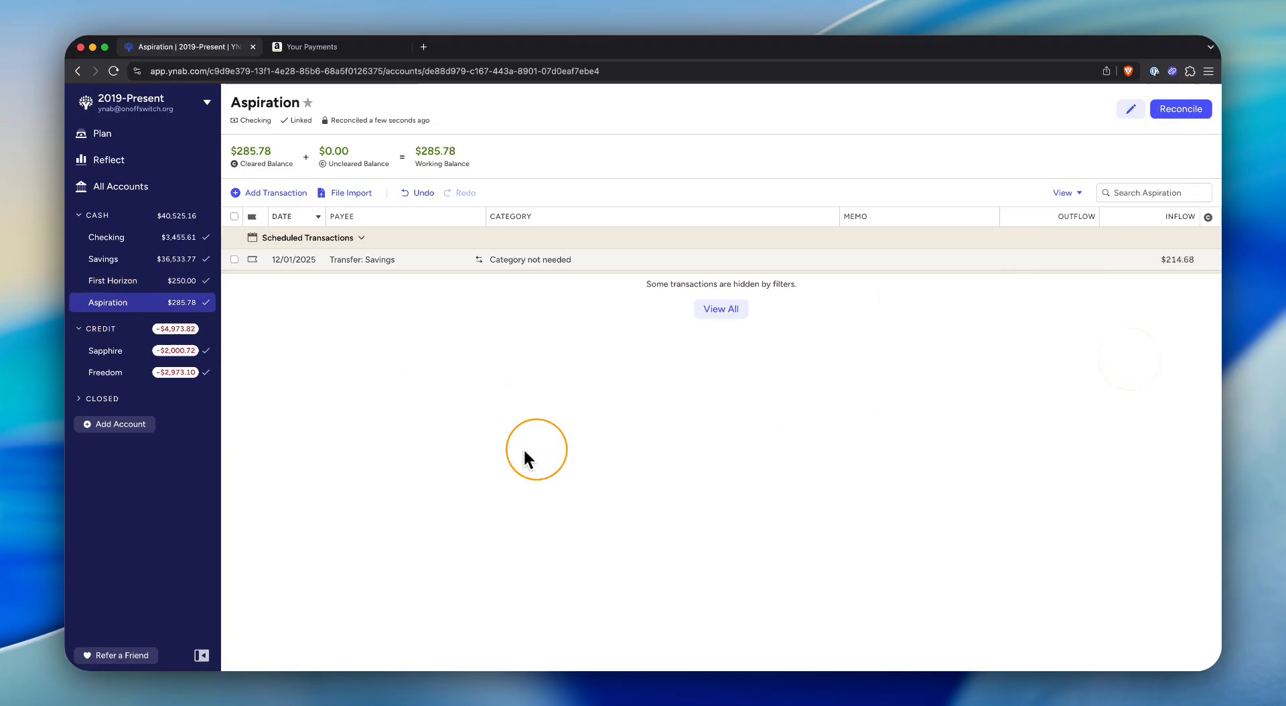
Open the Sapphire credit card account and reconcile it against the bank balance from its connection
{"action": "left_click", "coordinate": [151, 352]}
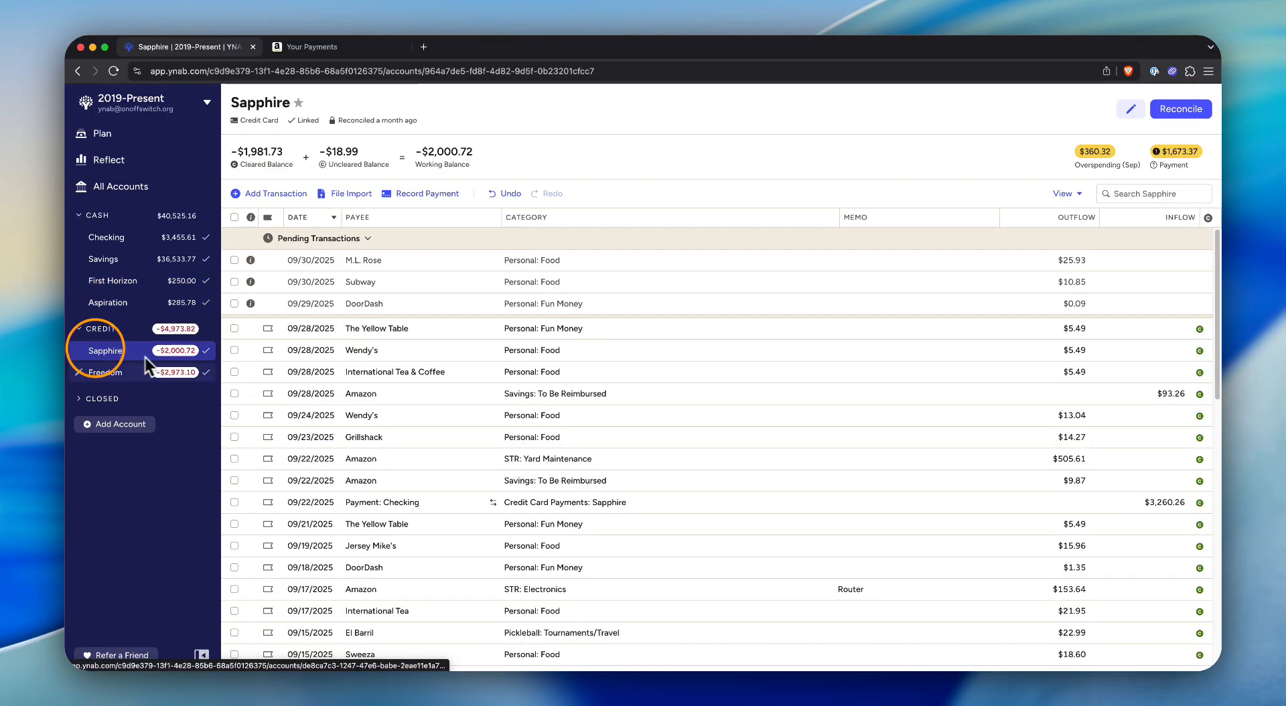
{"action": "left_click", "coordinate": [1190, 114]}
{"action": "left_click", "coordinate": [1138, 361]}
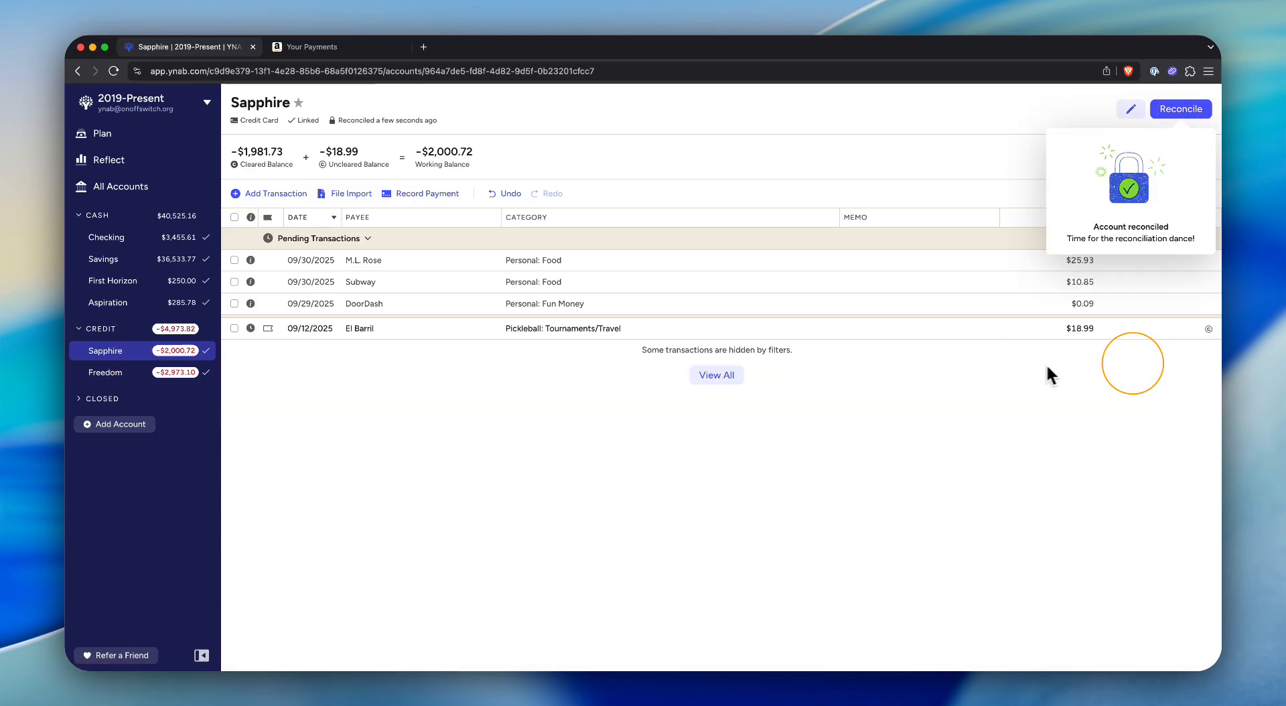
Open the Freedom credit card account, compare its bank balance with the cleared and pending amounts, and reconcile the account
{"action": "left_click", "coordinate": [104, 372]}
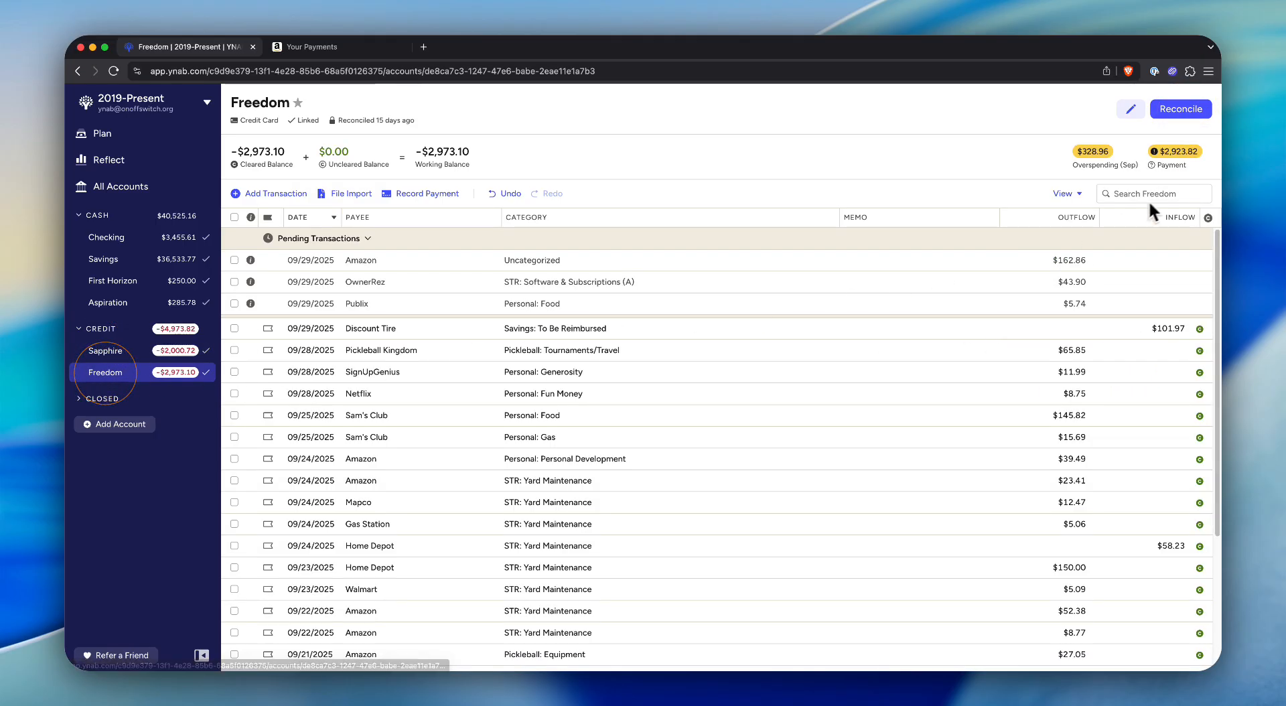
{"action": "left_click", "coordinate": [1188, 117]}
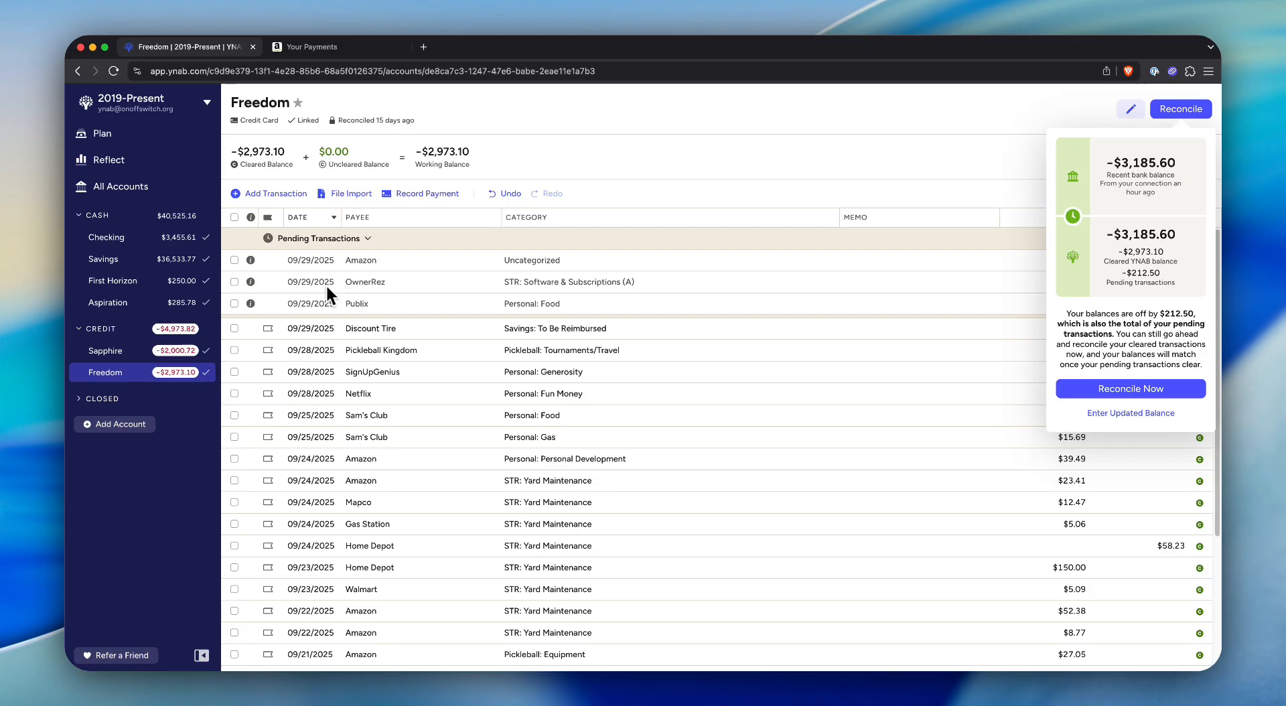
{"action": "left_click", "coordinate": [1164, 389]}
{"action": "left_click", "coordinate": [881, 490]}
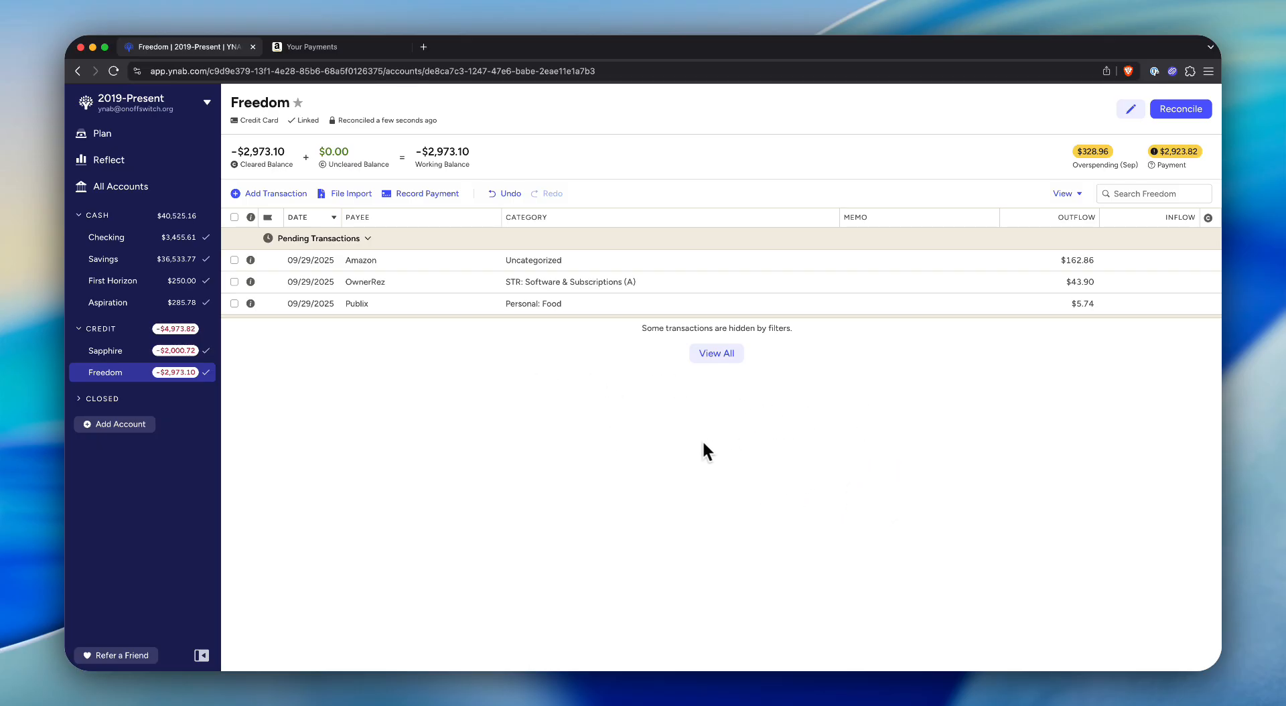
Review the Checking, Savings and First Horizon registers for transactions that are still unreconciled
{"action": "left_click", "coordinate": [107, 237]}
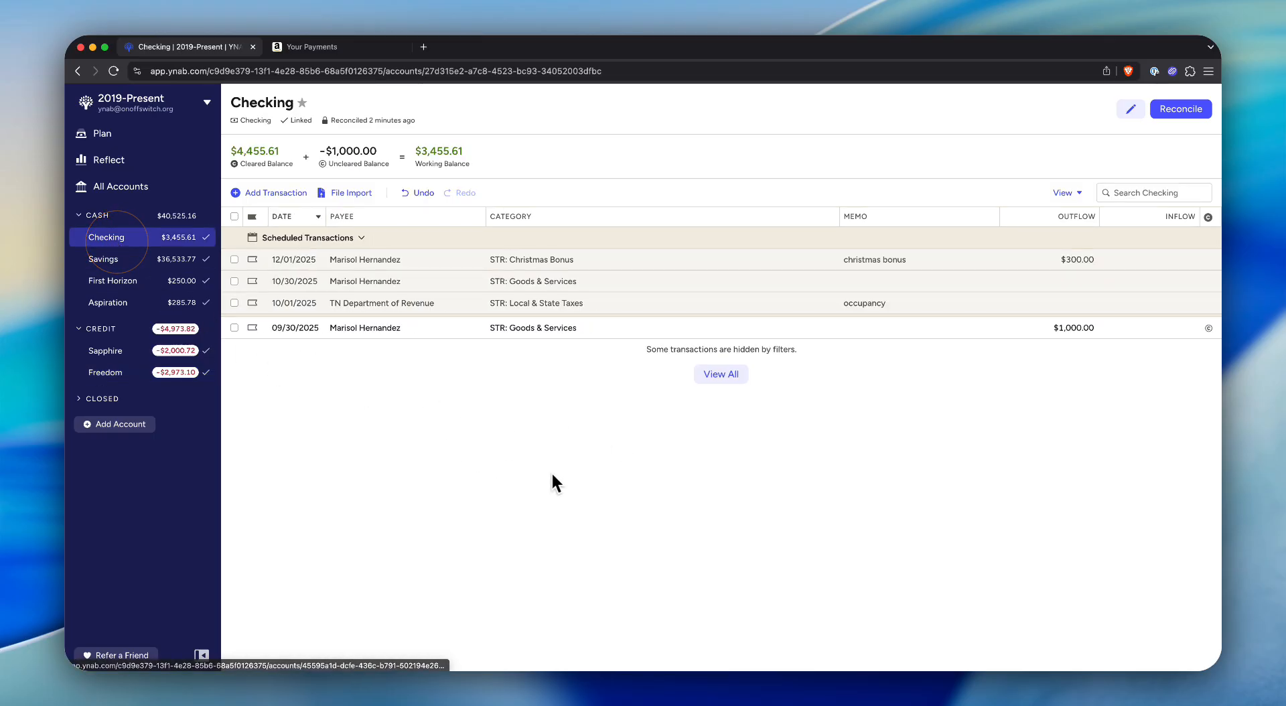
{"action": "left_click", "coordinate": [117, 266]}
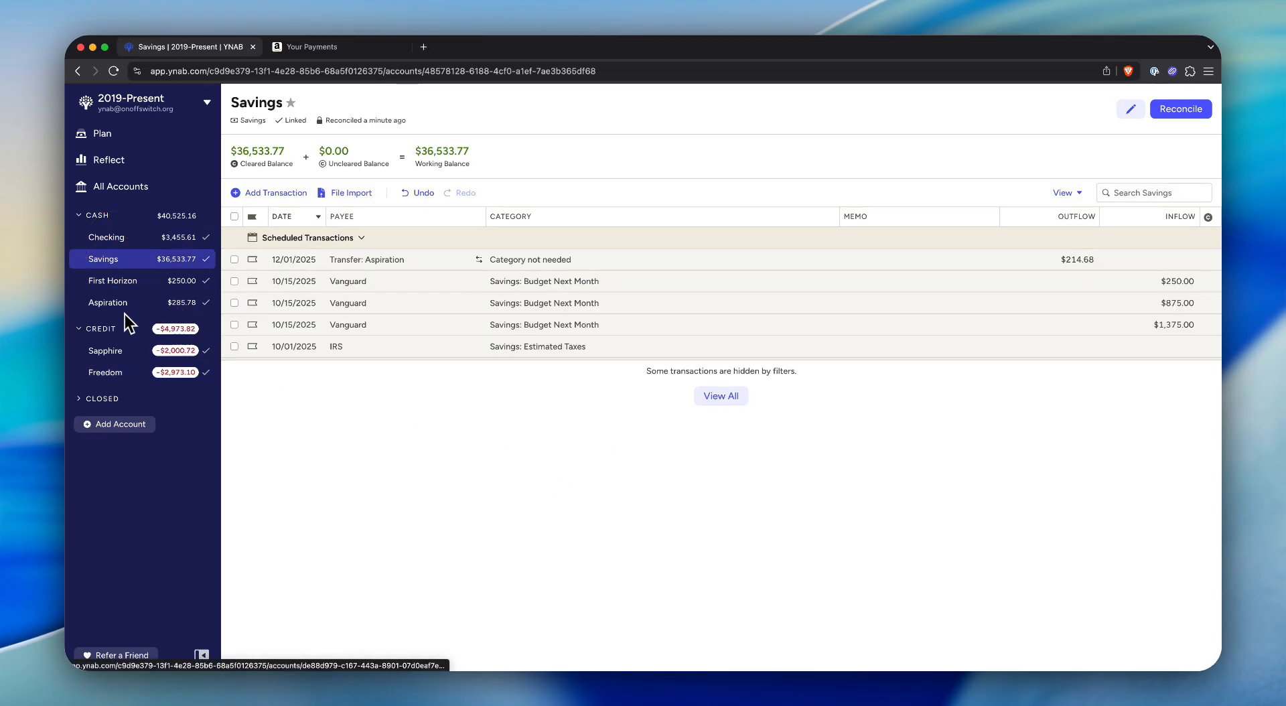
{"action": "left_click", "coordinate": [110, 284]}
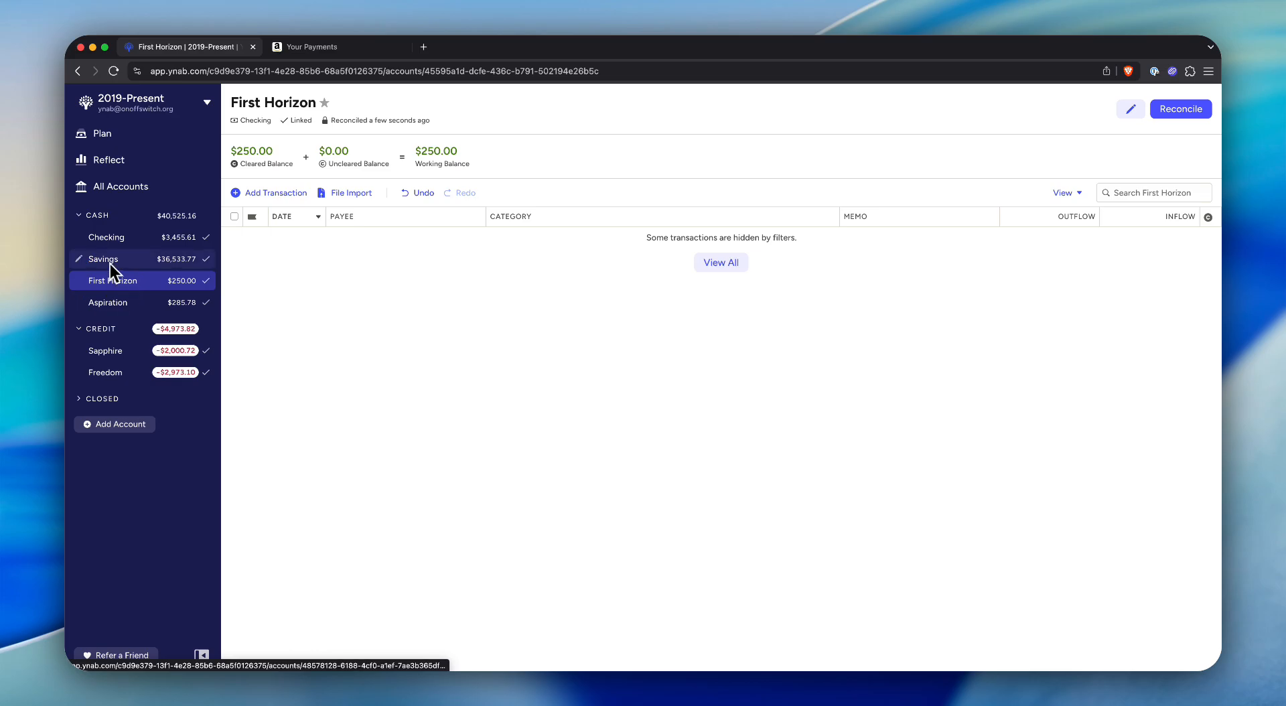
Show the reconciled transactions in the Checking register and hide them again
{"action": "left_click", "coordinate": [107, 238]}
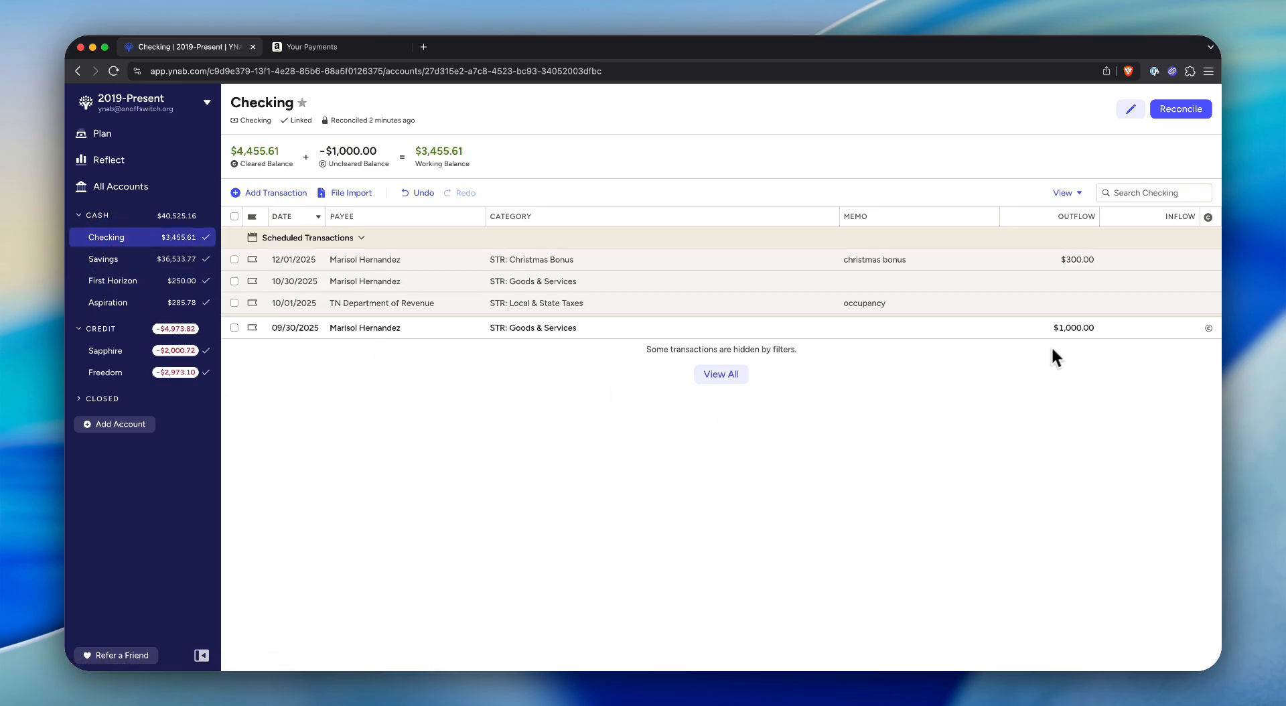
{"action": "left_click", "coordinate": [1059, 193]}
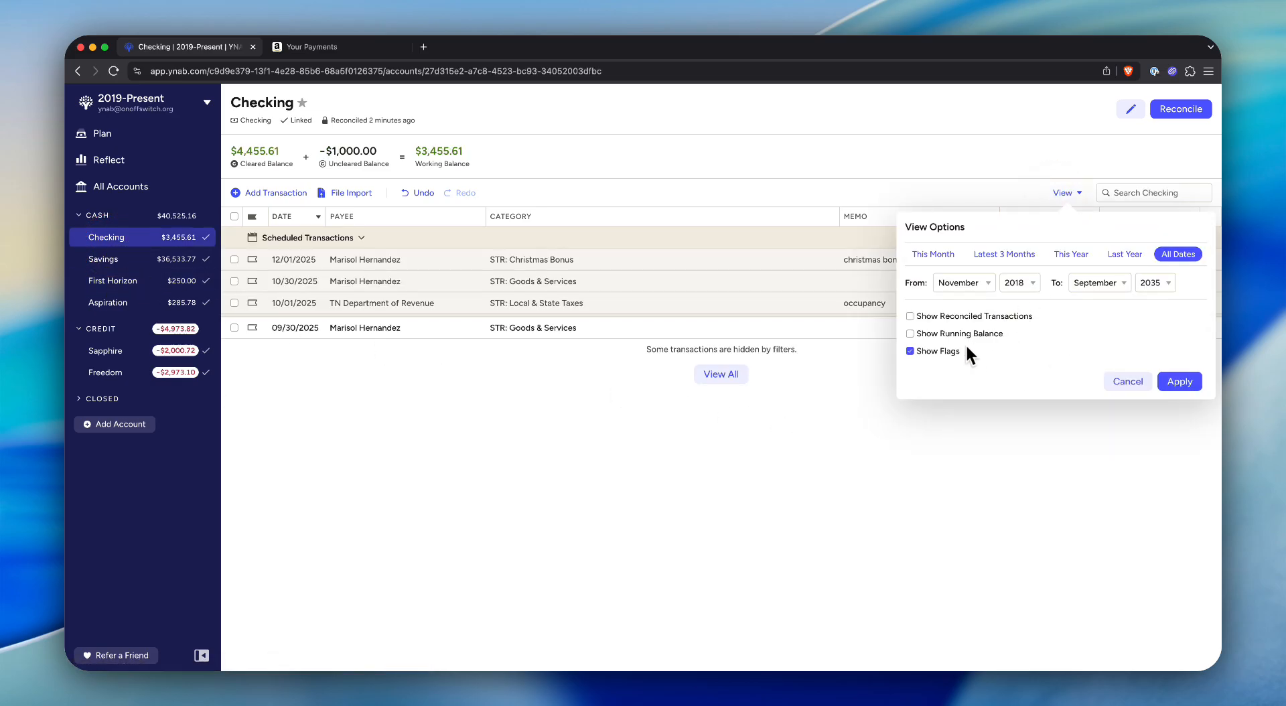
{"action": "left_click", "coordinate": [934, 318]}
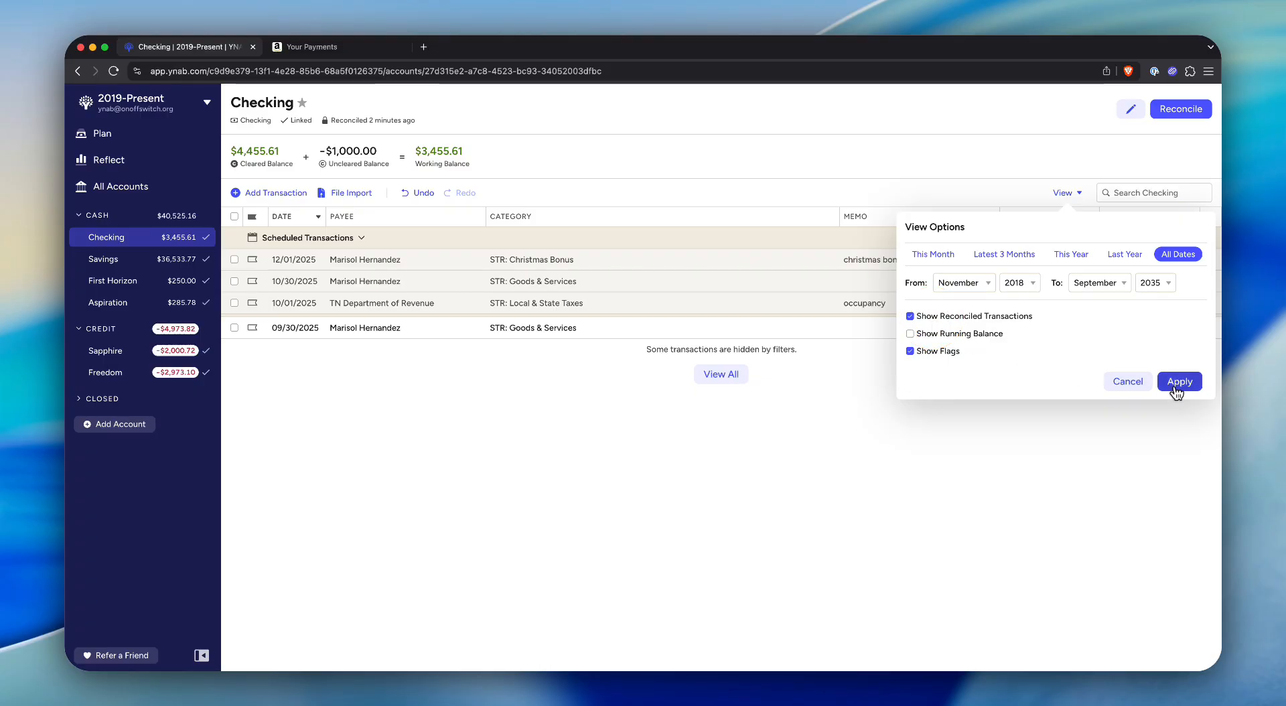
{"action": "left_click", "coordinate": [1179, 382]}
{"action": "left_click", "coordinate": [1062, 195]}
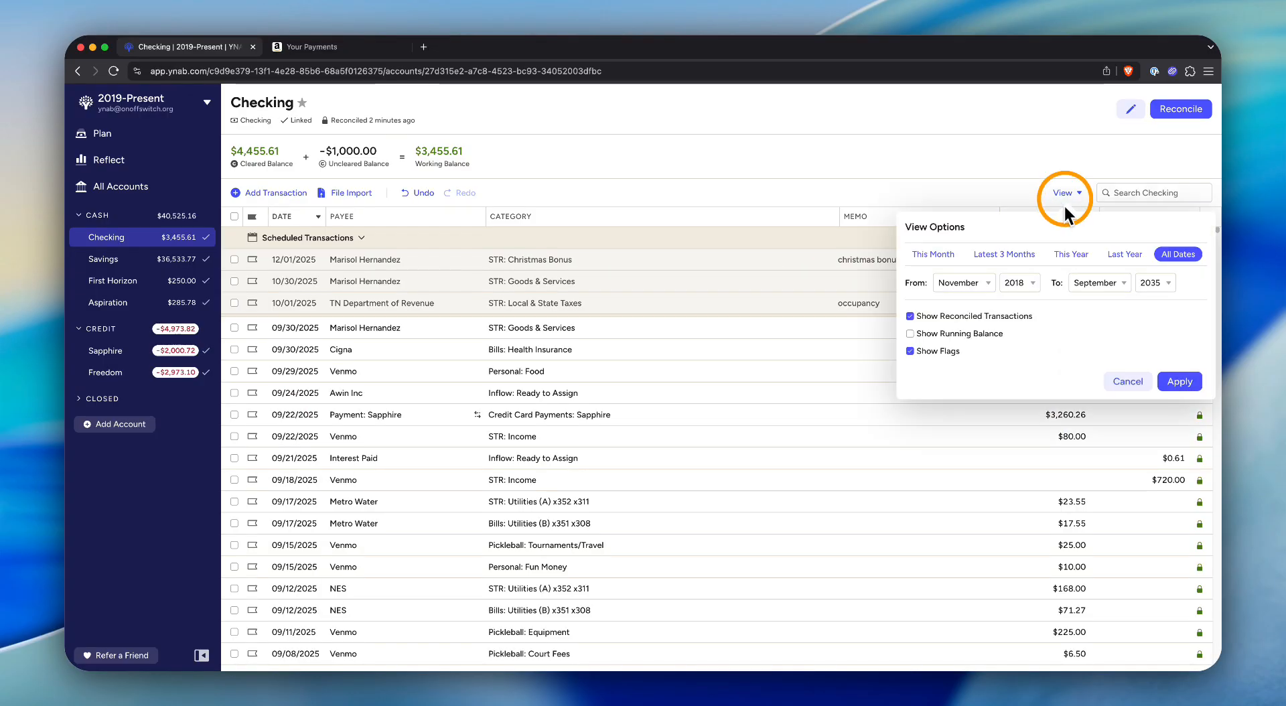
{"action": "left_click", "coordinate": [976, 320]}
{"action": "left_click", "coordinate": [1179, 382]}
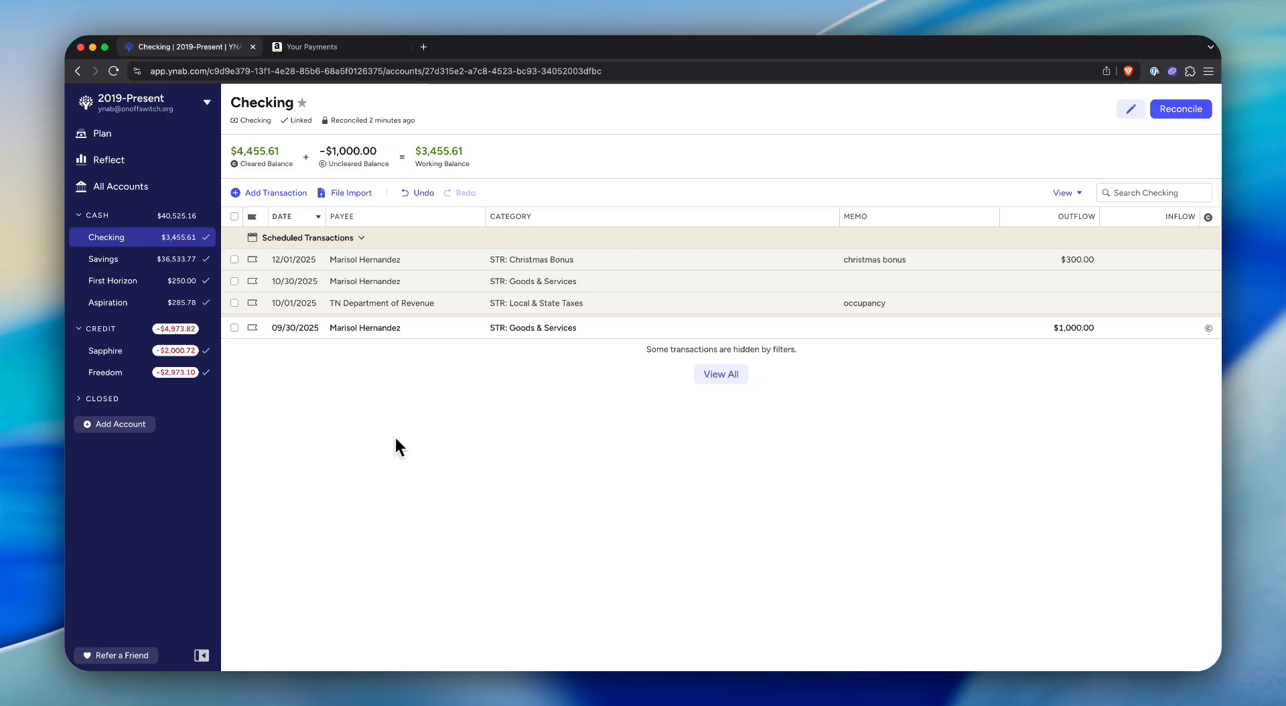
Open the September 2025 plan and move the Electronics (B) category between Clothes and Food in the Personal group
{"action": "left_click", "coordinate": [126, 144]}
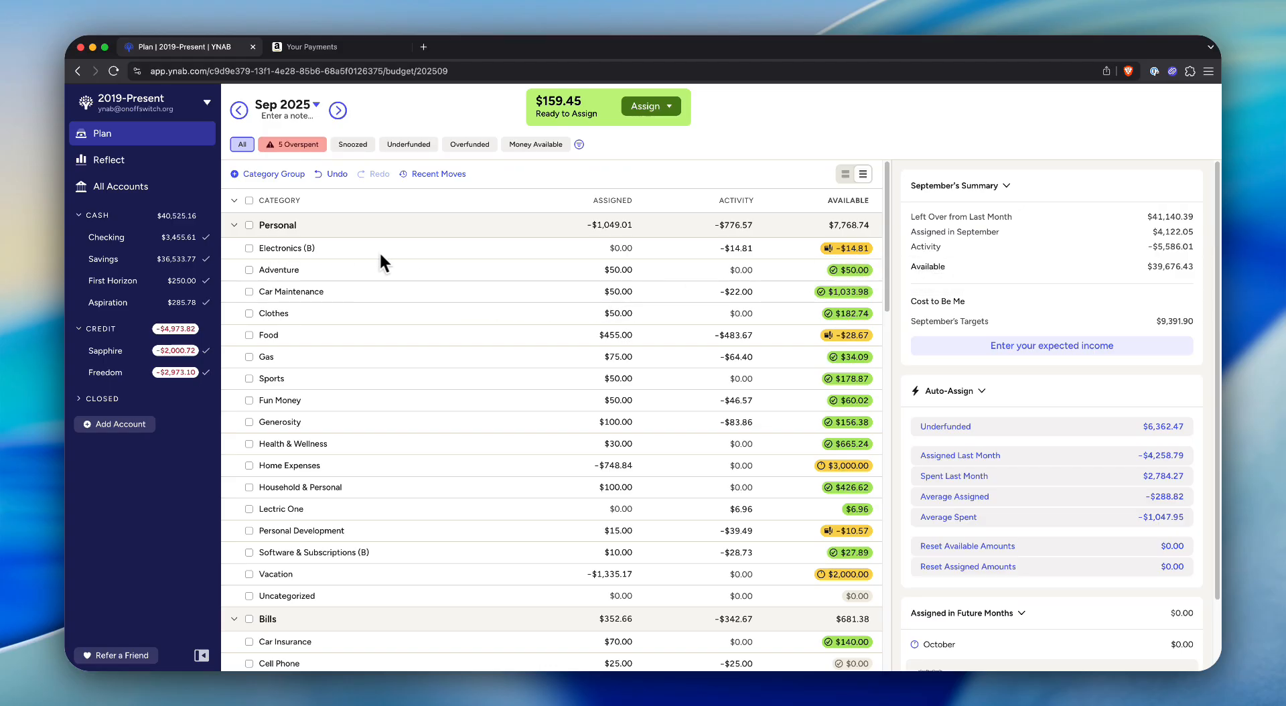
{"action": "left_click_drag", "start_coordinate": [422, 248], "coordinate": [447, 331]}
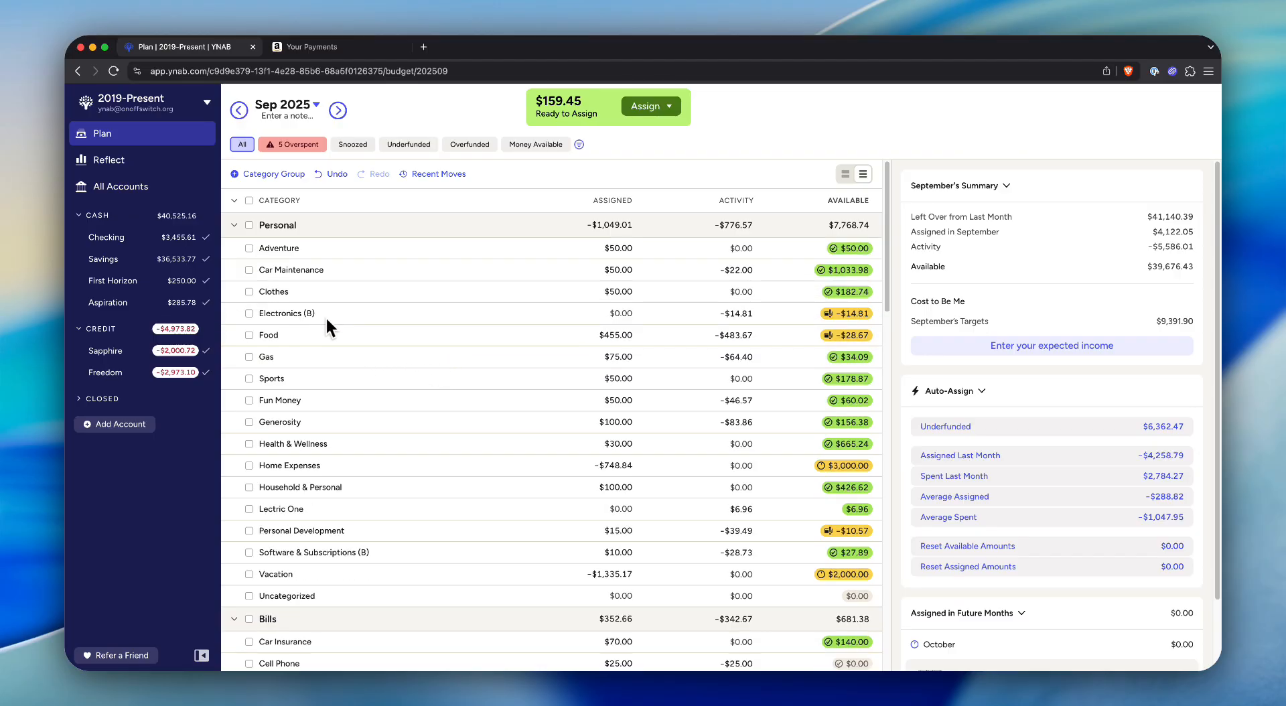
Collapse and re-expand all category groups, and examine the September activity of the Electronics (B) category
{"action": "left_click", "coordinate": [236, 202]}
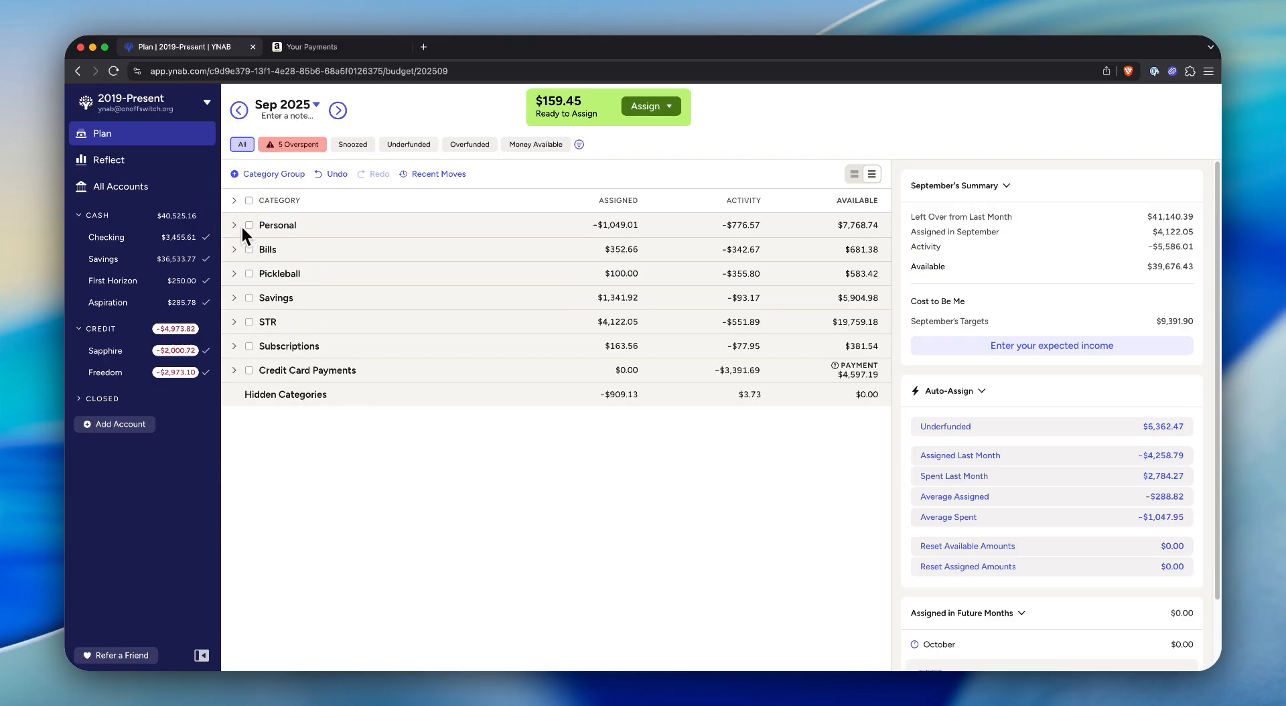
{"action": "left_click", "coordinate": [234, 200]}
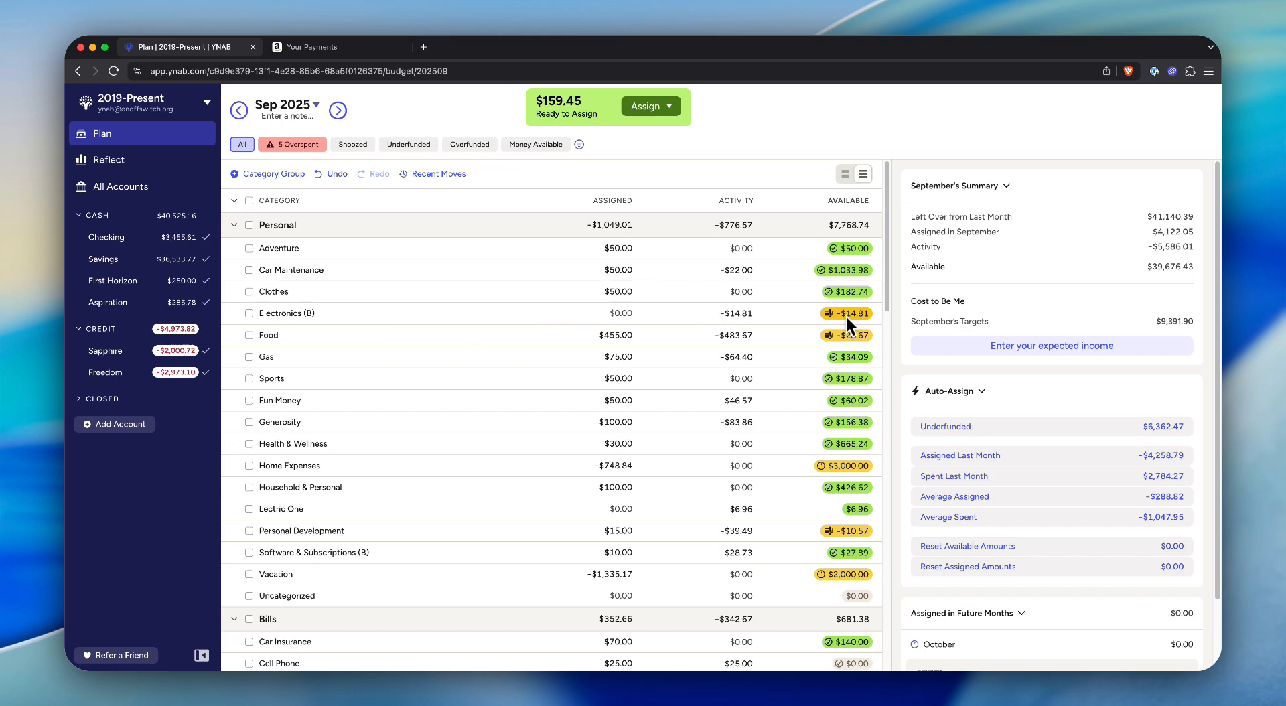
{"action": "left_click", "coordinate": [751, 315]}
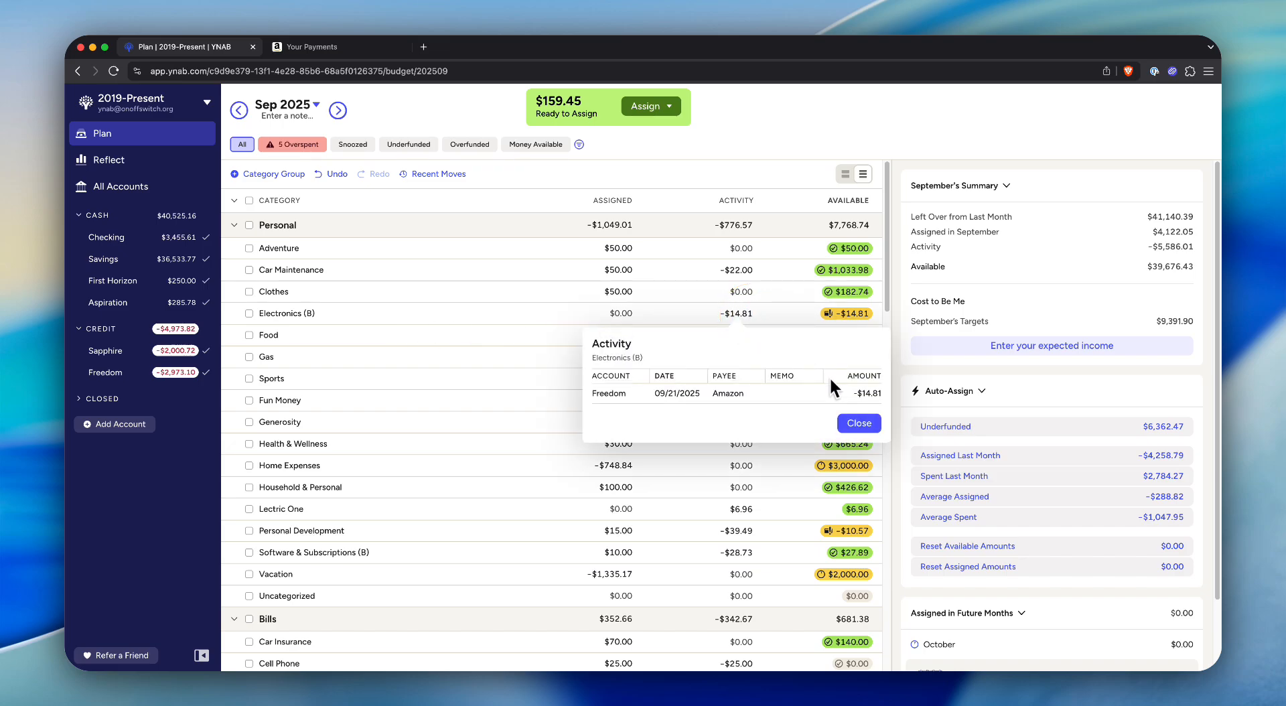
{"action": "left_click", "coordinate": [859, 423]}
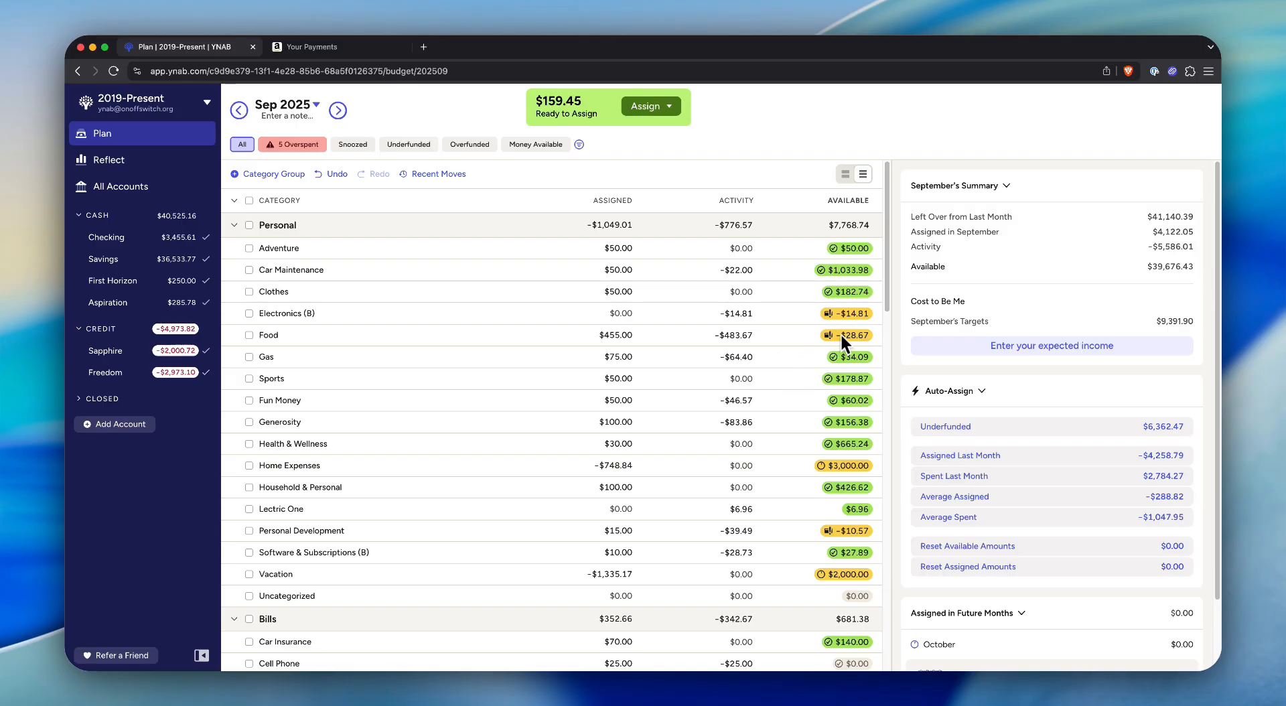
{"action": "left_click", "coordinate": [853, 315]}
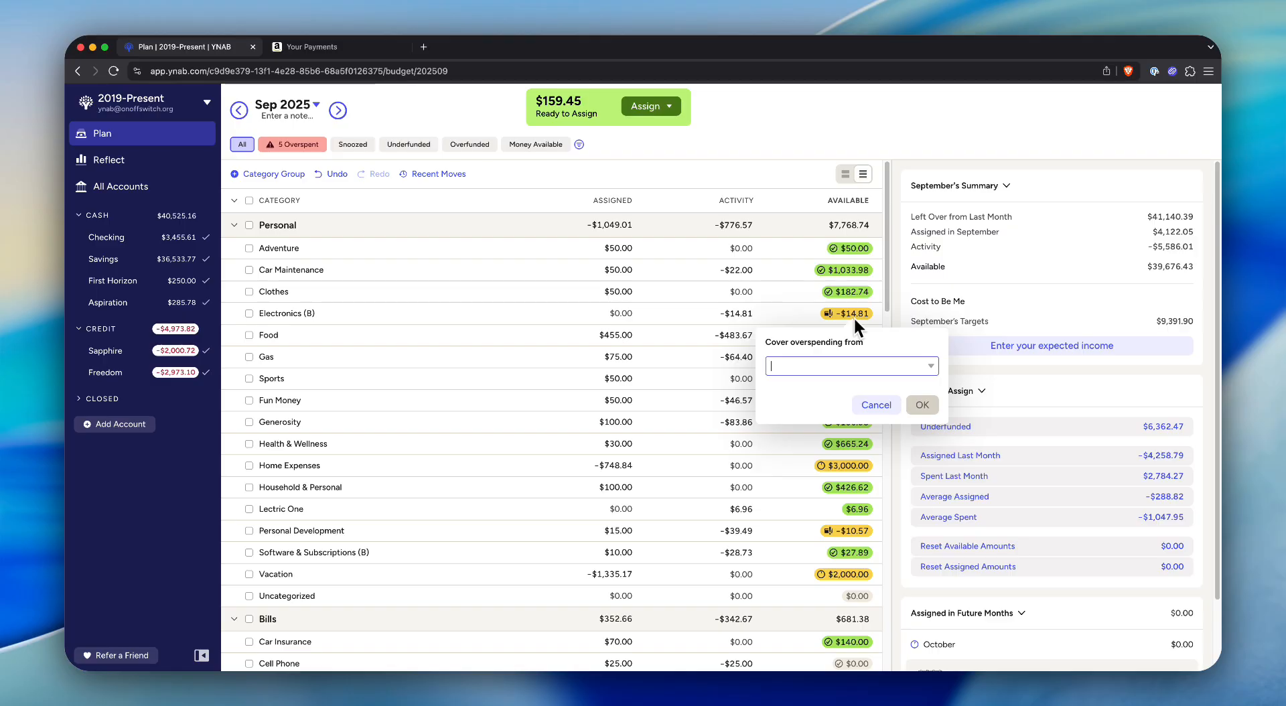
{"action": "left_click", "coordinate": [854, 315]}
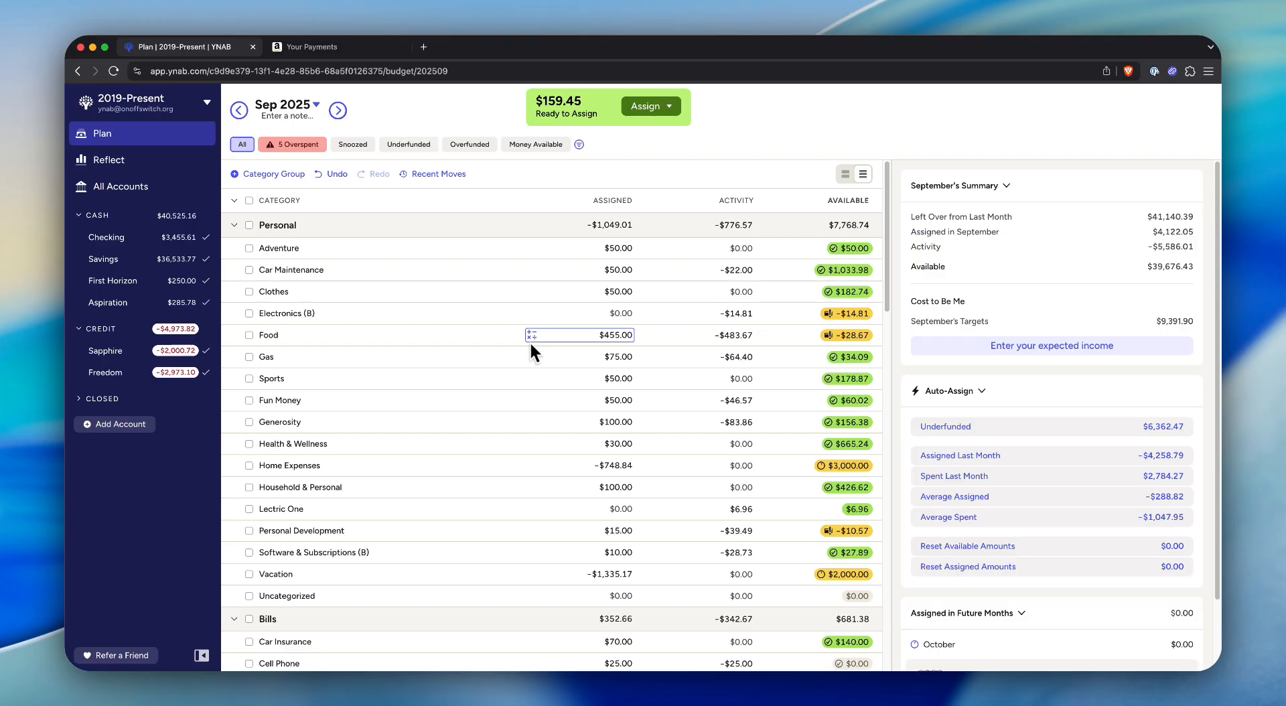
{"action": "left_click", "coordinate": [851, 343]}
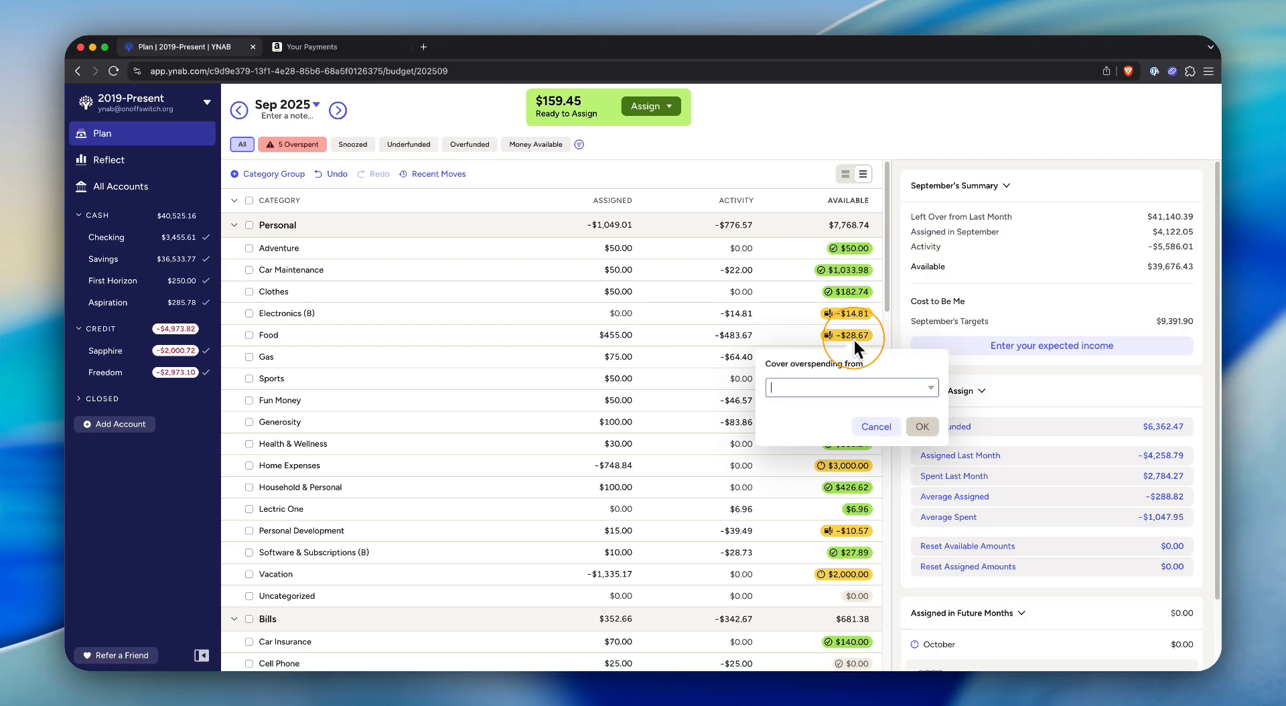
{"action": "left_click", "coordinate": [854, 340]}
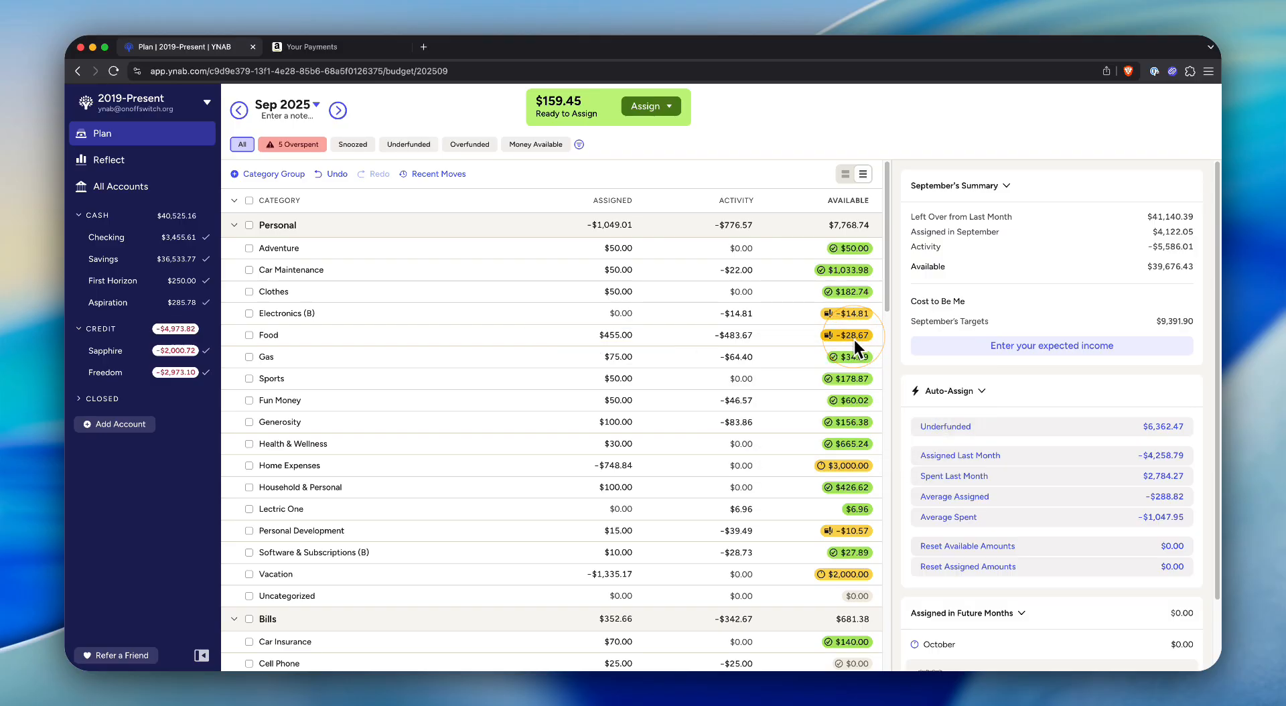
Cover the overspending in the Electronics (B) category from Ready to Assign
{"action": "mouse_move", "coordinate": [854, 339]}
{"action": "left_click", "coordinate": [864, 314]}
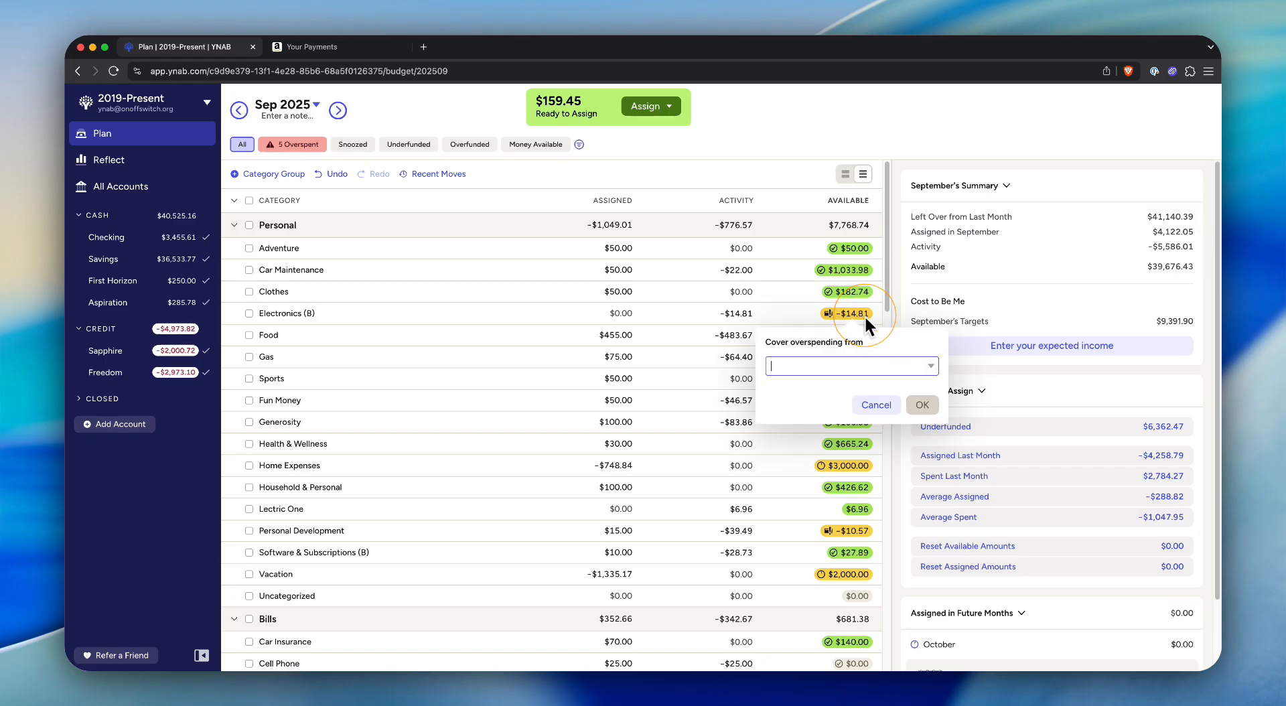
{"action": "left_click", "coordinate": [854, 366]}
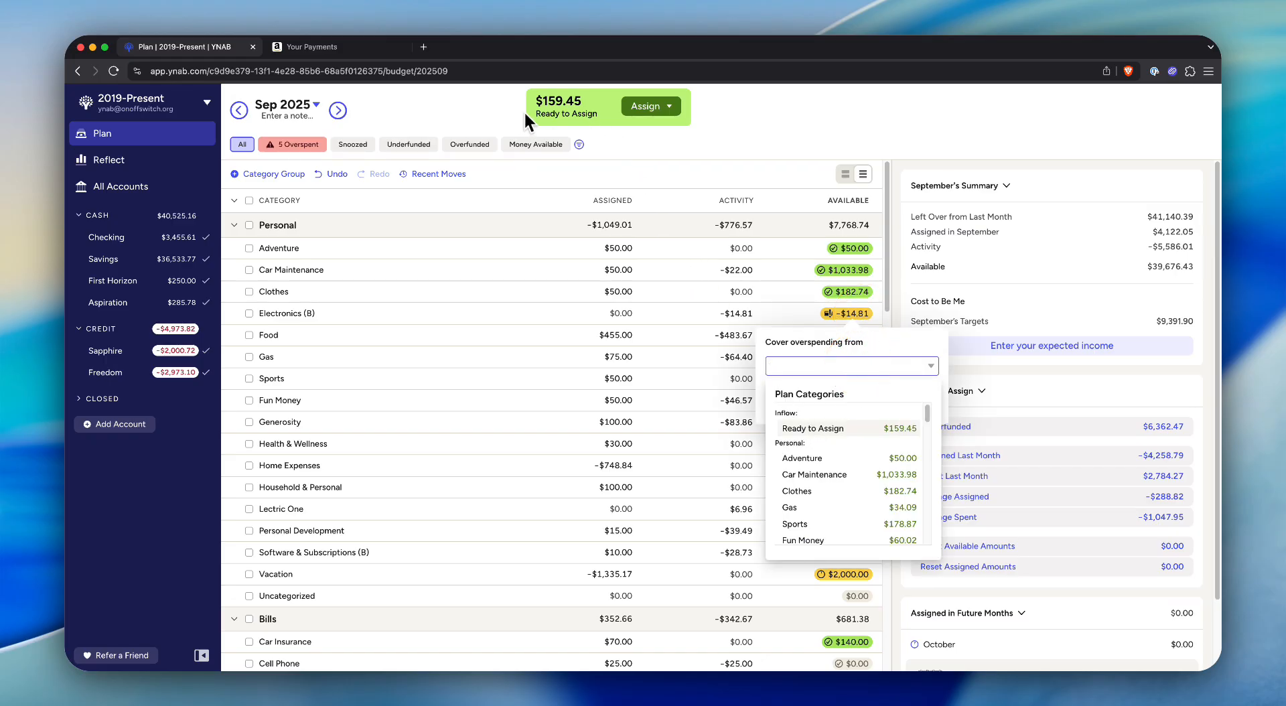
{"action": "left_click", "coordinate": [869, 428]}
{"action": "left_click", "coordinate": [939, 406]}
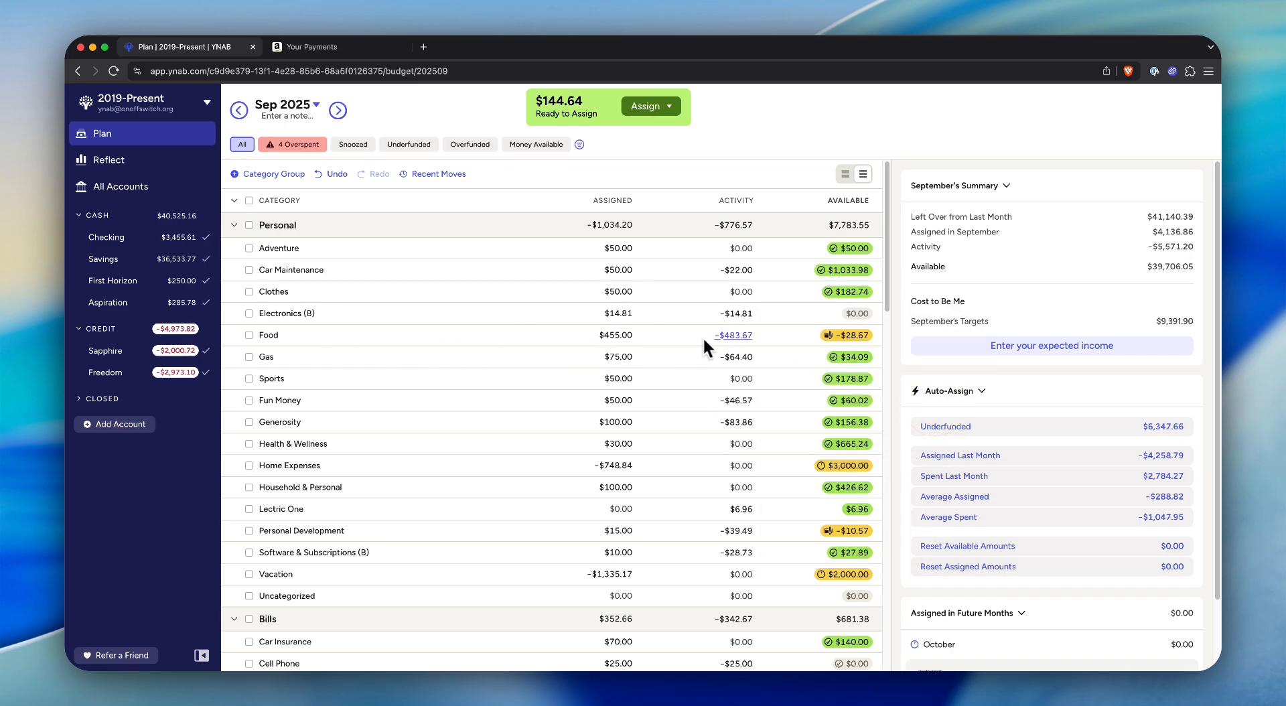
Cover the overspending in the Food category from Ready to Assign
{"action": "left_click", "coordinate": [848, 334]}
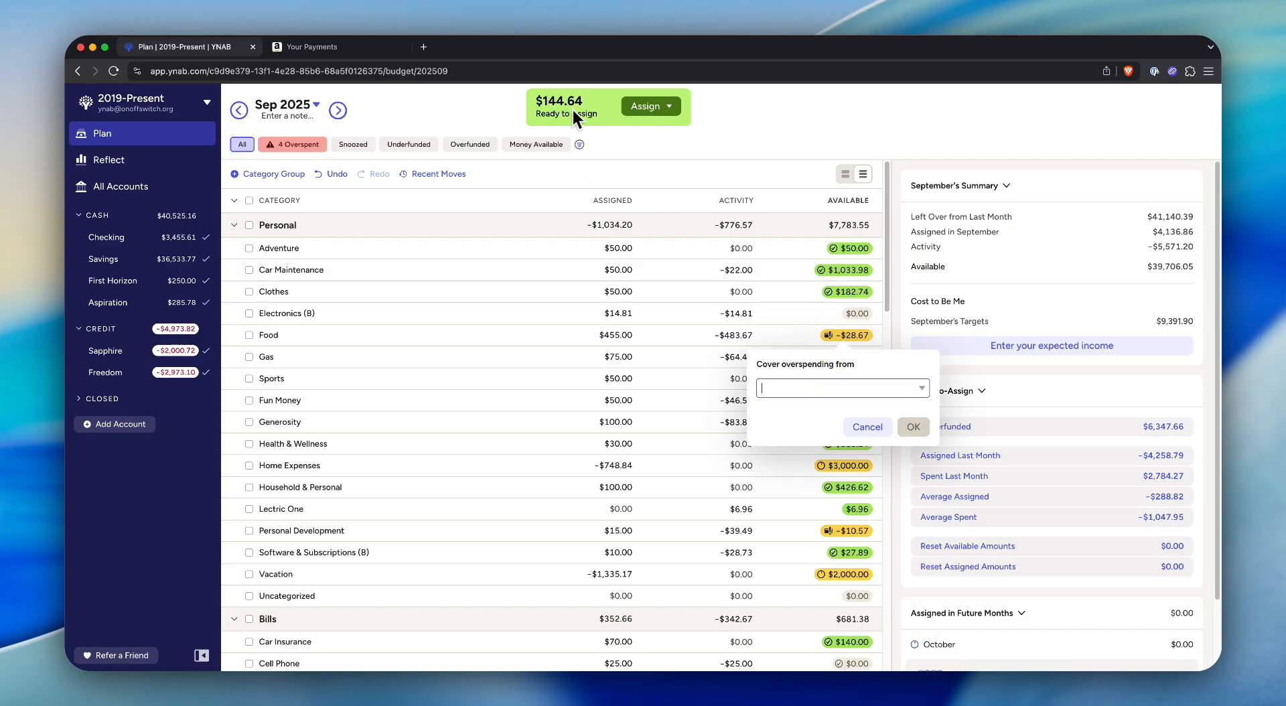
{"action": "left_click", "coordinate": [854, 387]}
{"action": "left_click", "coordinate": [825, 447]}
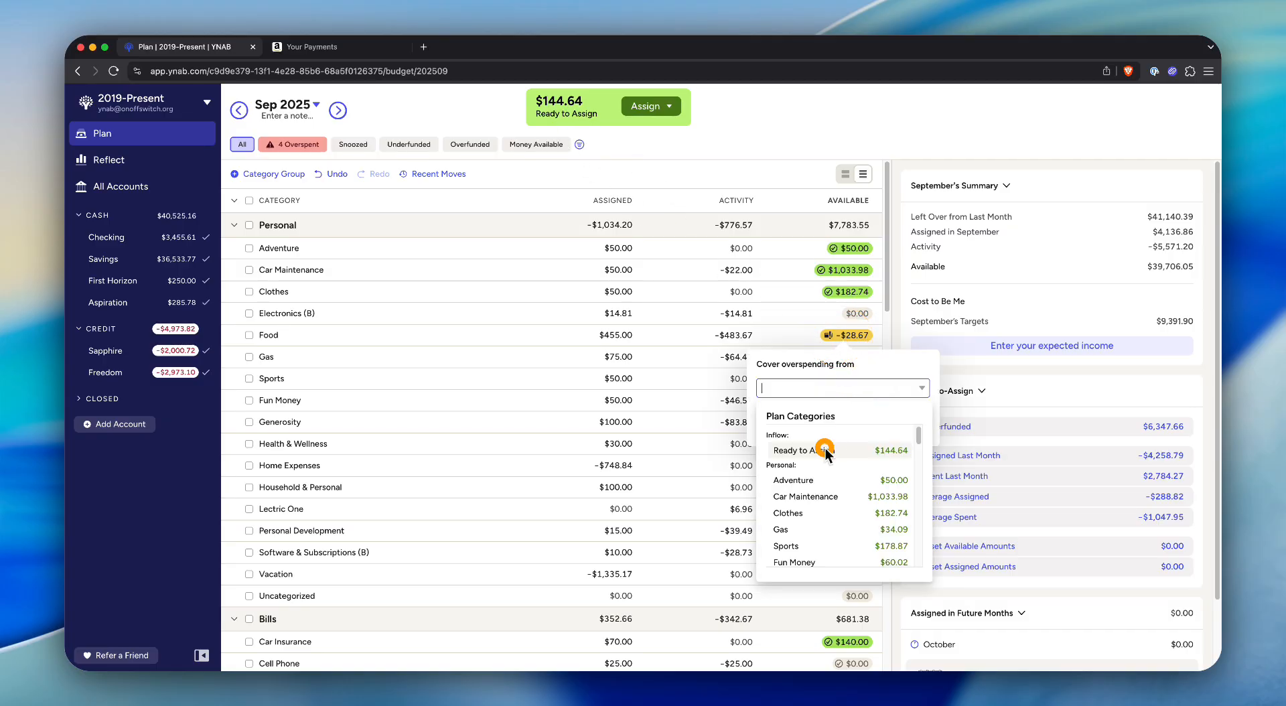
{"action": "left_click", "coordinate": [912, 427]}
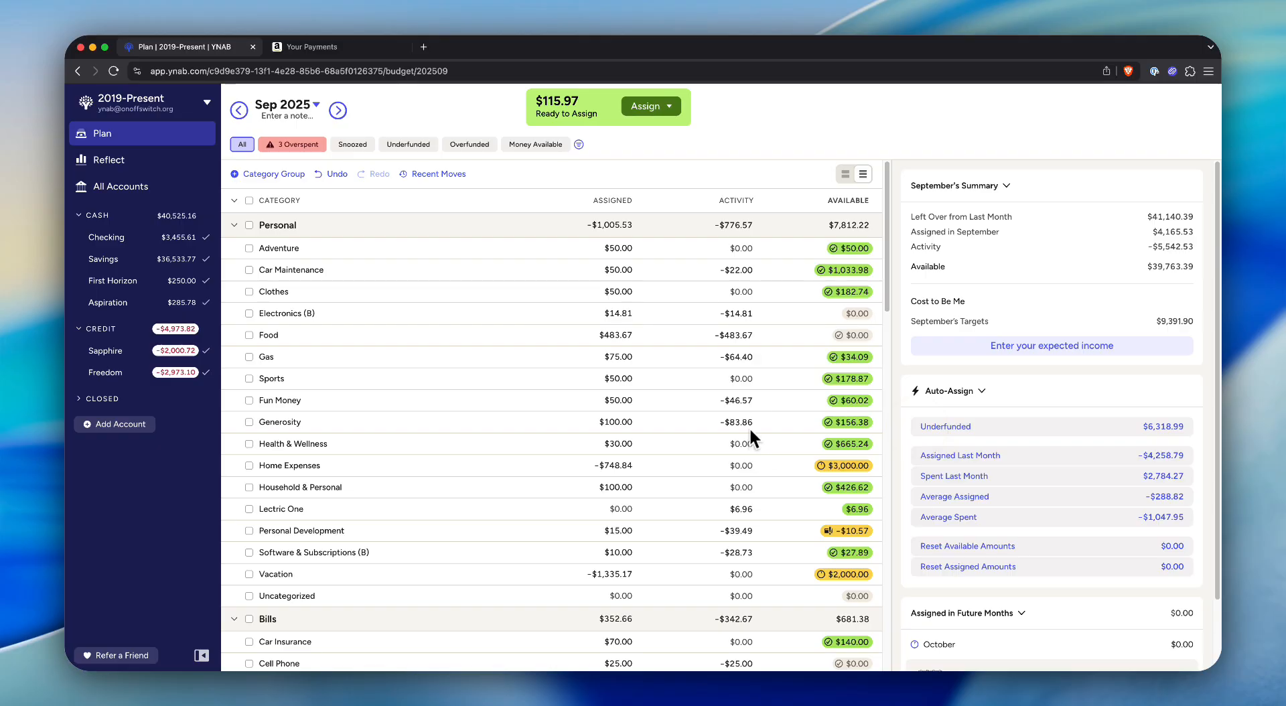
Cover the overspending in the Personal Development category from Ready to Assign
{"action": "scroll", "coordinate": [759, 363], "scroll_direction": "down", "scroll_amount": 4}
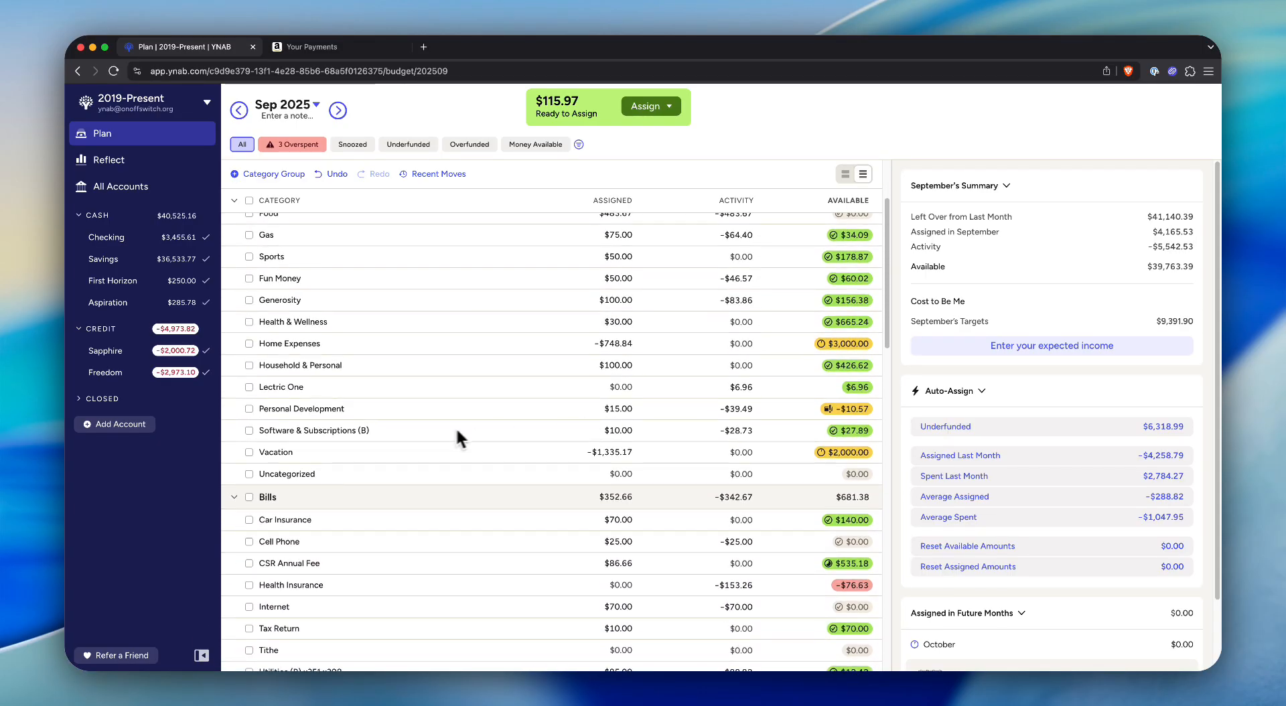
{"action": "left_click", "coordinate": [849, 409]}
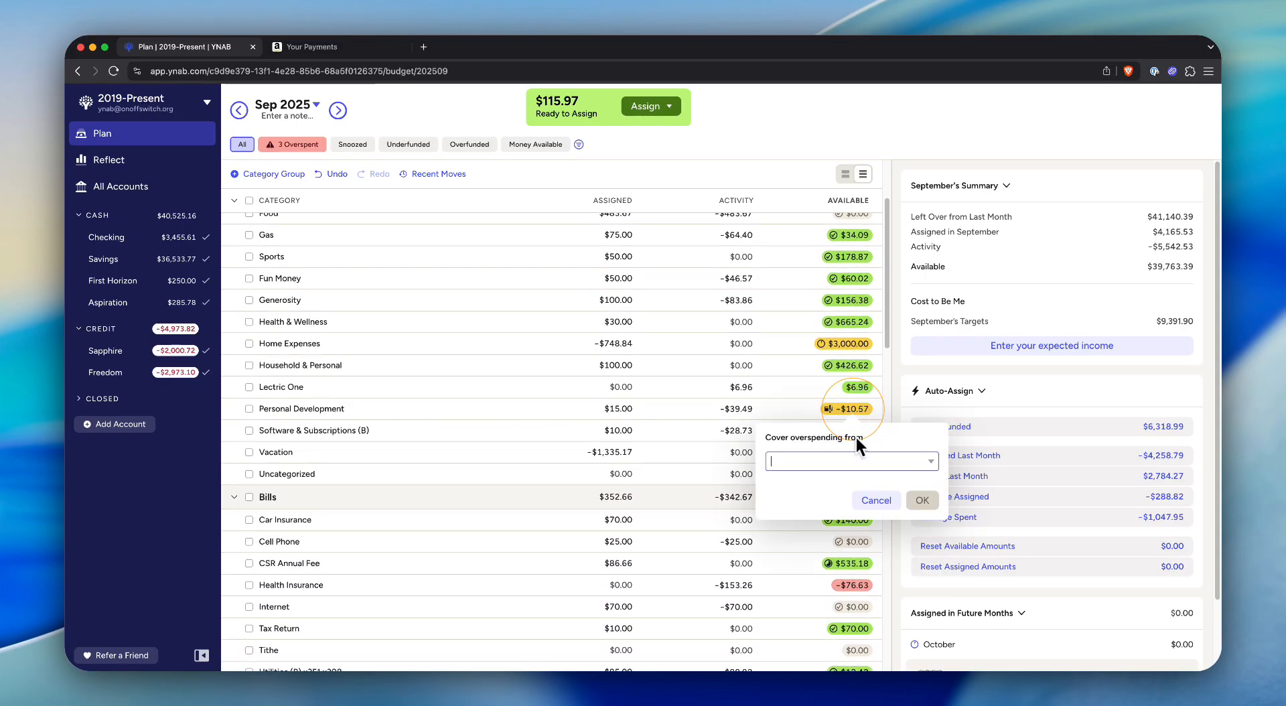
{"action": "left_click", "coordinate": [851, 462]}
{"action": "left_click", "coordinate": [855, 522]}
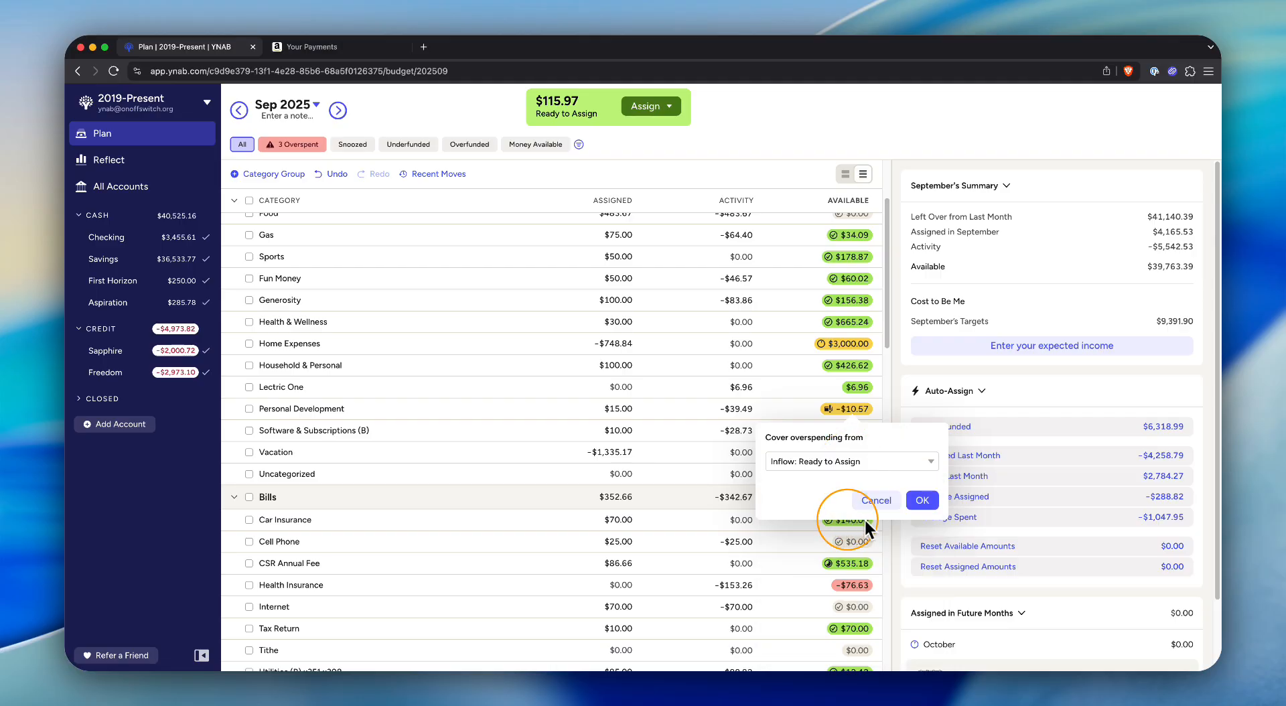
{"action": "left_click", "coordinate": [919, 500]}
Examine the September activity of the overspent Health Insurance category in the Bills group
{"action": "scroll", "coordinate": [756, 486], "scroll_direction": "down", "scroll_amount": 4}
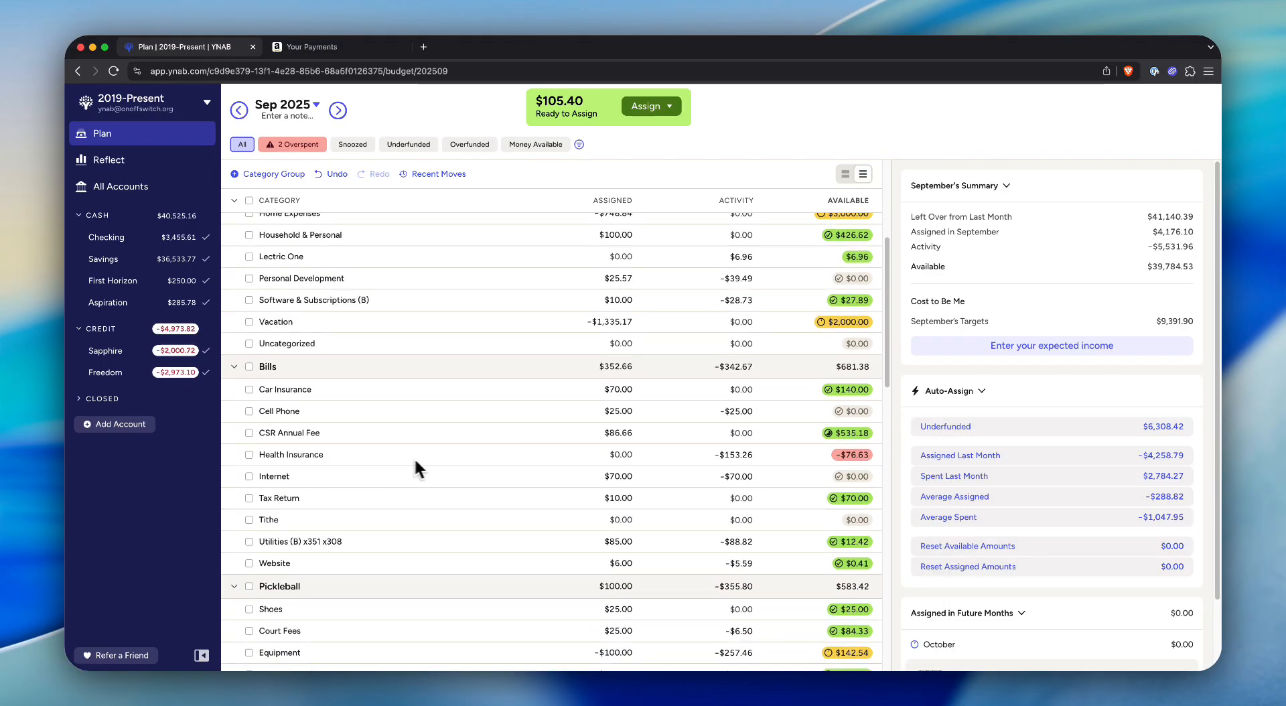
{"action": "left_click", "coordinate": [736, 455]}
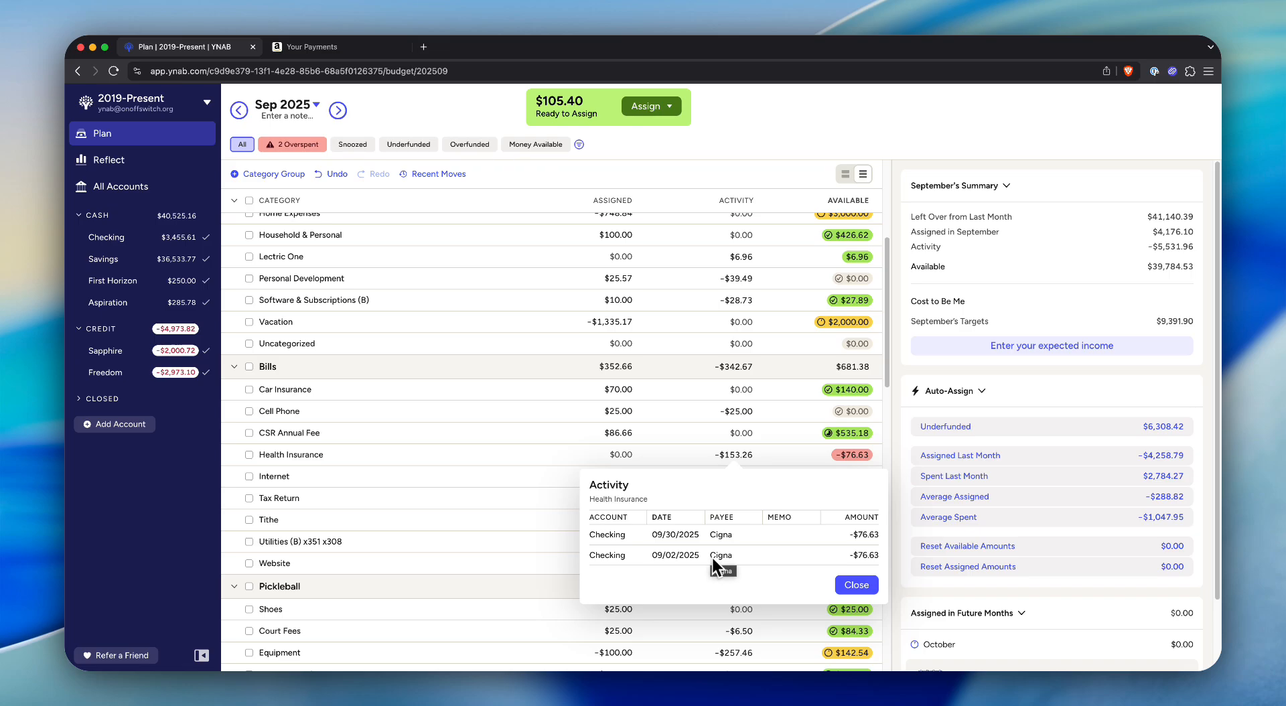
{"action": "left_click", "coordinate": [857, 584]}
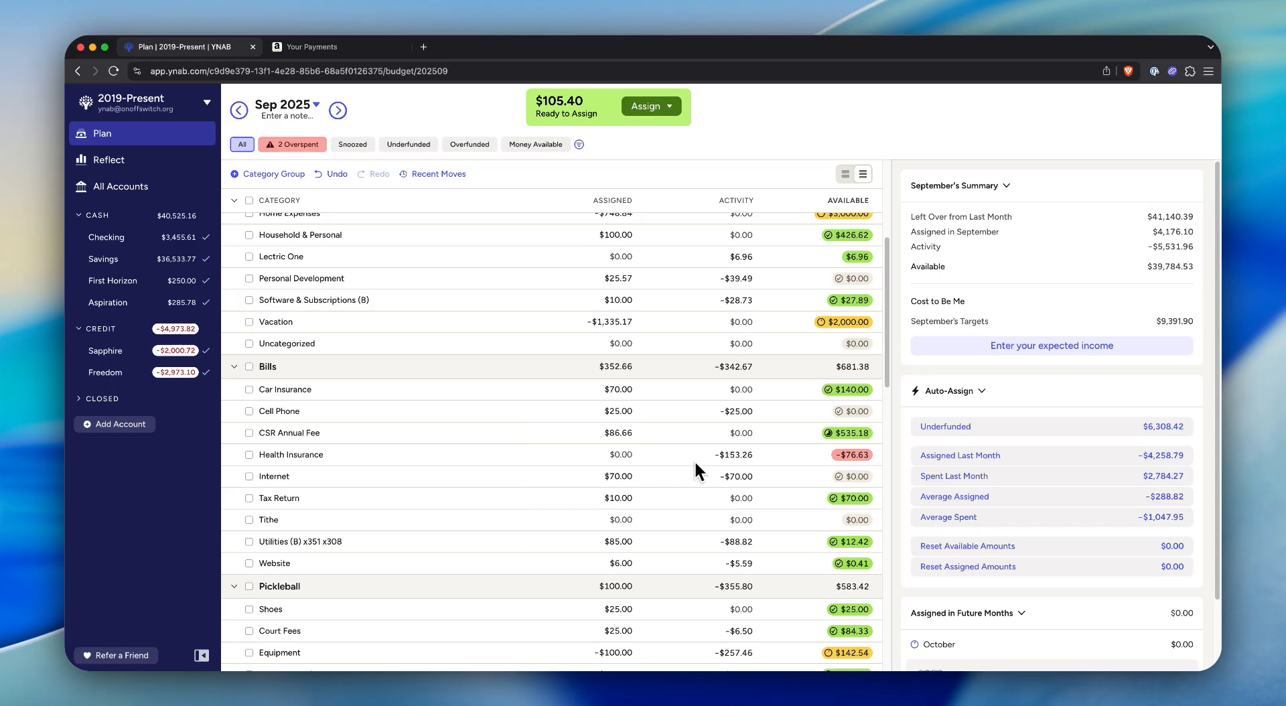
Review the transactions behind the Health Insurance category's September activity and check the remaining category groups for other overspending
{"action": "left_click", "coordinate": [736, 455]}
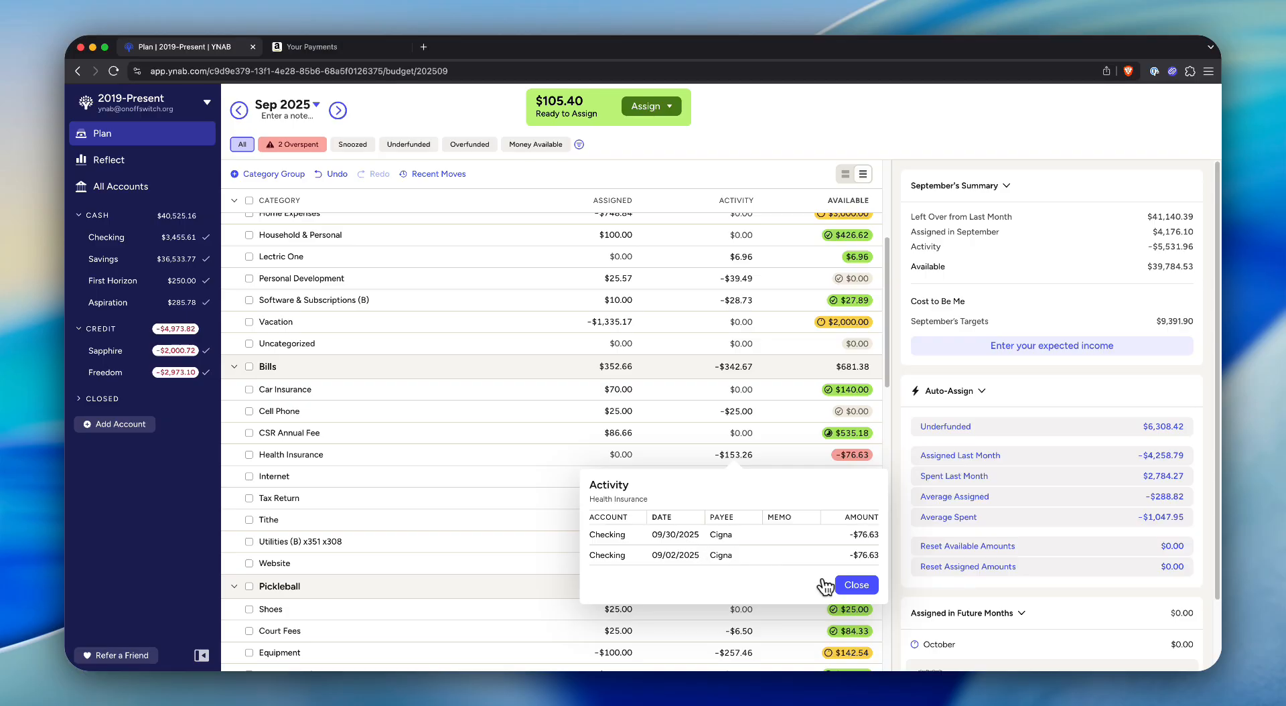
{"action": "left_click", "coordinate": [850, 587]}
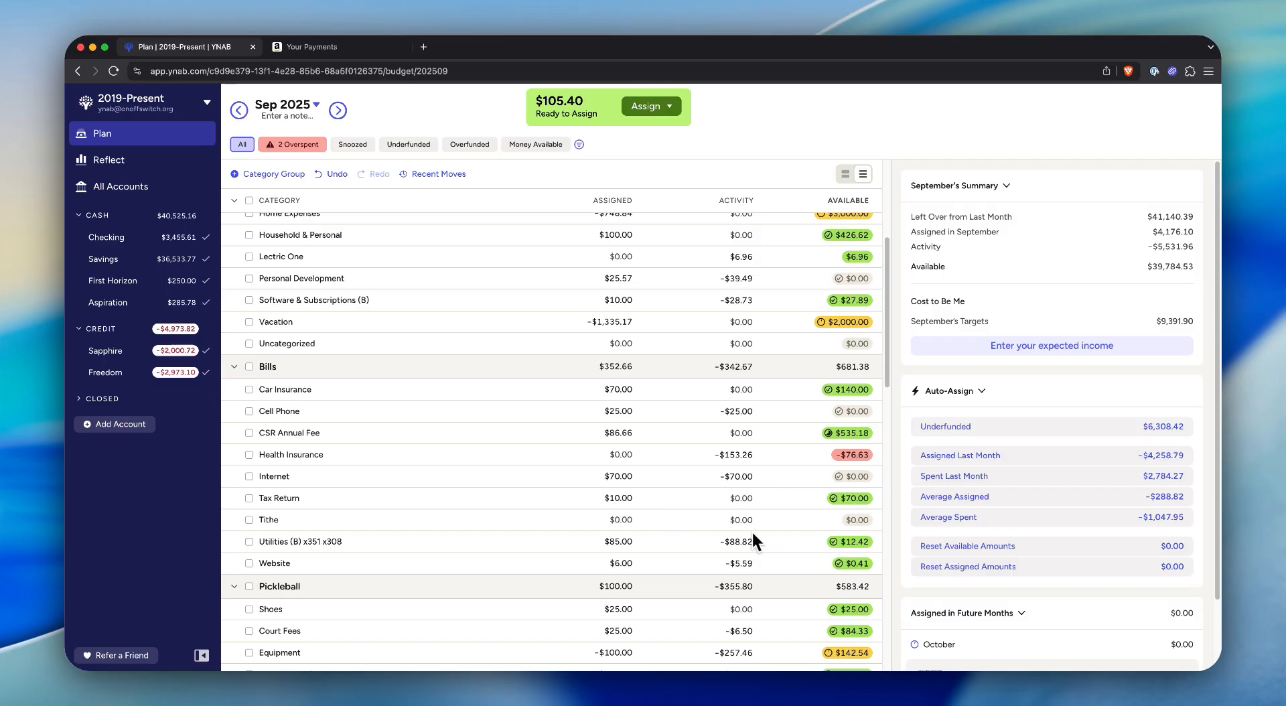
{"action": "scroll", "coordinate": [753, 536], "scroll_direction": "down", "scroll_amount": 2}
{"action": "scroll", "coordinate": [752, 529], "scroll_direction": "down", "scroll_amount": 5}
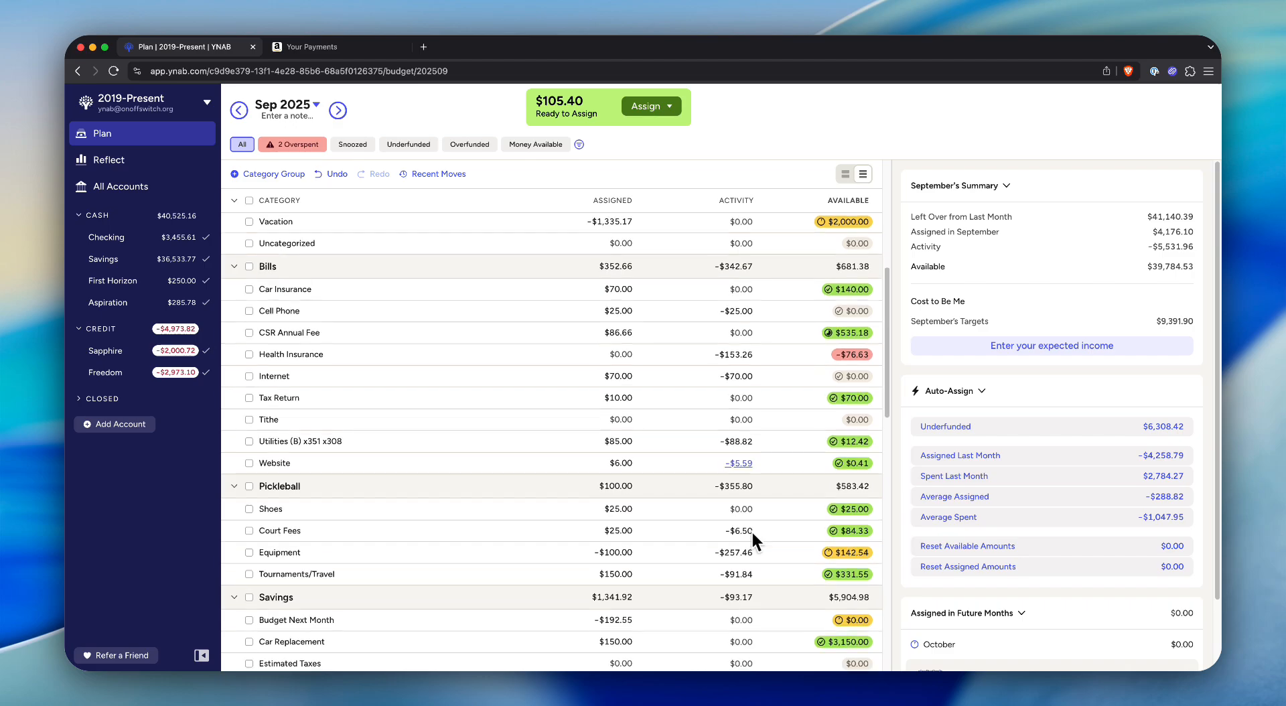
{"action": "scroll", "coordinate": [787, 473], "scroll_direction": "down", "scroll_amount": 12}
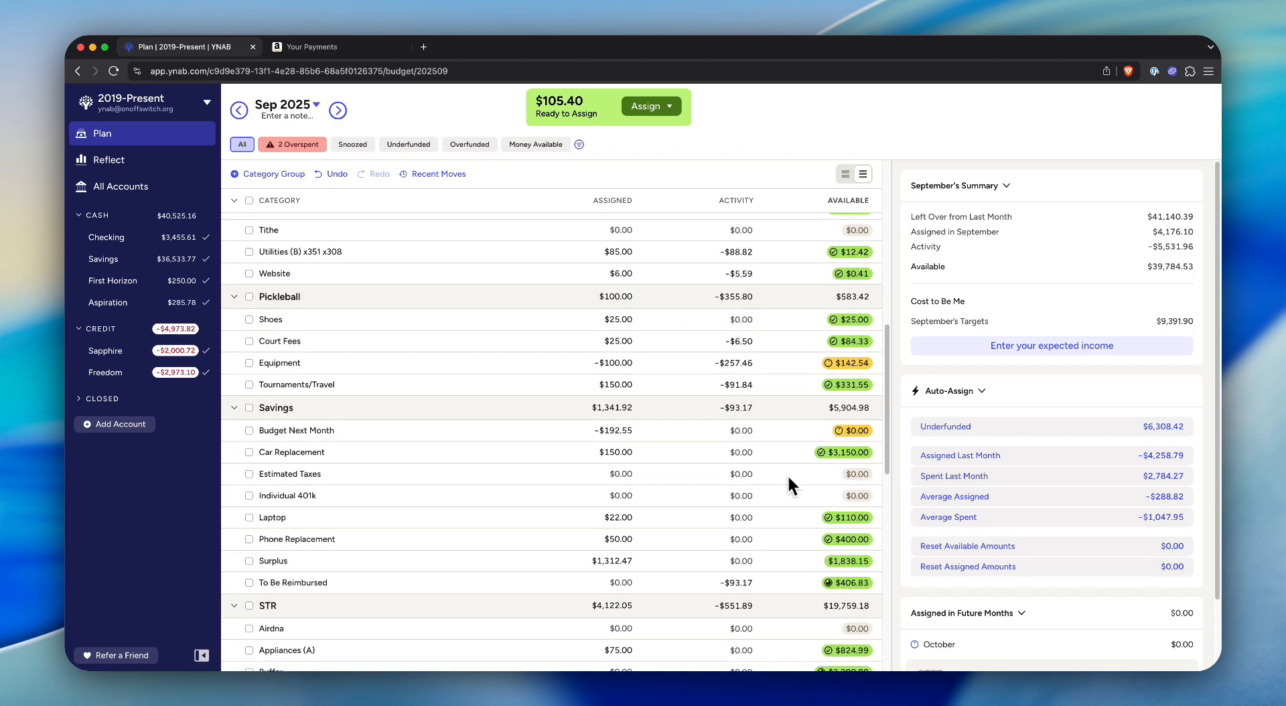
{"action": "scroll", "coordinate": [786, 474], "scroll_direction": "down", "scroll_amount": 8}
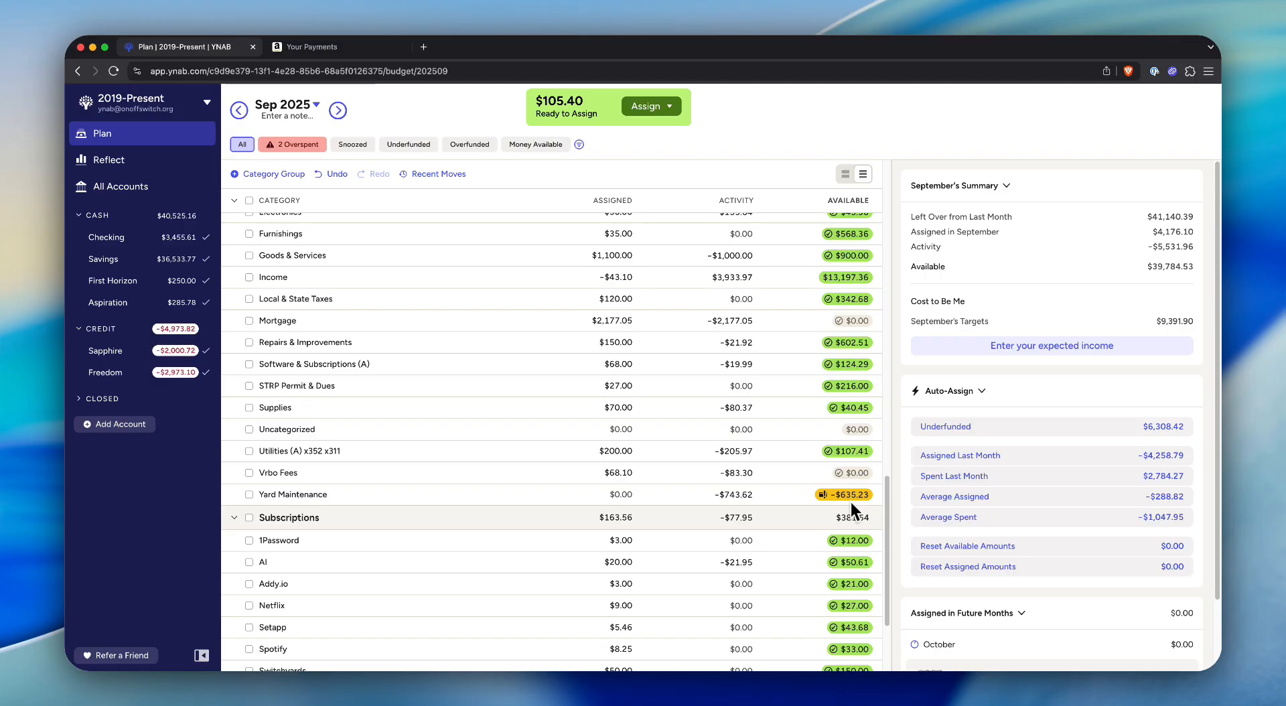
Cover the overspending in the STR group's Yard Maintenance category from the Buffer category
{"action": "mouse_move", "coordinate": [851, 503]}
{"action": "scroll", "coordinate": [450, 501], "scroll_direction": "up", "scroll_amount": 1}
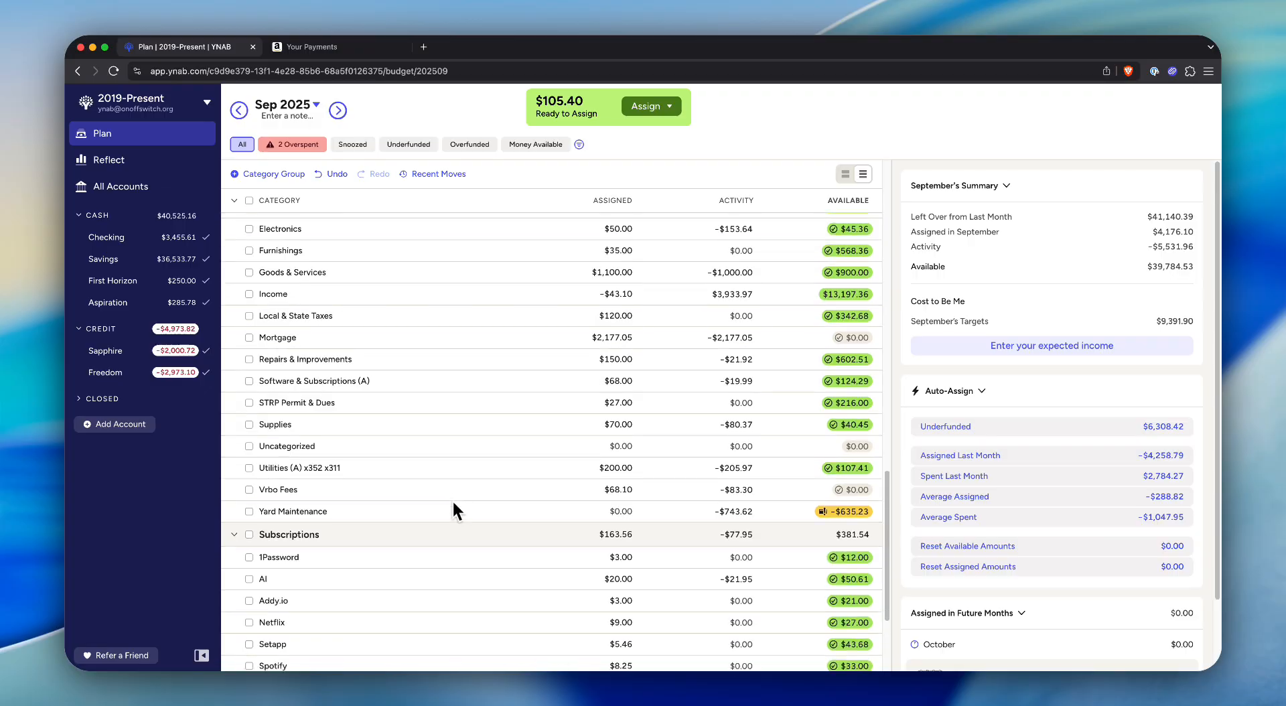
{"action": "scroll", "coordinate": [453, 510], "scroll_direction": "up", "scroll_amount": 6}
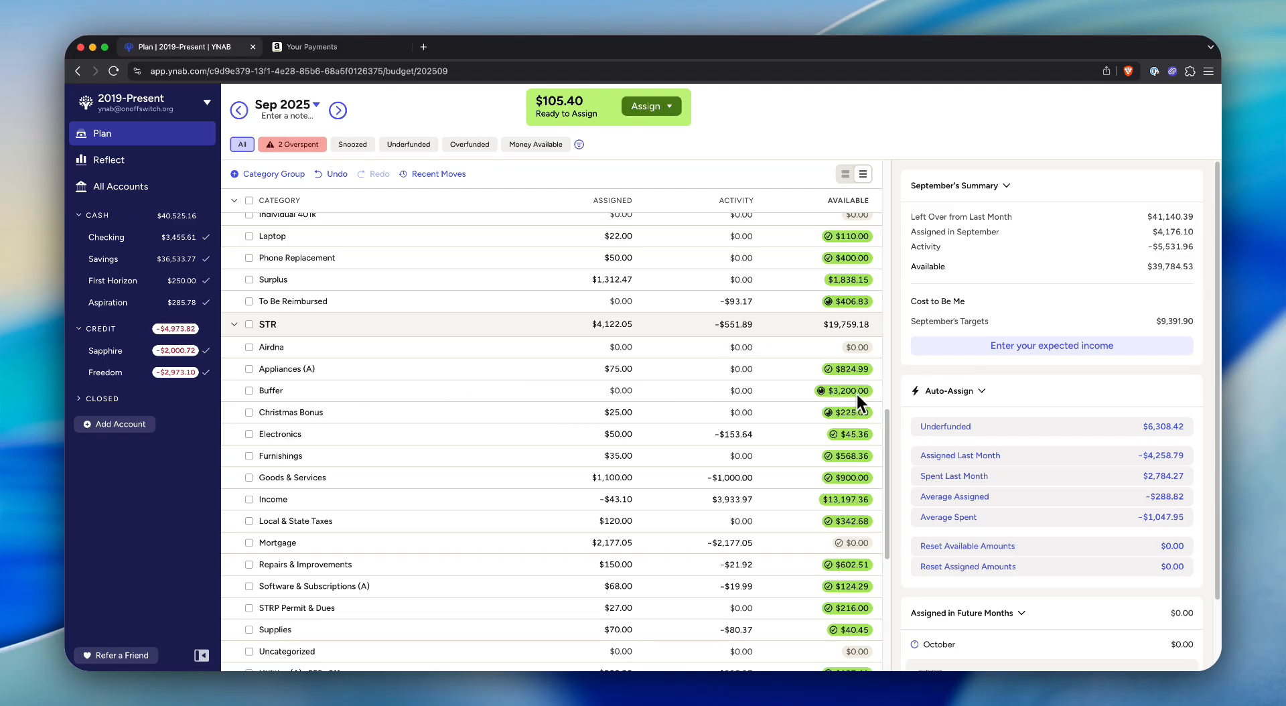
{"action": "scroll", "coordinate": [820, 420], "scroll_direction": "down", "scroll_amount": 2}
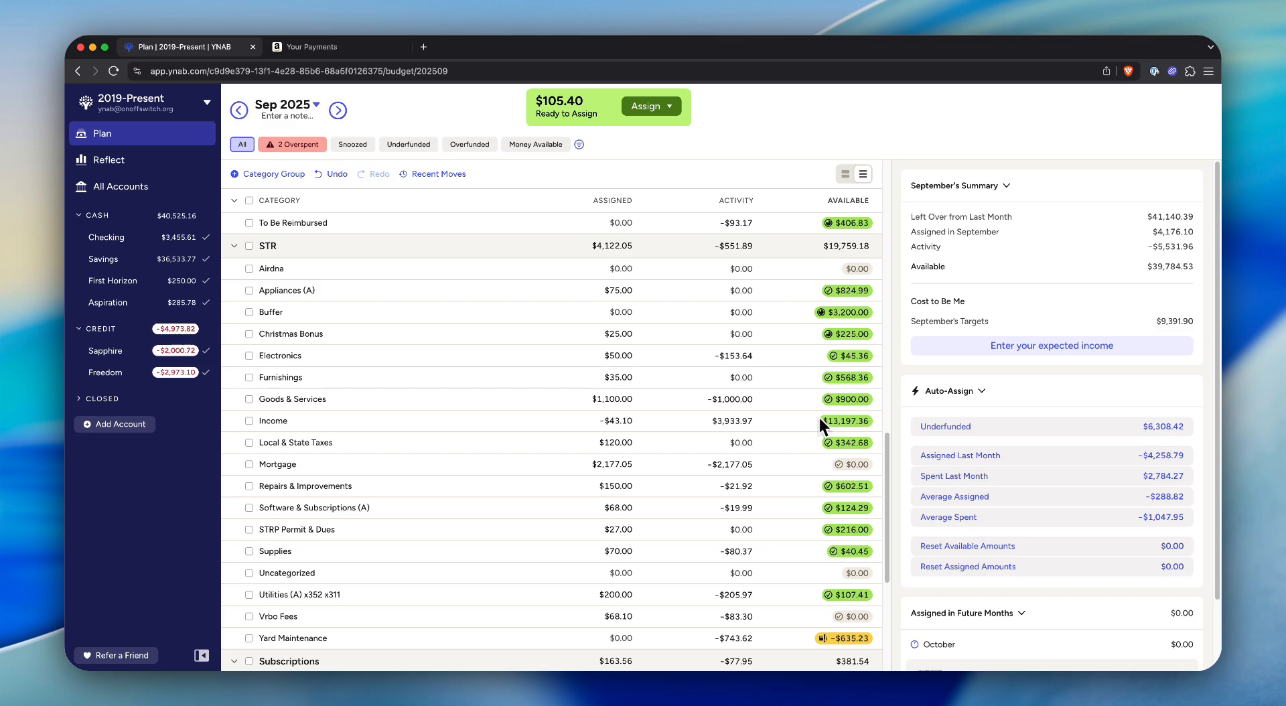
{"action": "scroll", "coordinate": [818, 416], "scroll_direction": "down", "scroll_amount": 1}
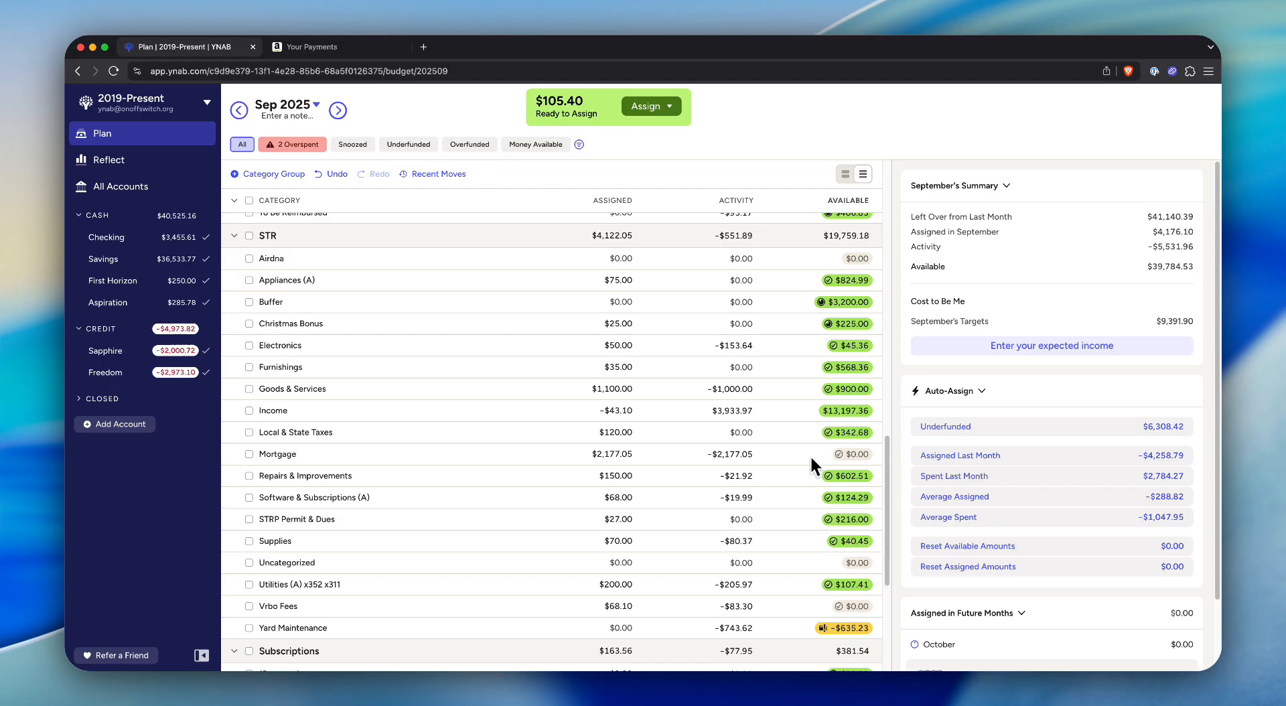
{"action": "scroll", "coordinate": [810, 455], "scroll_direction": "down", "scroll_amount": 1}
{"action": "left_click", "coordinate": [857, 621]}
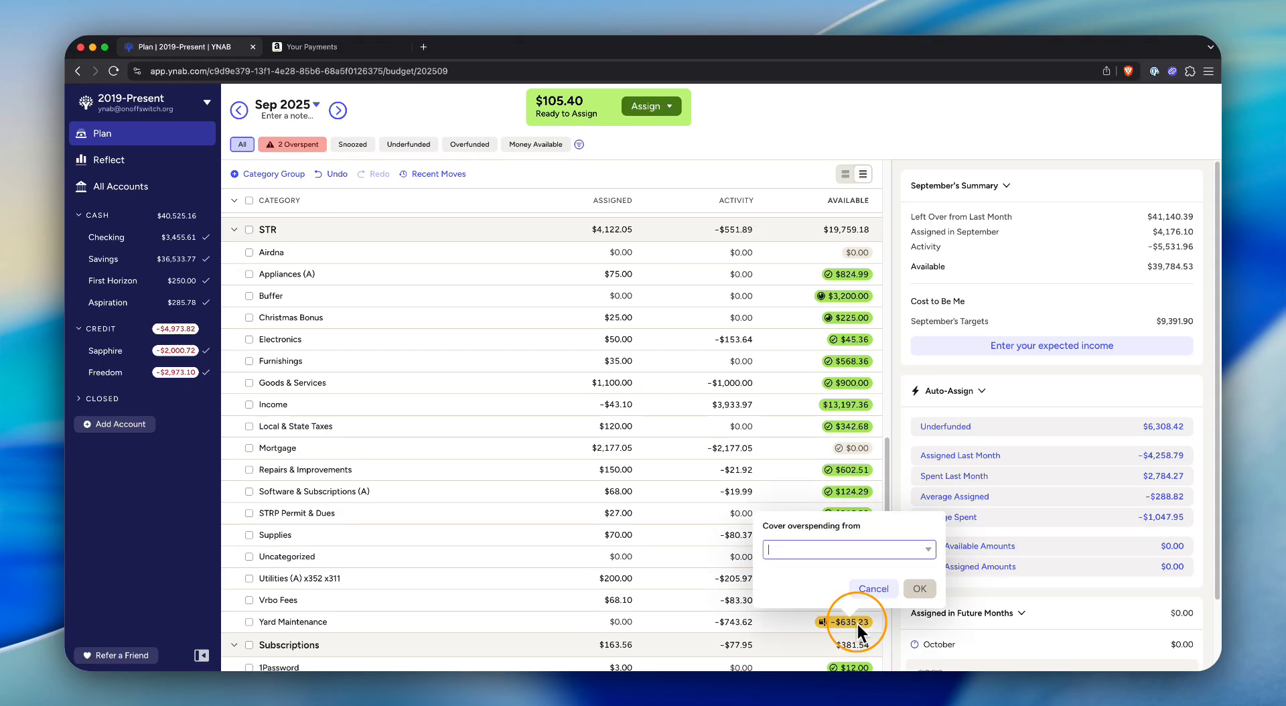
{"action": "left_click", "coordinate": [850, 548]}
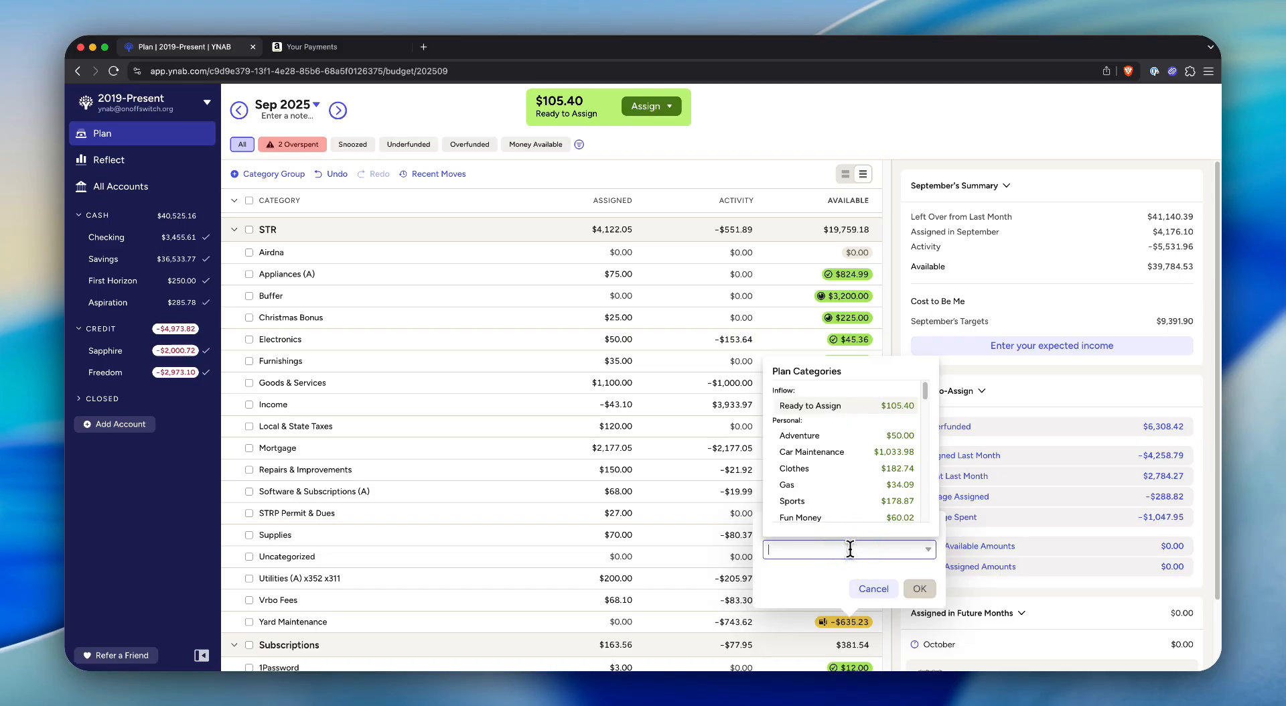
{"action": "type", "text": "buff"}
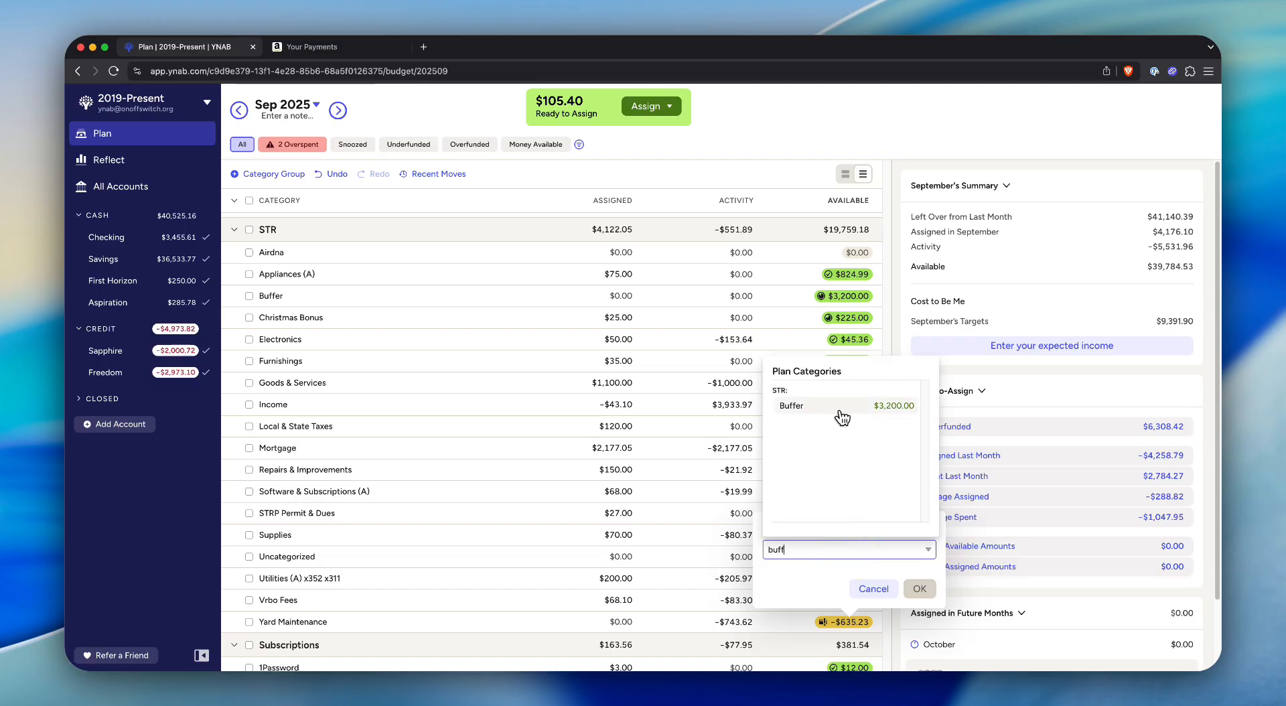
{"action": "left_click", "coordinate": [841, 410]}
{"action": "left_click", "coordinate": [930, 588]}
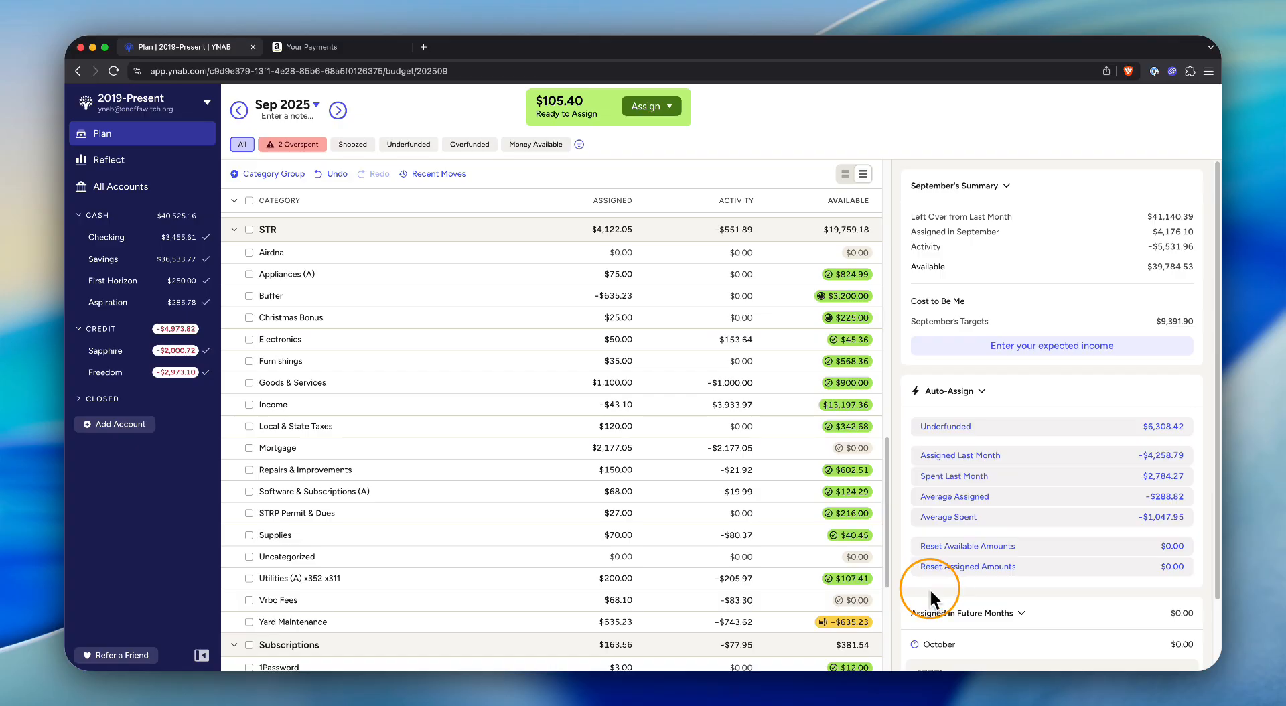
Cover the overspending in the Health Insurance category of the Bills group from Ready to Assign
{"action": "scroll", "coordinate": [709, 492], "scroll_direction": "down", "scroll_amount": 1}
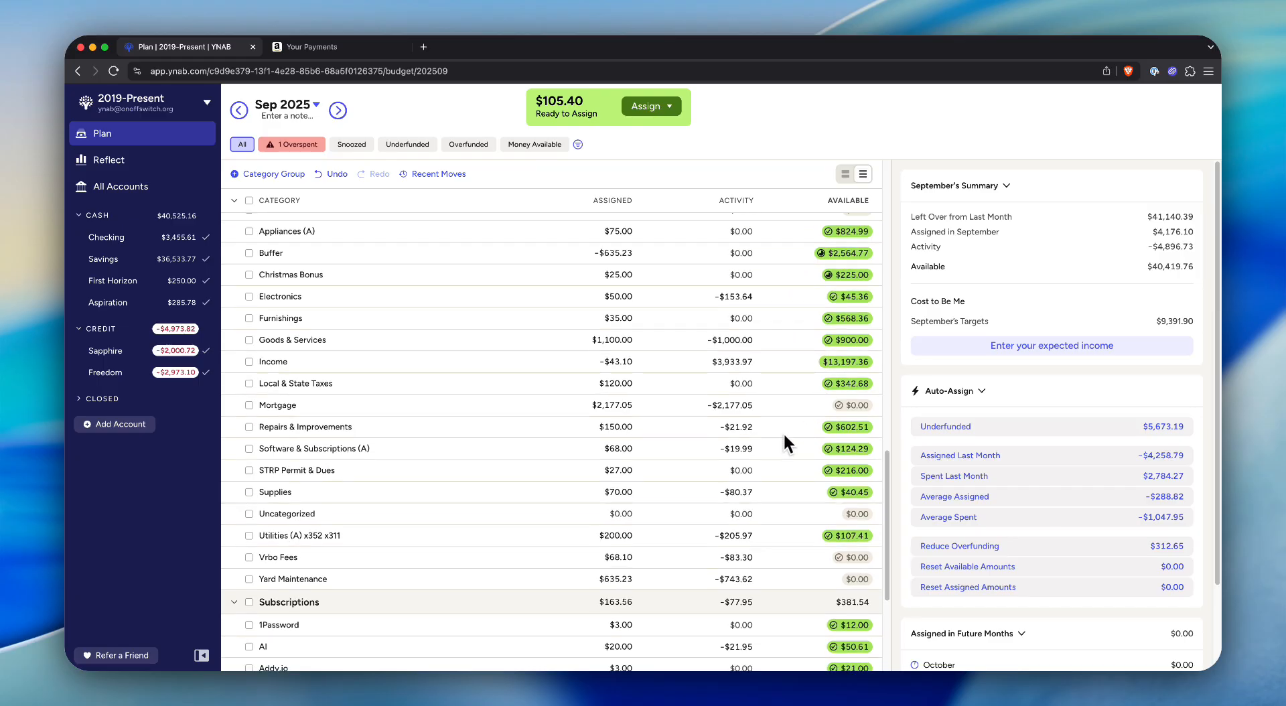
{"action": "scroll", "coordinate": [783, 442], "scroll_direction": "down", "scroll_amount": 5}
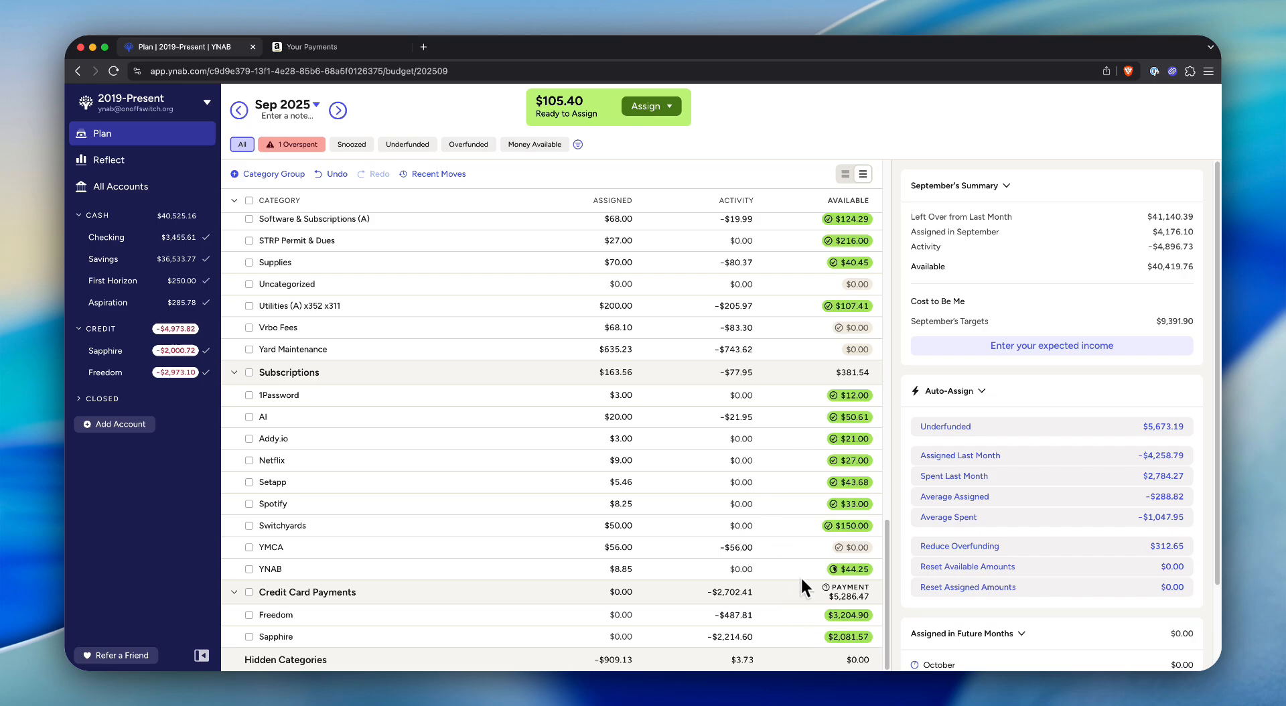
{"action": "scroll", "coordinate": [799, 566], "scroll_direction": "up", "scroll_amount": 8}
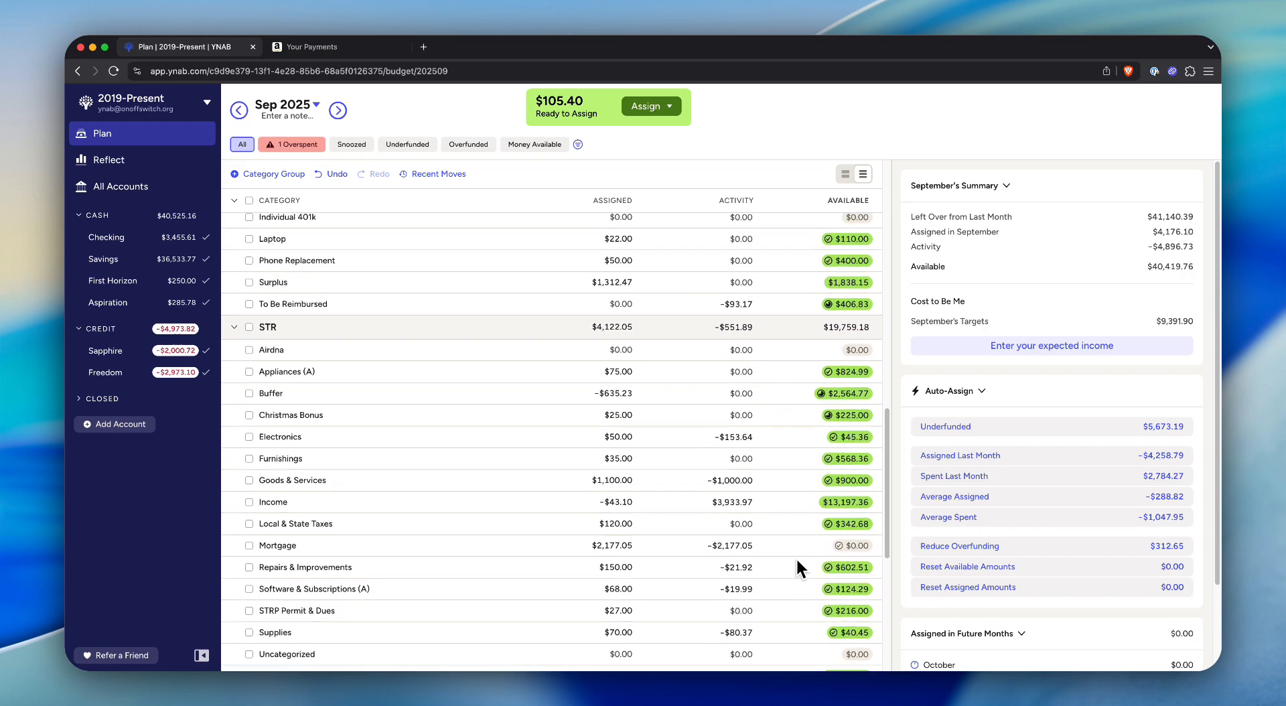
{"action": "scroll", "coordinate": [797, 561], "scroll_direction": "up", "scroll_amount": 6}
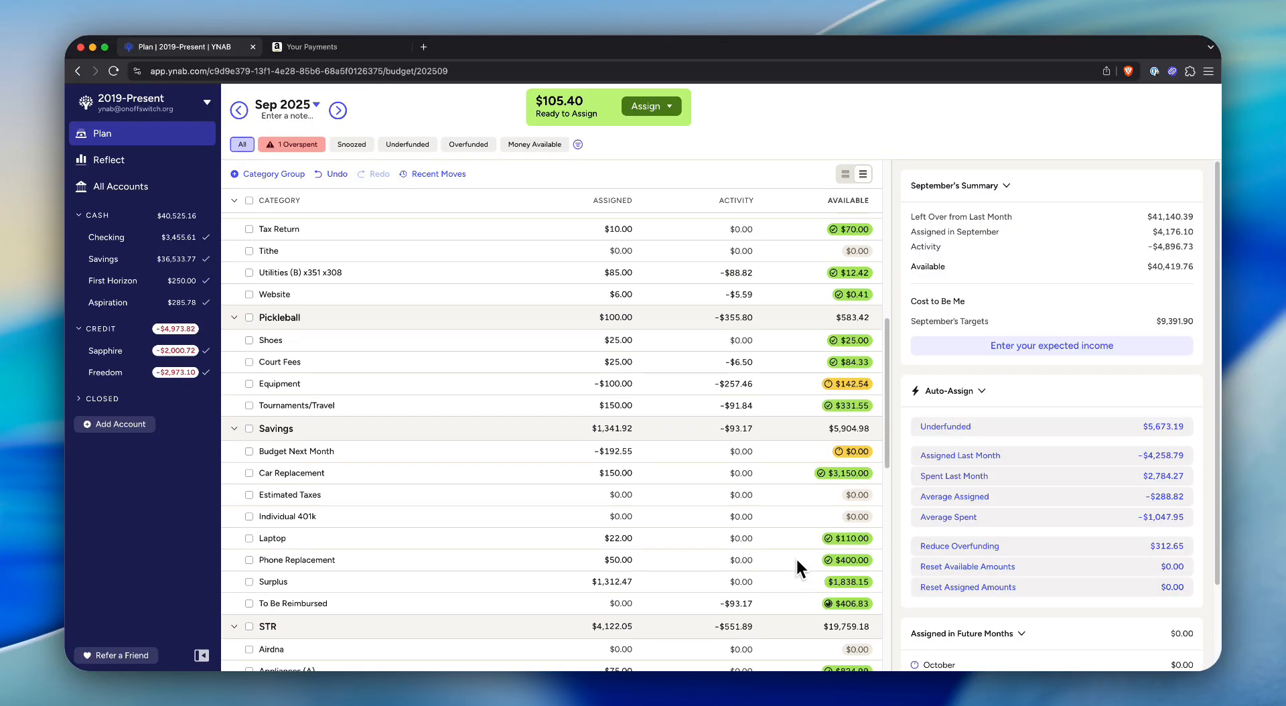
{"action": "scroll", "coordinate": [796, 557], "scroll_direction": "up", "scroll_amount": 3}
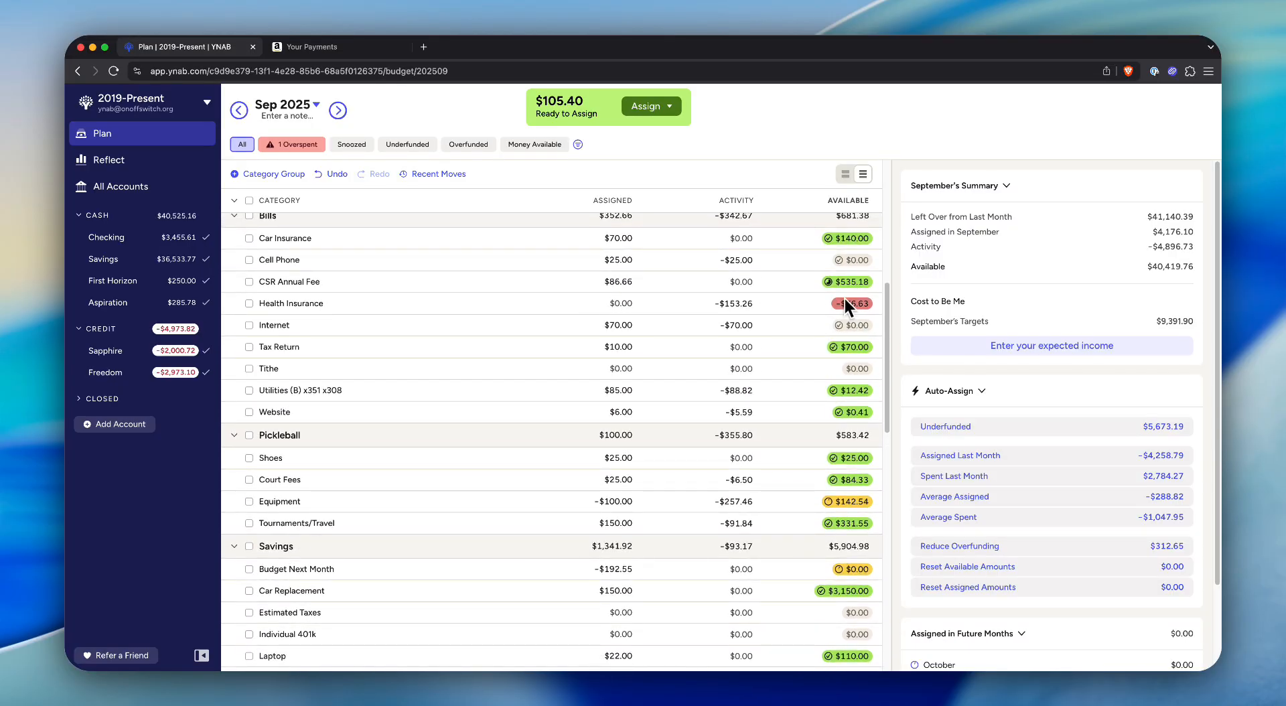
{"action": "scroll", "coordinate": [792, 372], "scroll_direction": "up", "scroll_amount": 3}
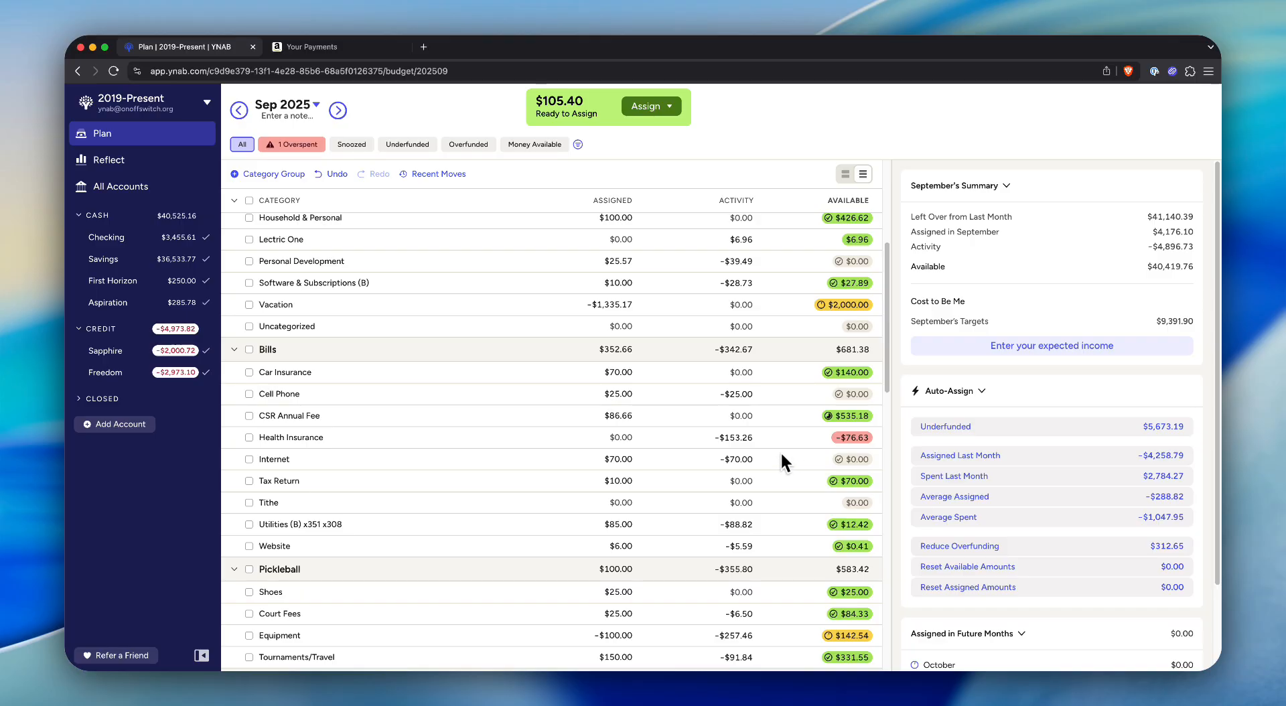
{"action": "left_click", "coordinate": [851, 439]}
{"action": "left_click", "coordinate": [849, 490]}
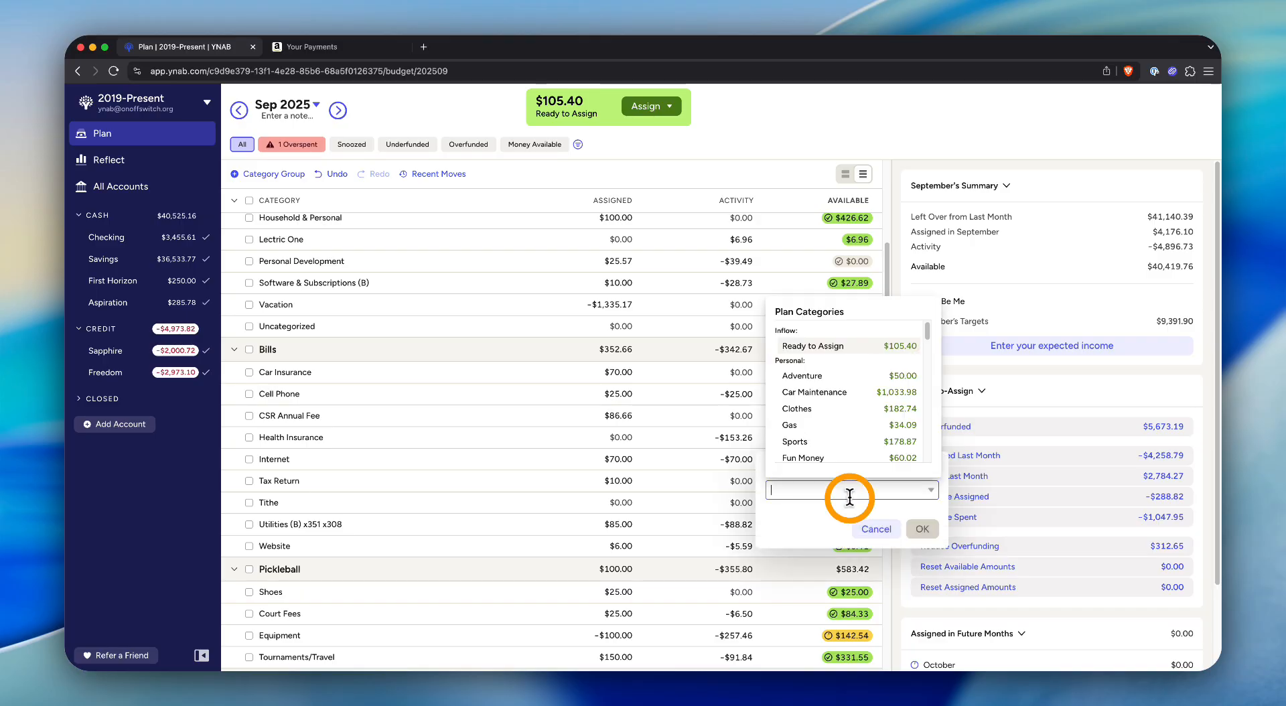
{"action": "left_click", "coordinate": [833, 348]}
{"action": "left_click", "coordinate": [915, 528]}
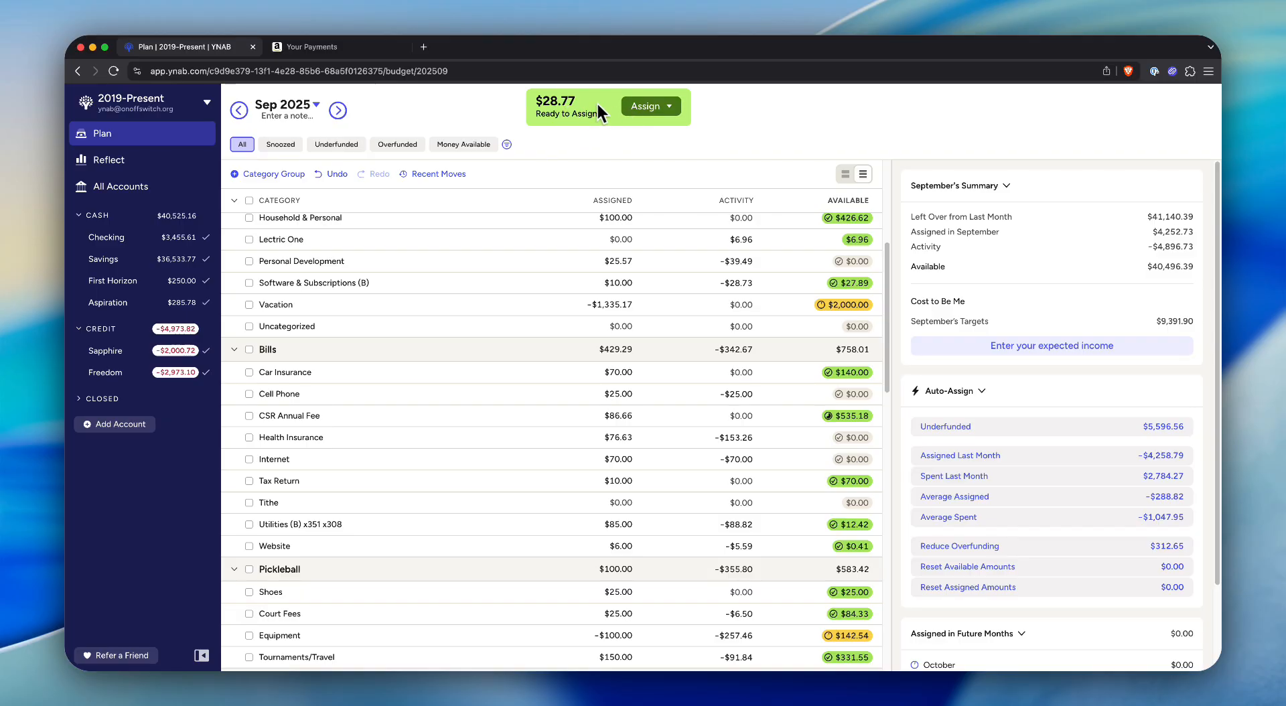
Manually assign the remaining $28.77 in Ready to Assign to the Surplus category in the Savings group
{"action": "left_click", "coordinate": [656, 106]}
{"action": "left_click", "coordinate": [635, 240]}
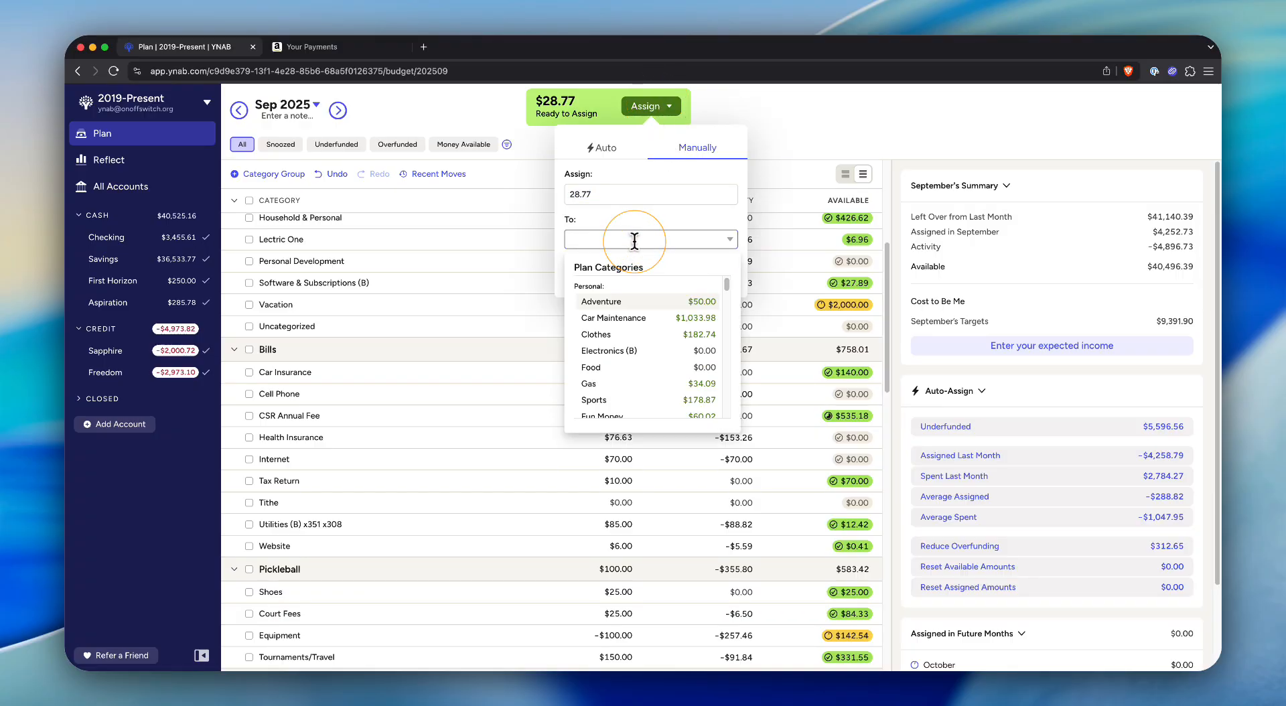
{"action": "type", "text": "surp"}
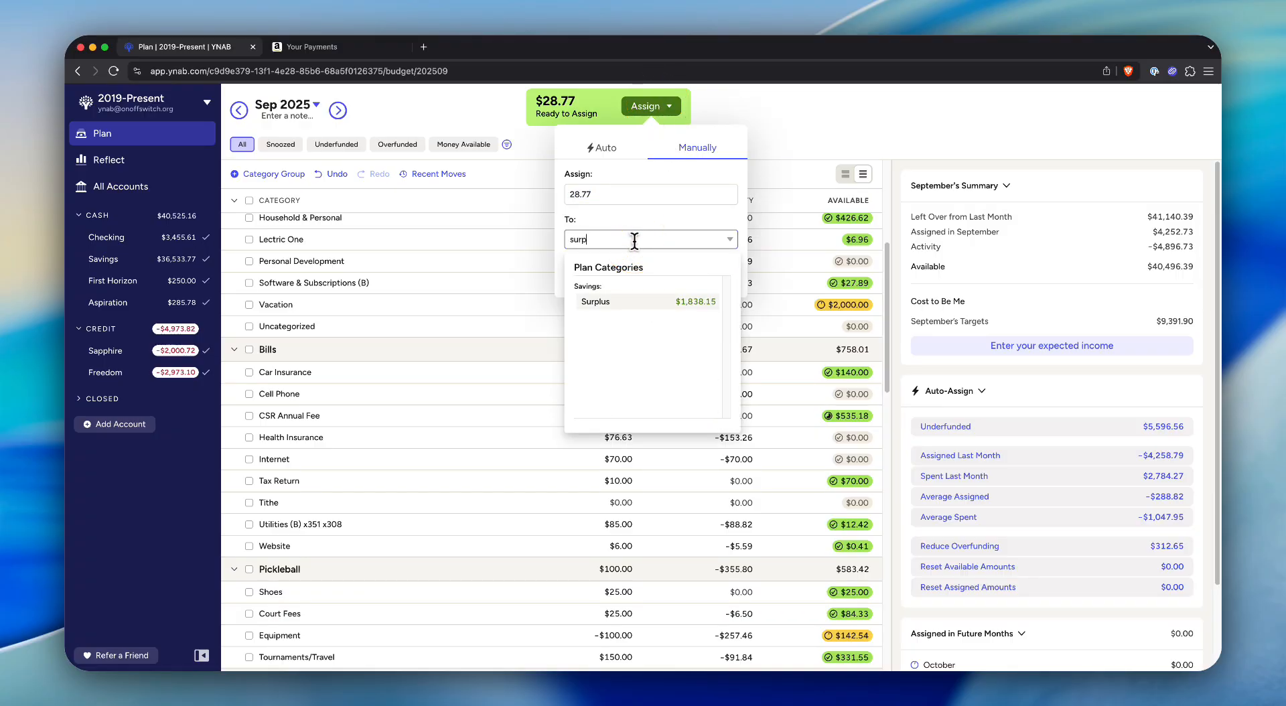
{"action": "left_click", "coordinate": [645, 302]}
{"action": "left_click", "coordinate": [732, 285]}
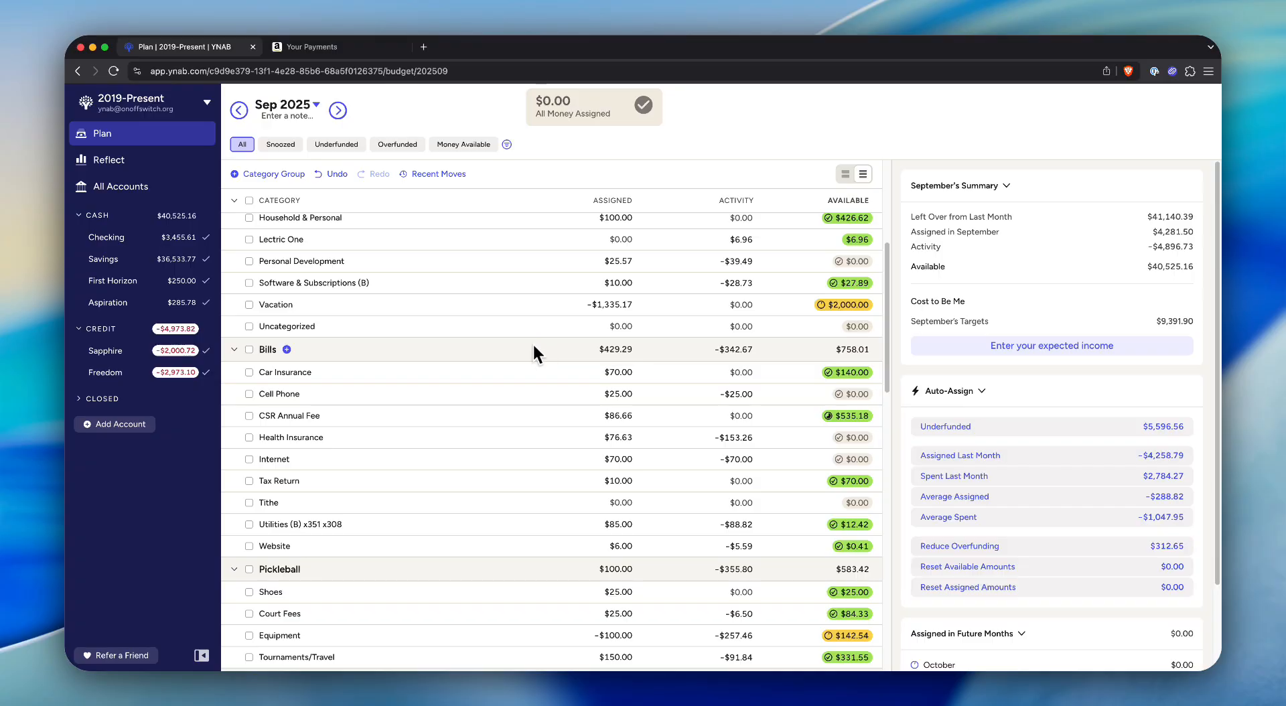
Check every category group in the September 2025 plan for remaining overspending
{"action": "scroll", "coordinate": [533, 343], "scroll_direction": "down", "scroll_amount": 3}
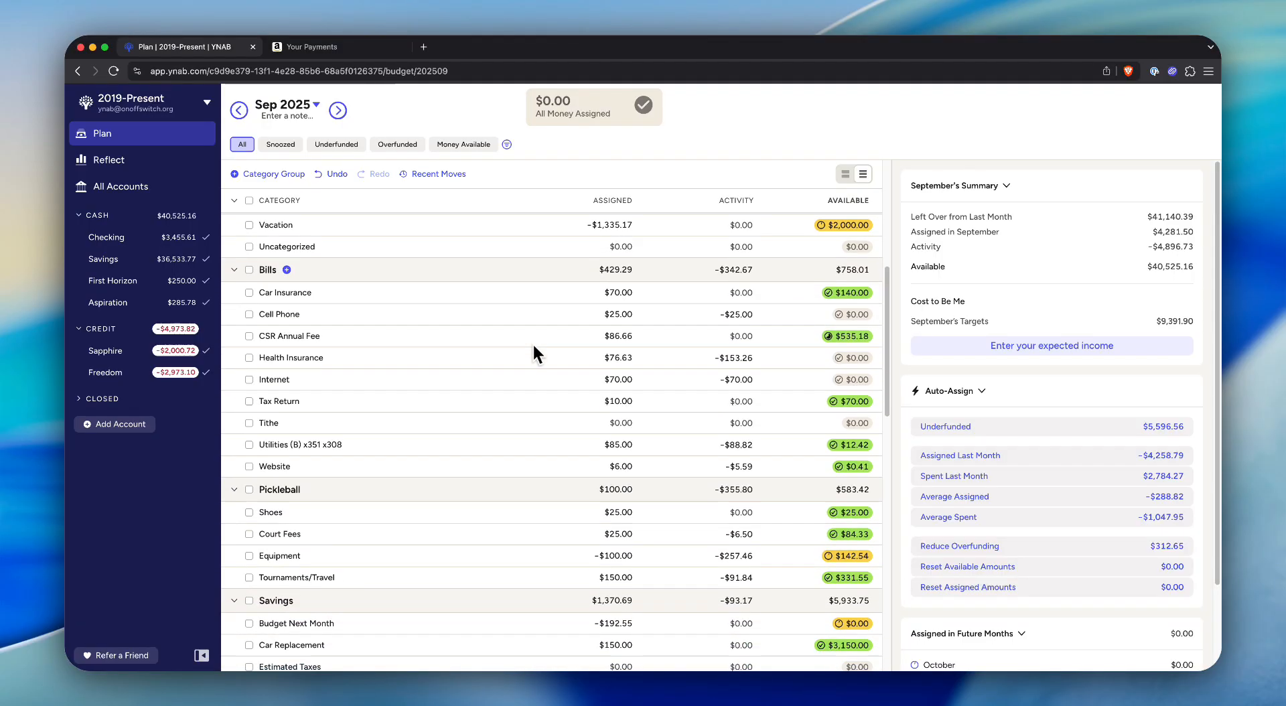
{"action": "scroll", "coordinate": [533, 343], "scroll_direction": "down", "scroll_amount": 10}
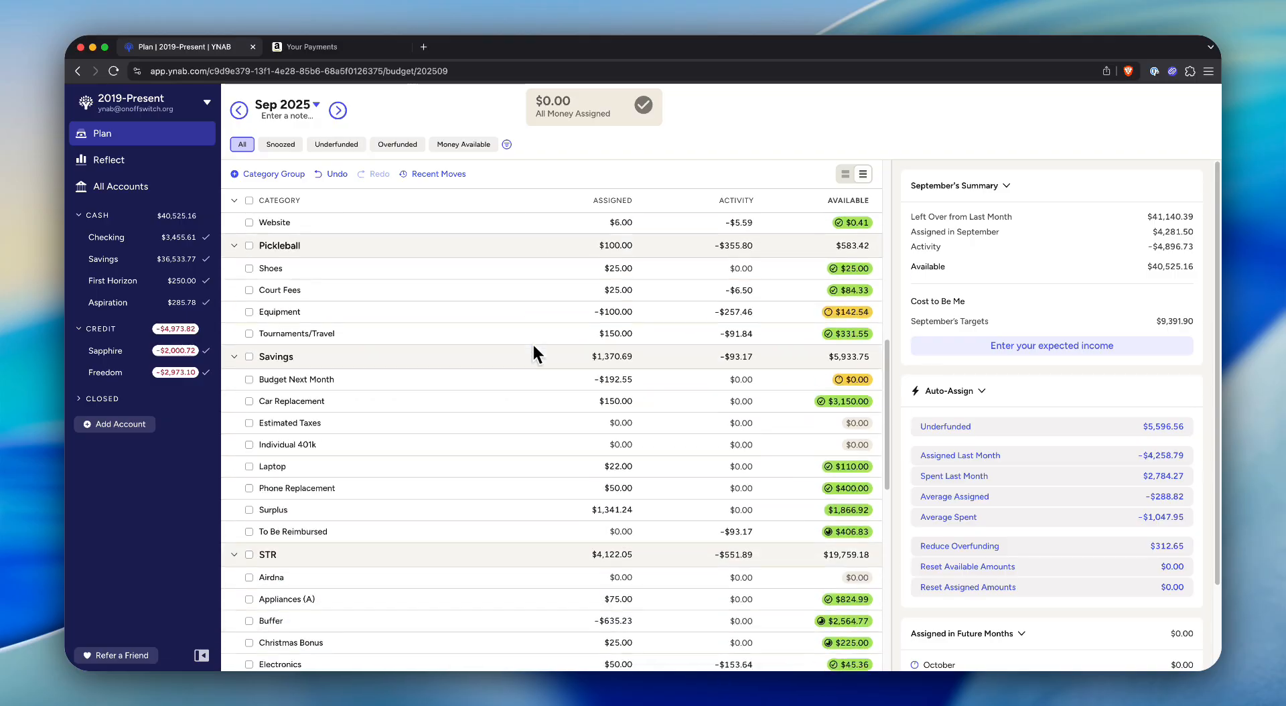
{"action": "scroll", "coordinate": [531, 343], "scroll_direction": "down", "scroll_amount": 12}
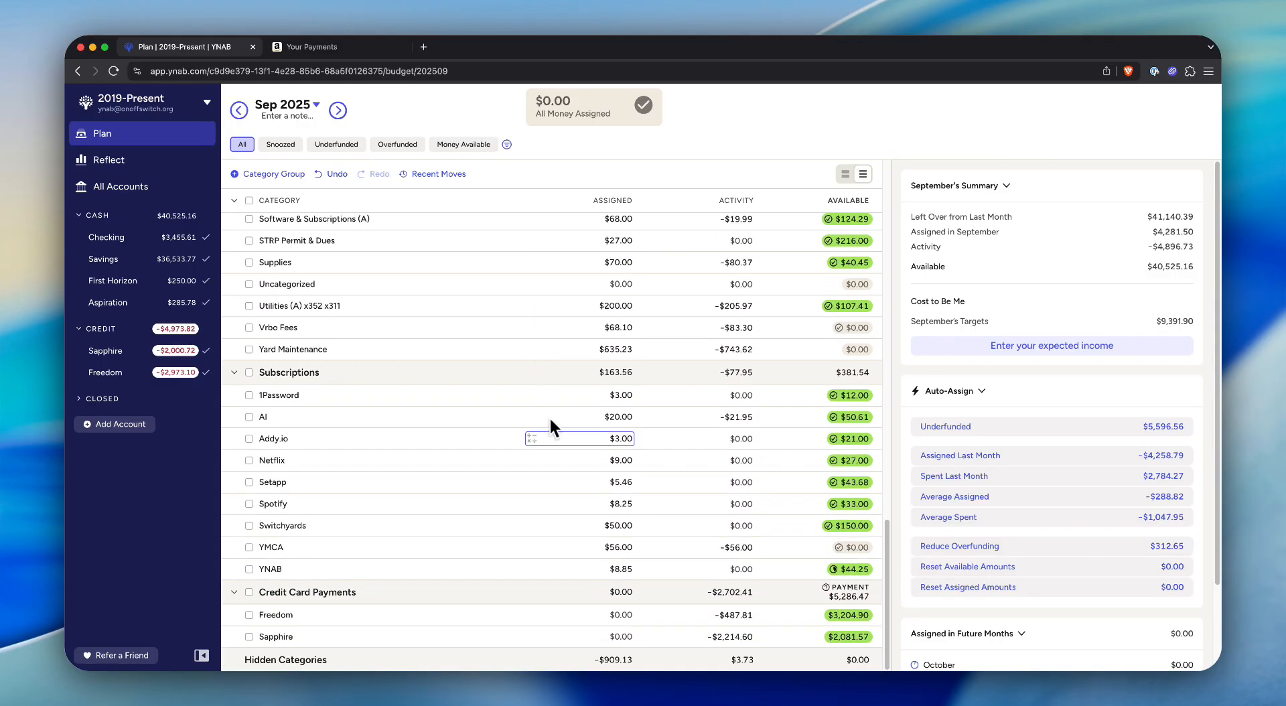
{"action": "scroll", "coordinate": [566, 488], "scroll_direction": "up", "scroll_amount": 20}
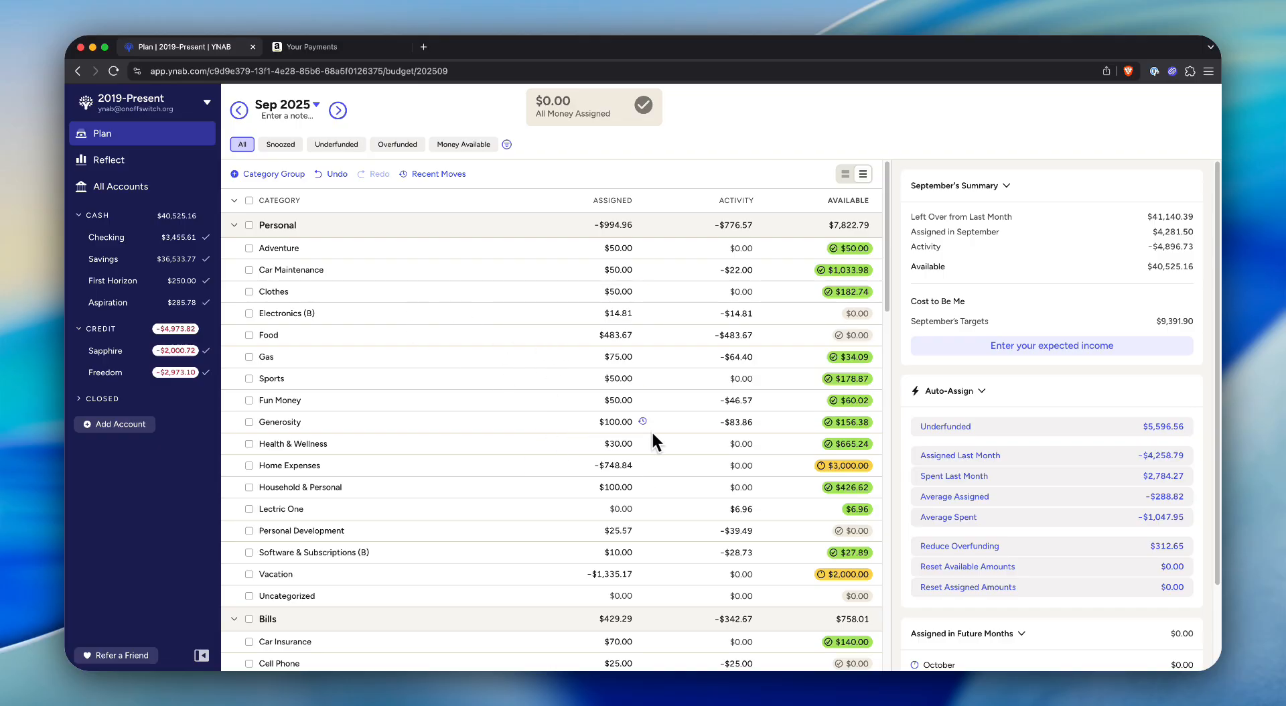
Check All Accounts for unapproved transactions and view the Checking register, finishing back in the plan
{"action": "left_click", "coordinate": [107, 161]}
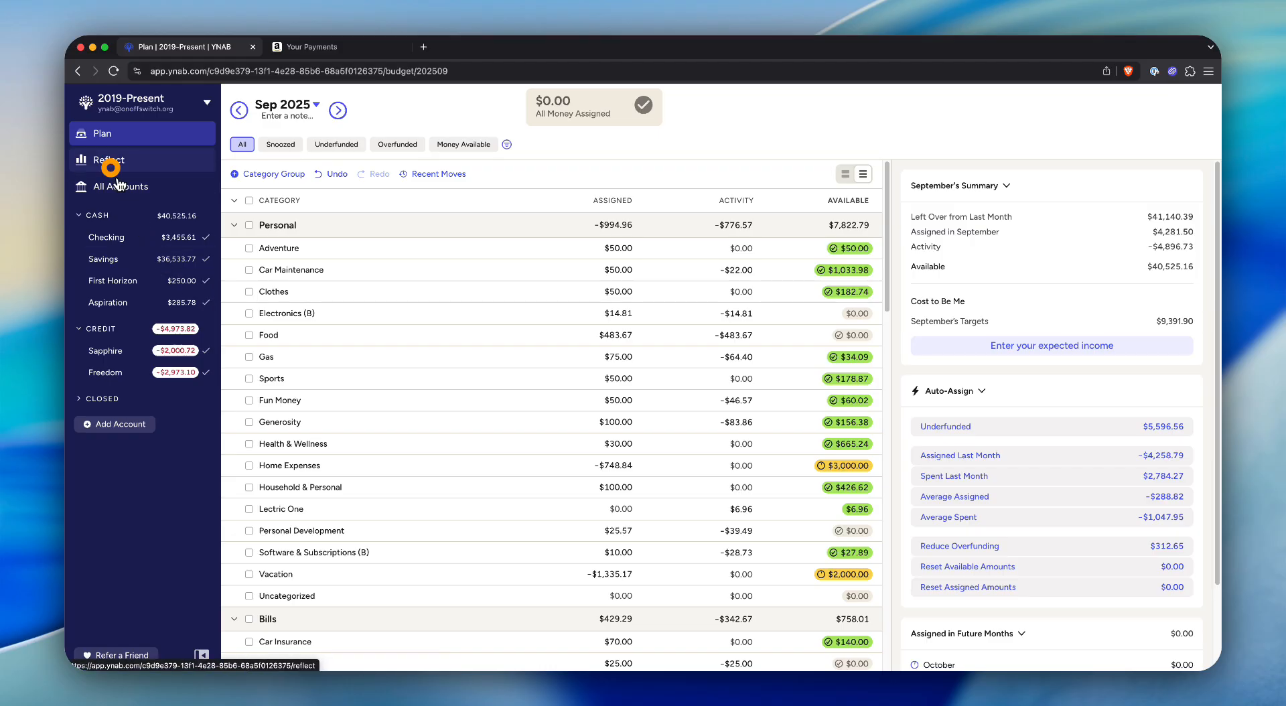
{"action": "left_click", "coordinate": [118, 191]}
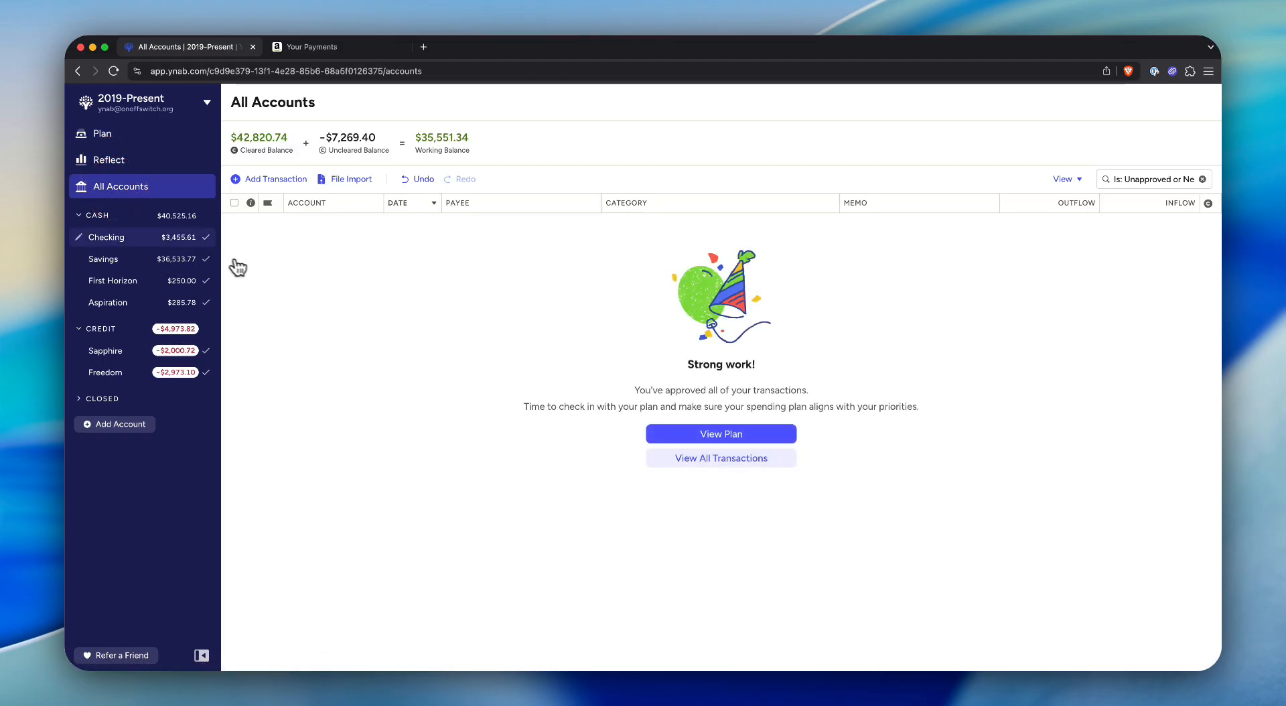
{"action": "left_click", "coordinate": [113, 240]}
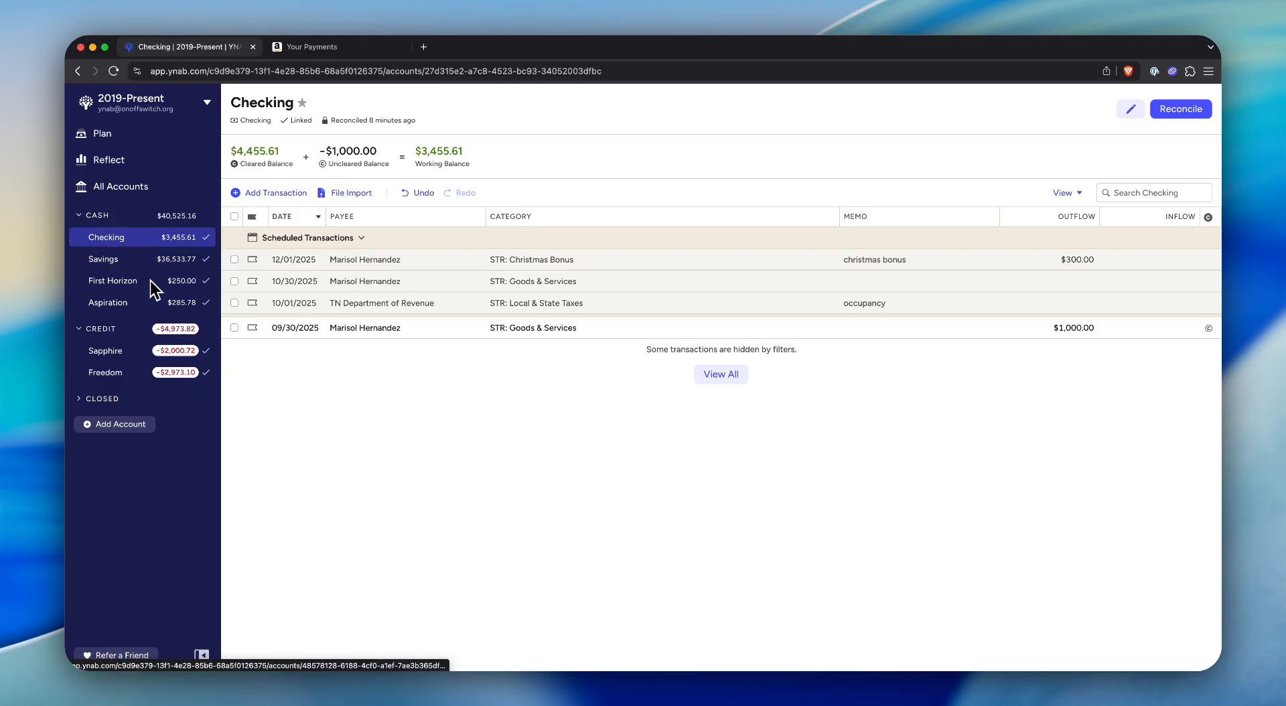
{"action": "left_click", "coordinate": [107, 134]}
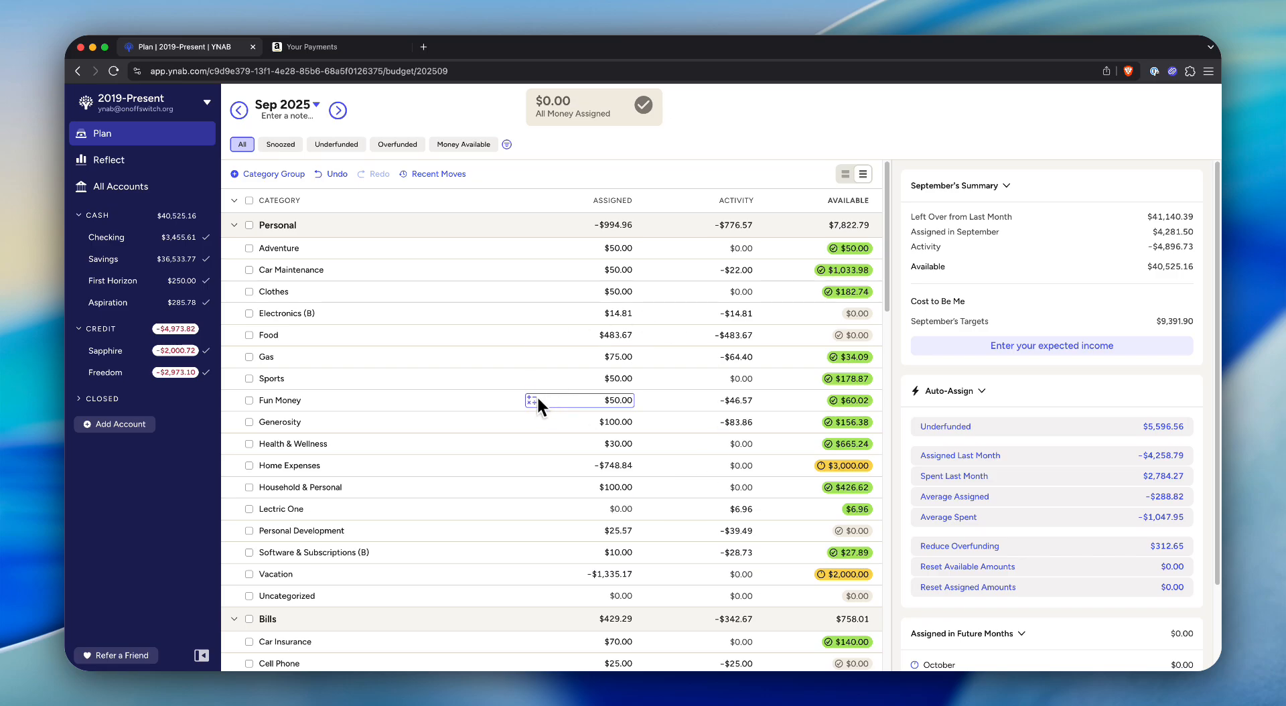
Open the October 2025 plan and examine the available amounts across its category groups
{"action": "left_click", "coordinate": [337, 112]}
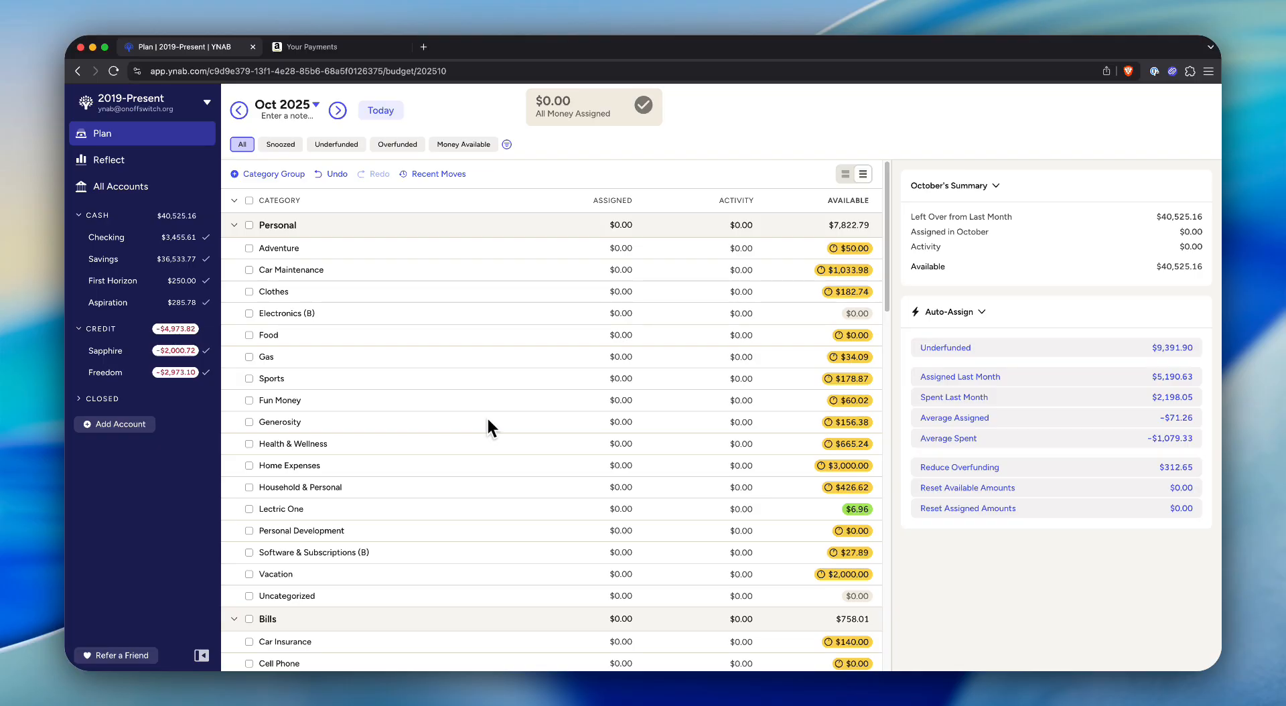
{"action": "scroll", "coordinate": [489, 421], "scroll_direction": "down", "scroll_amount": 12}
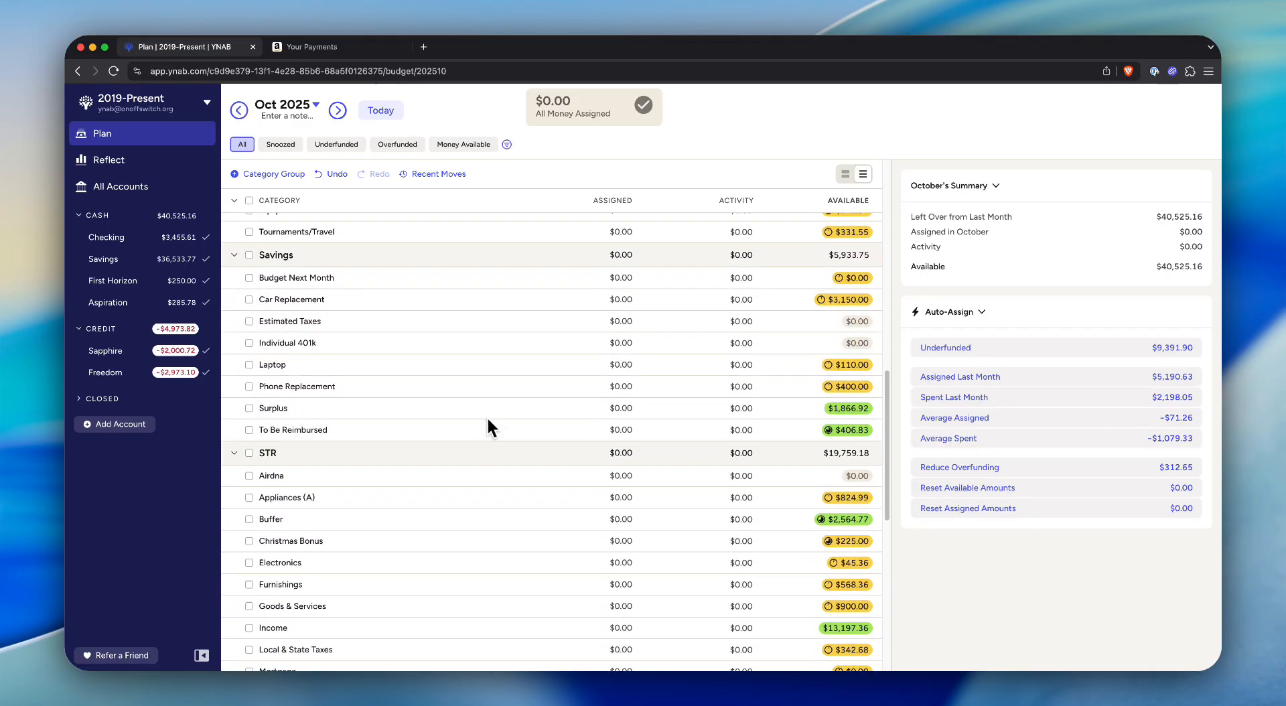
{"action": "scroll", "coordinate": [489, 421], "scroll_direction": "down", "scroll_amount": 3}
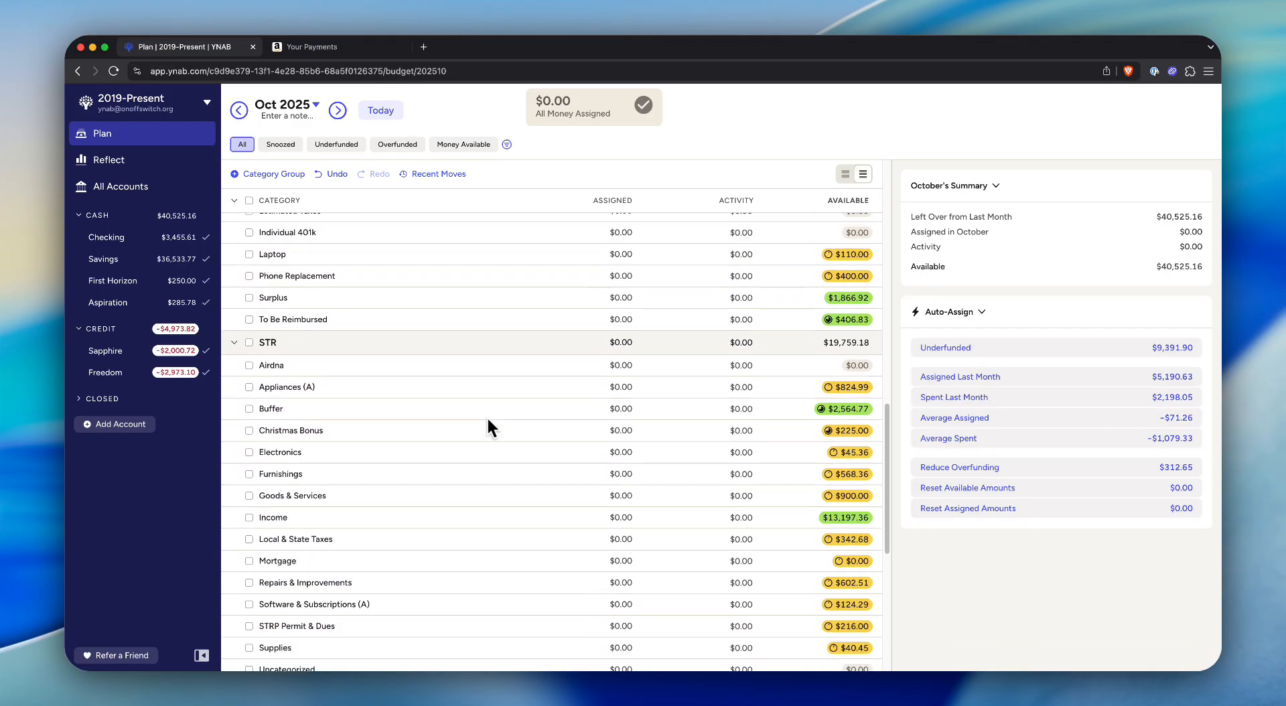
Auto-assign the underfunded amounts in October 2025 for all category groups except STR and Credit Card Payments, finishing with the groups expanded and deselected
{"action": "left_click", "coordinate": [235, 343]}
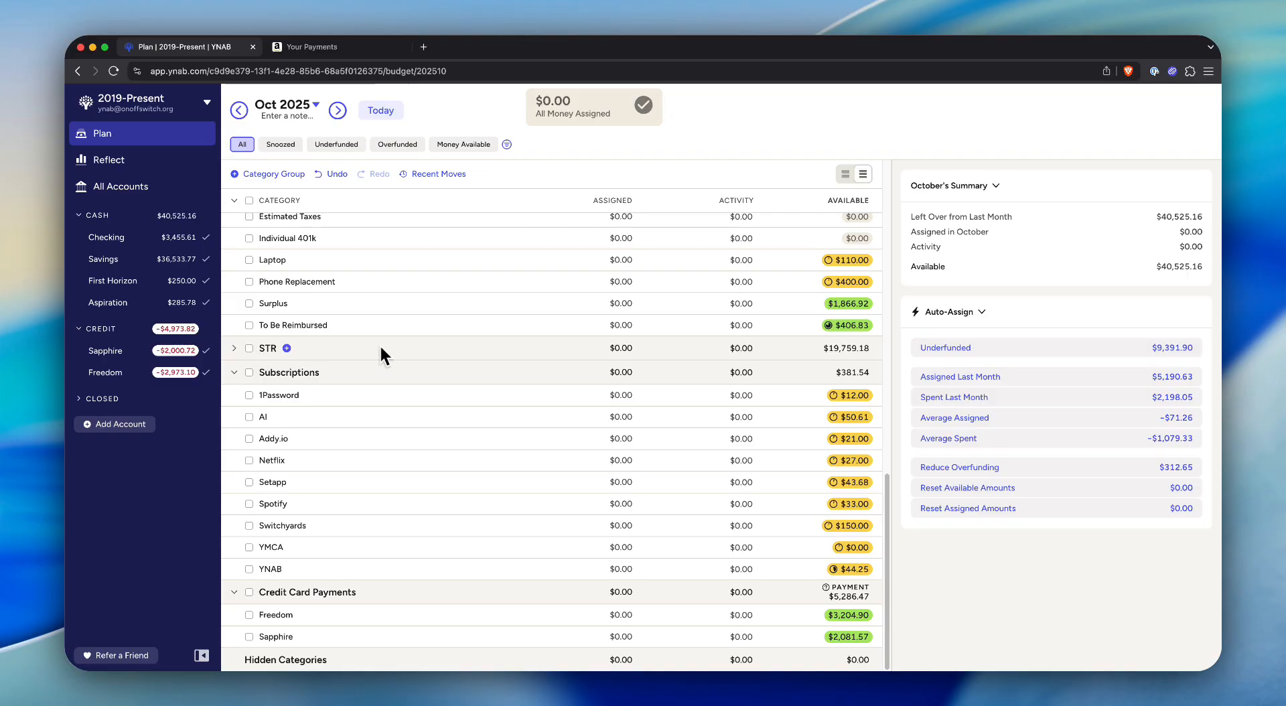
{"action": "scroll", "coordinate": [451, 424], "scroll_direction": "up", "scroll_amount": 20}
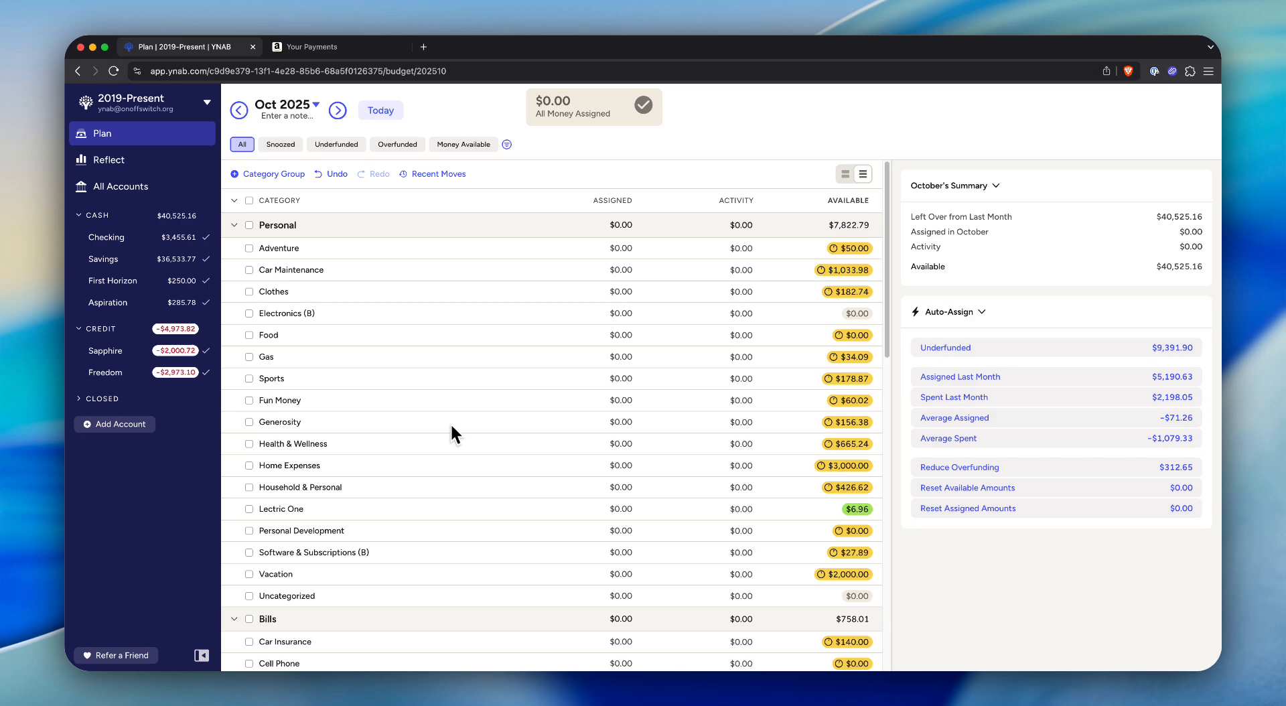
{"action": "left_click", "coordinate": [234, 200]}
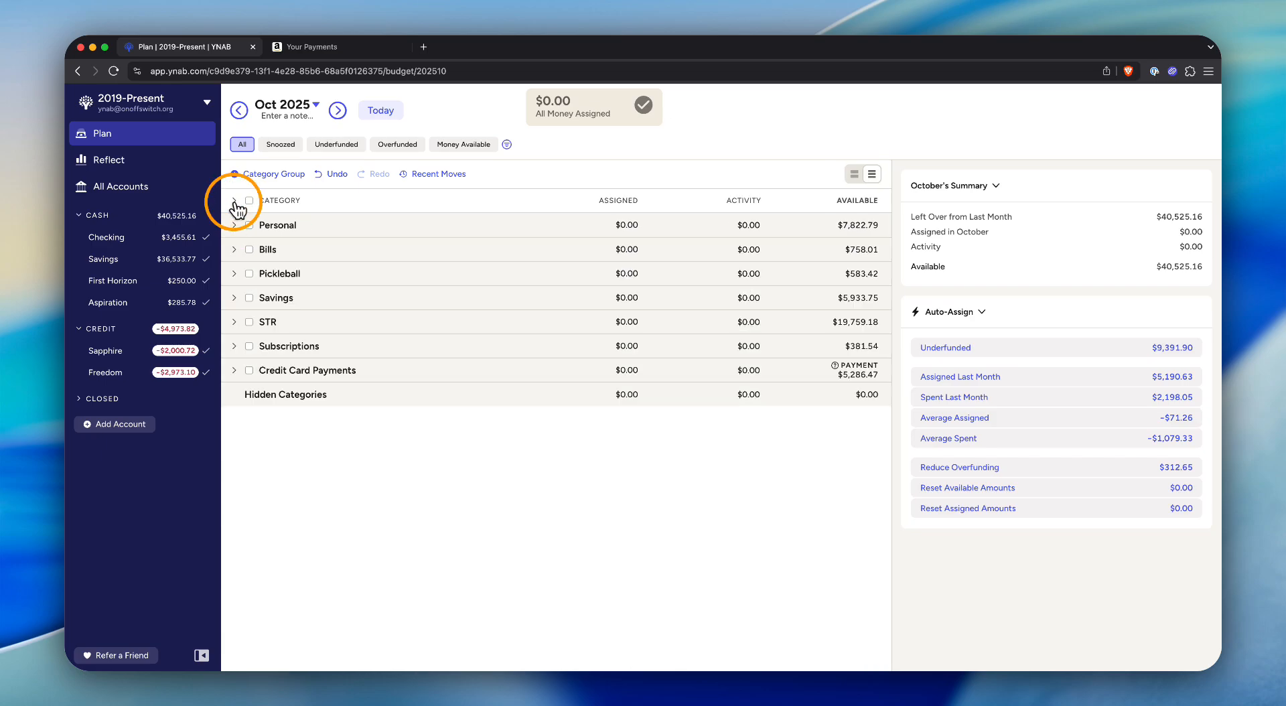
{"action": "left_click", "coordinate": [249, 200]}
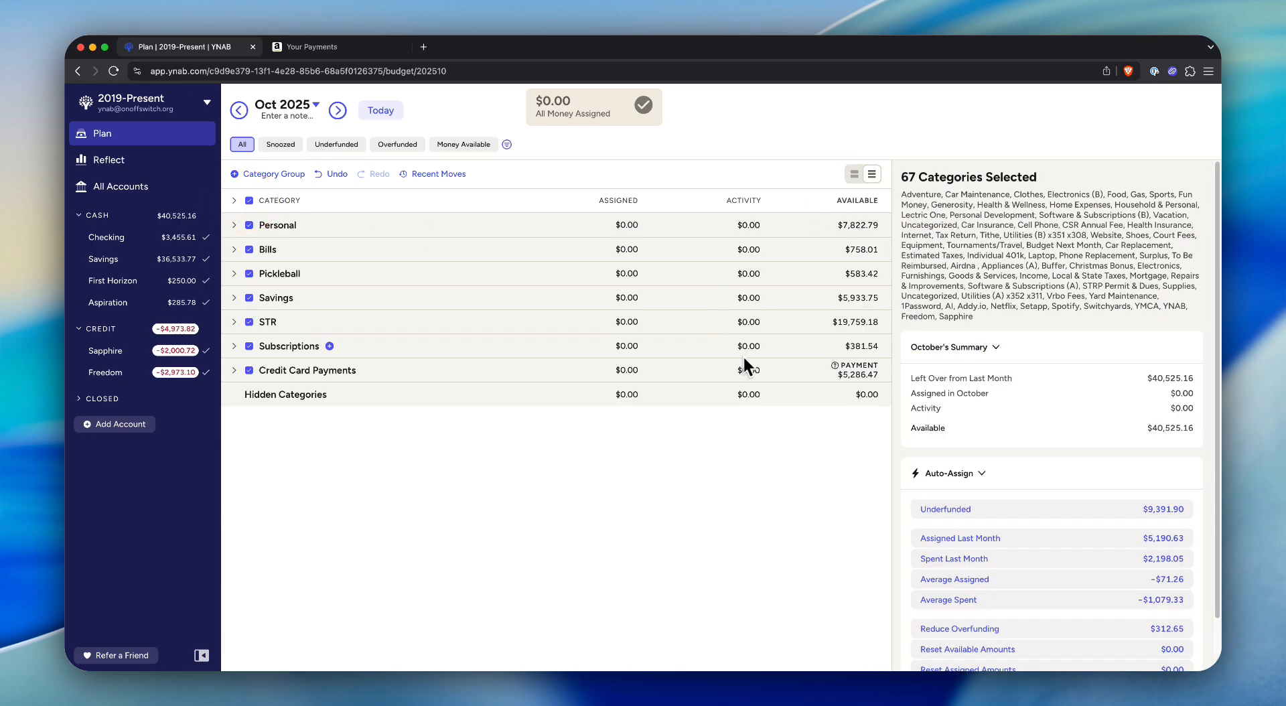
{"action": "left_click", "coordinate": [250, 323]}
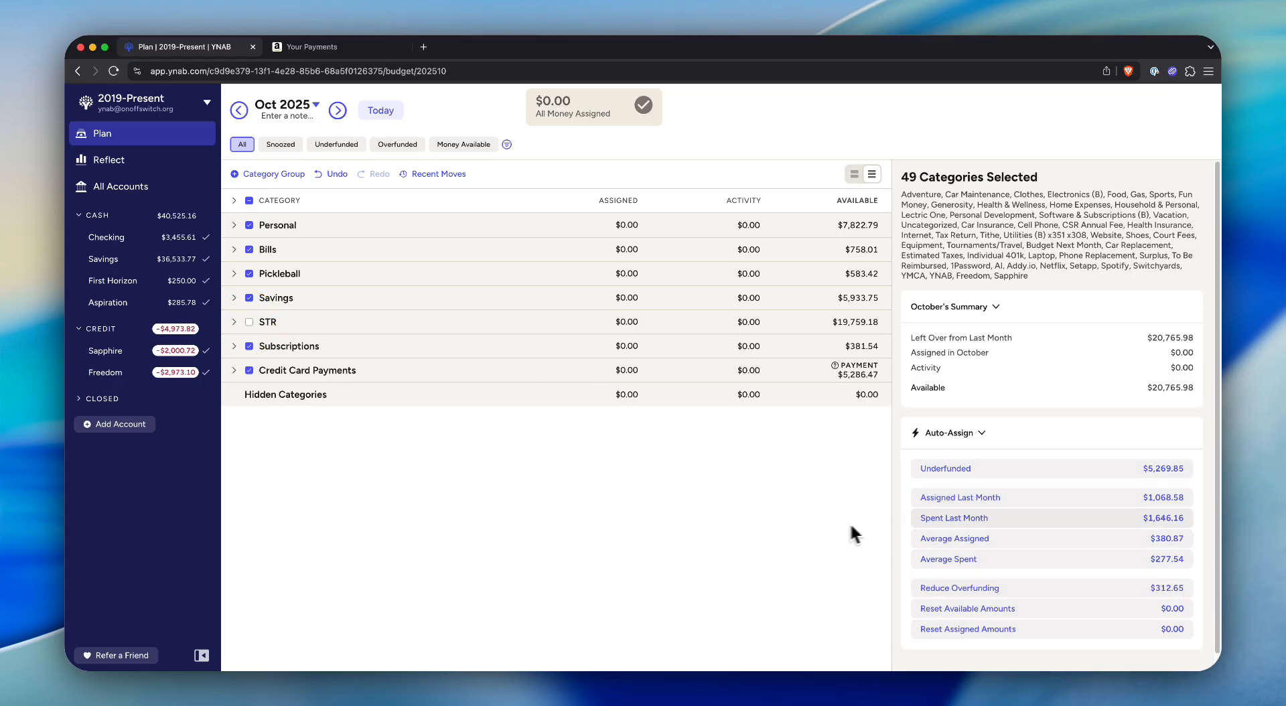
{"action": "left_click", "coordinate": [249, 371]}
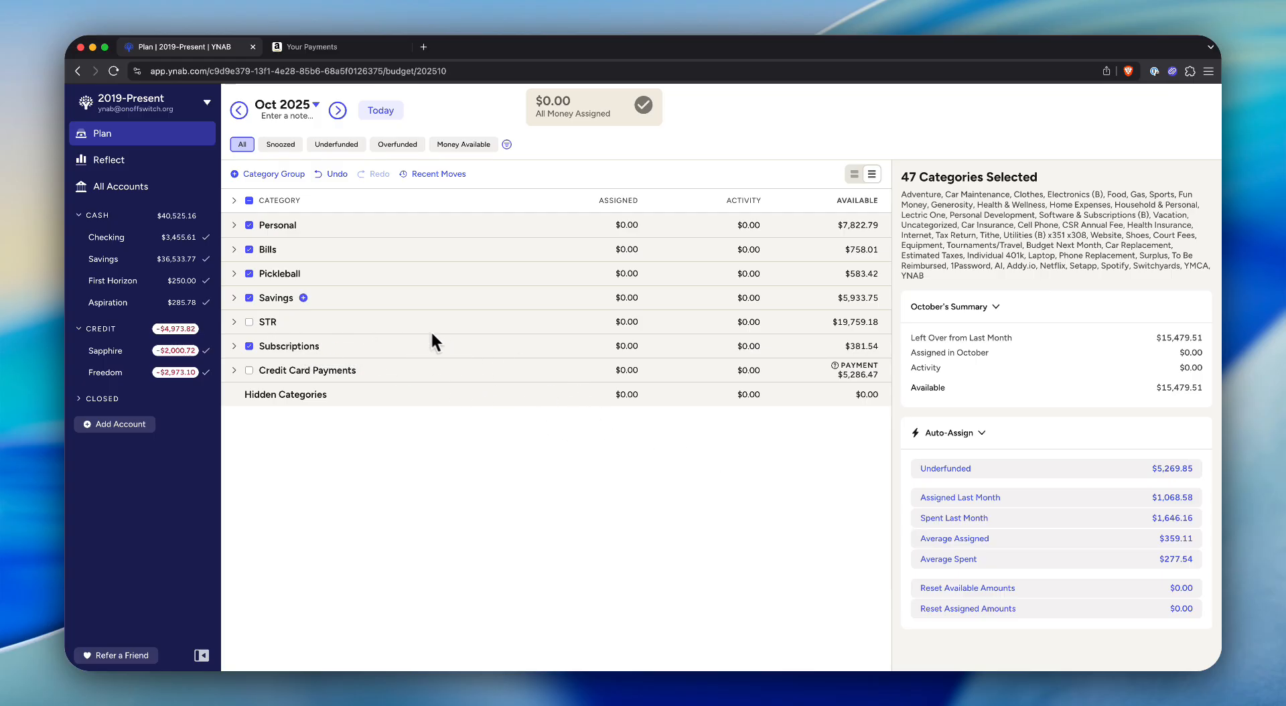
{"action": "left_click", "coordinate": [1029, 471]}
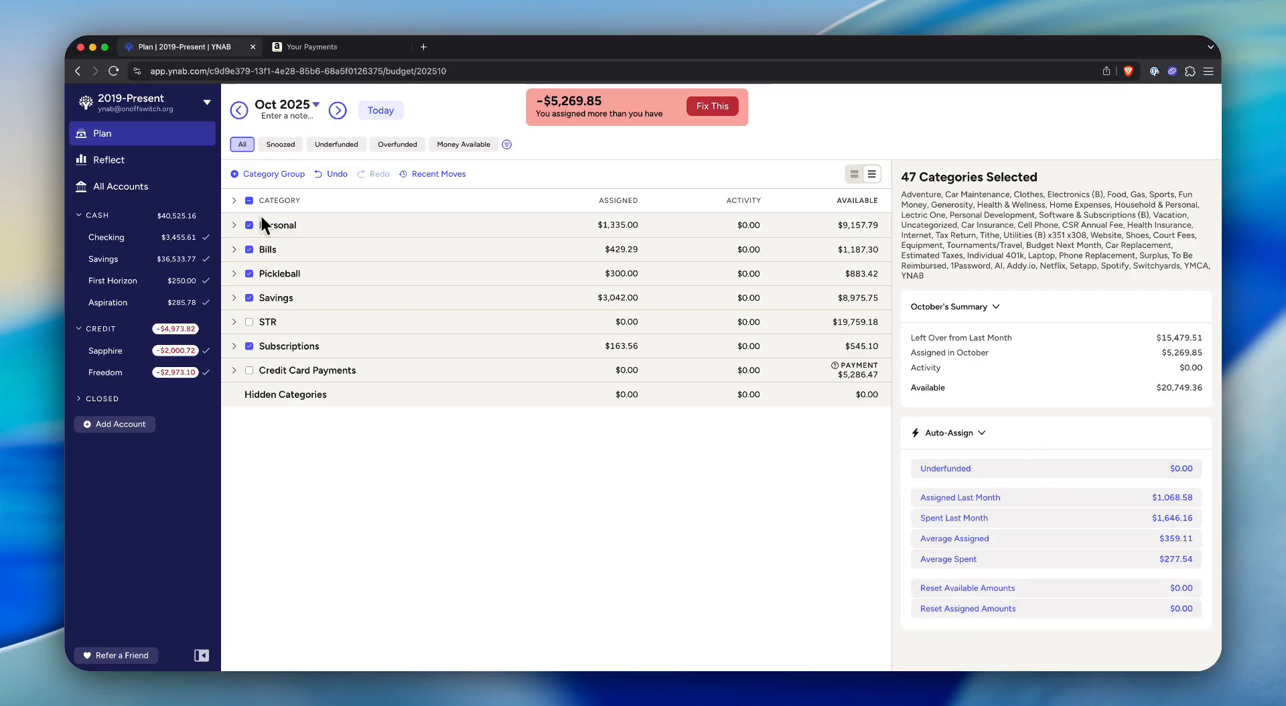
{"action": "left_click", "coordinate": [233, 201]}
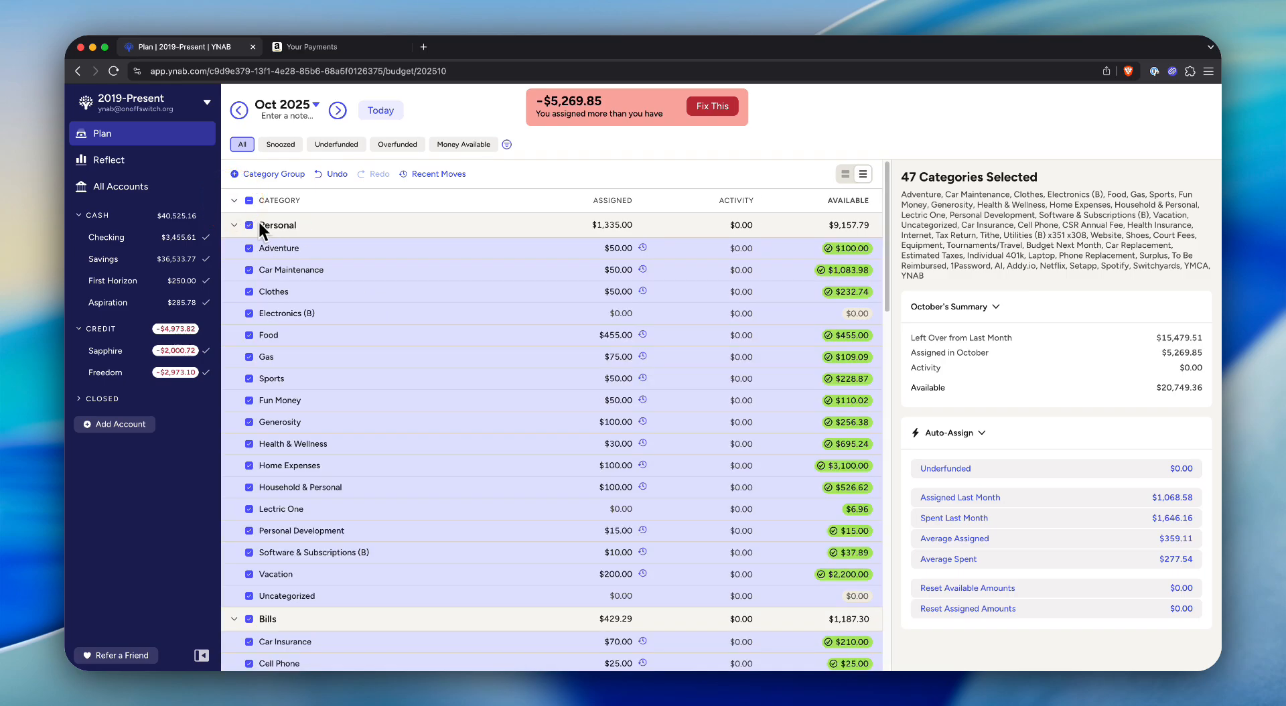
{"action": "left_click", "coordinate": [249, 201]}
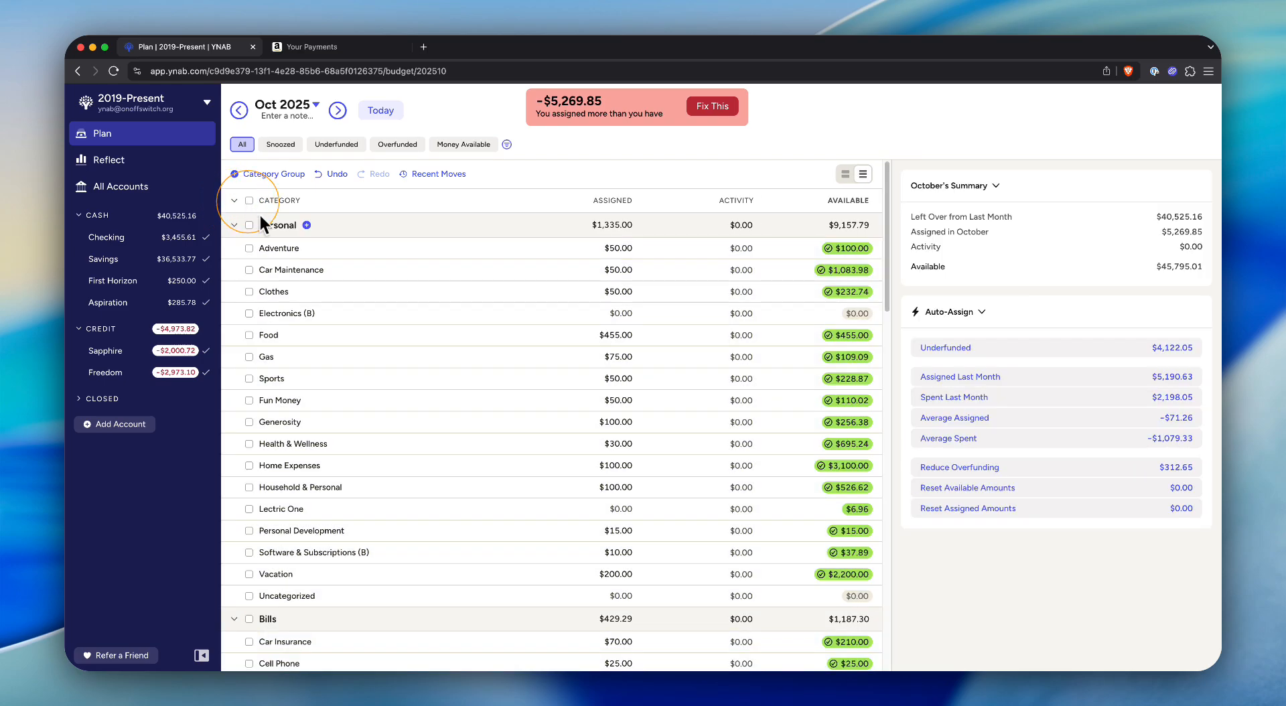
Examine the Adventure category's available balance, monthly target progress and auto-assign figures for October
{"action": "left_click", "coordinate": [485, 252]}
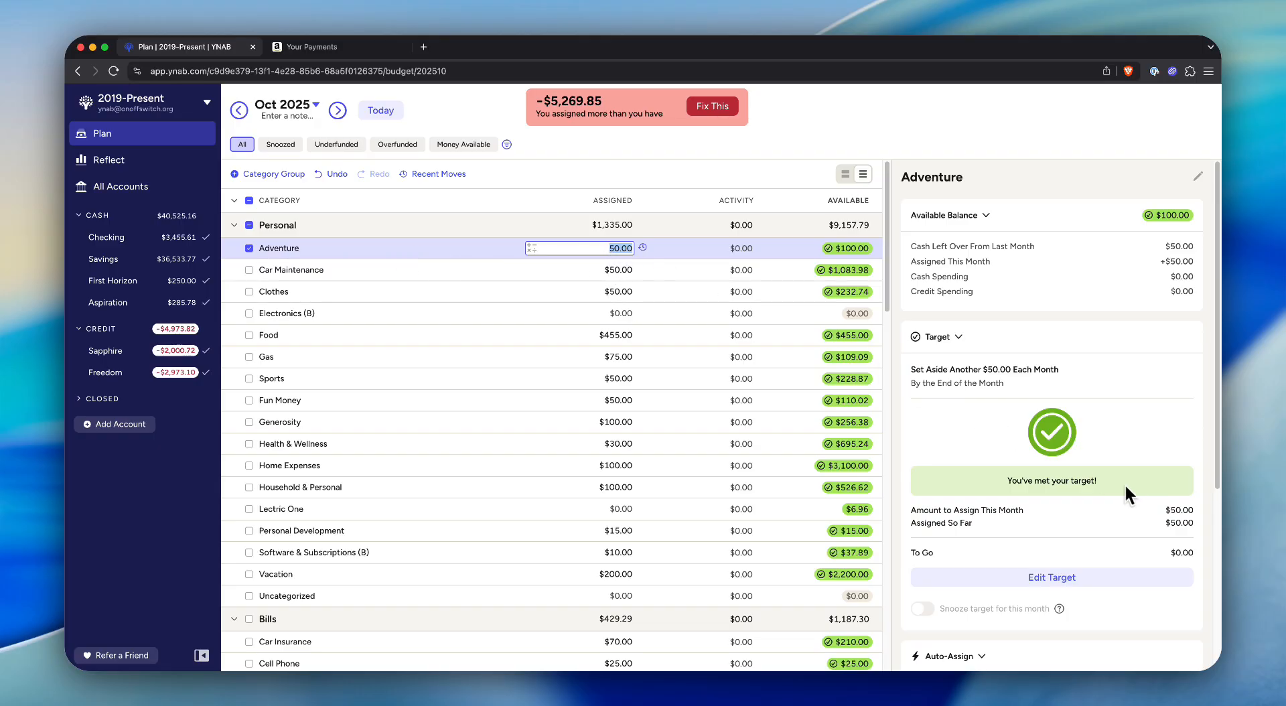
{"action": "left_click_drag", "start_coordinate": [1000, 481], "coordinate": [1183, 537]}
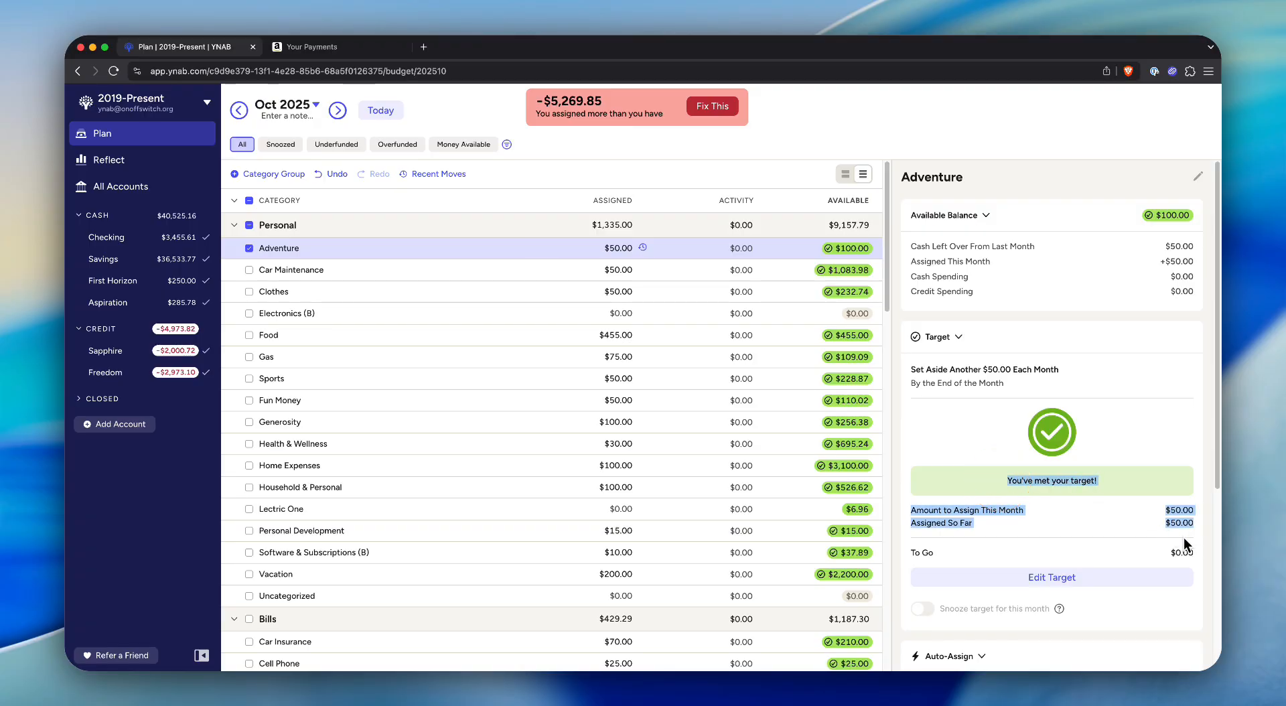
{"action": "left_click", "coordinate": [1001, 463]}
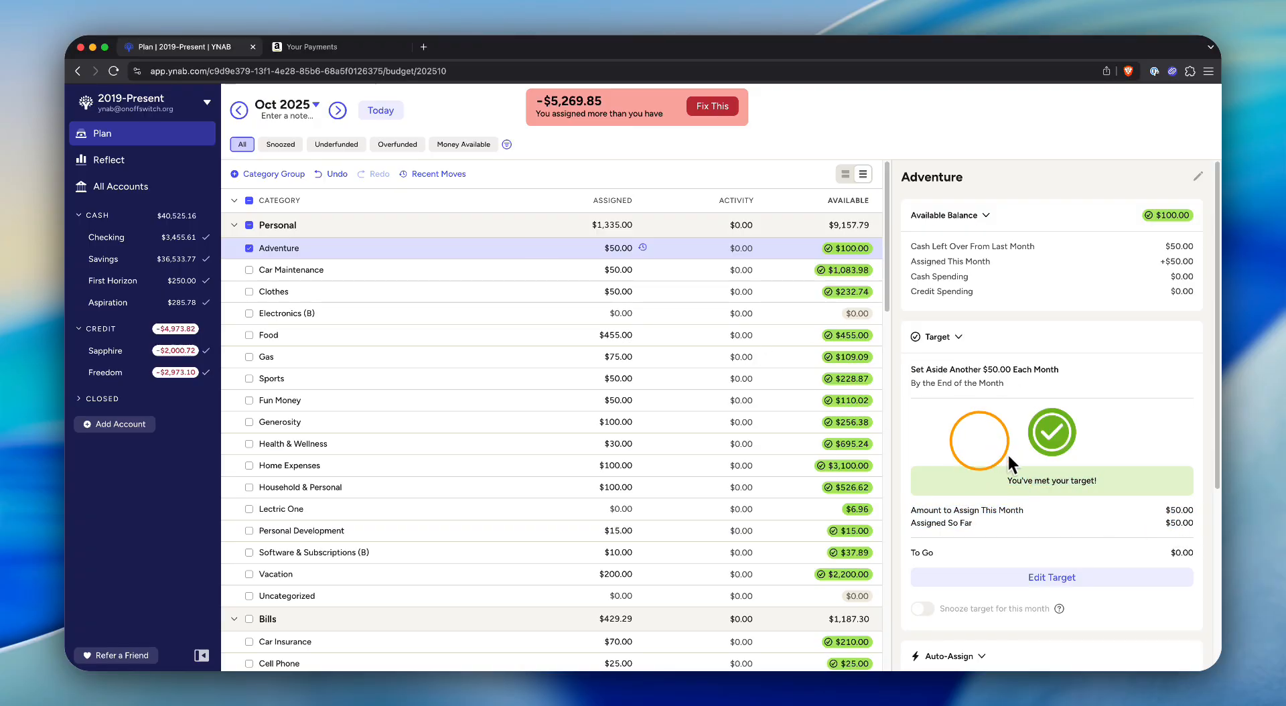
{"action": "scroll", "coordinate": [1040, 493], "scroll_direction": "down", "scroll_amount": 3}
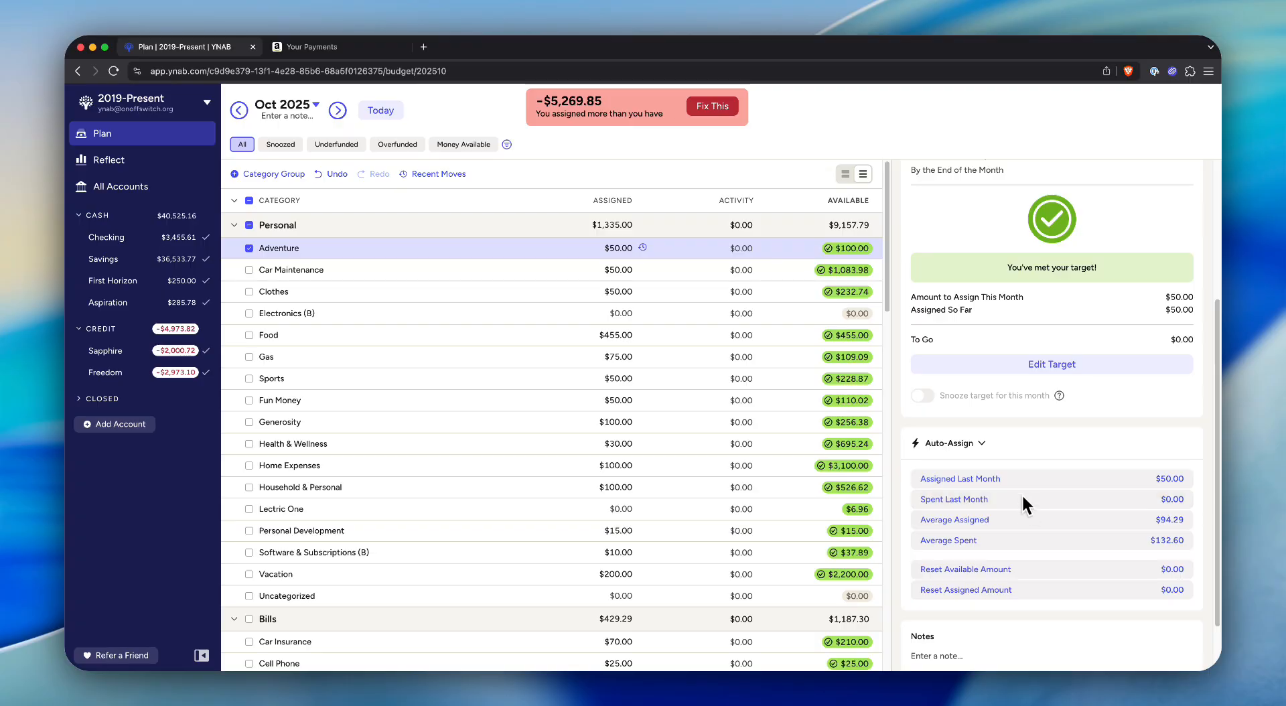
{"action": "scroll", "coordinate": [1012, 487], "scroll_direction": "up", "scroll_amount": 3}
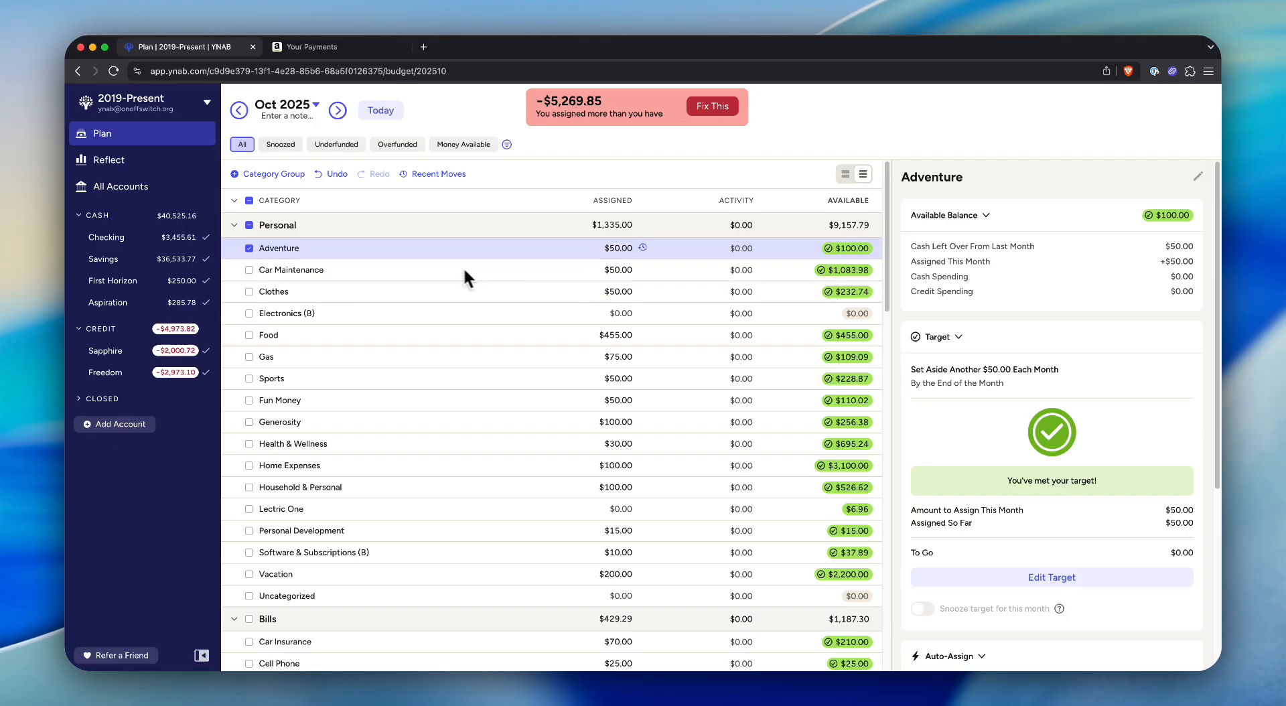
{"action": "left_click", "coordinate": [250, 249]}
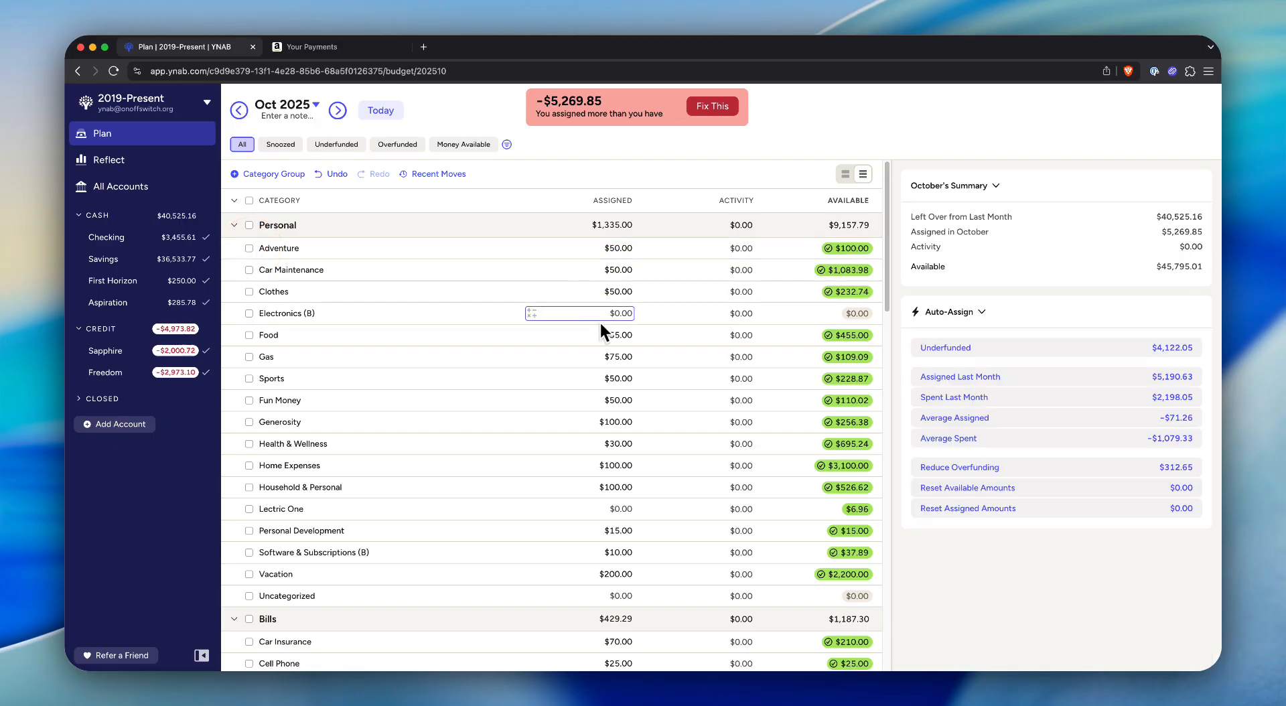
{"action": "left_click", "coordinate": [366, 254]}
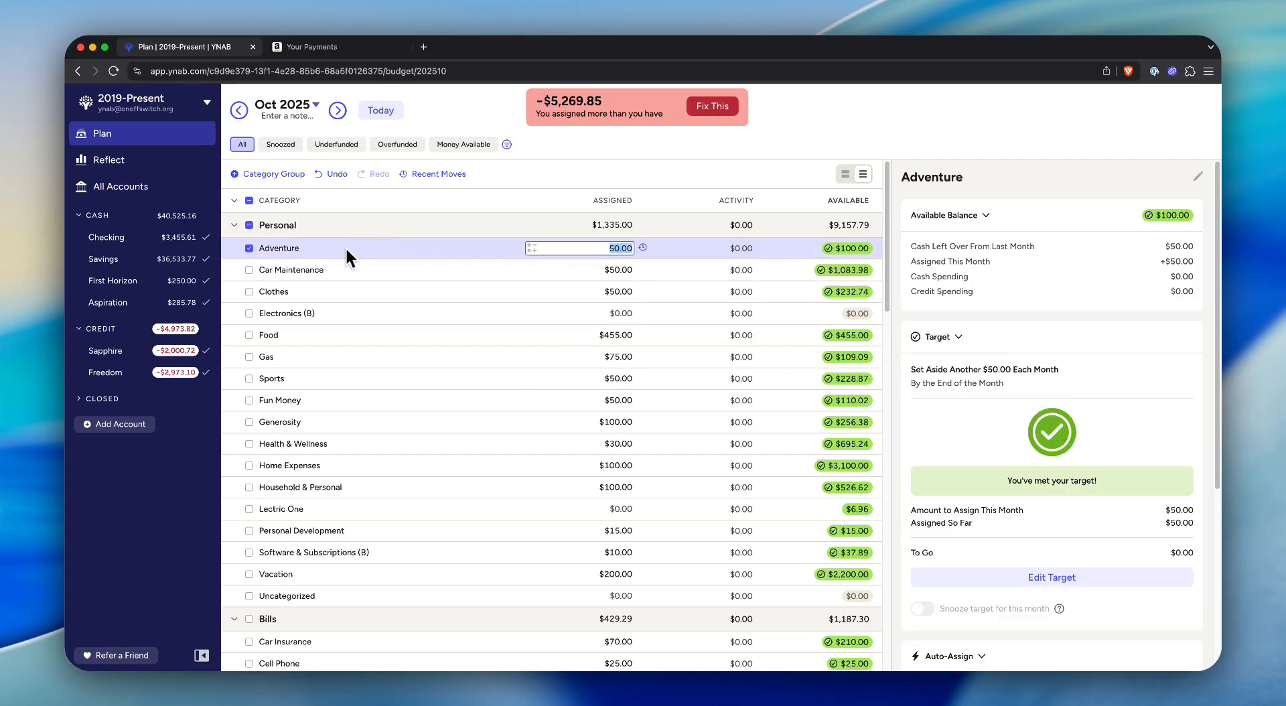
{"action": "left_click", "coordinate": [250, 248]}
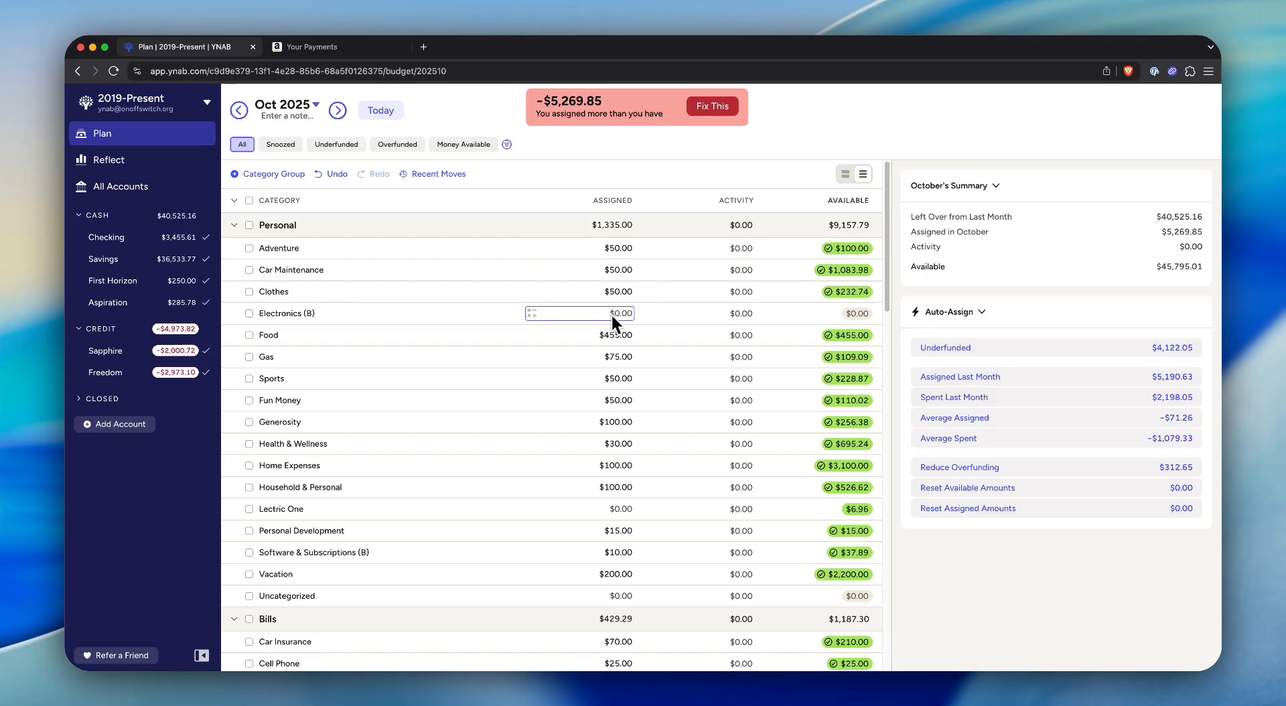
Create a monthly target of $20.00 for Electronics (B), due the last day of the month and setting aside another $20.00 each month
{"action": "scroll", "coordinate": [611, 313], "scroll_direction": "down", "scroll_amount": 1}
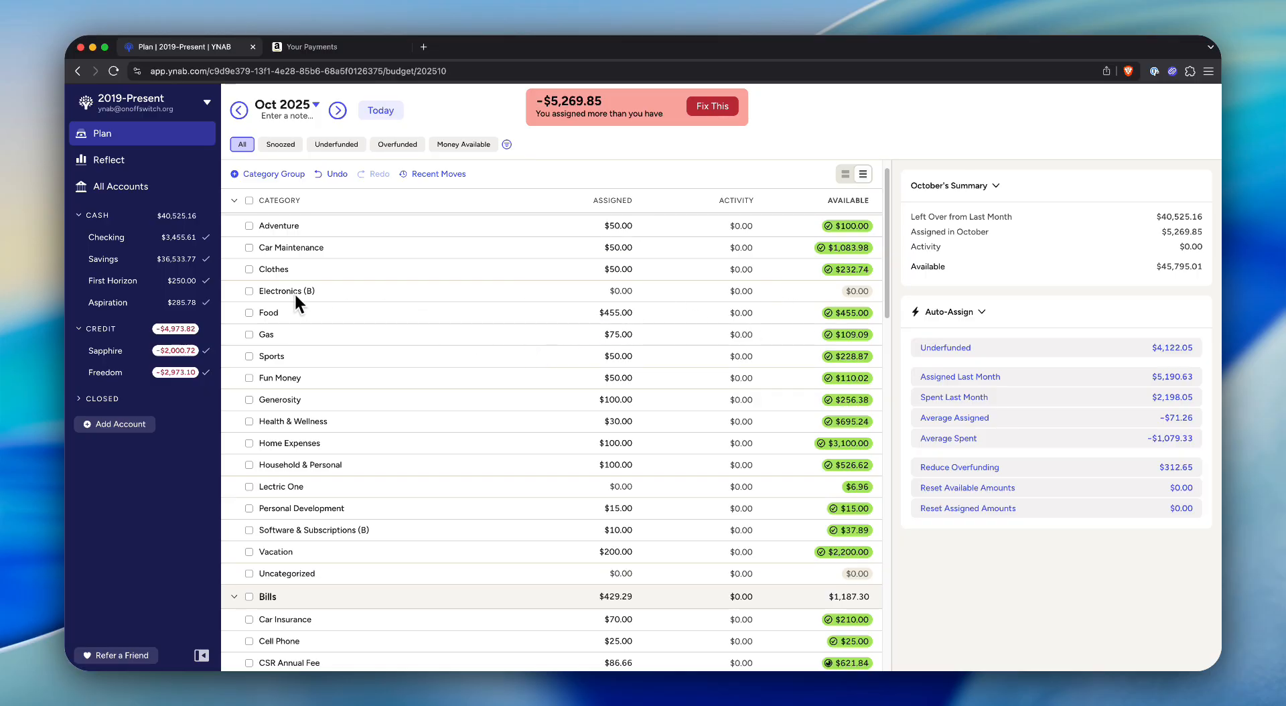
{"action": "left_click", "coordinate": [478, 296]}
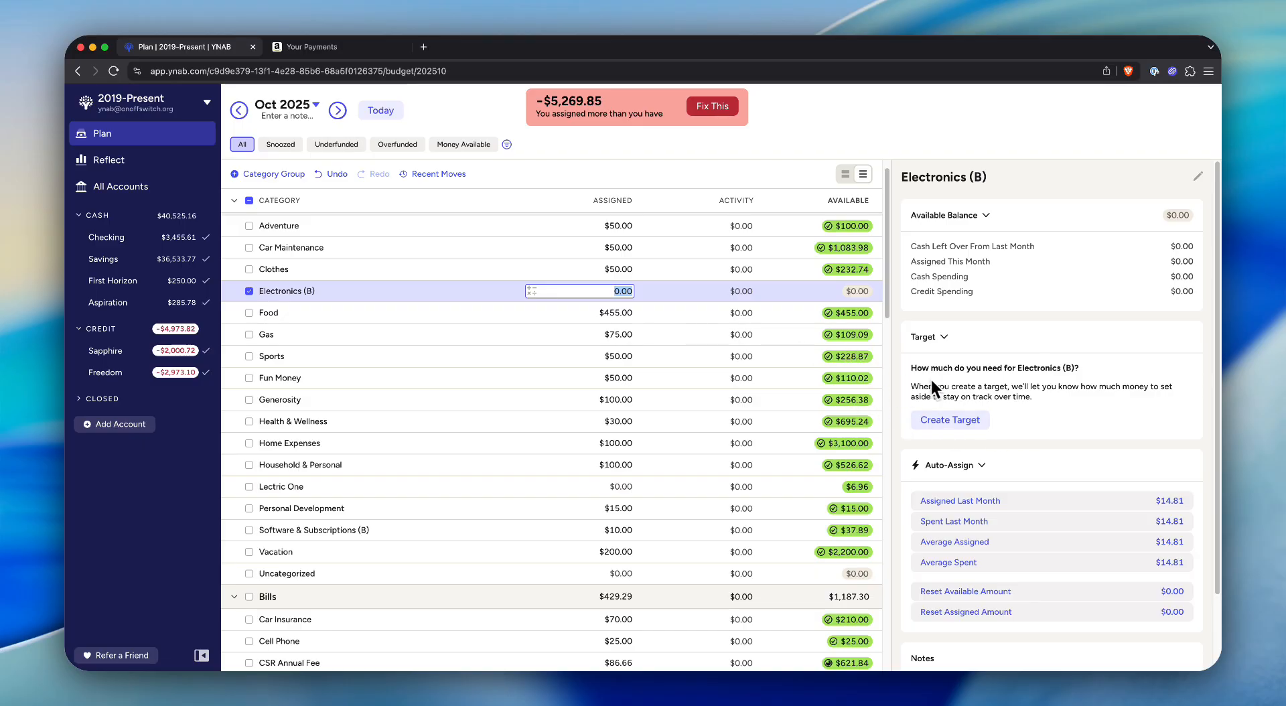
{"action": "left_click", "coordinate": [950, 420]}
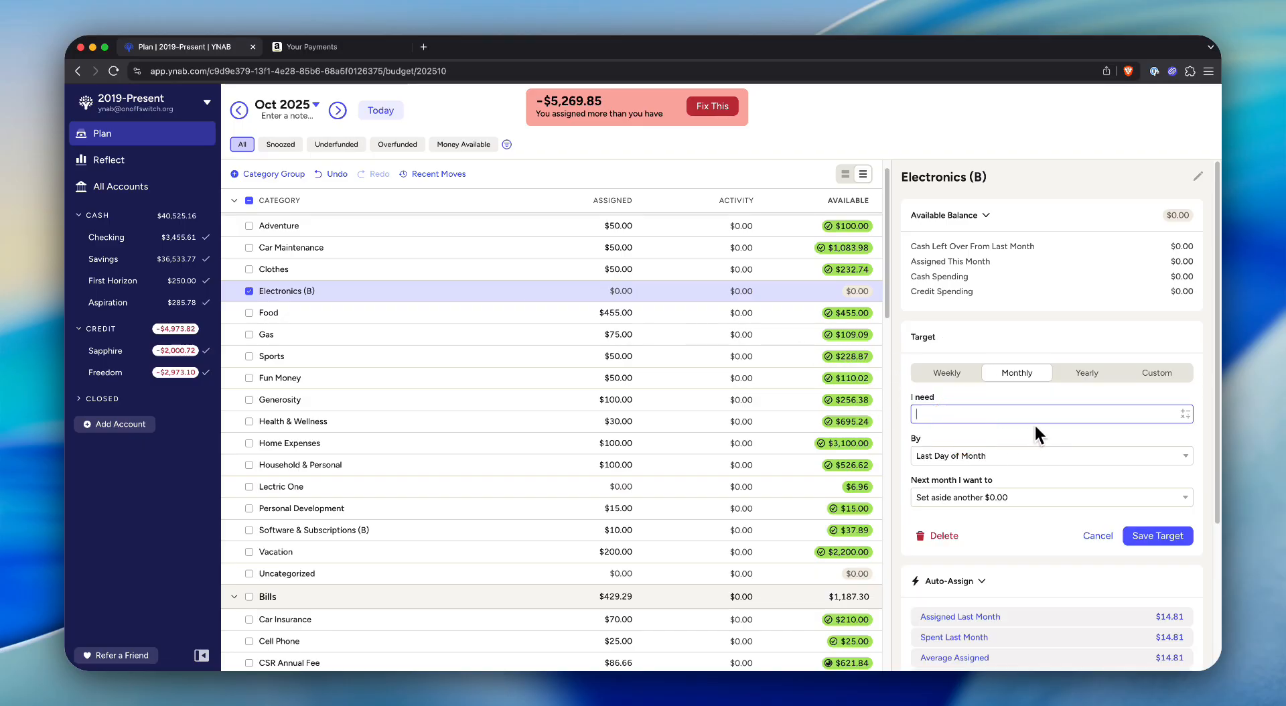
{"action": "type", "text": "20"}
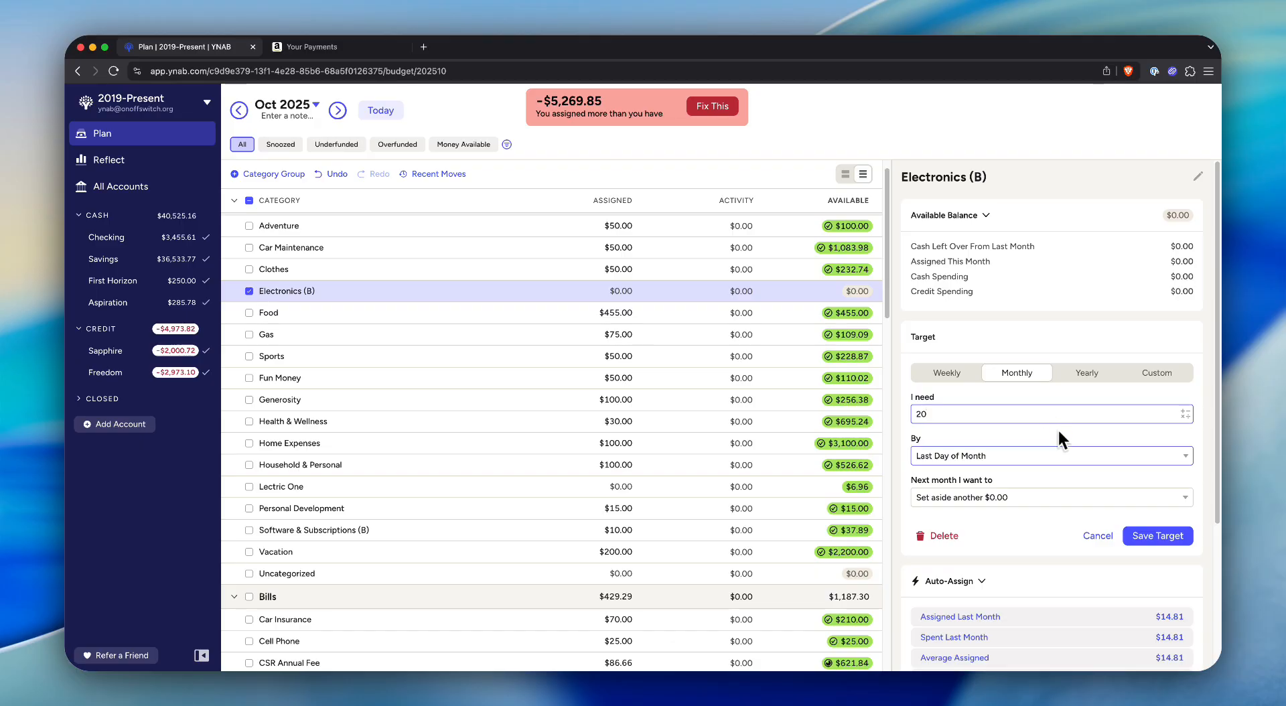
{"action": "left_click", "coordinate": [1039, 532]}
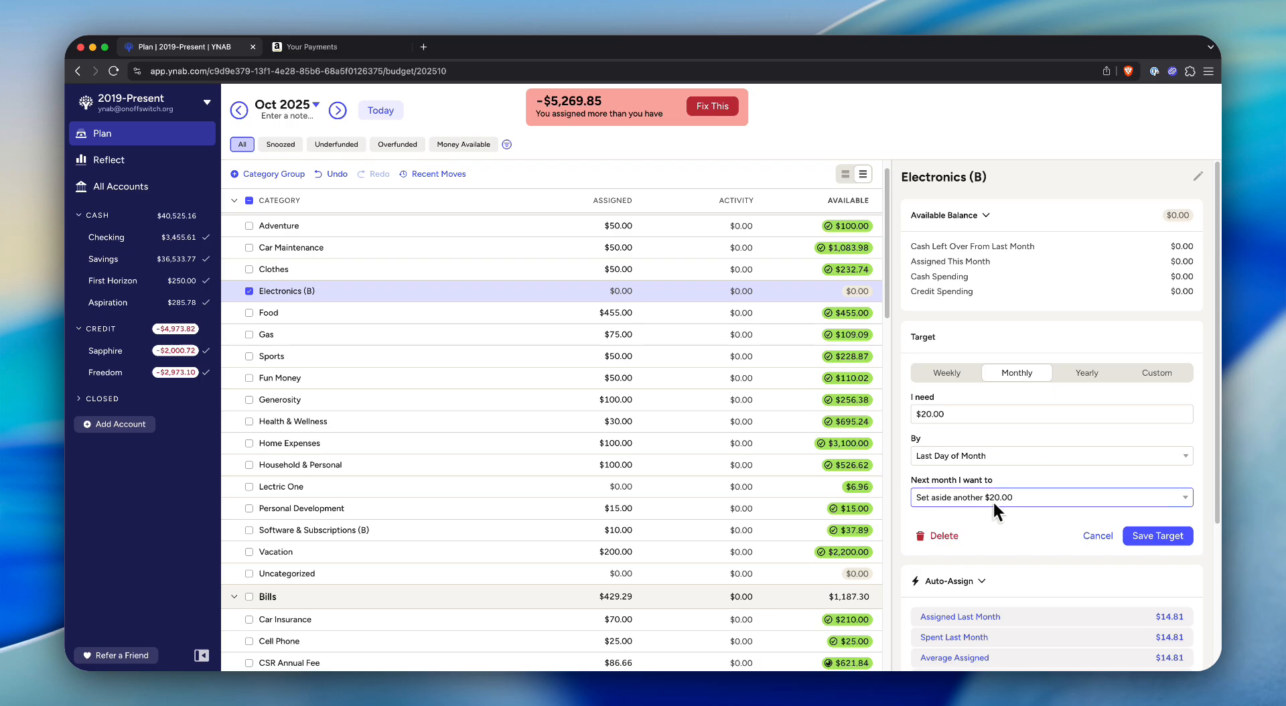
{"action": "left_click", "coordinate": [1171, 544]}
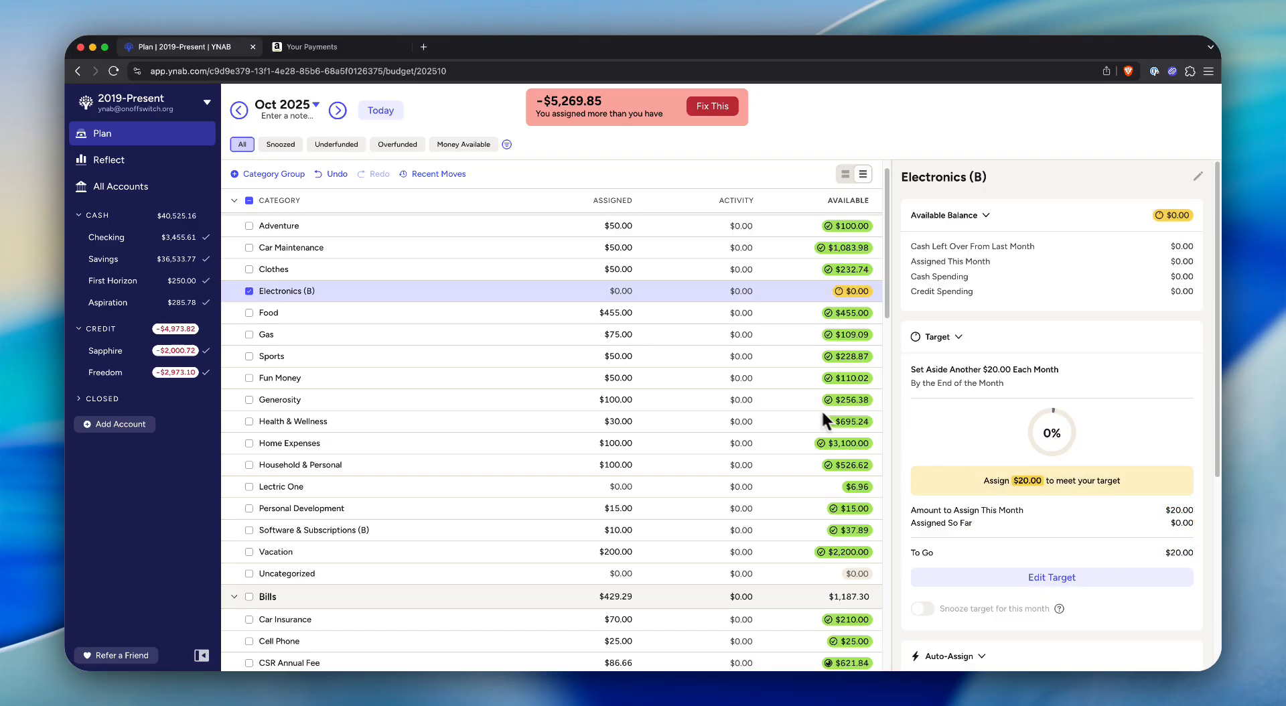
Auto-assign the underfunded $20.00 to Electronics (B) for October
{"action": "left_click", "coordinate": [610, 292]}
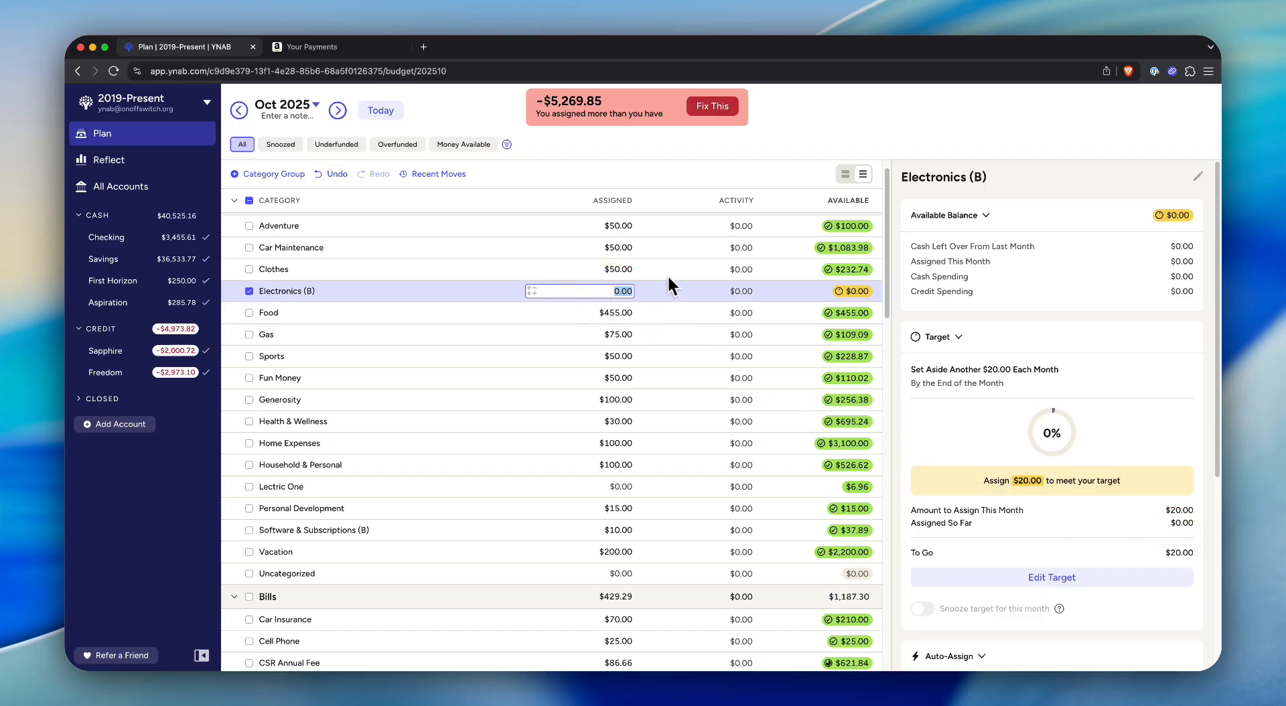
{"action": "scroll", "coordinate": [667, 281], "scroll_direction": "down", "scroll_amount": 1}
{"action": "key", "text": "BackSpace"}
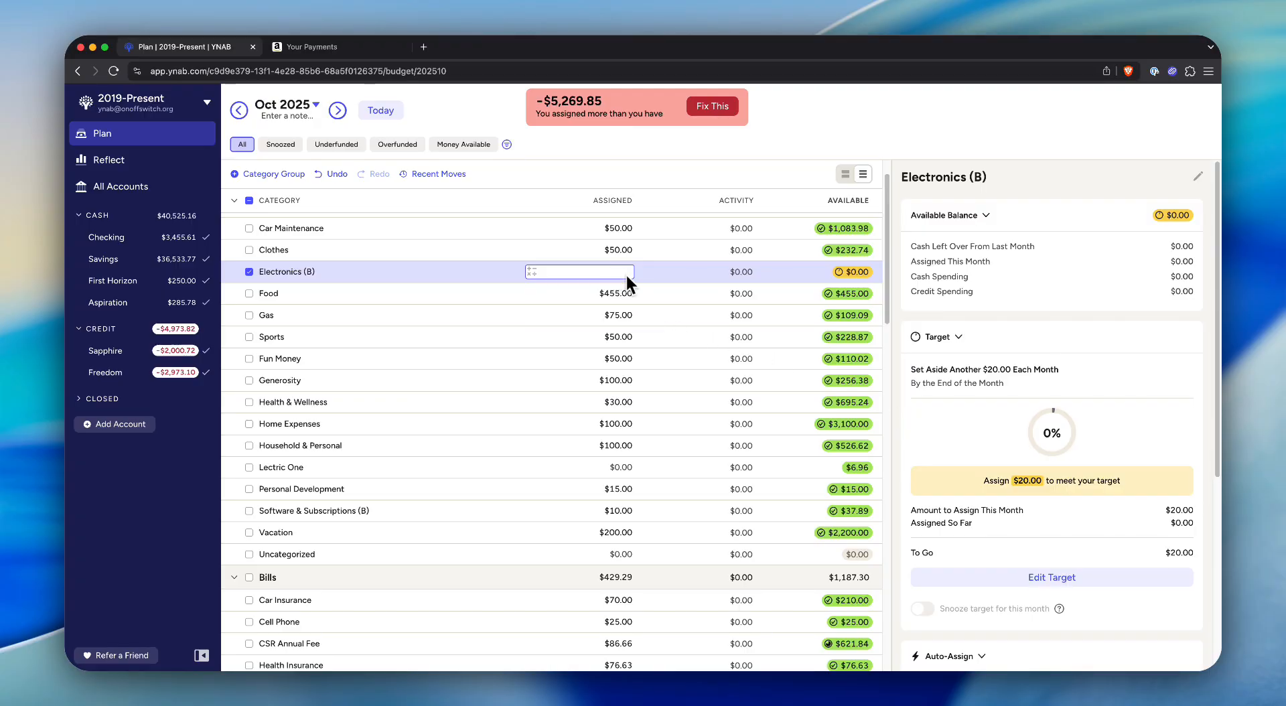
{"action": "scroll", "coordinate": [1002, 483], "scroll_direction": "down", "scroll_amount": 5}
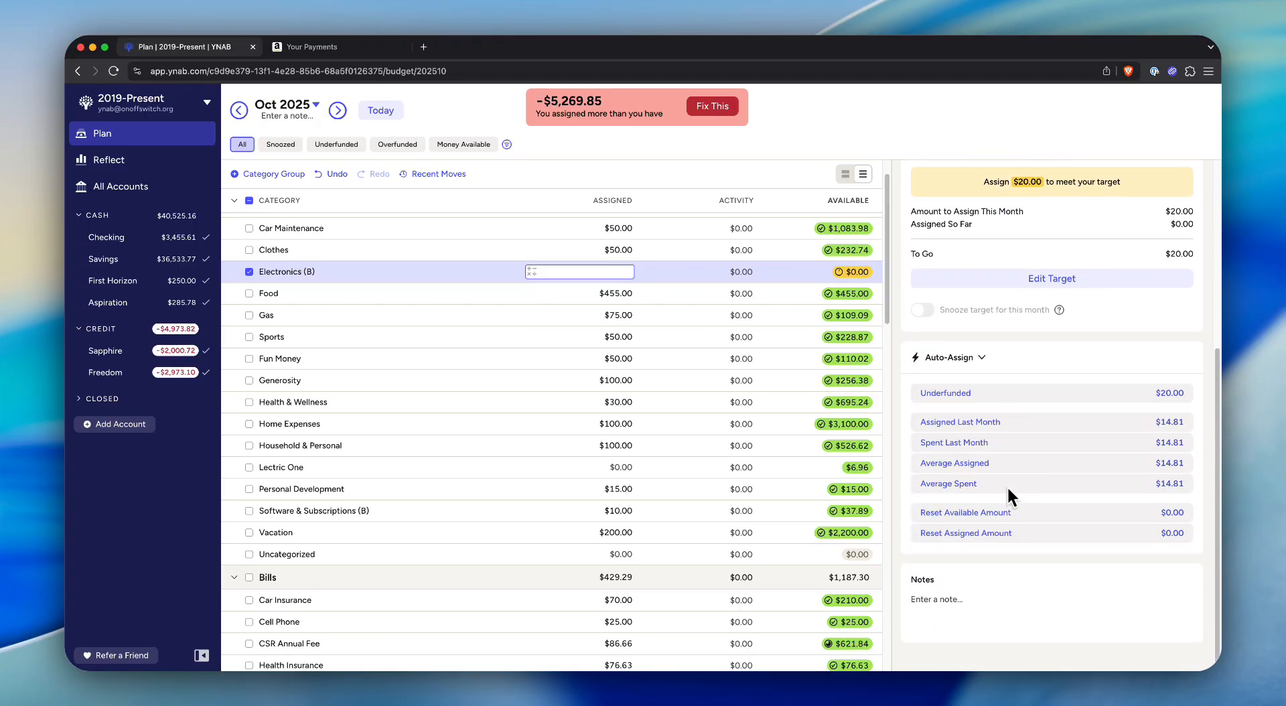
{"action": "left_click", "coordinate": [1012, 385]}
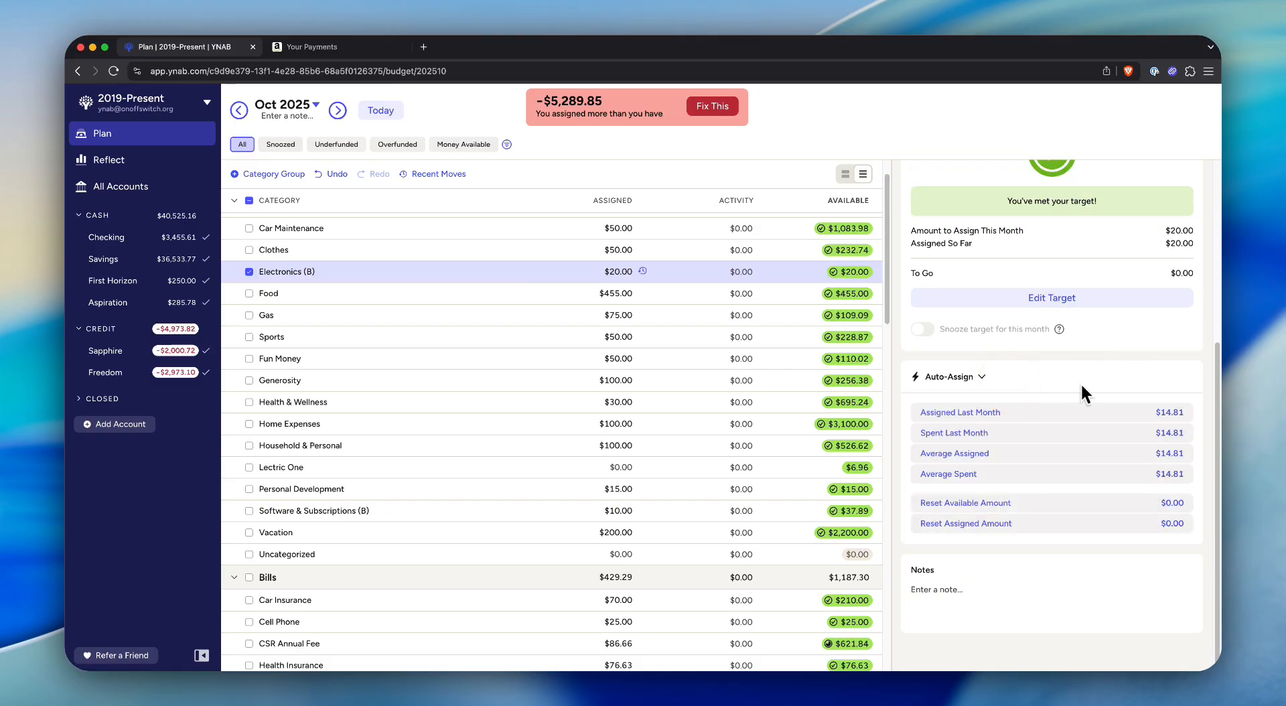
{"action": "left_click", "coordinate": [596, 267]}
{"action": "left_click", "coordinate": [253, 273]}
Change the Household & Personal category's monthly target to $80.00
{"action": "scroll", "coordinate": [703, 307], "scroll_direction": "down", "scroll_amount": 1}
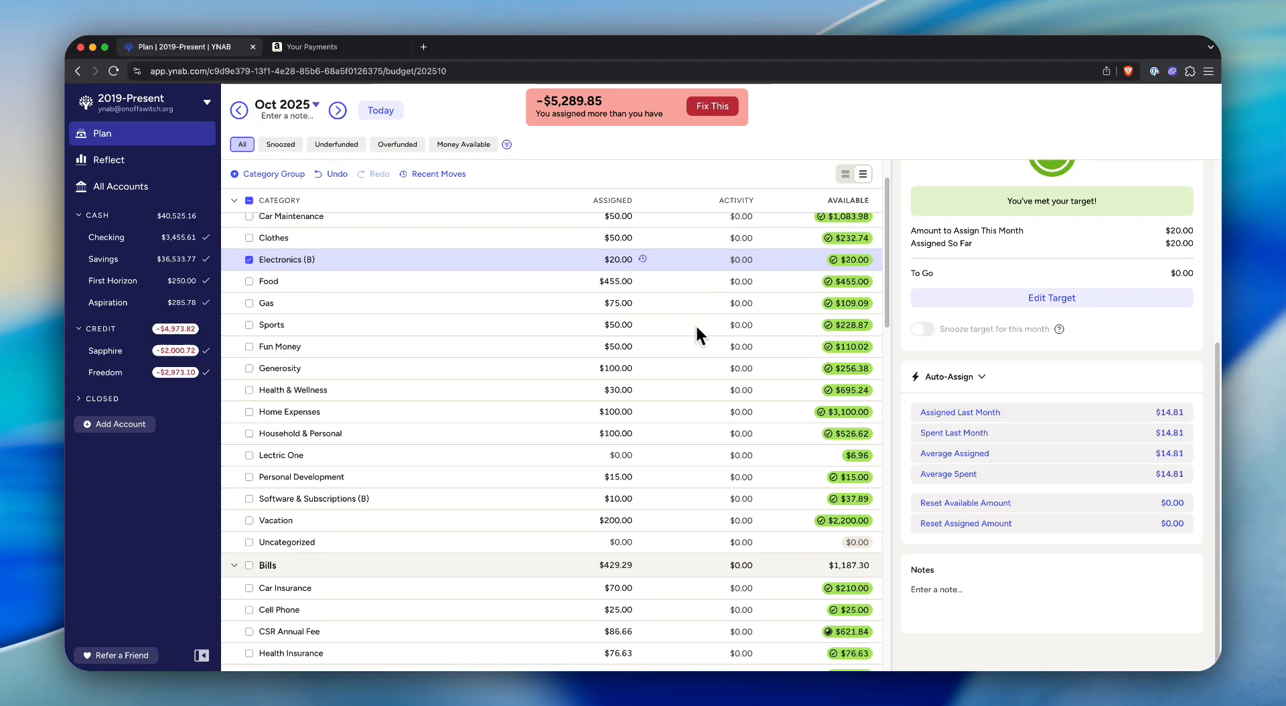
{"action": "scroll", "coordinate": [631, 380], "scroll_direction": "down", "scroll_amount": 2}
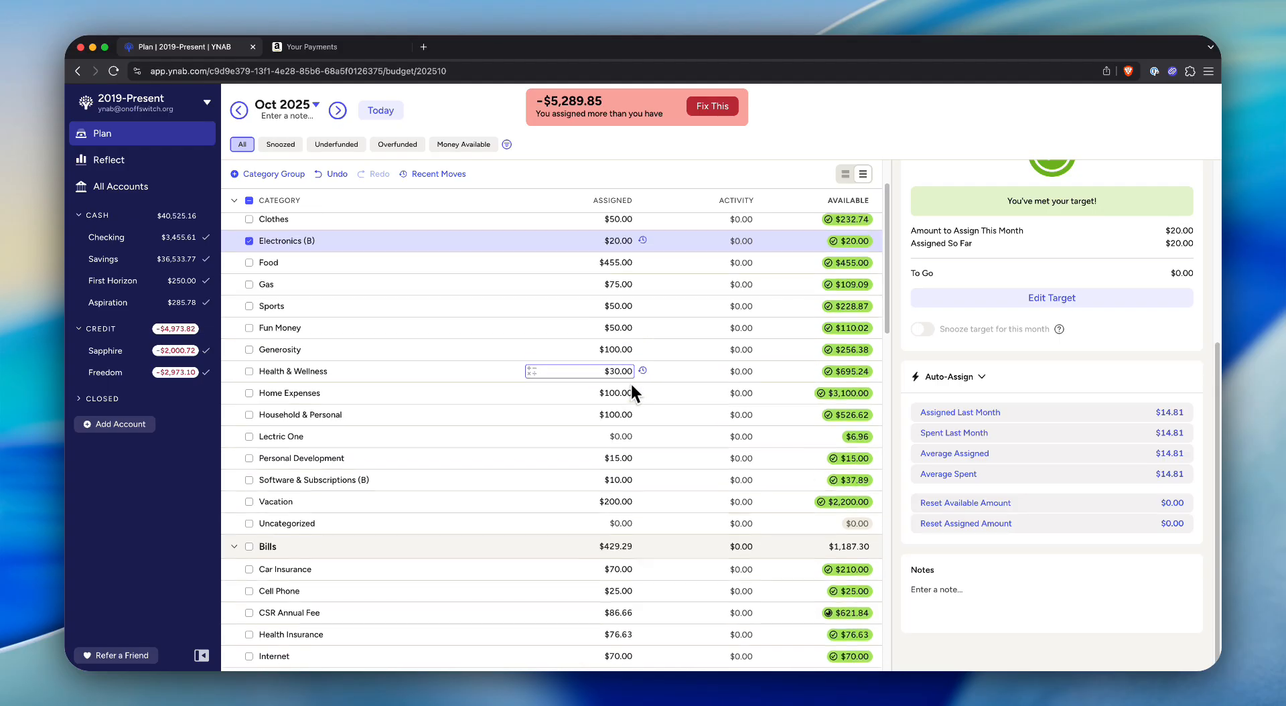
{"action": "scroll", "coordinate": [633, 392], "scroll_direction": "down", "scroll_amount": 2}
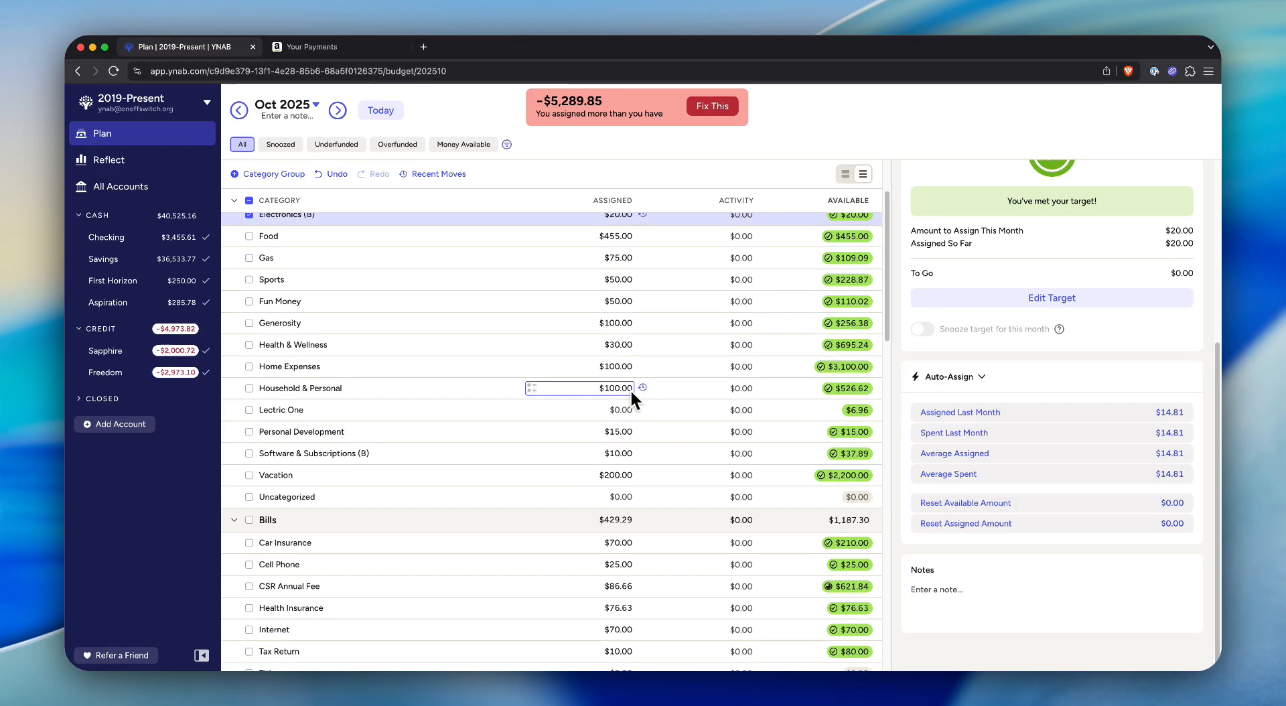
{"action": "scroll", "coordinate": [630, 388], "scroll_direction": "down", "scroll_amount": 1}
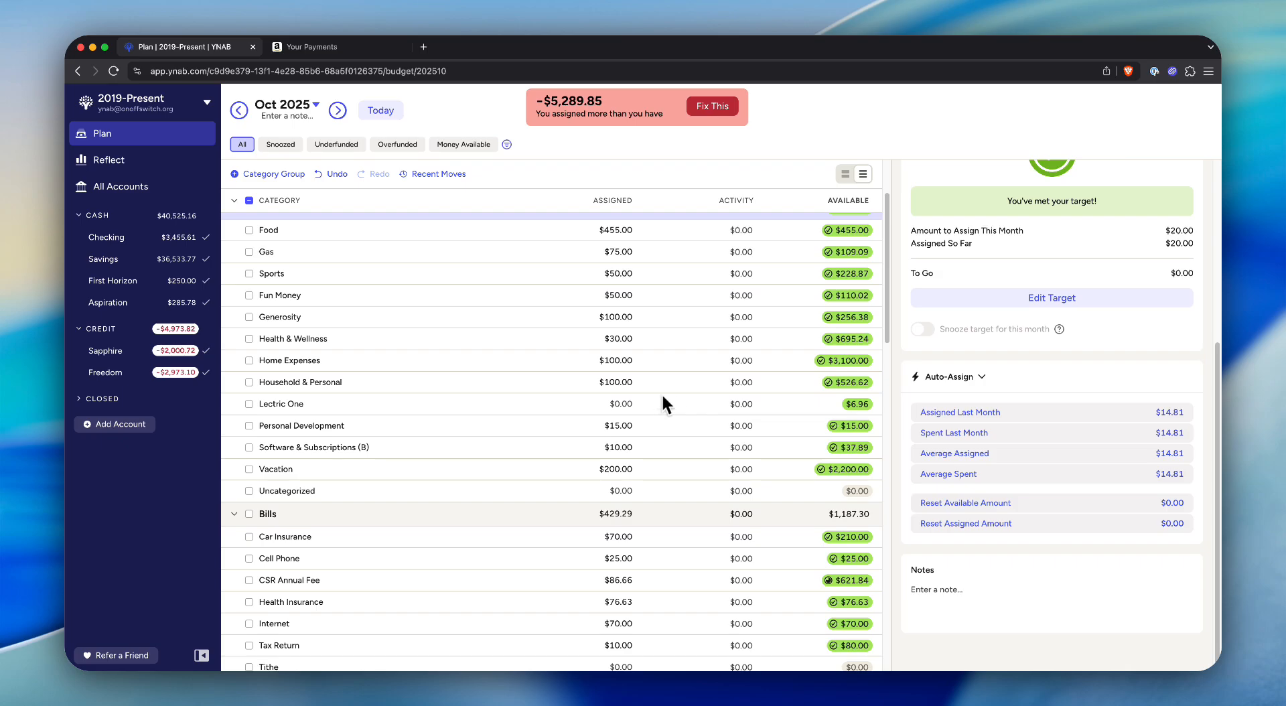
{"action": "left_click", "coordinate": [684, 386]}
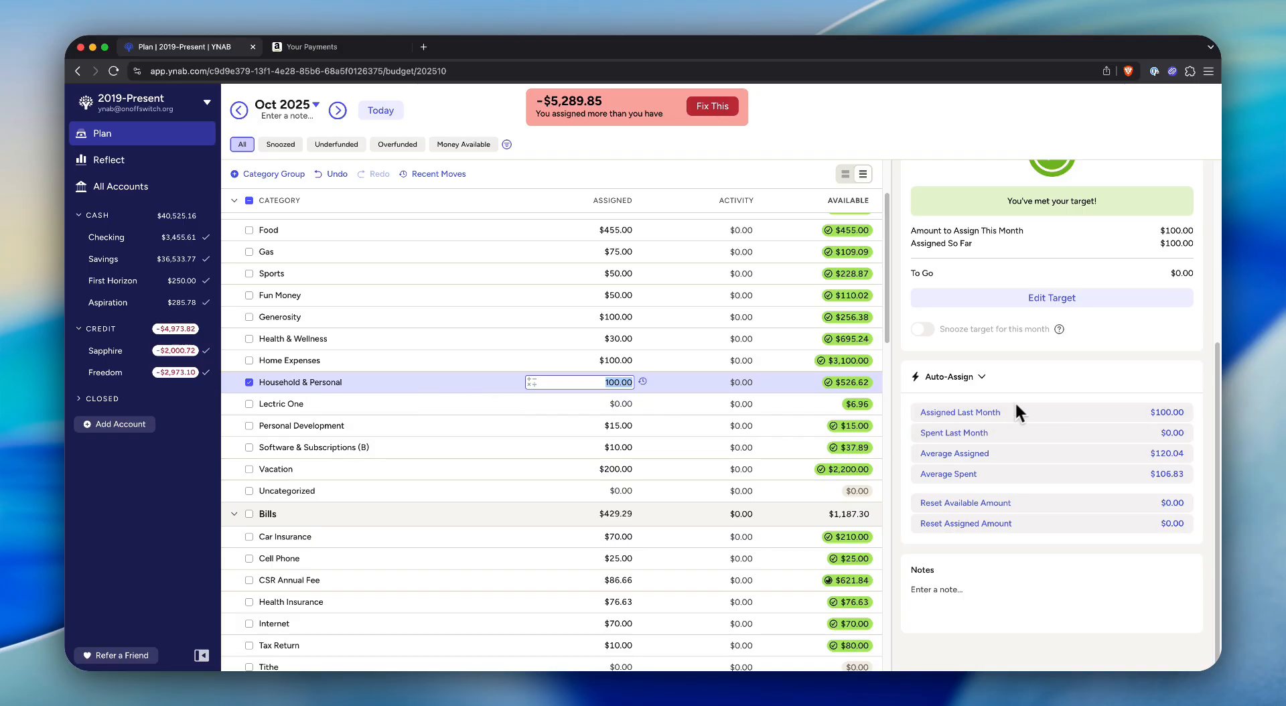
{"action": "left_click", "coordinate": [1062, 300]}
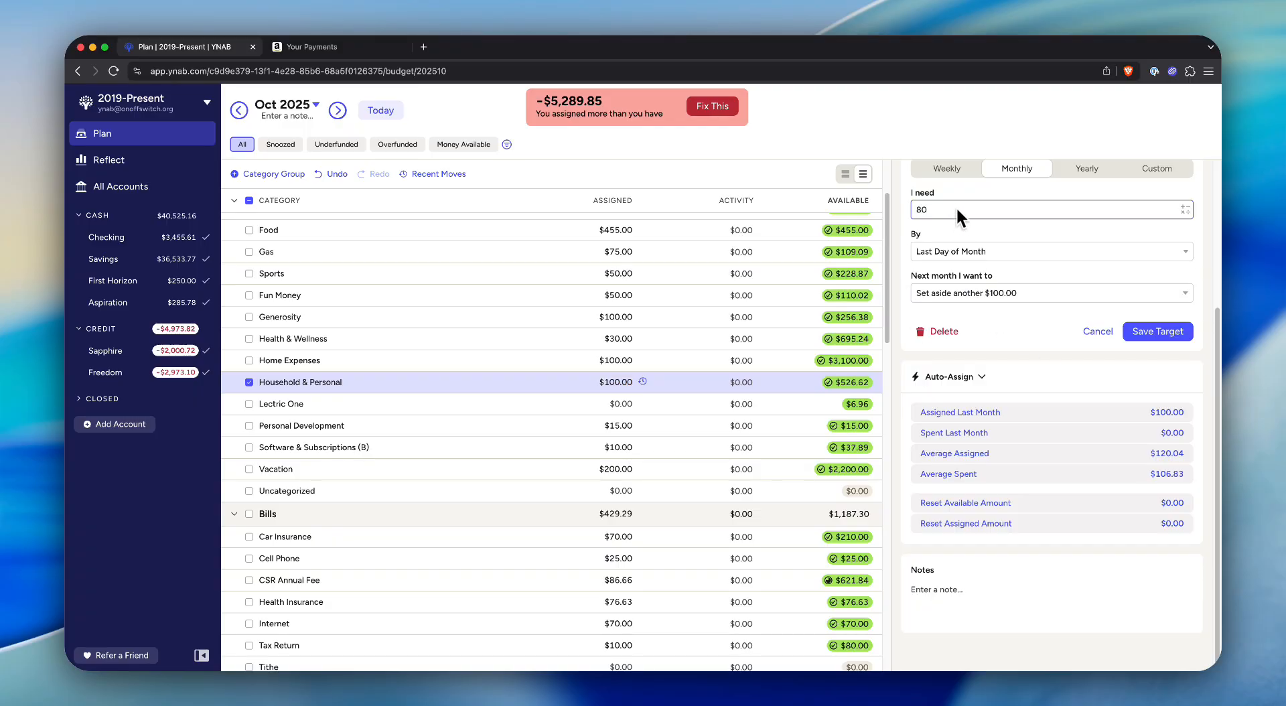
{"action": "left_click", "coordinate": [1166, 333]}
Set the October assigned amount for Household & Personal to $80.00
{"action": "left_click", "coordinate": [617, 382]}
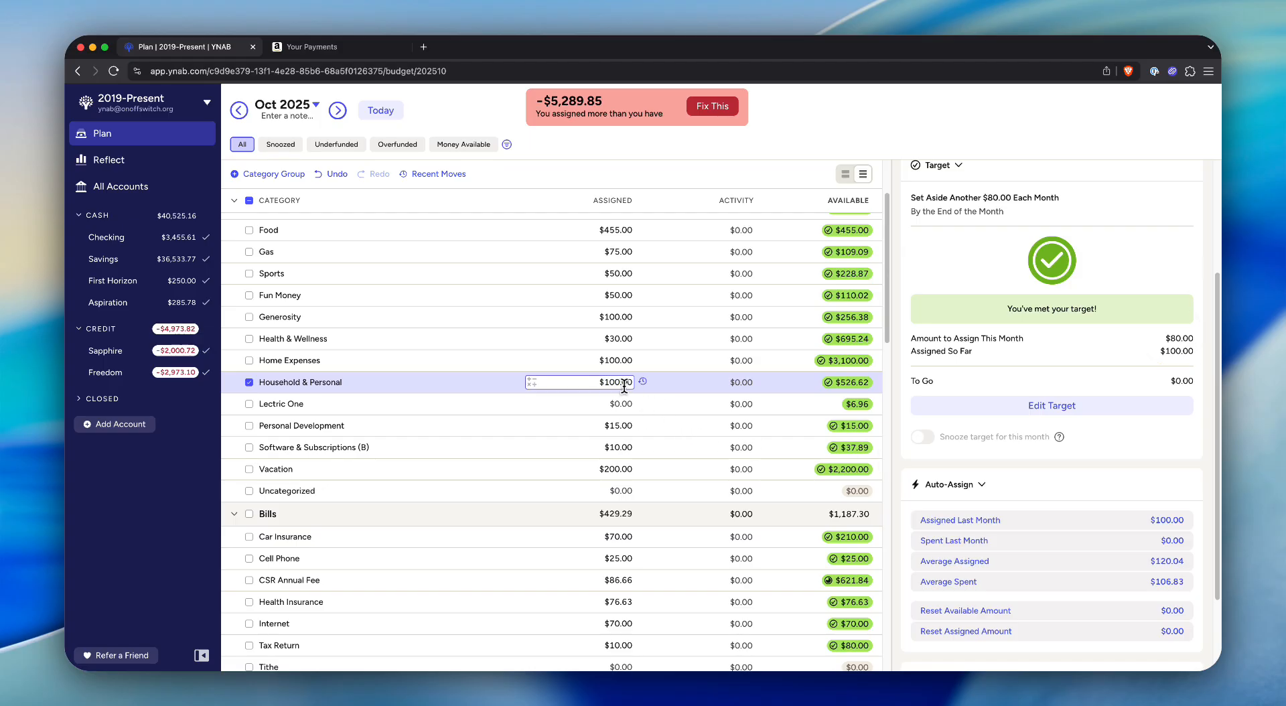
{"action": "type", "text": "80"}
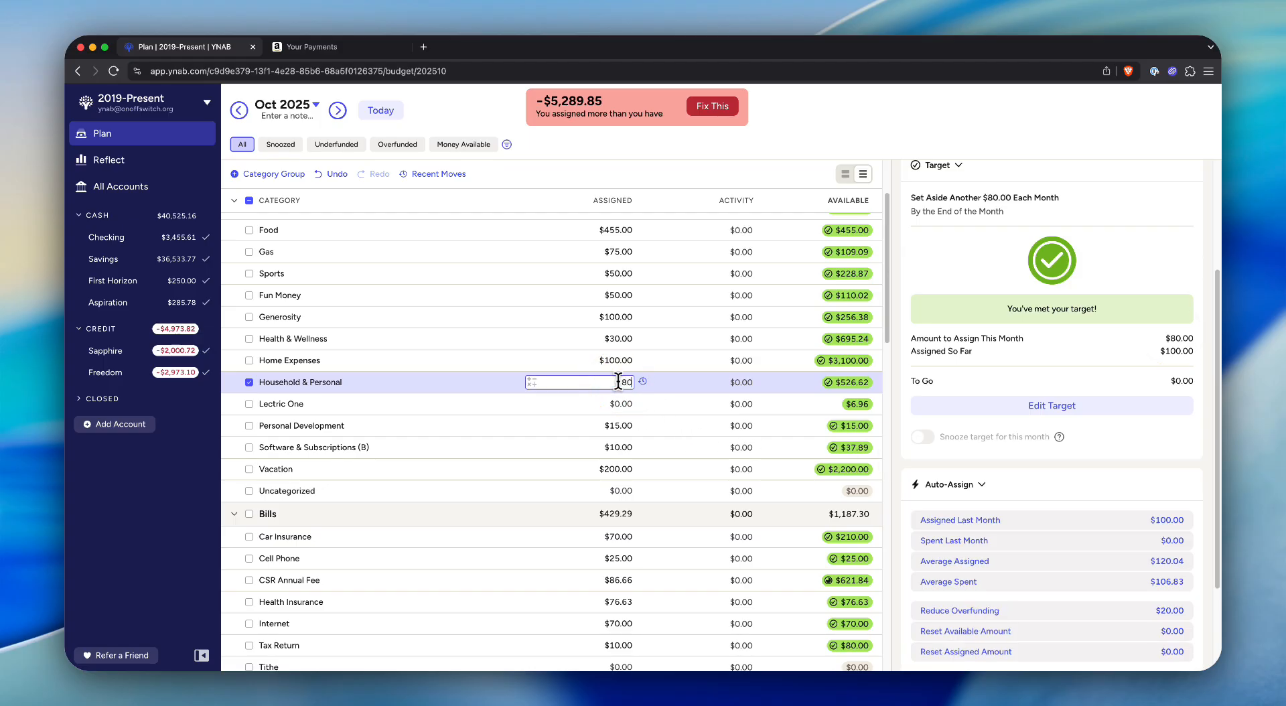
{"action": "key", "text": "Return"}
{"action": "left_click", "coordinate": [617, 365]}
{"action": "left_click", "coordinate": [627, 381]}
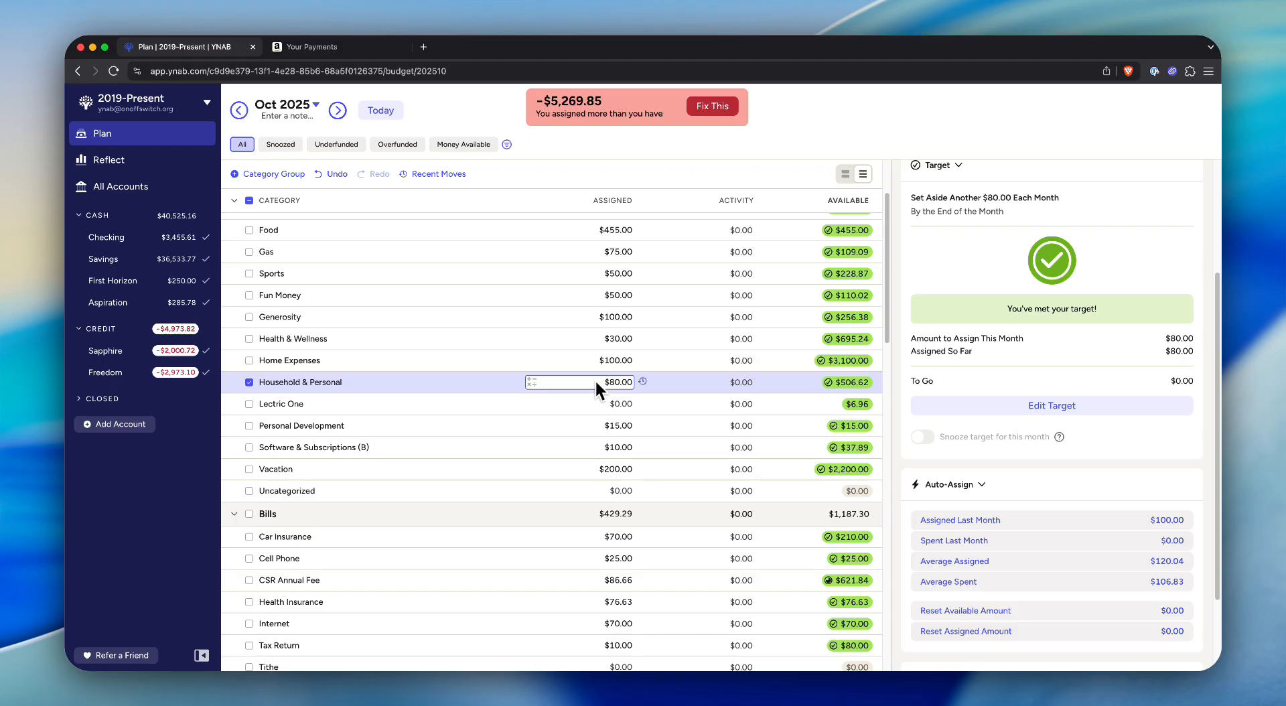
Create a $10.00 monthly target for Lectric One due the last day of the month, and auto-assign its underfunded amount
{"action": "scroll", "coordinate": [593, 324], "scroll_direction": "up", "scroll_amount": 3}
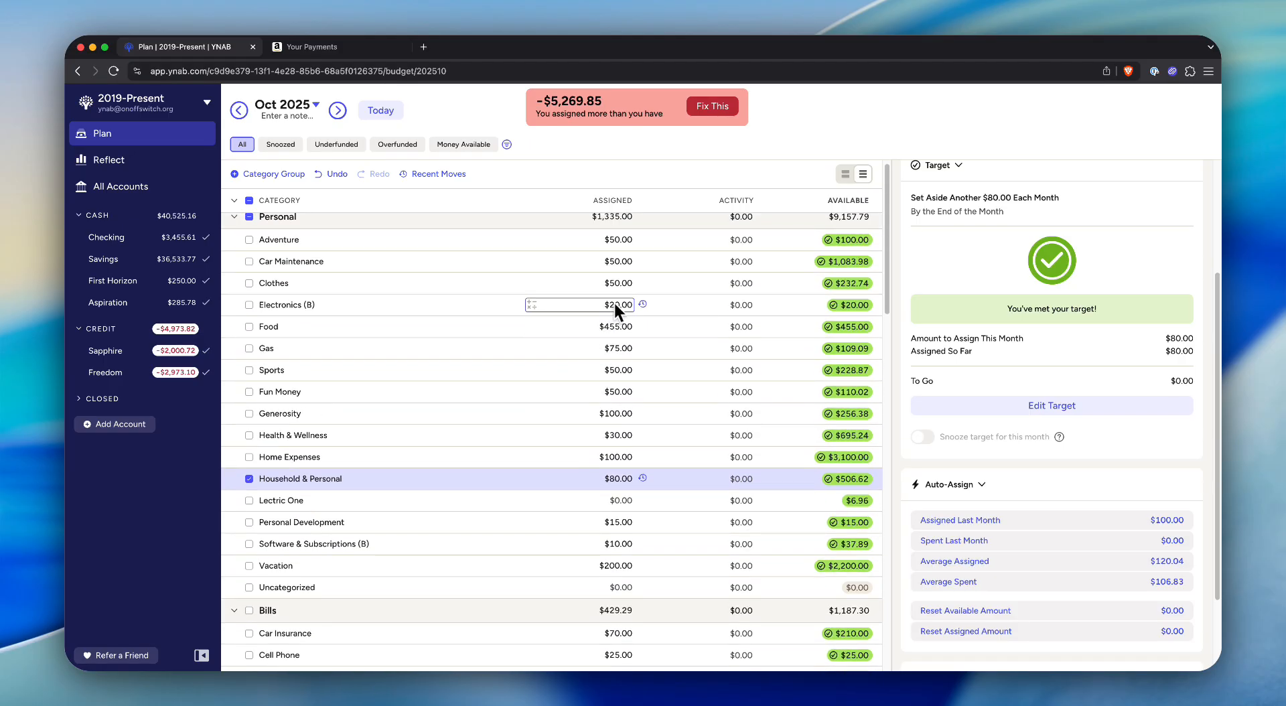
{"action": "scroll", "coordinate": [690, 484], "scroll_direction": "down", "scroll_amount": 3}
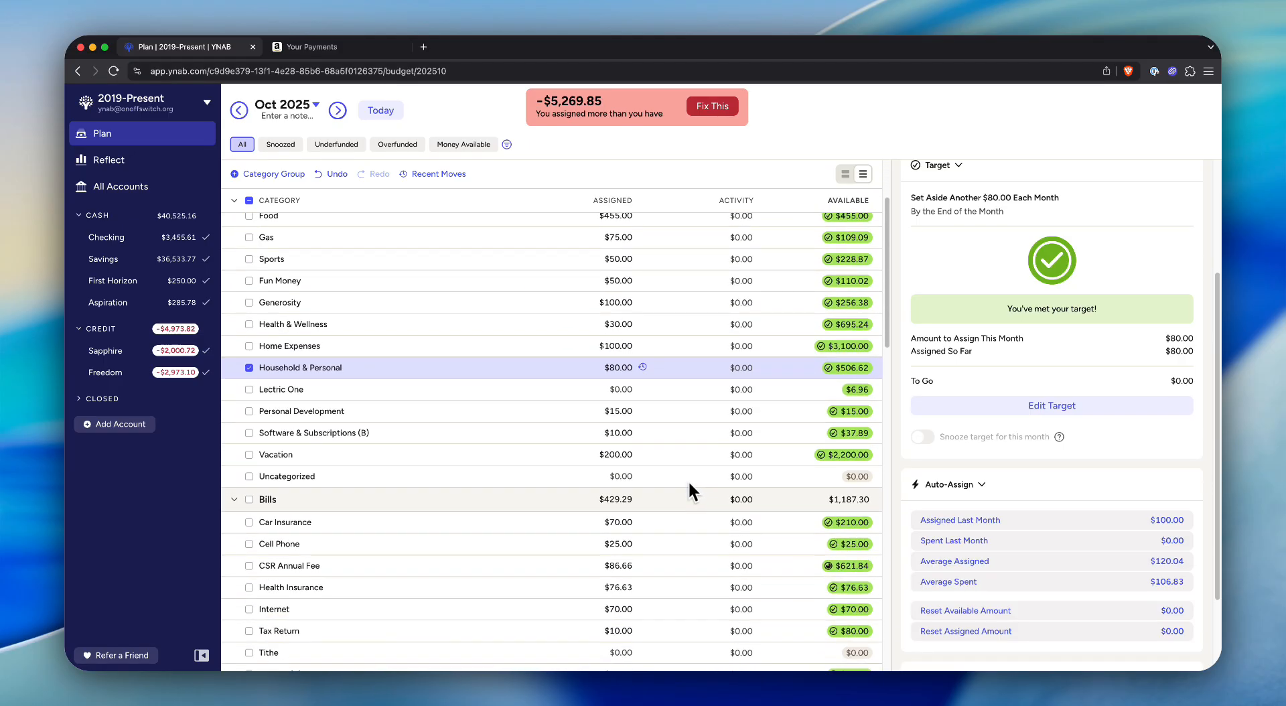
{"action": "left_click", "coordinate": [379, 393]}
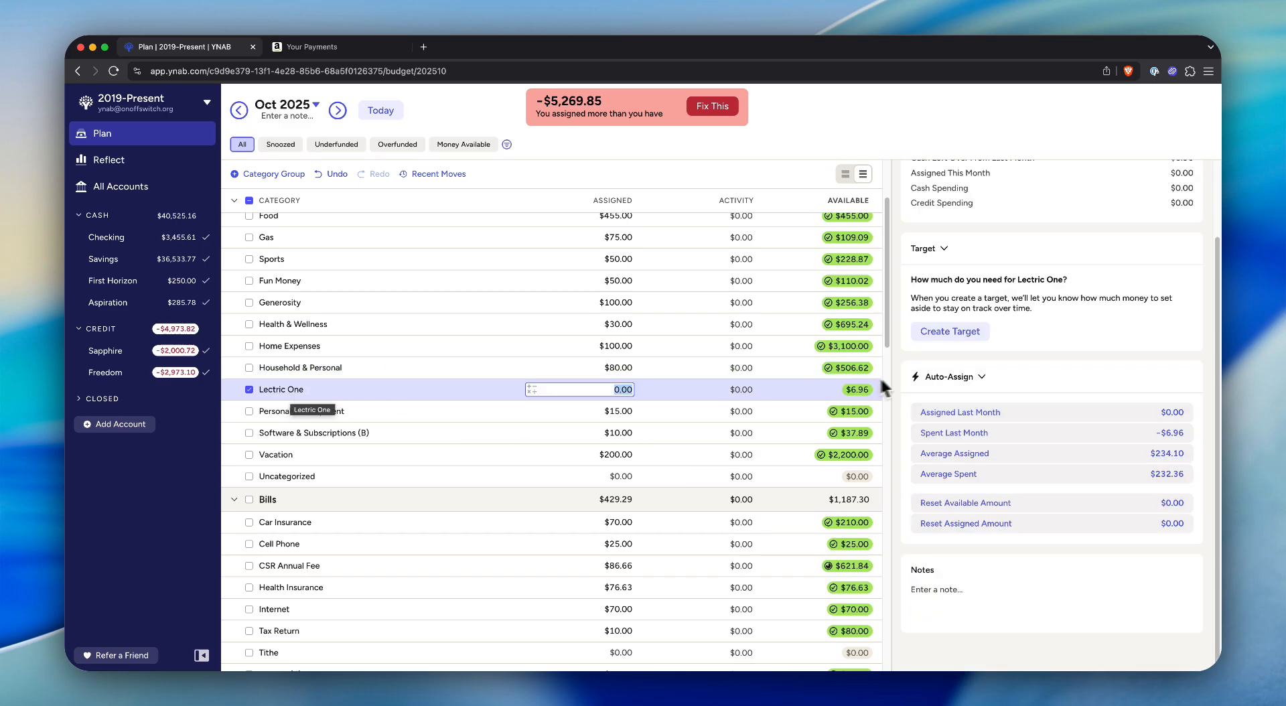
{"action": "left_click", "coordinate": [966, 338]}
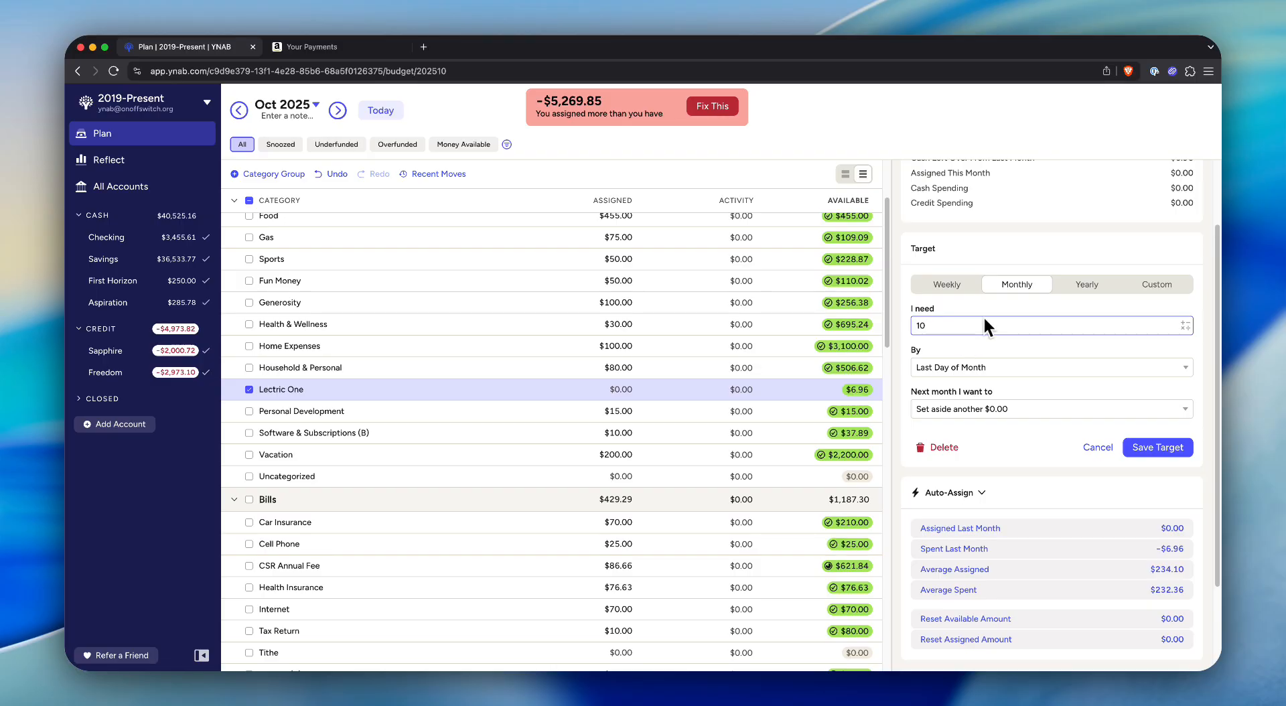
{"action": "key", "text": "Tab"}
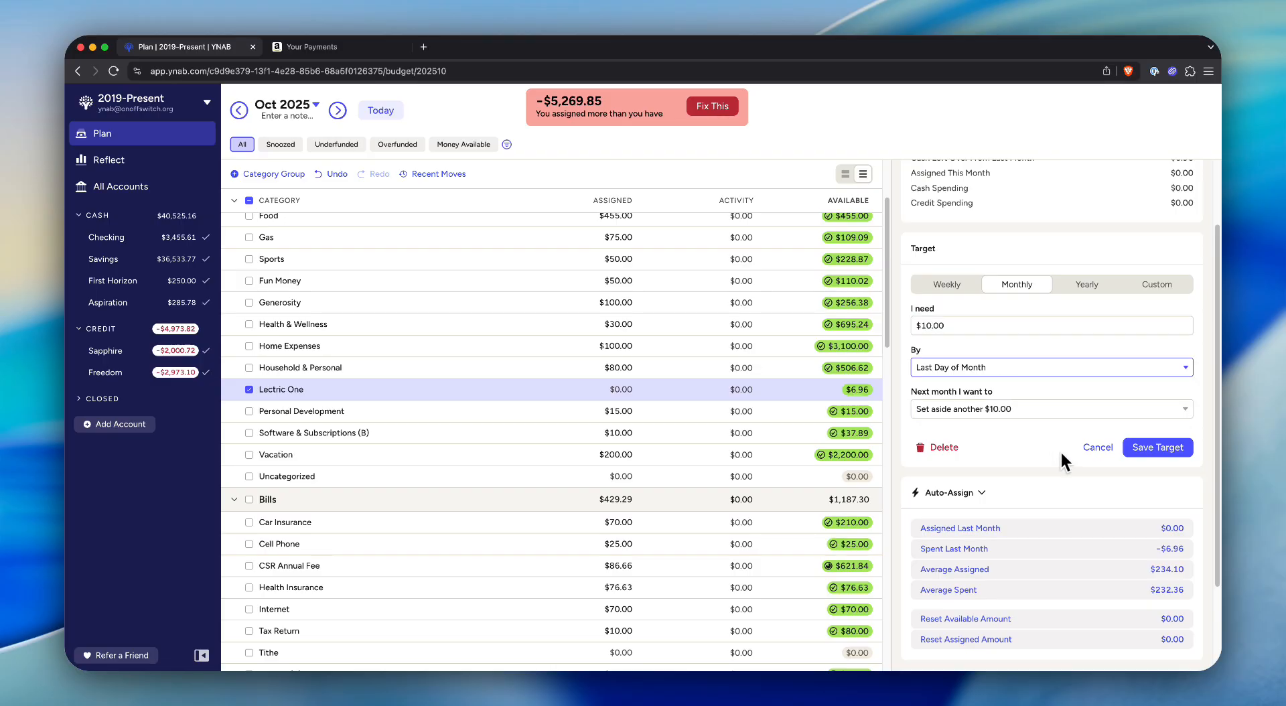
{"action": "left_click", "coordinate": [1148, 450]}
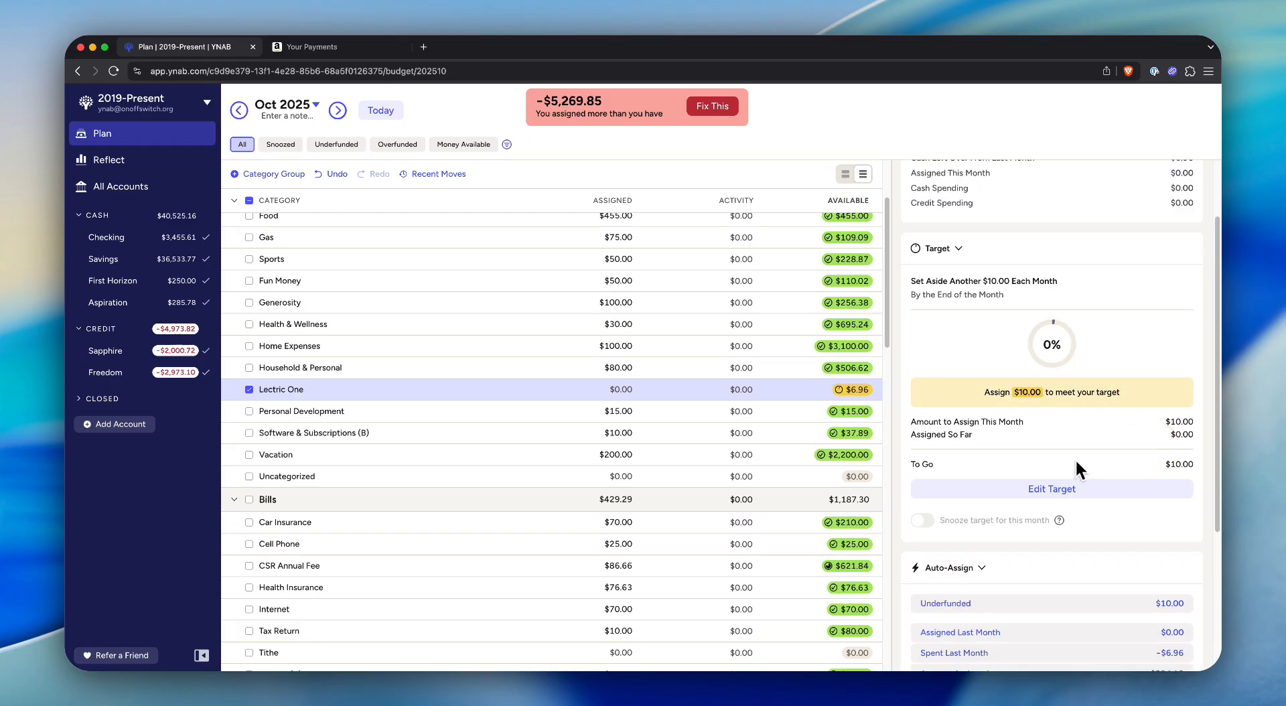
{"action": "left_click", "coordinate": [1028, 603]}
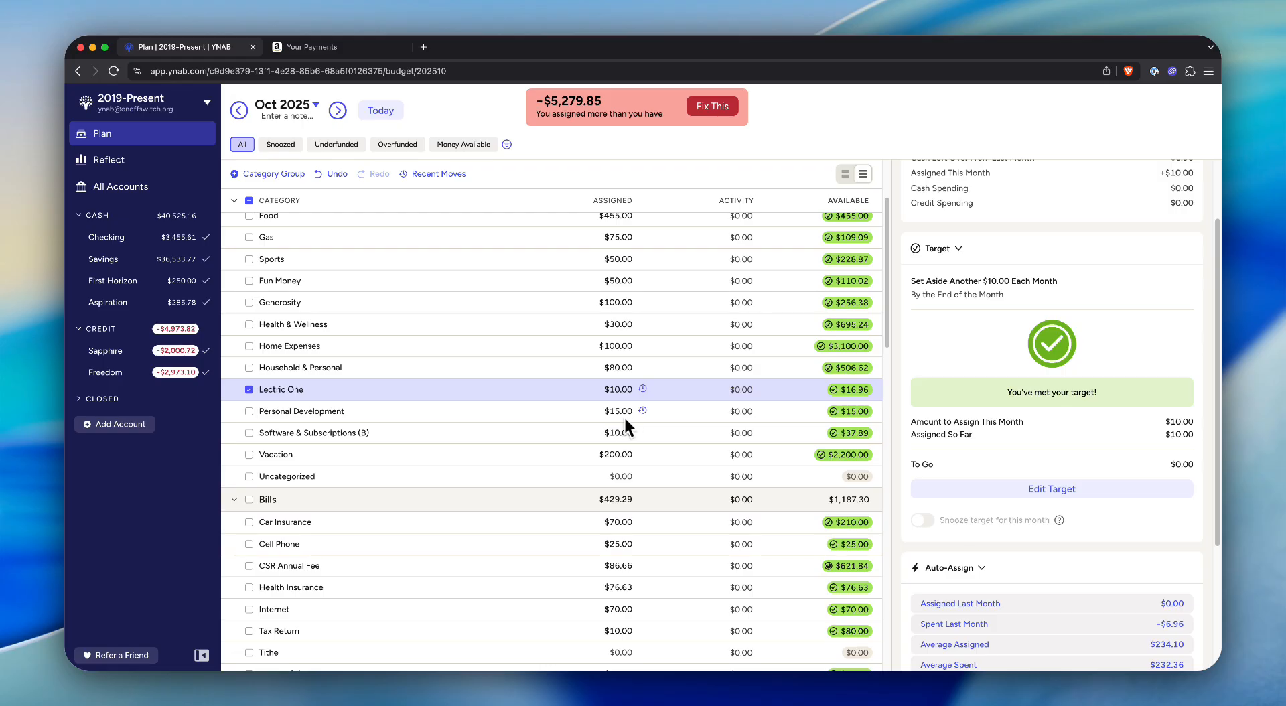
Review the October assigned and available amounts for the rest of the Personal group and for Bills, Pickleball and Savings
{"action": "scroll", "coordinate": [636, 418], "scroll_direction": "down", "scroll_amount": 1}
{"action": "scroll", "coordinate": [634, 415], "scroll_direction": "down", "scroll_amount": 3}
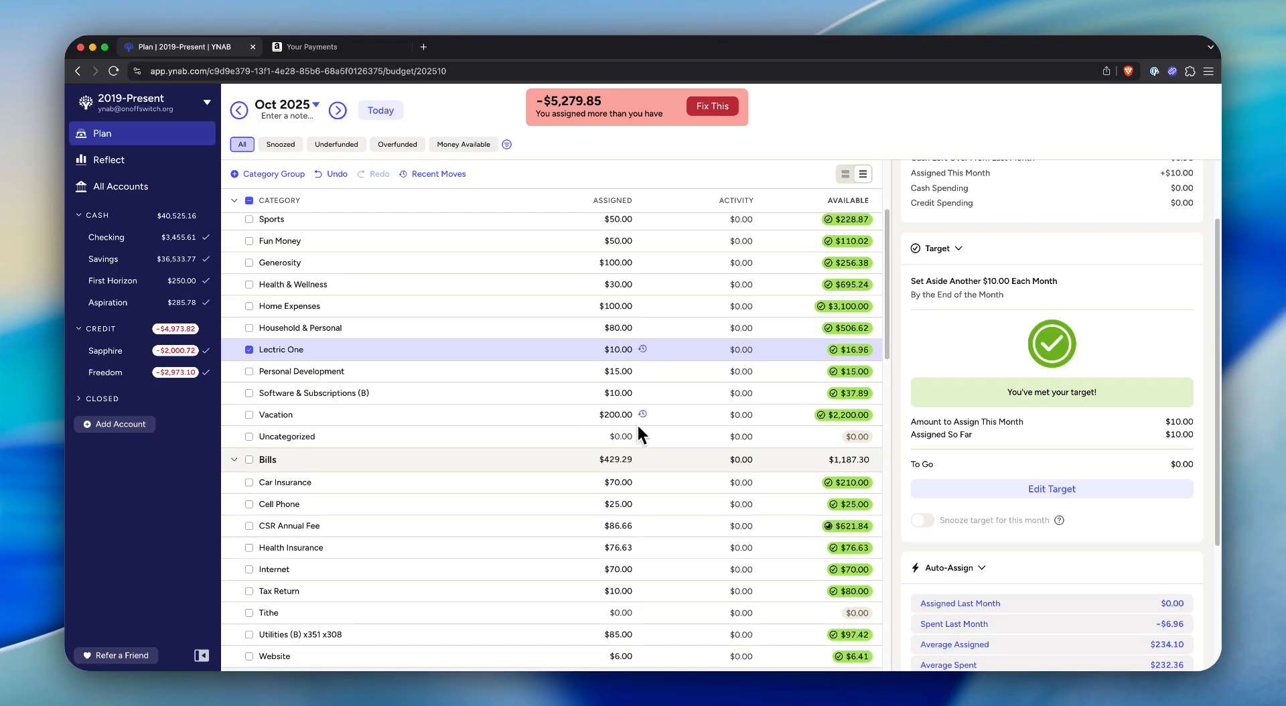
{"action": "scroll", "coordinate": [649, 451], "scroll_direction": "down", "scroll_amount": 4}
{"action": "left_click", "coordinate": [624, 383]}
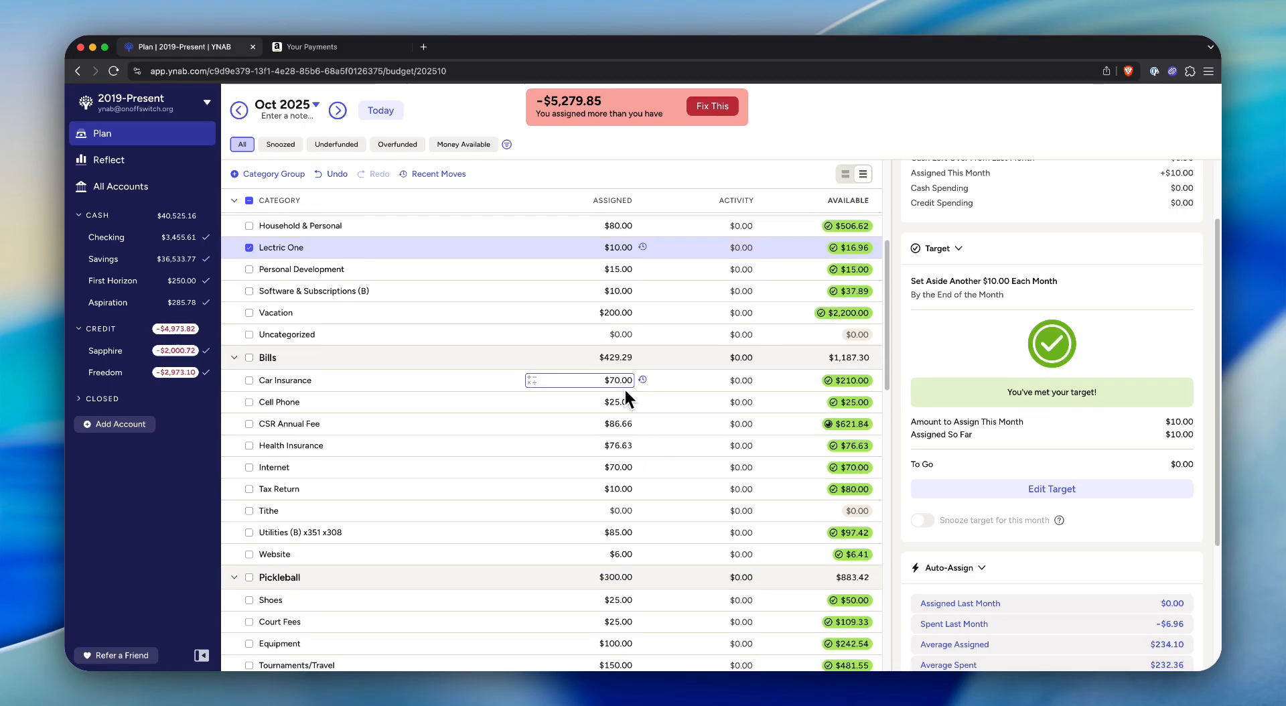
{"action": "scroll", "coordinate": [623, 386], "scroll_direction": "down", "scroll_amount": 1}
{"action": "left_click", "coordinate": [623, 391]}
{"action": "scroll", "coordinate": [624, 391], "scroll_direction": "down", "scroll_amount": 1}
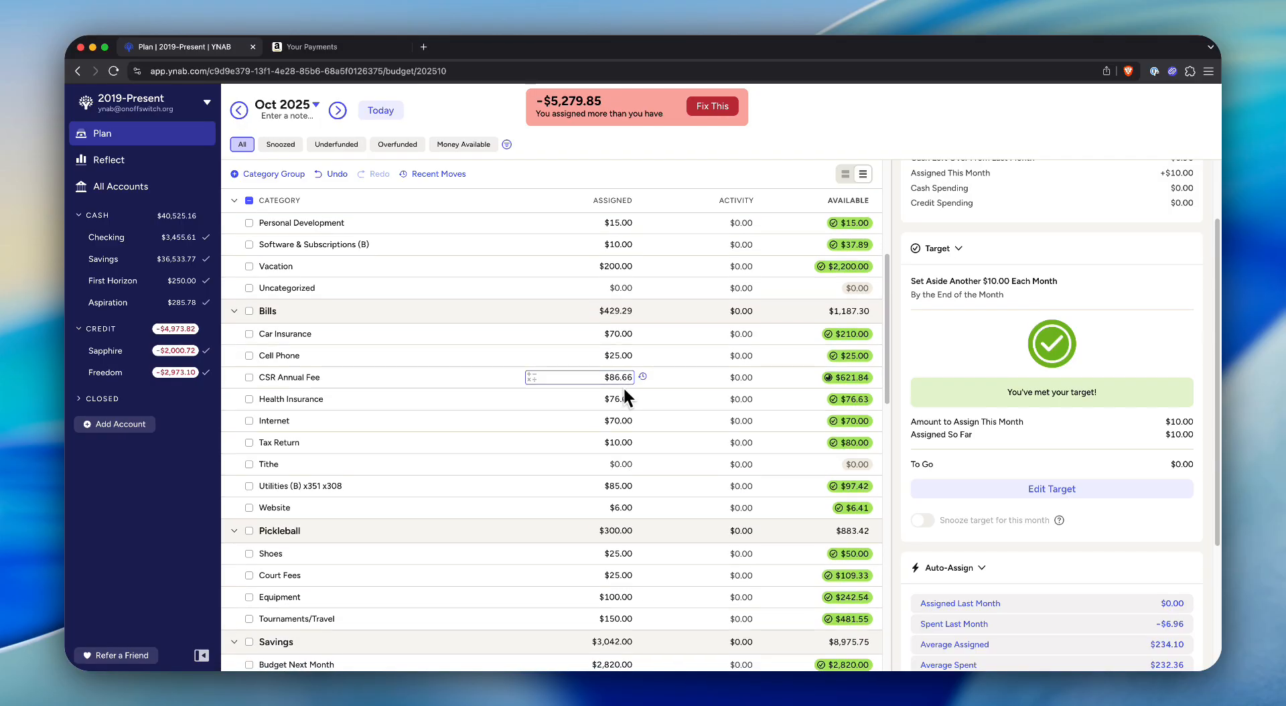
{"action": "left_click", "coordinate": [625, 391]}
{"action": "left_click", "coordinate": [625, 414]}
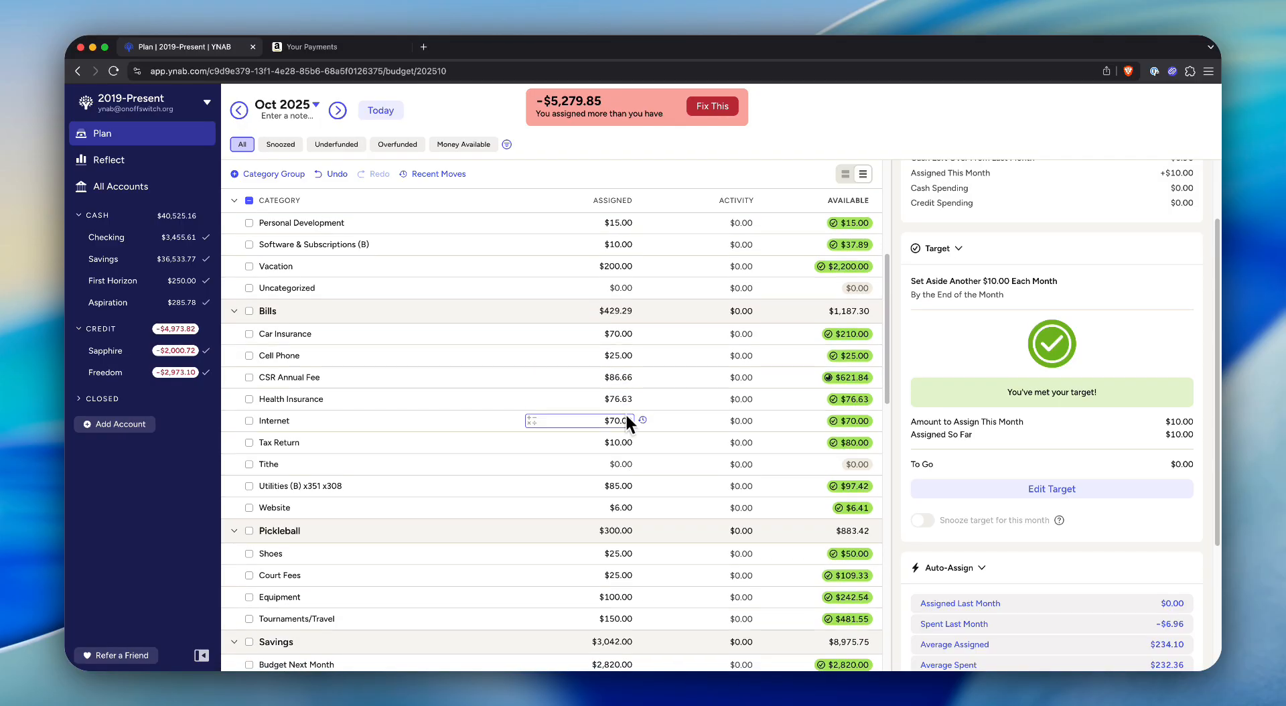
{"action": "scroll", "coordinate": [625, 415], "scroll_direction": "down", "scroll_amount": 1}
{"action": "scroll", "coordinate": [625, 415], "scroll_direction": "down", "scroll_amount": 1}
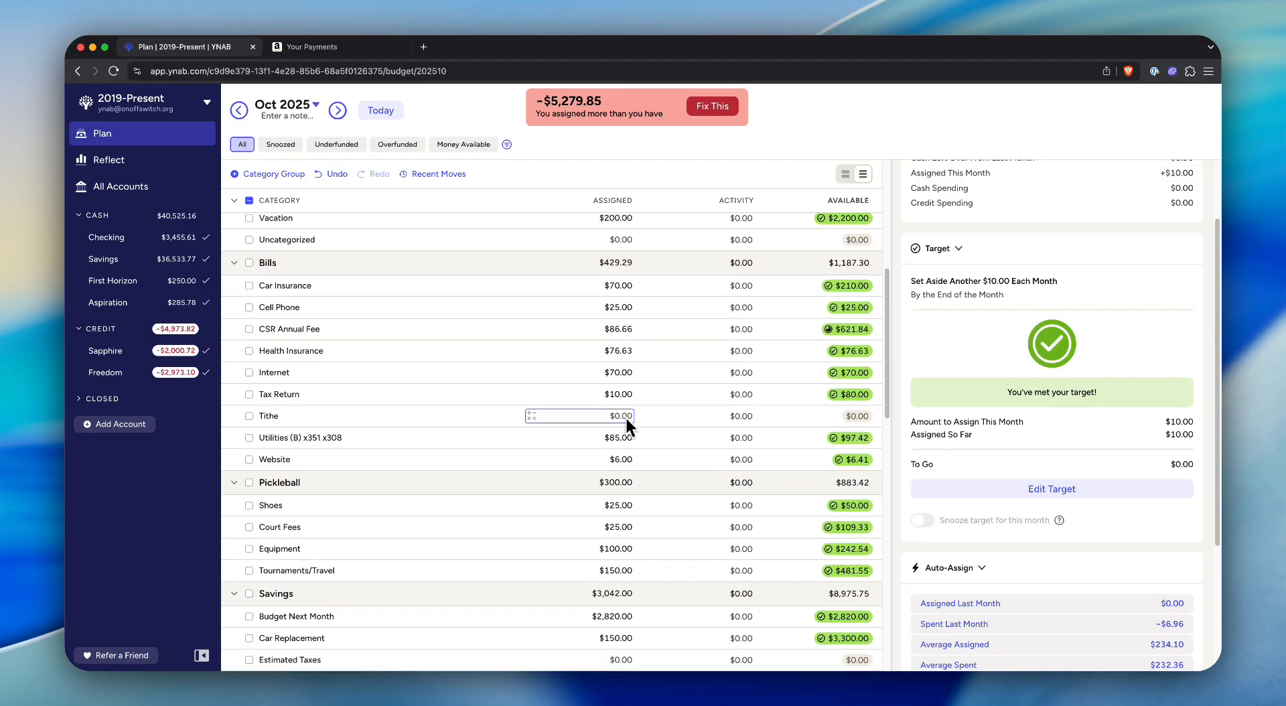
{"action": "scroll", "coordinate": [625, 415], "scroll_direction": "down", "scroll_amount": 1}
{"action": "scroll", "coordinate": [625, 415], "scroll_direction": "down", "scroll_amount": 2}
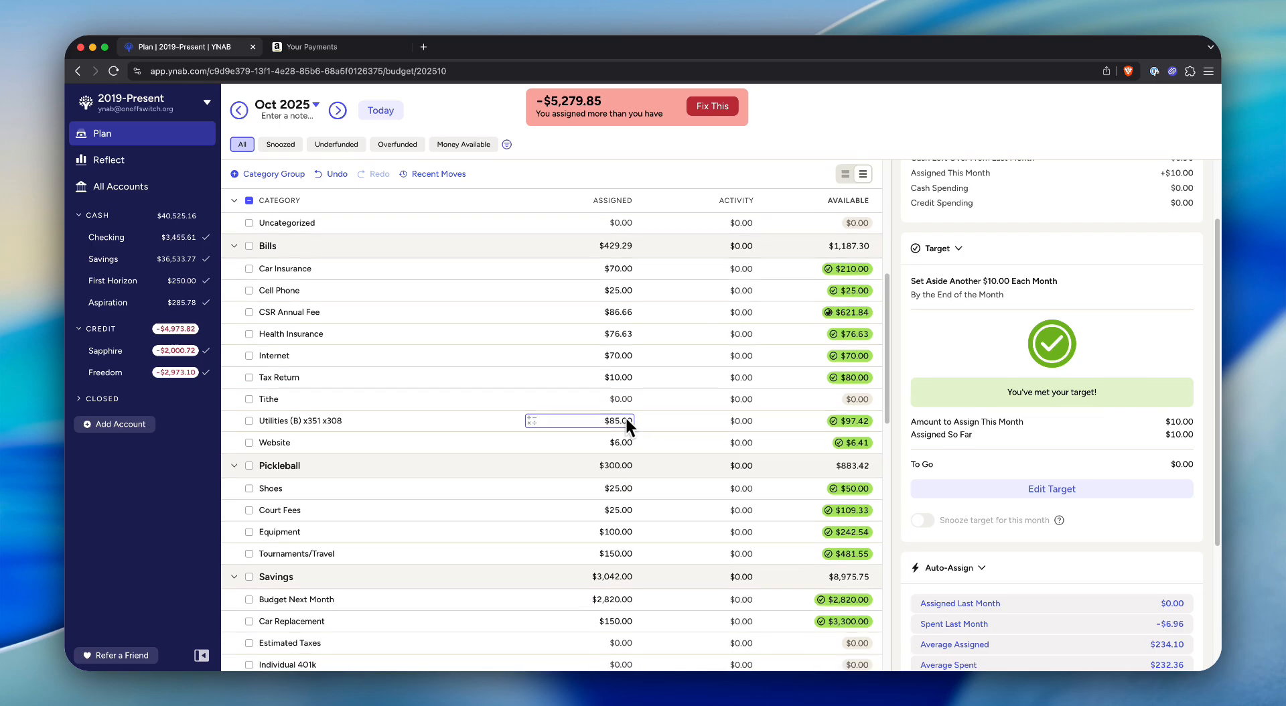
{"action": "scroll", "coordinate": [625, 415], "scroll_direction": "down", "scroll_amount": 3}
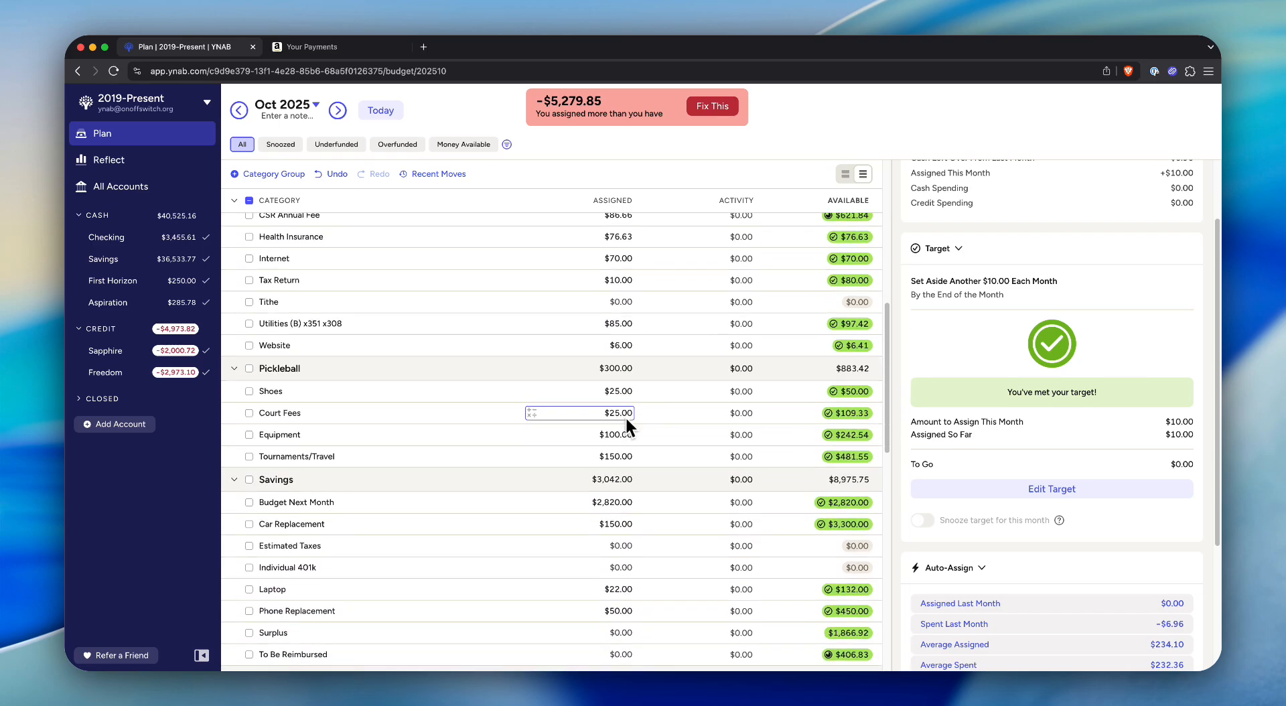
{"action": "scroll", "coordinate": [625, 405], "scroll_direction": "down", "scroll_amount": 4}
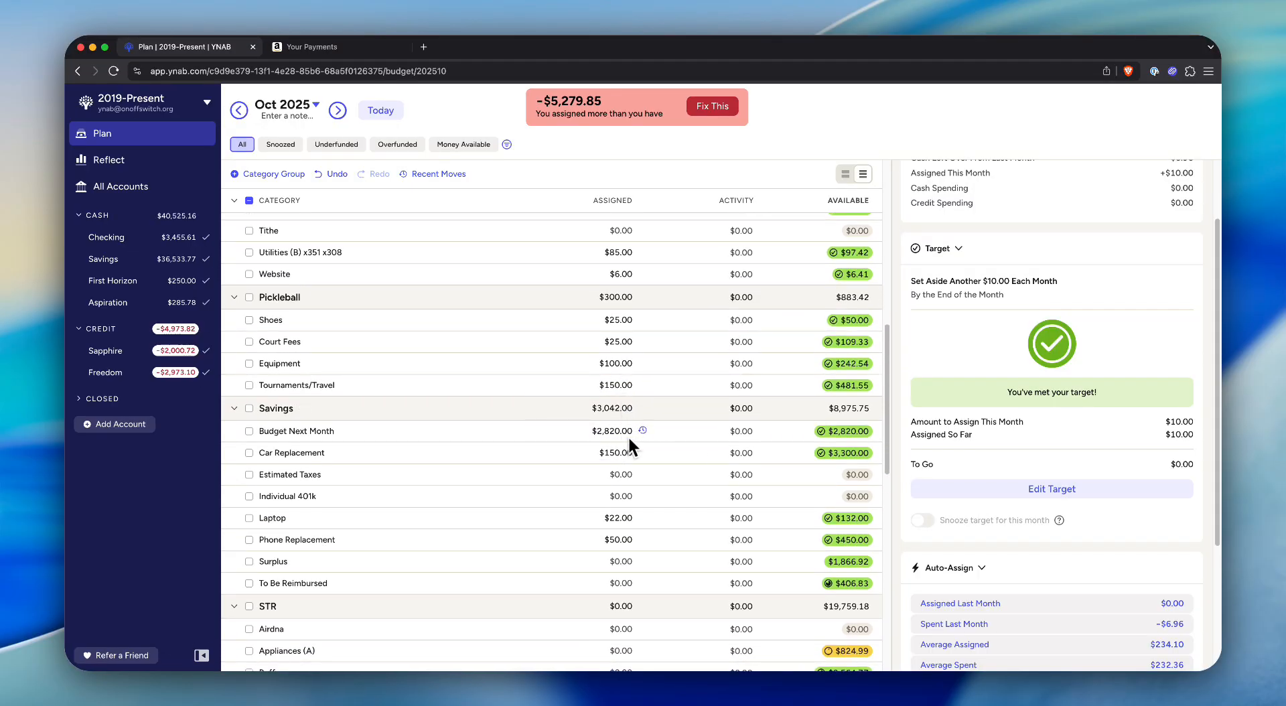
Set the October assigned amount for Budget Next Month in the Savings group to $0.00
{"action": "left_click", "coordinate": [621, 433]}
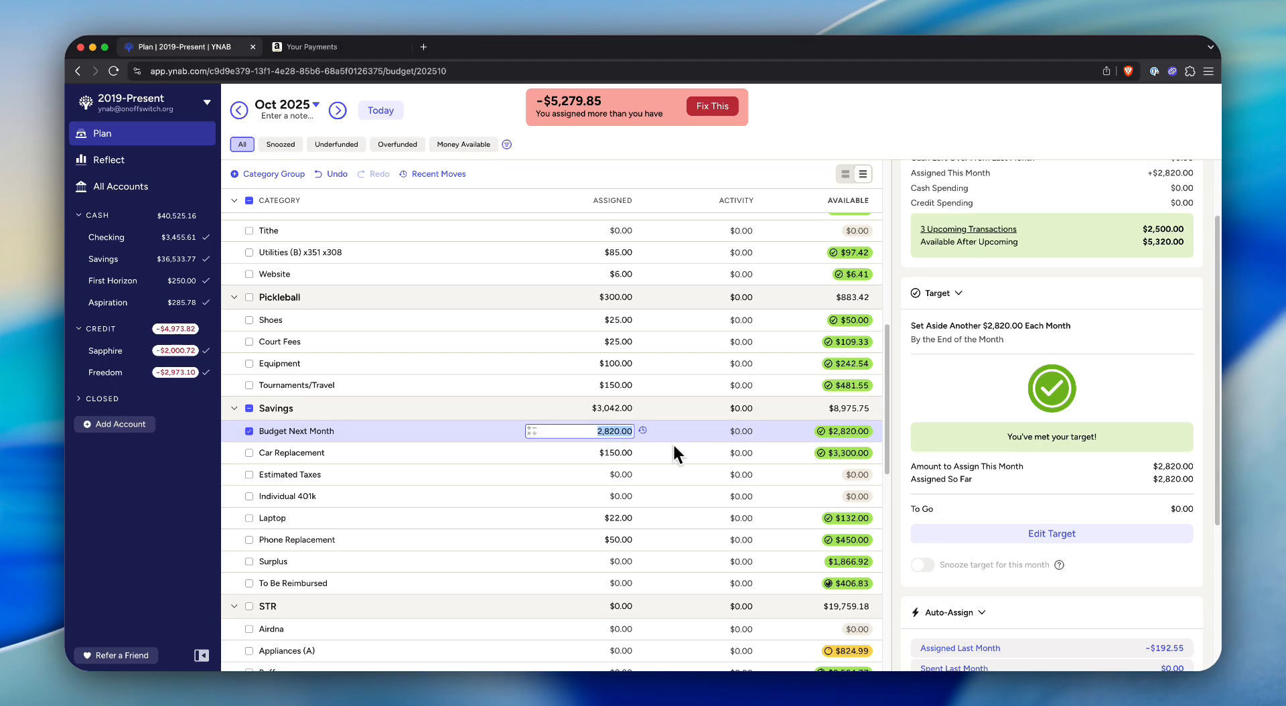
{"action": "key", "text": "BackSpace"}
{"action": "left_click", "coordinate": [798, 433]}
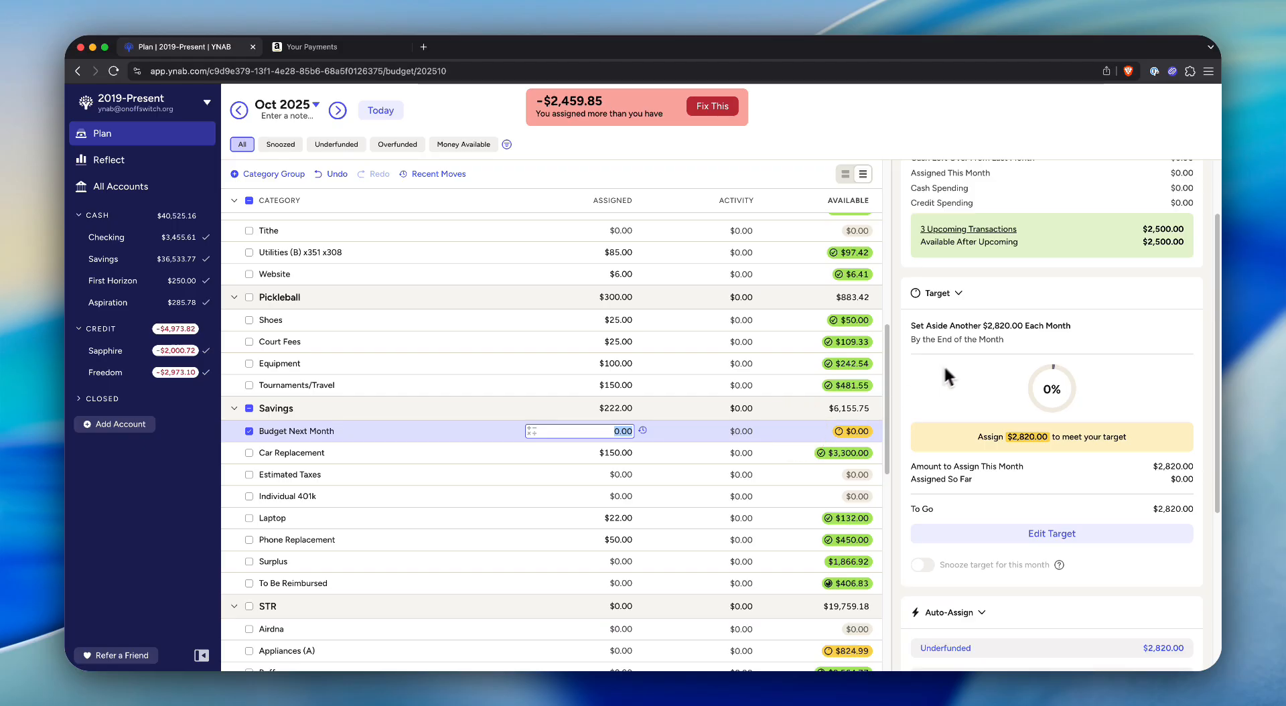
Inspect the upcoming transactions for Budget Next Month, closing the list and deselecting the category
{"action": "left_click", "coordinate": [985, 232]}
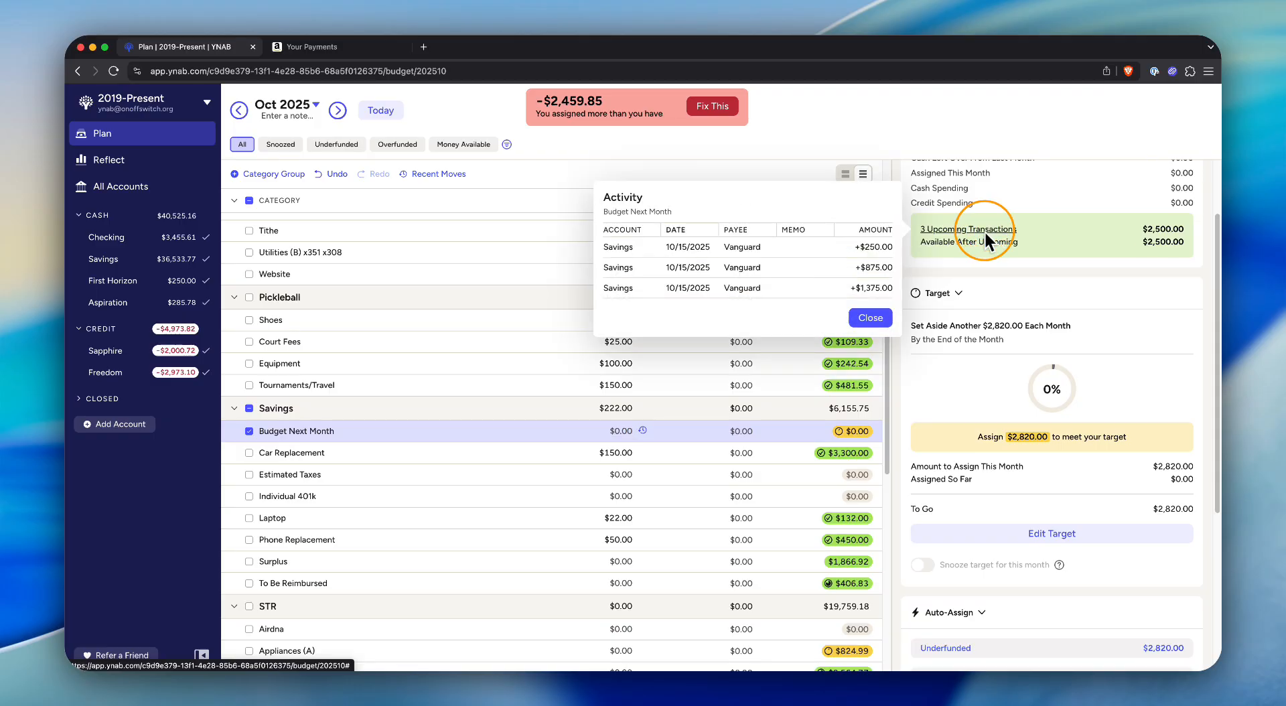
{"action": "left_click", "coordinate": [870, 317]}
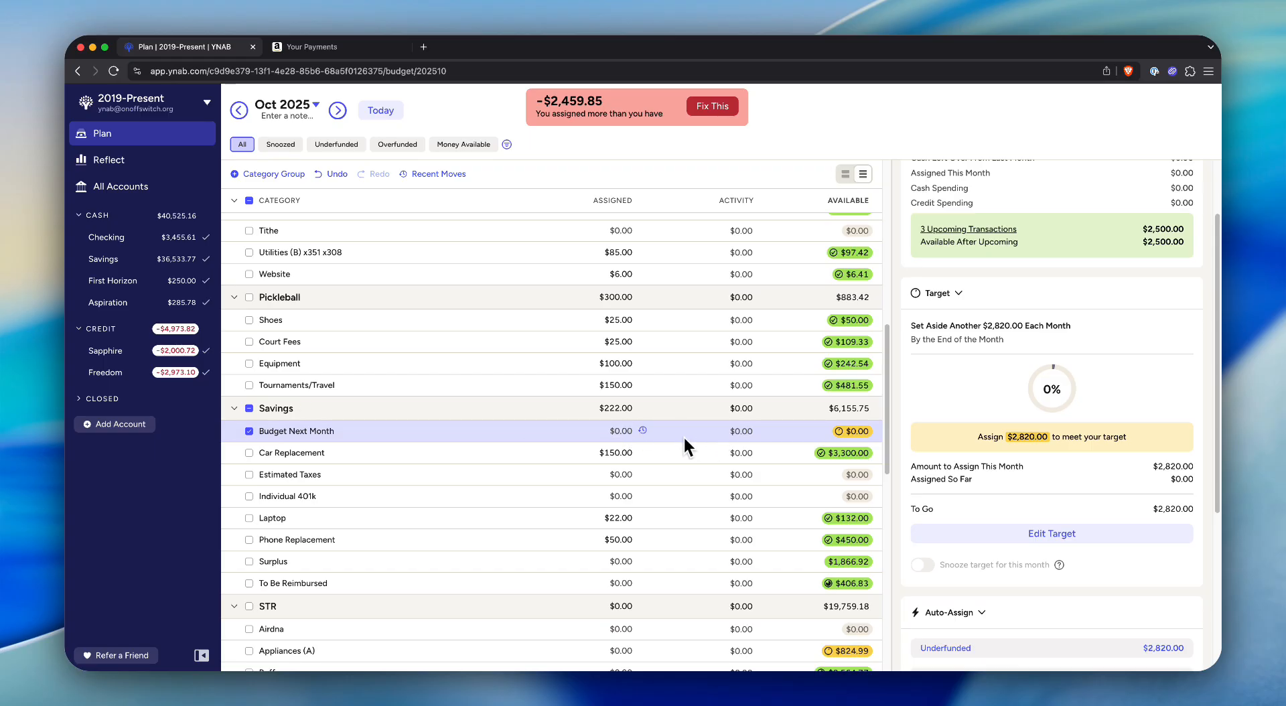
{"action": "left_click", "coordinate": [250, 431]}
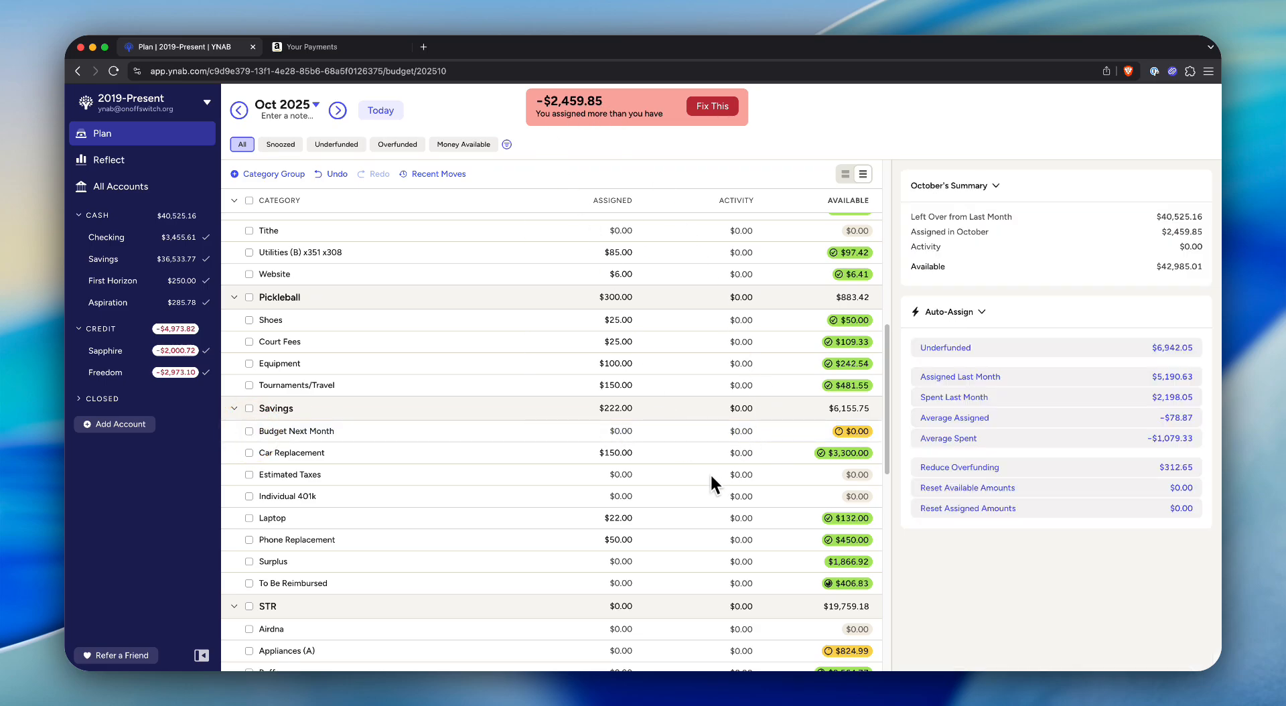
Review the remaining Savings, Subscriptions and Credit Card Payments amounts for October, collapsing the STR group
{"action": "scroll", "coordinate": [711, 475], "scroll_direction": "down", "scroll_amount": 1}
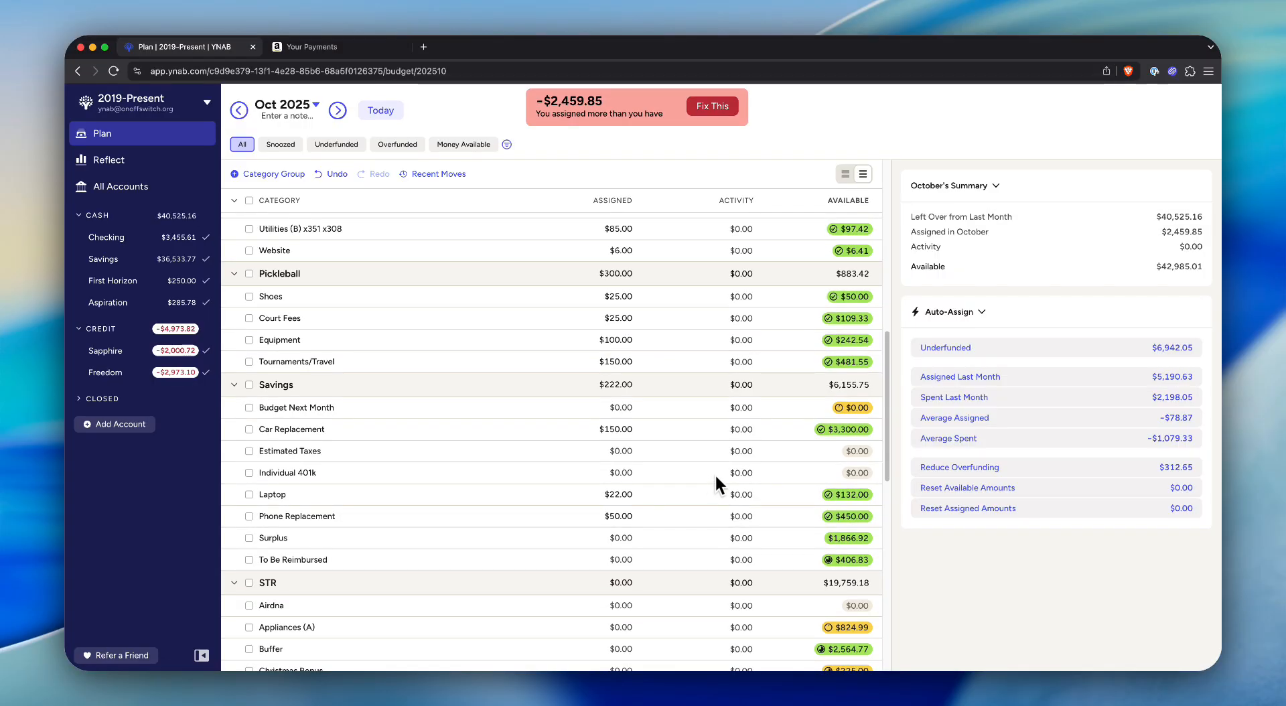
{"action": "scroll", "coordinate": [714, 473], "scroll_direction": "down", "scroll_amount": 1}
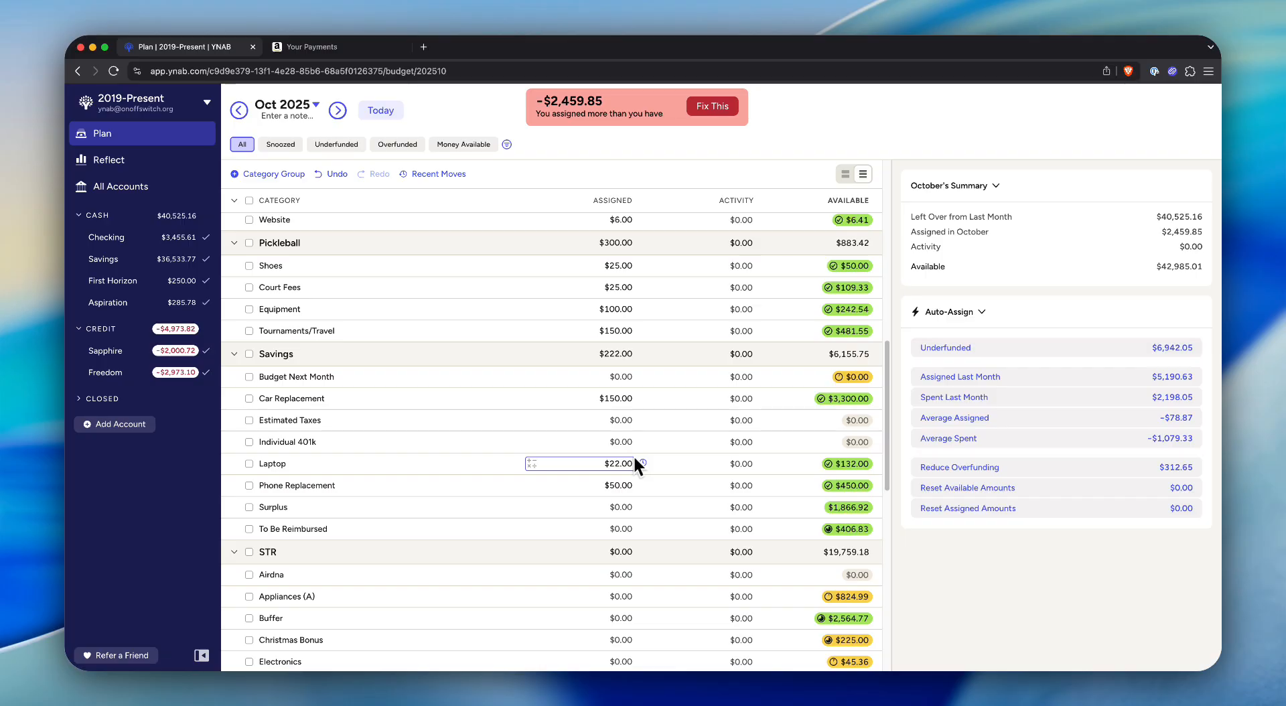
{"action": "scroll", "coordinate": [633, 454], "scroll_direction": "down", "scroll_amount": 1}
{"action": "scroll", "coordinate": [633, 453], "scroll_direction": "down", "scroll_amount": 1}
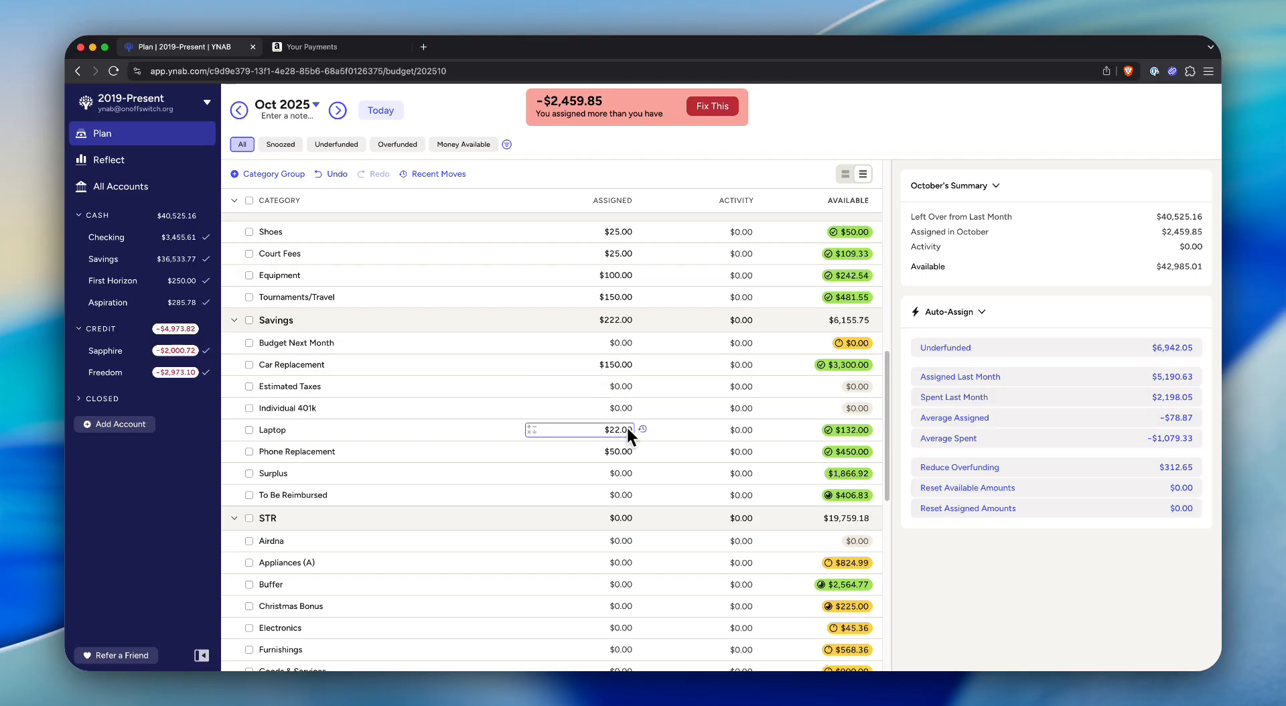
{"action": "scroll", "coordinate": [622, 480], "scroll_direction": "down", "scroll_amount": 1}
{"action": "scroll", "coordinate": [623, 481], "scroll_direction": "down", "scroll_amount": 5}
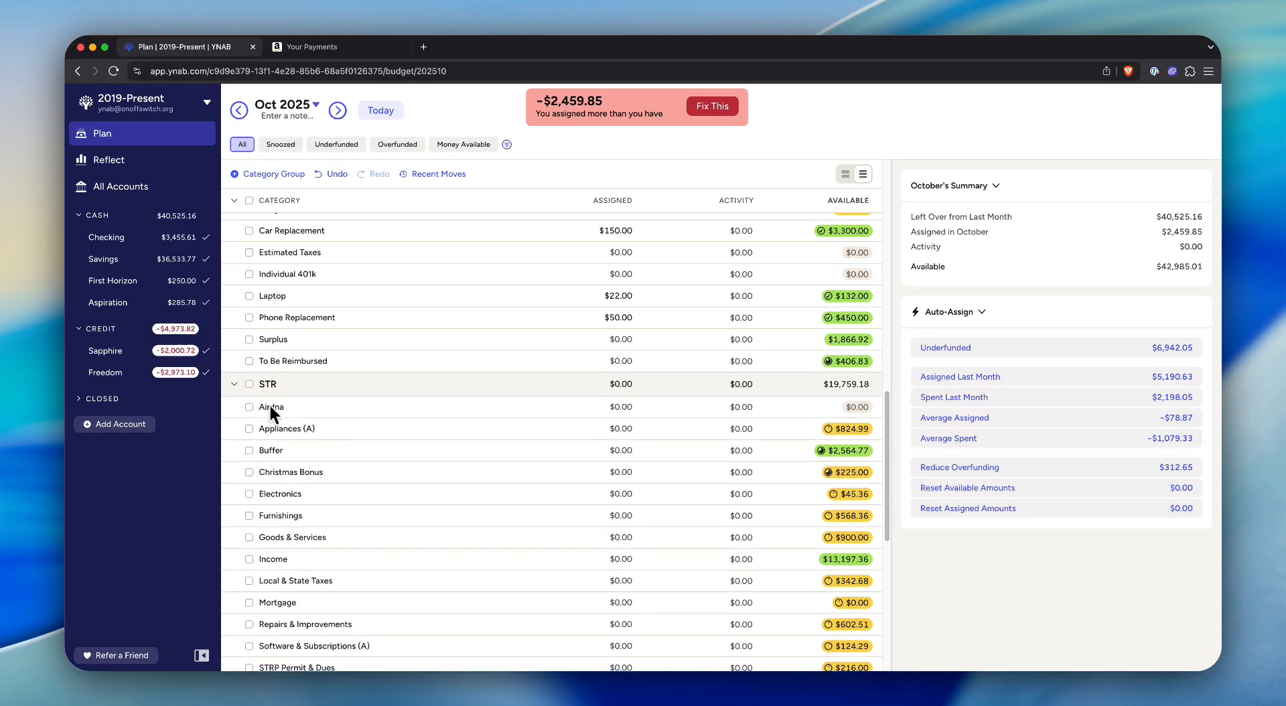
{"action": "left_click", "coordinate": [235, 386]}
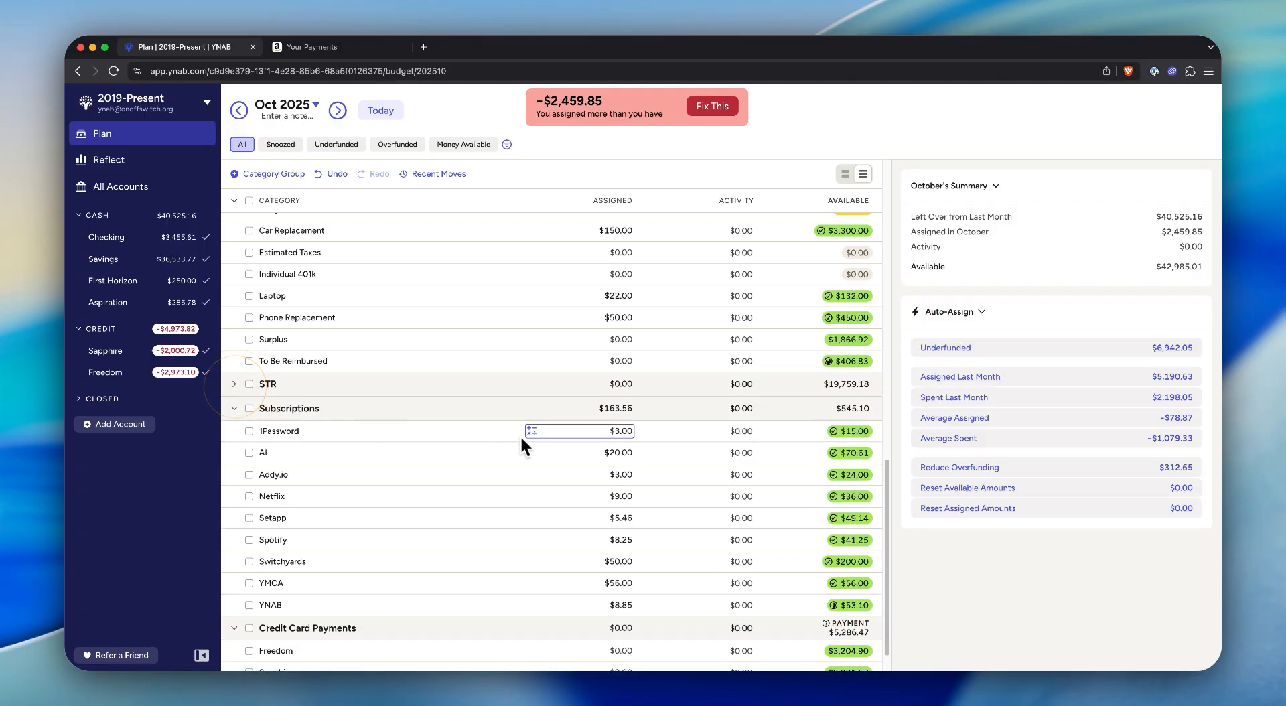
{"action": "scroll", "coordinate": [530, 443], "scroll_direction": "down", "scroll_amount": 2}
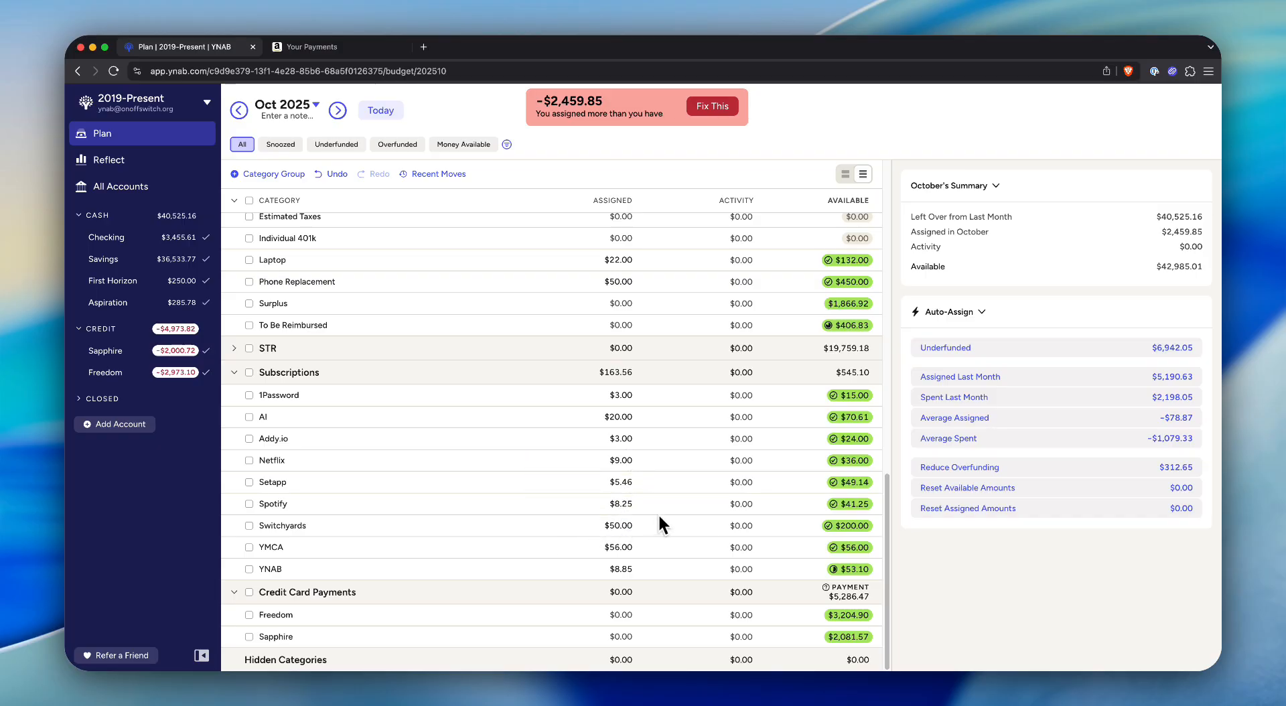
{"action": "scroll", "coordinate": [658, 509], "scroll_direction": "up", "scroll_amount": 1}
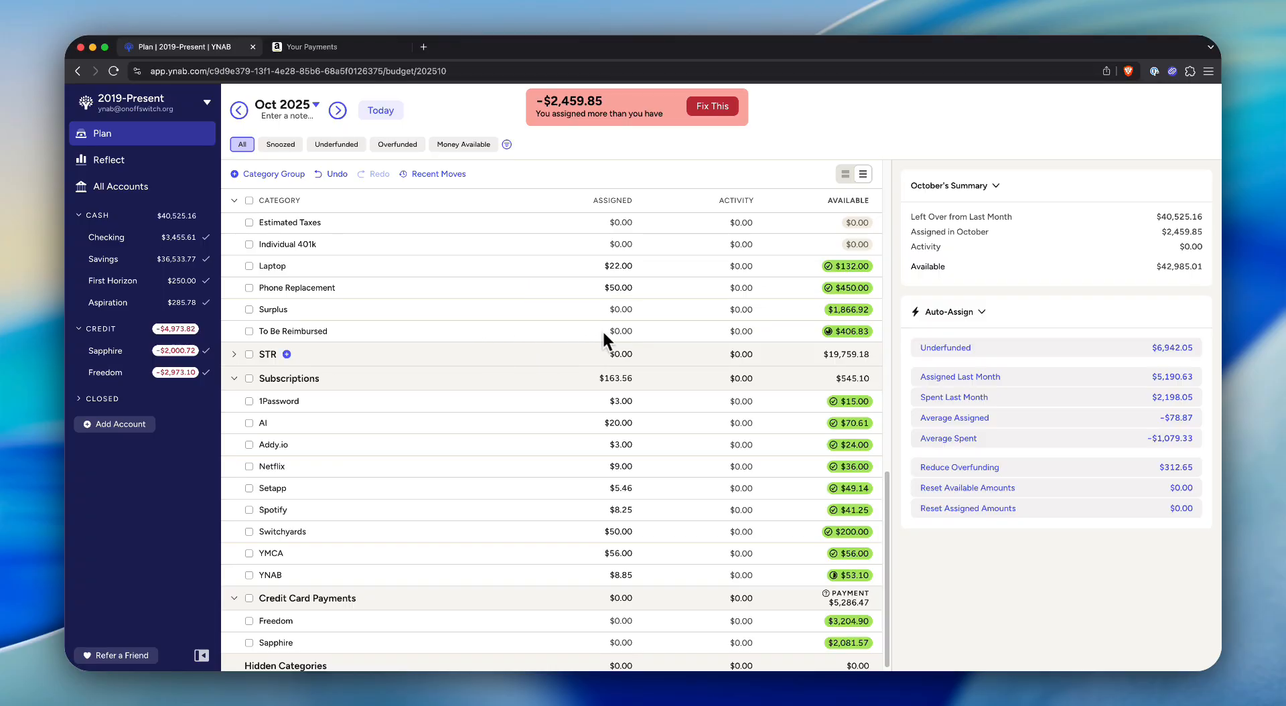
{"action": "left_click", "coordinate": [569, 308]}
{"action": "scroll", "coordinate": [544, 366], "scroll_direction": "up", "scroll_amount": 1}
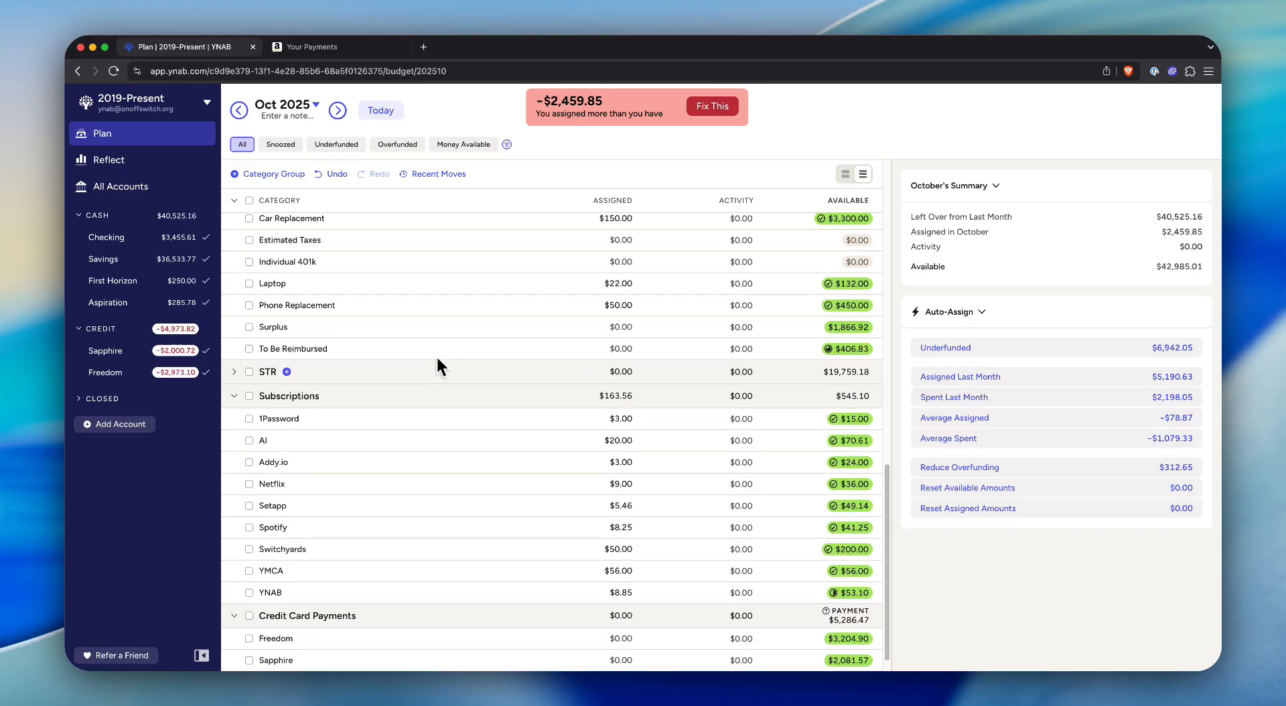
{"action": "scroll", "coordinate": [402, 354], "scroll_direction": "up", "scroll_amount": 1}
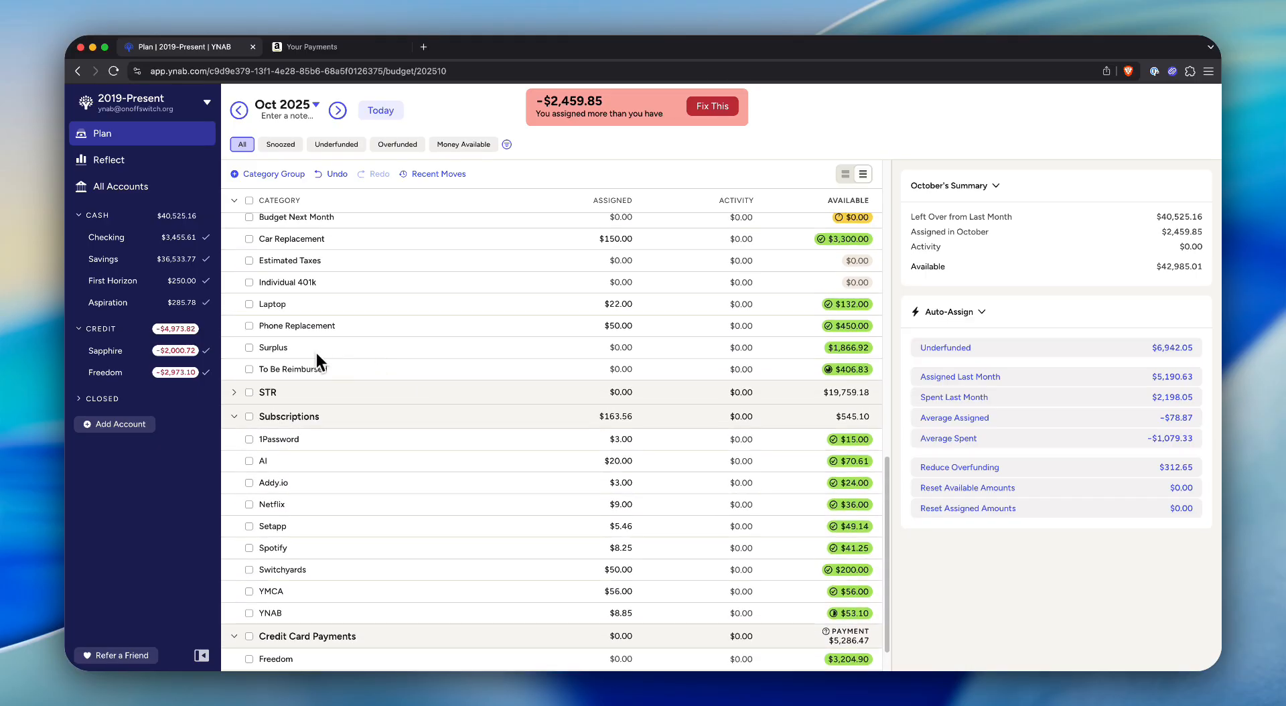
{"action": "left_click", "coordinate": [852, 348]}
{"action": "left_click", "coordinate": [892, 486]}
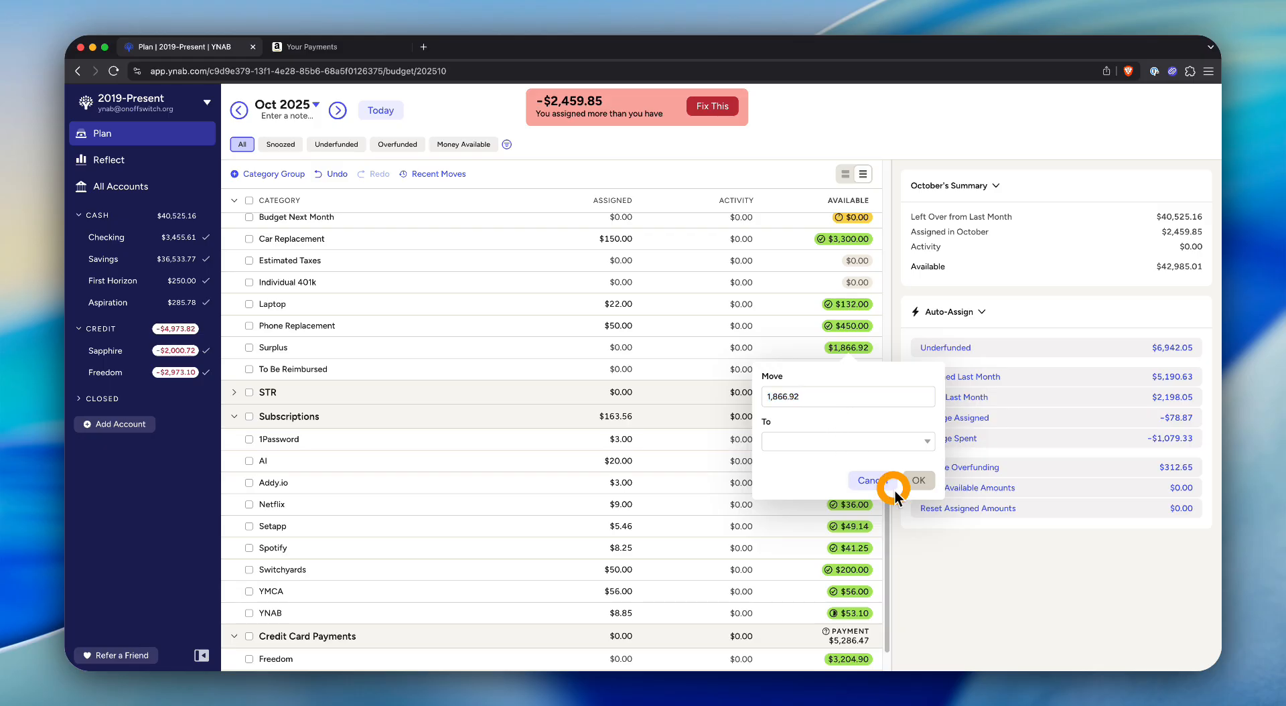
{"action": "left_click", "coordinate": [718, 112]}
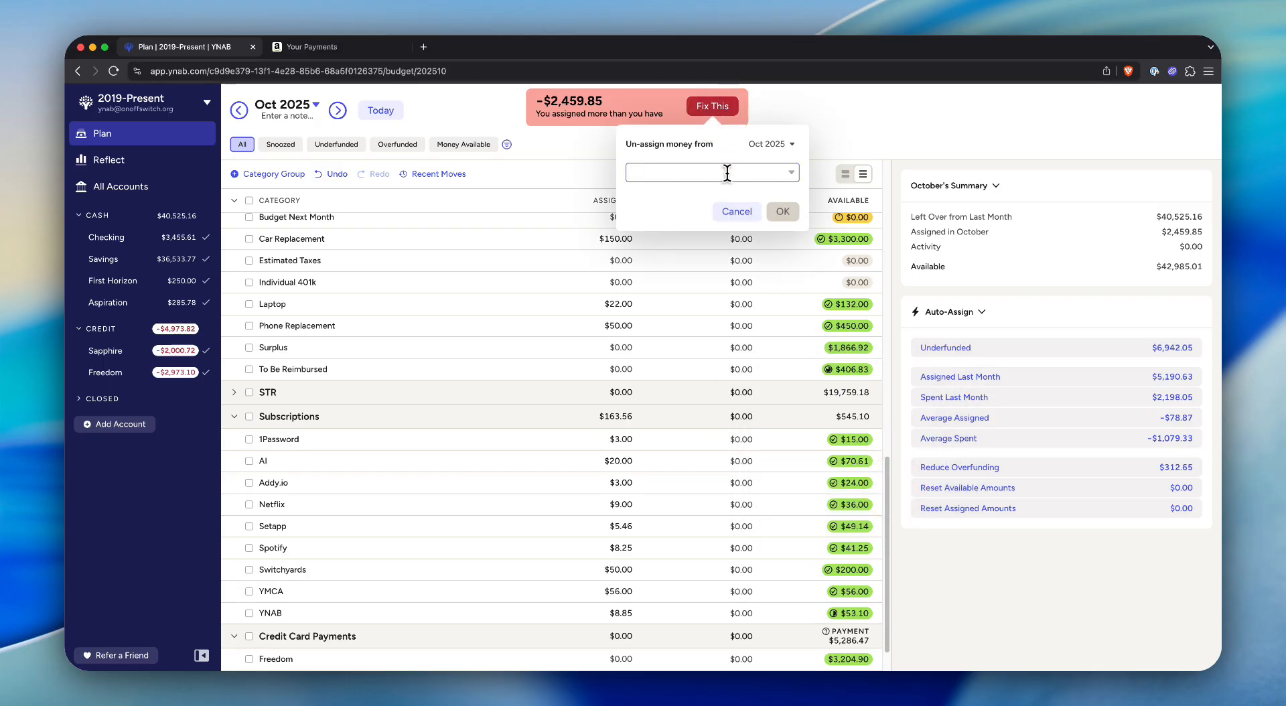
{"action": "left_click", "coordinate": [727, 173]}
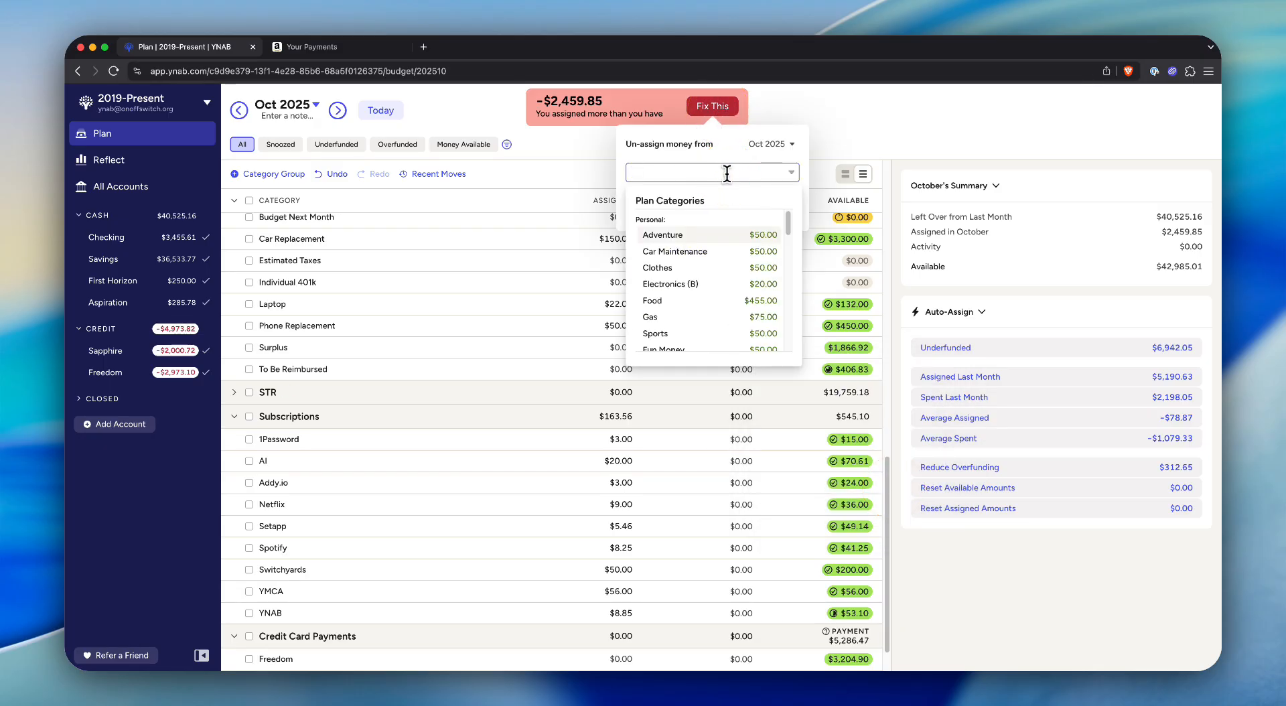
{"action": "type", "text": "surp"}
{"action": "key", "text": "BackSpace"}
{"action": "key", "text": "BackSpace"}
{"action": "key", "text": "BackSpace"}
{"action": "key", "text": "BackSpace"}
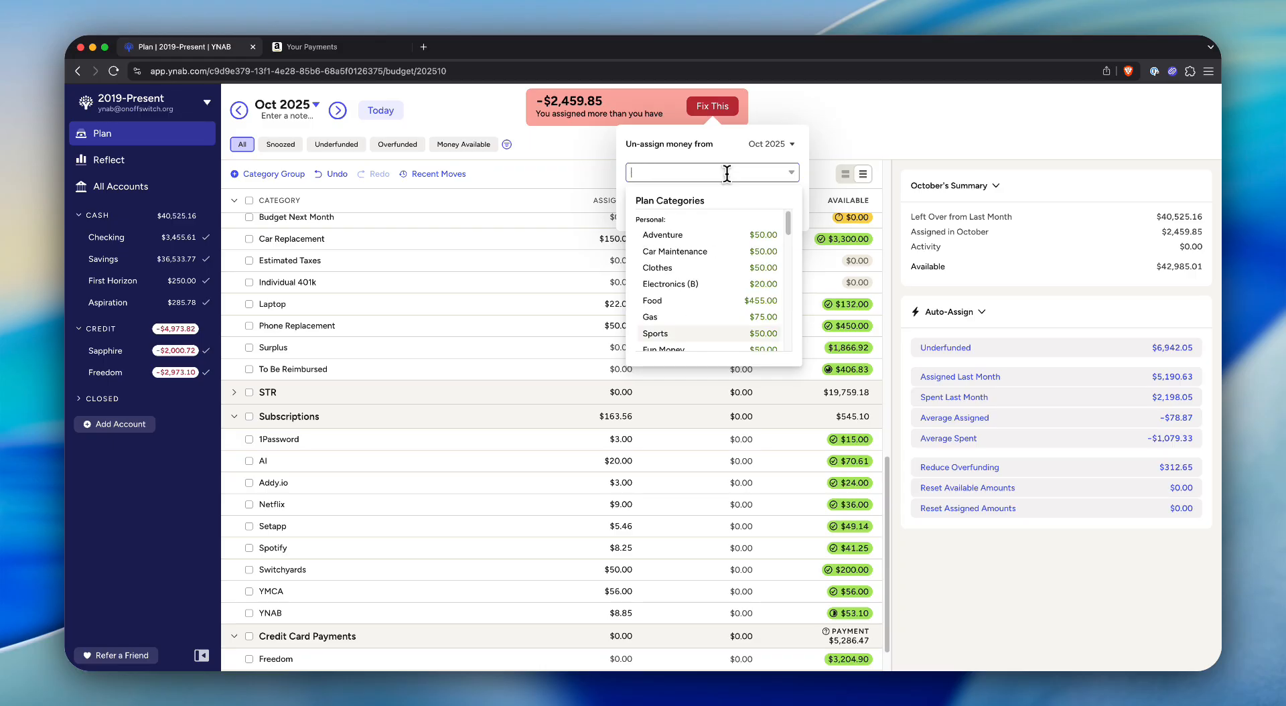
{"action": "key", "text": "Escape"}
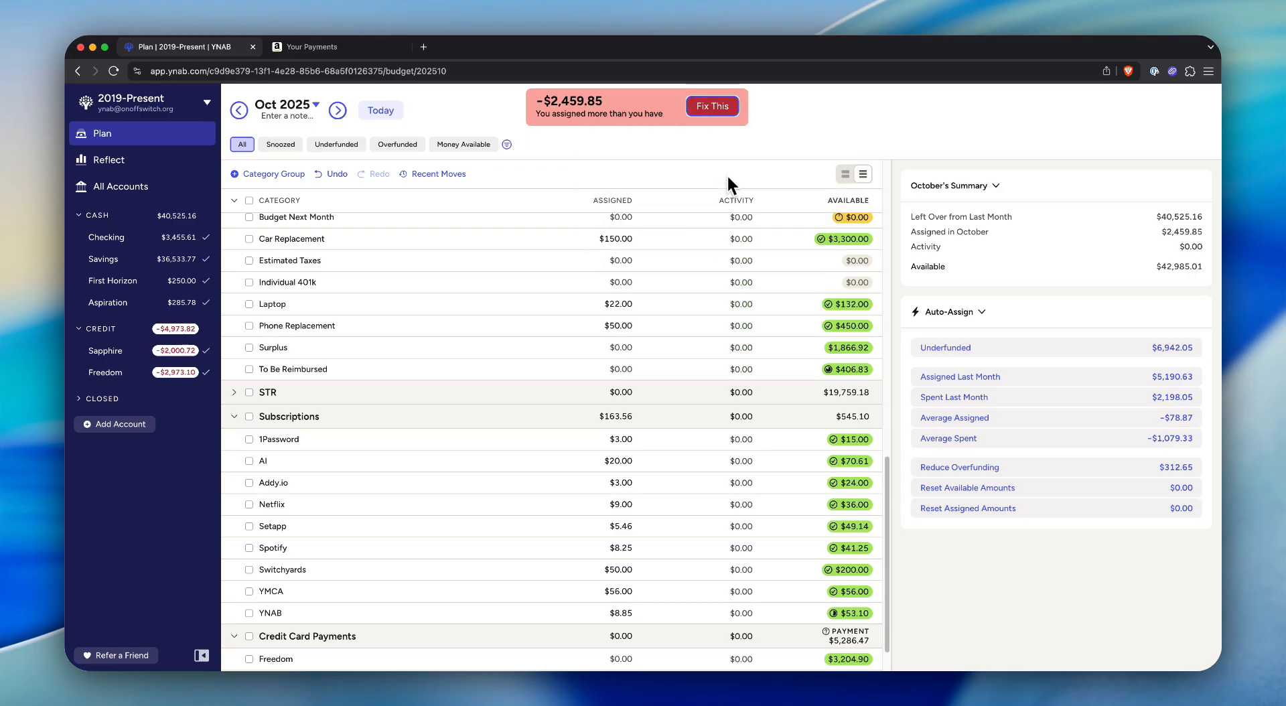
Reduce the October overassignment by un-assigning money from the Surplus category in Savings for Sep 2025
{"action": "left_click", "coordinate": [706, 108]}
{"action": "left_click", "coordinate": [793, 174]}
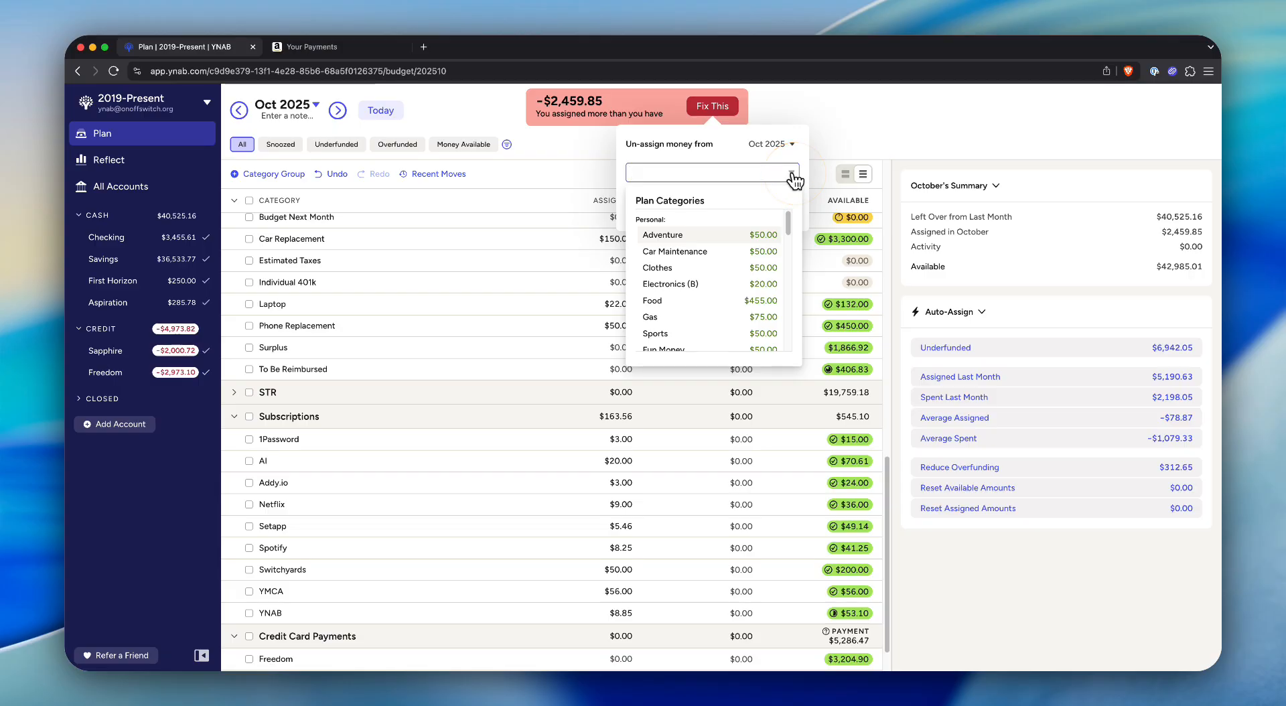
{"action": "left_click", "coordinate": [794, 175]}
{"action": "left_click", "coordinate": [788, 143]}
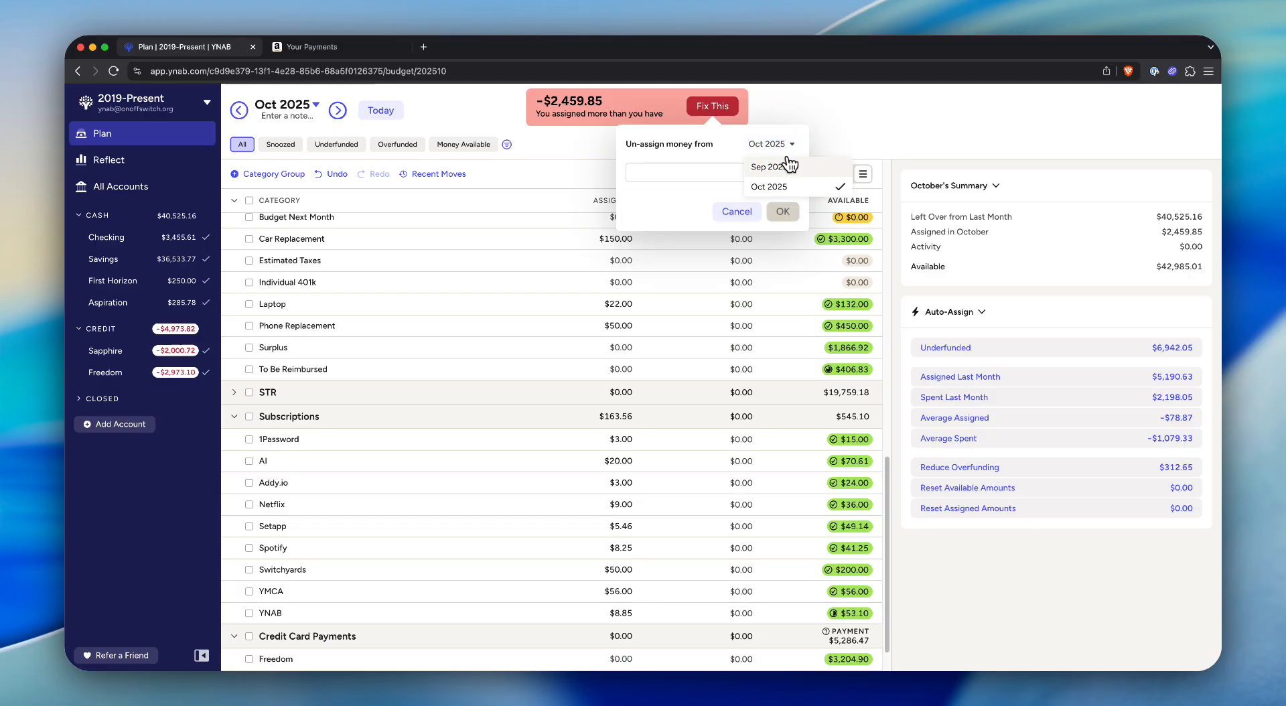
{"action": "left_click", "coordinate": [769, 166]}
{"action": "left_click", "coordinate": [702, 172]}
{"action": "type", "text": "sur"}
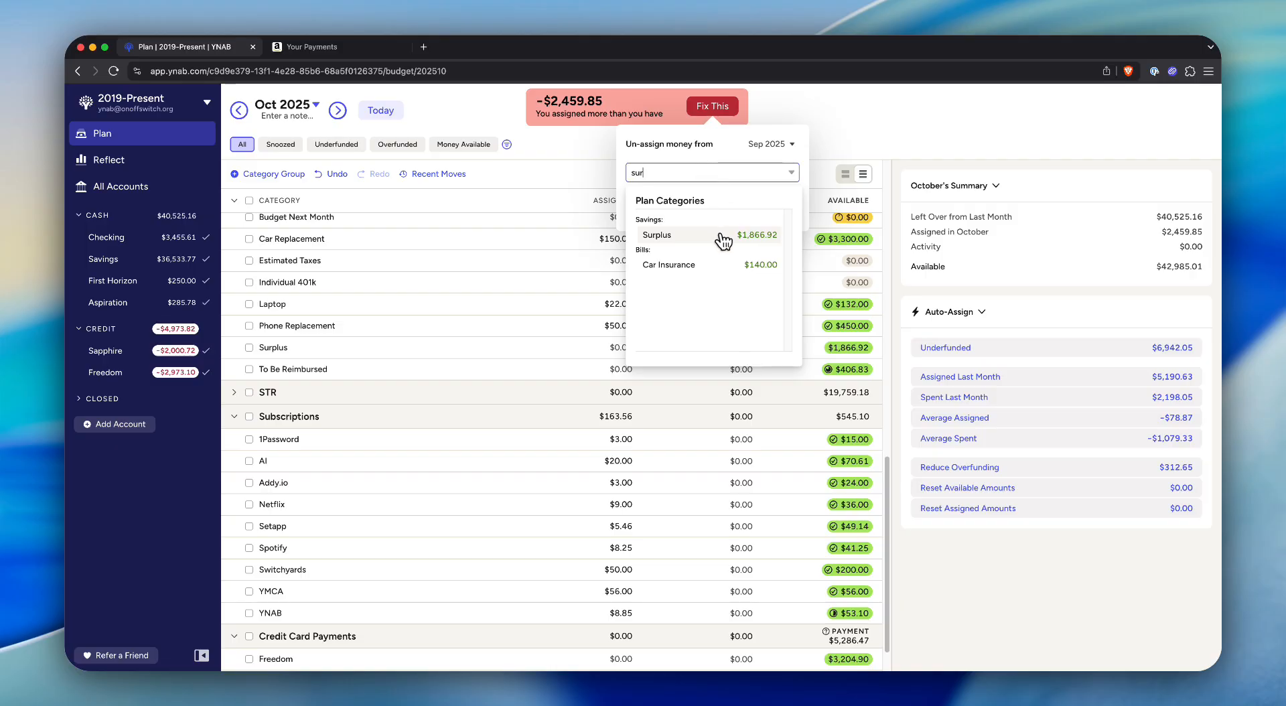
{"action": "left_click", "coordinate": [679, 235]}
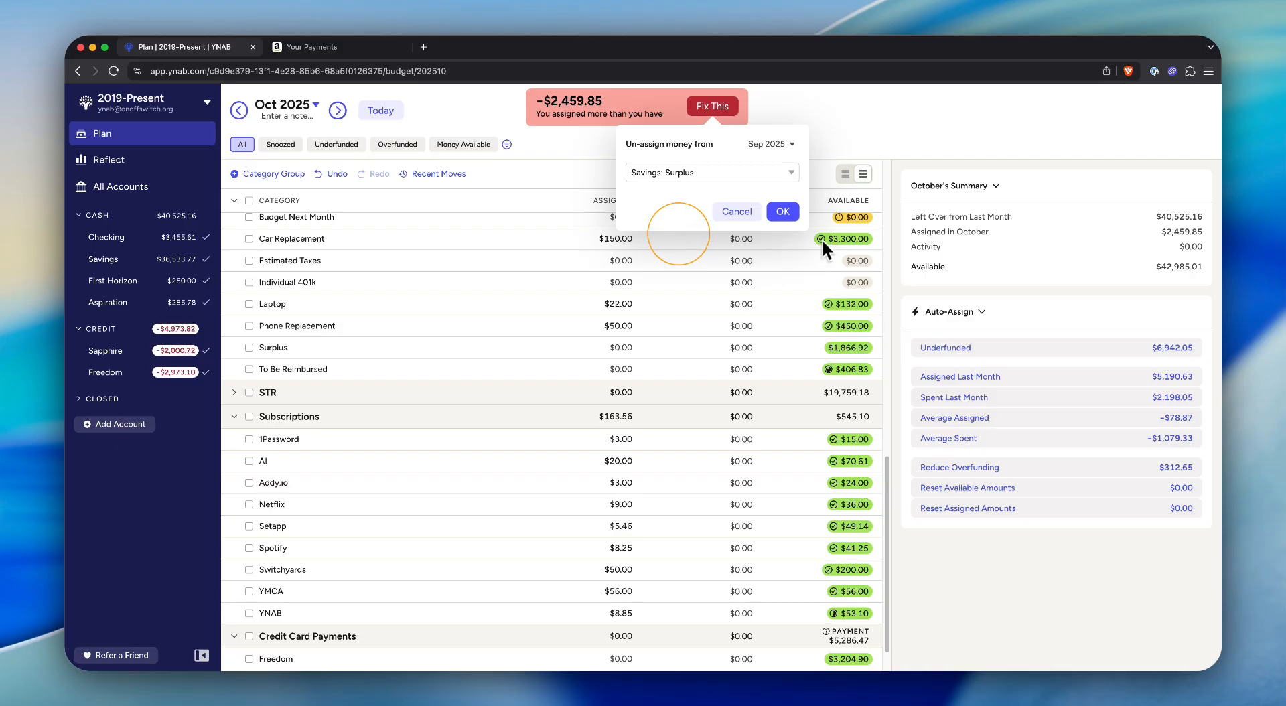
{"action": "left_click", "coordinate": [781, 211]}
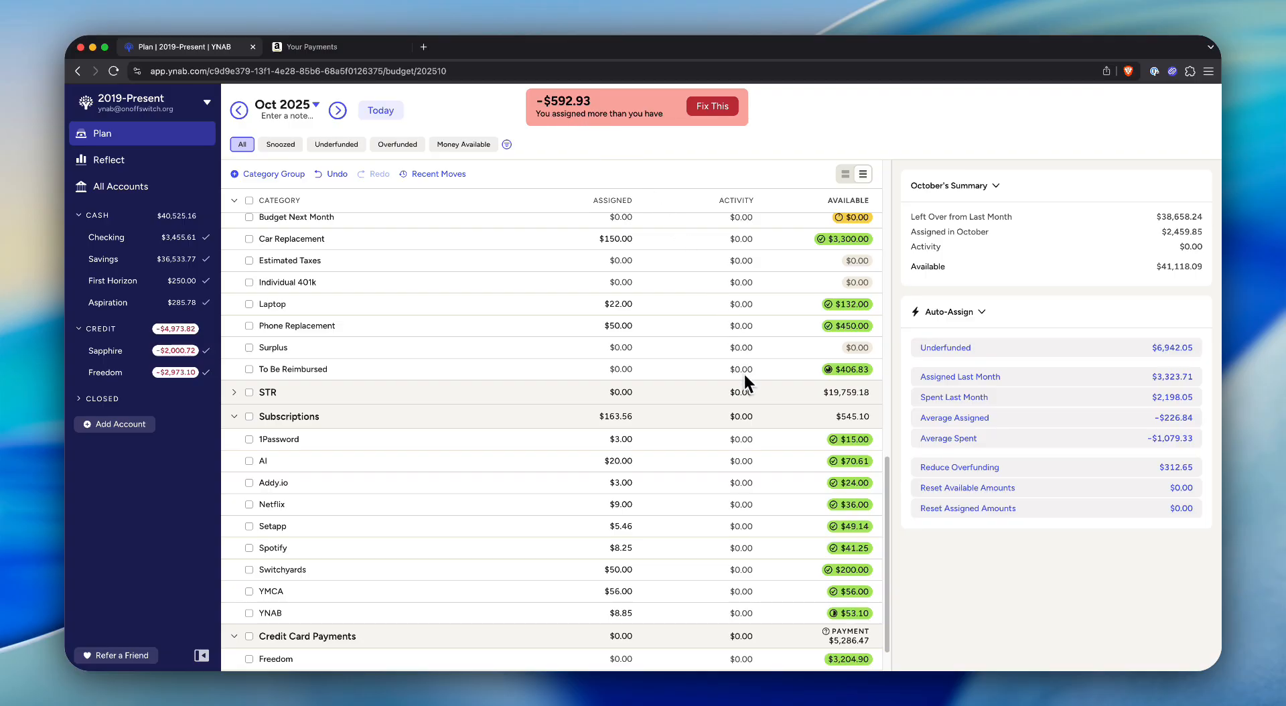
Reduce the remaining overassignment by un-assigning the Oct 2025 money from the Adventure category in Personal
{"action": "scroll", "coordinate": [743, 372], "scroll_direction": "up", "scroll_amount": 12}
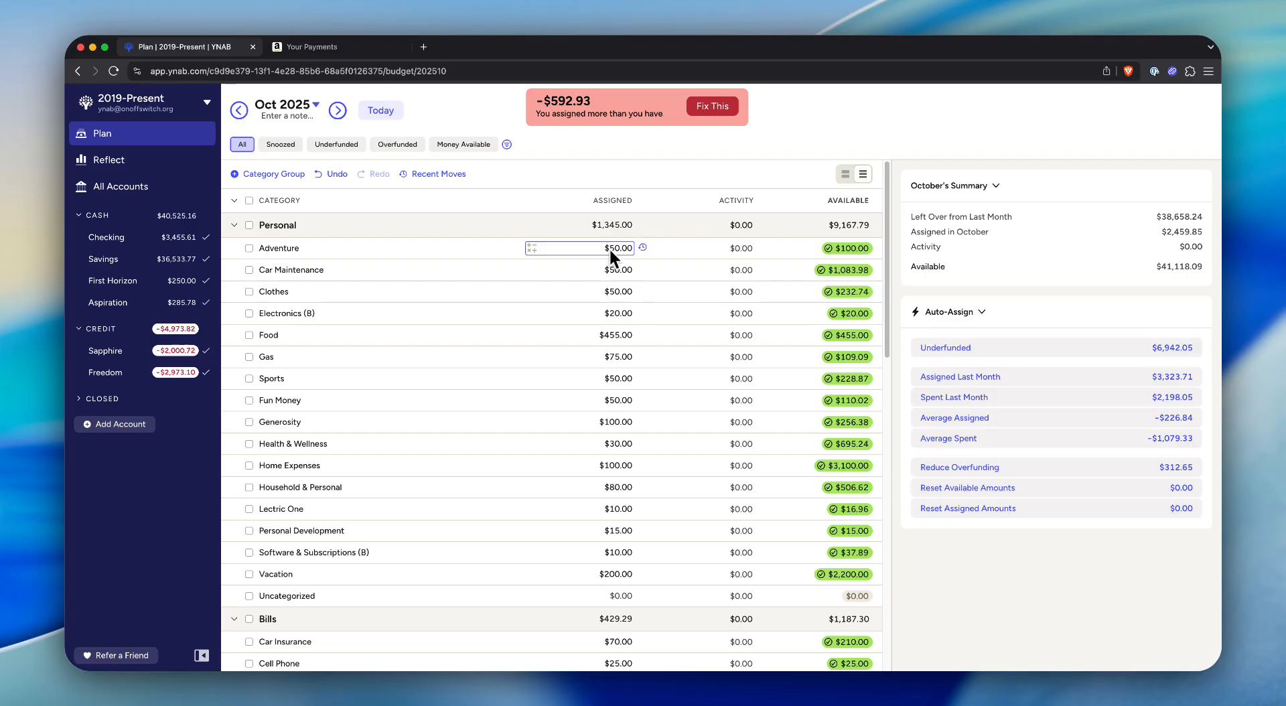
{"action": "left_click", "coordinate": [711, 107]}
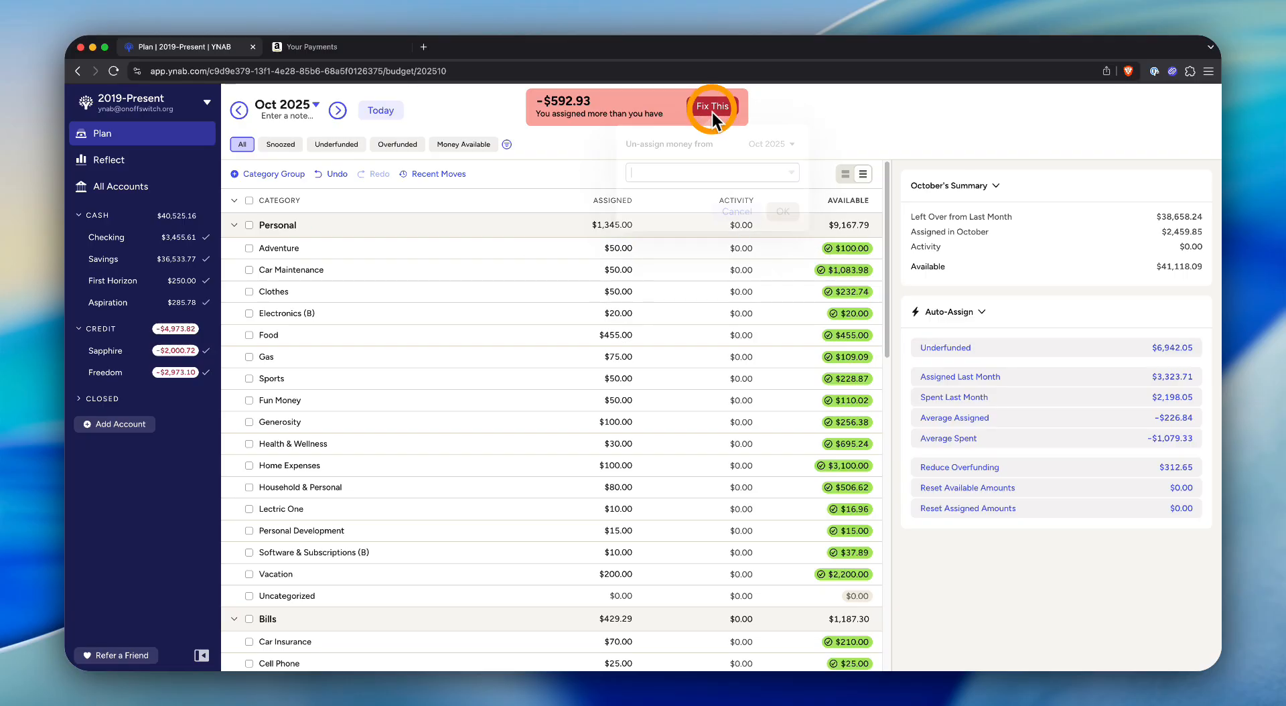
{"action": "left_click", "coordinate": [708, 177]}
{"action": "type", "text": "adv"}
{"action": "left_click", "coordinate": [695, 235]}
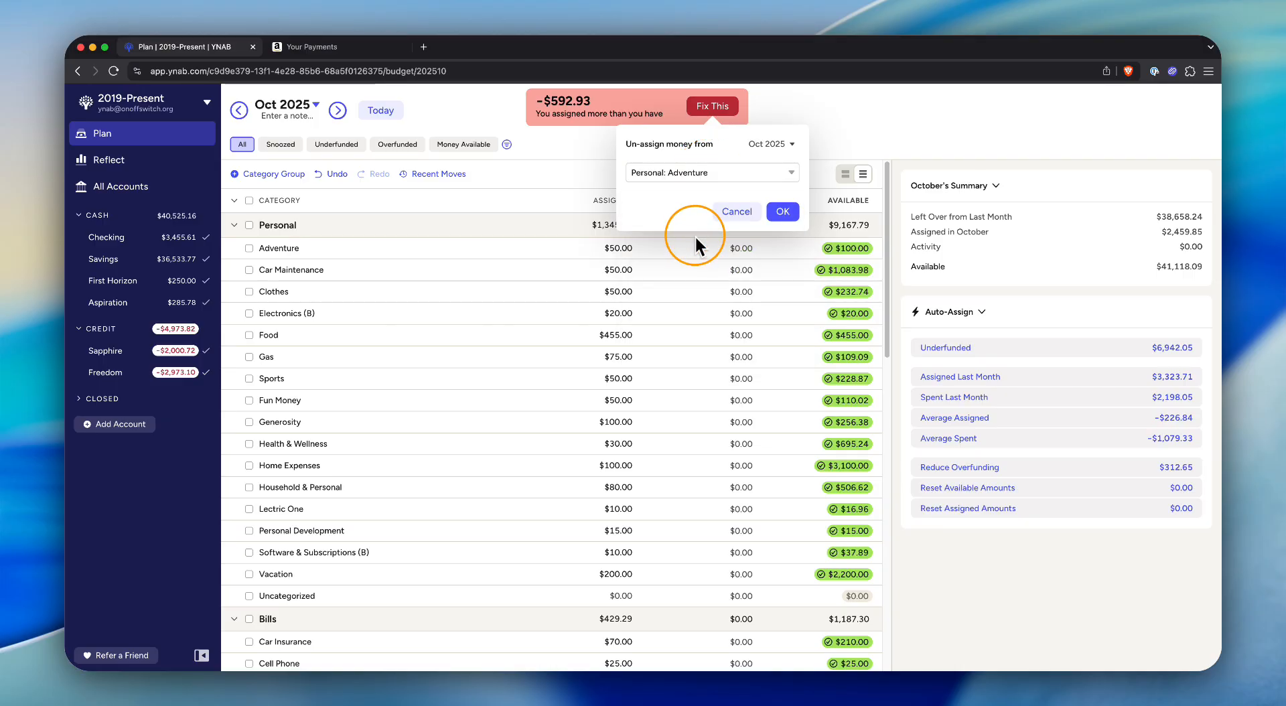
{"action": "left_click", "coordinate": [782, 211]}
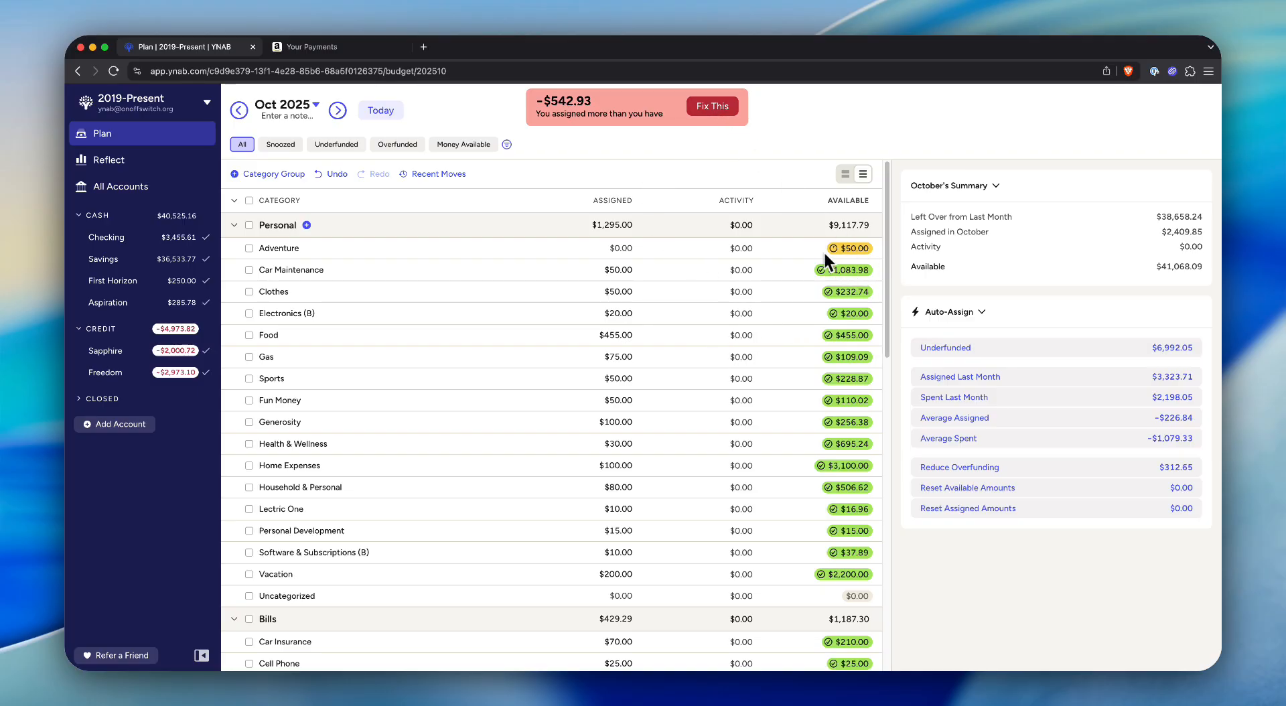
{"action": "left_click", "coordinate": [719, 115]}
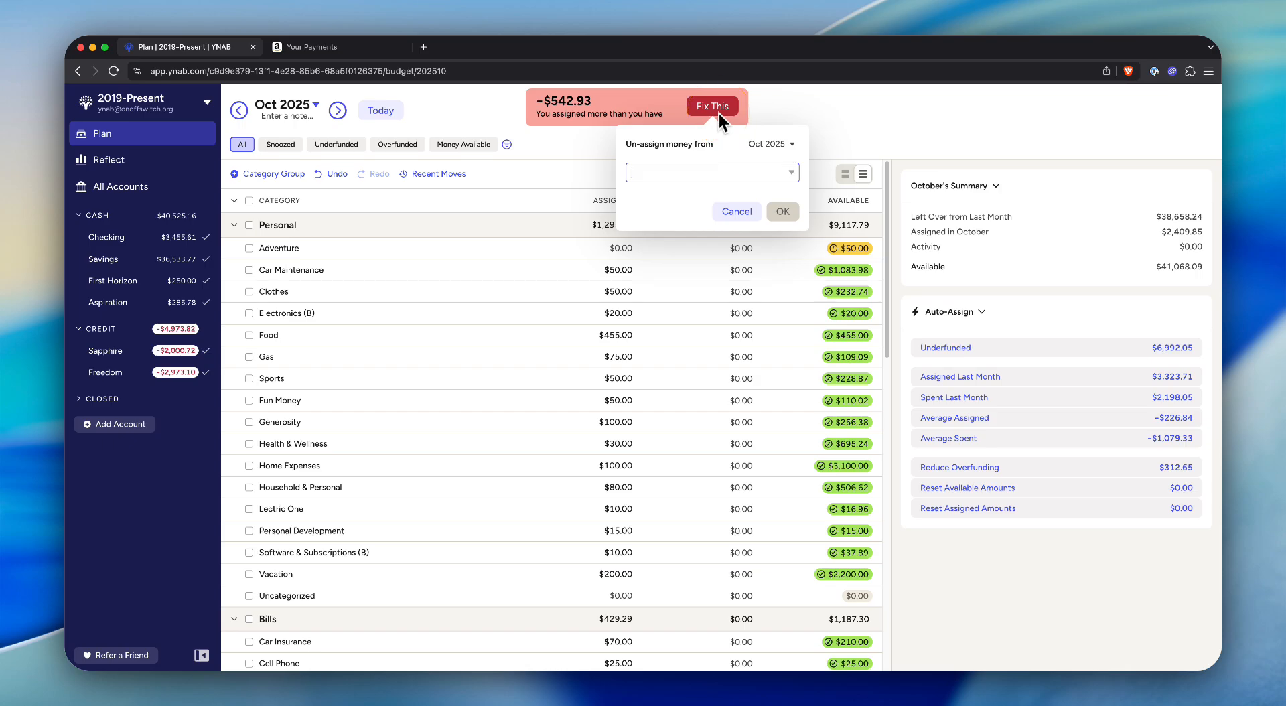
{"action": "left_click", "coordinate": [686, 172]}
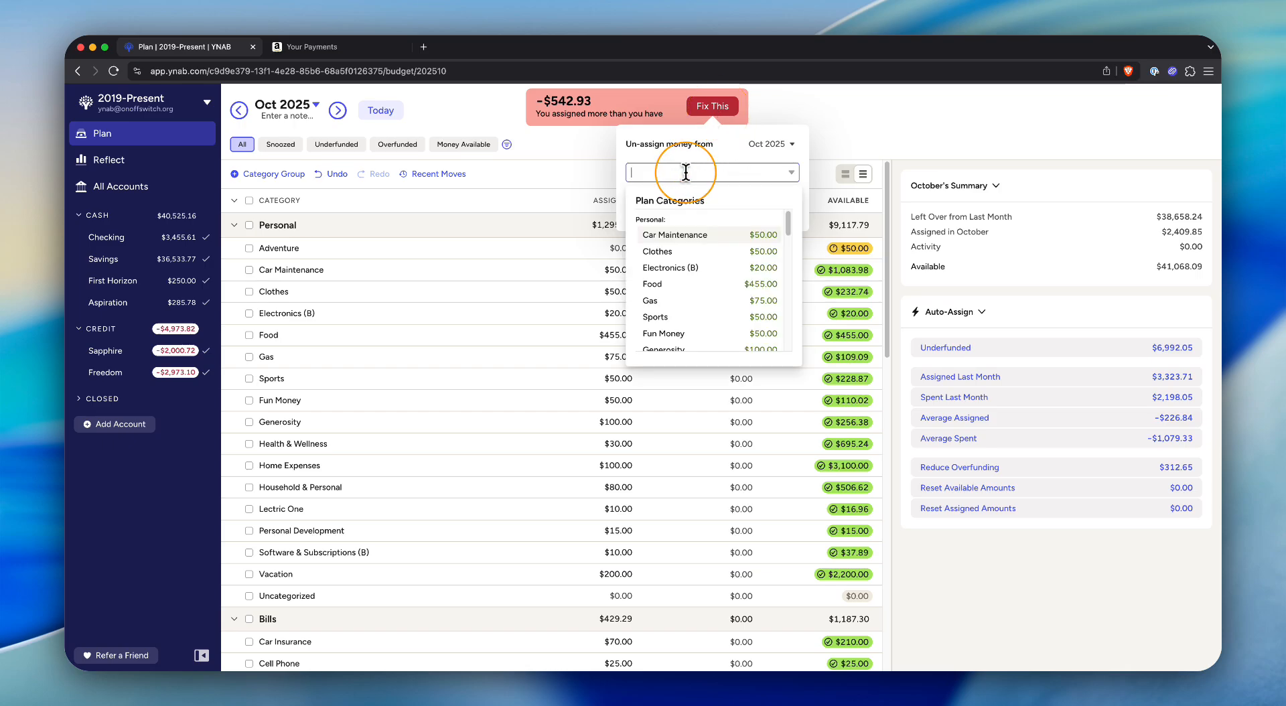
{"action": "left_click", "coordinate": [586, 146]}
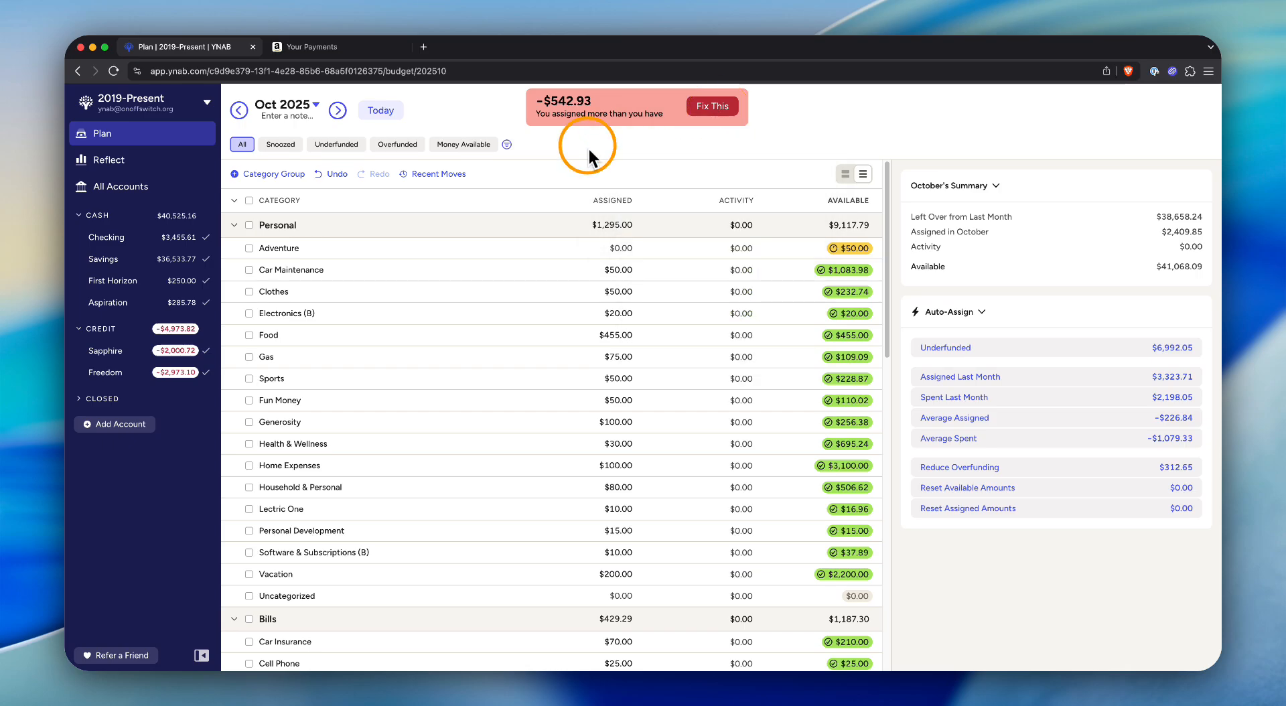
Move $80.00 from the available balance of Car Maintenance to Ready to Assign
{"action": "left_click", "coordinate": [851, 269]}
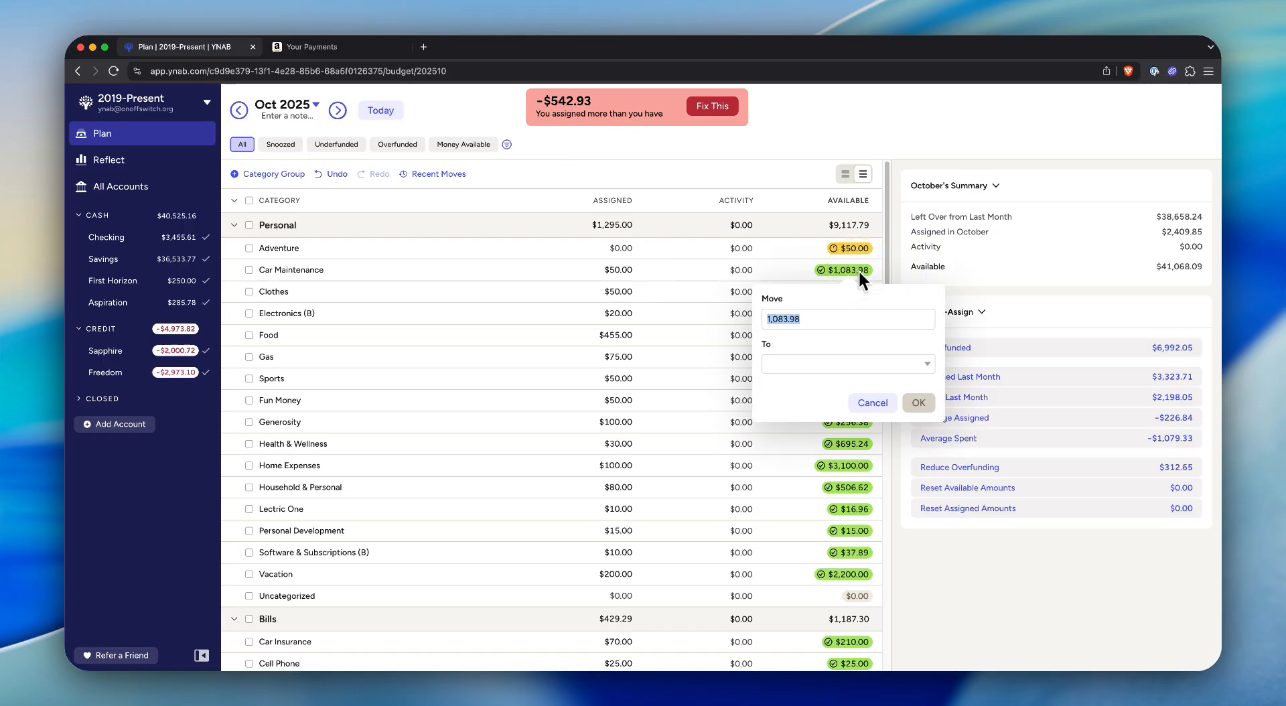
{"action": "type", "text": "80"}
{"action": "key", "text": "Tab"}
{"action": "type", "text": "read"}
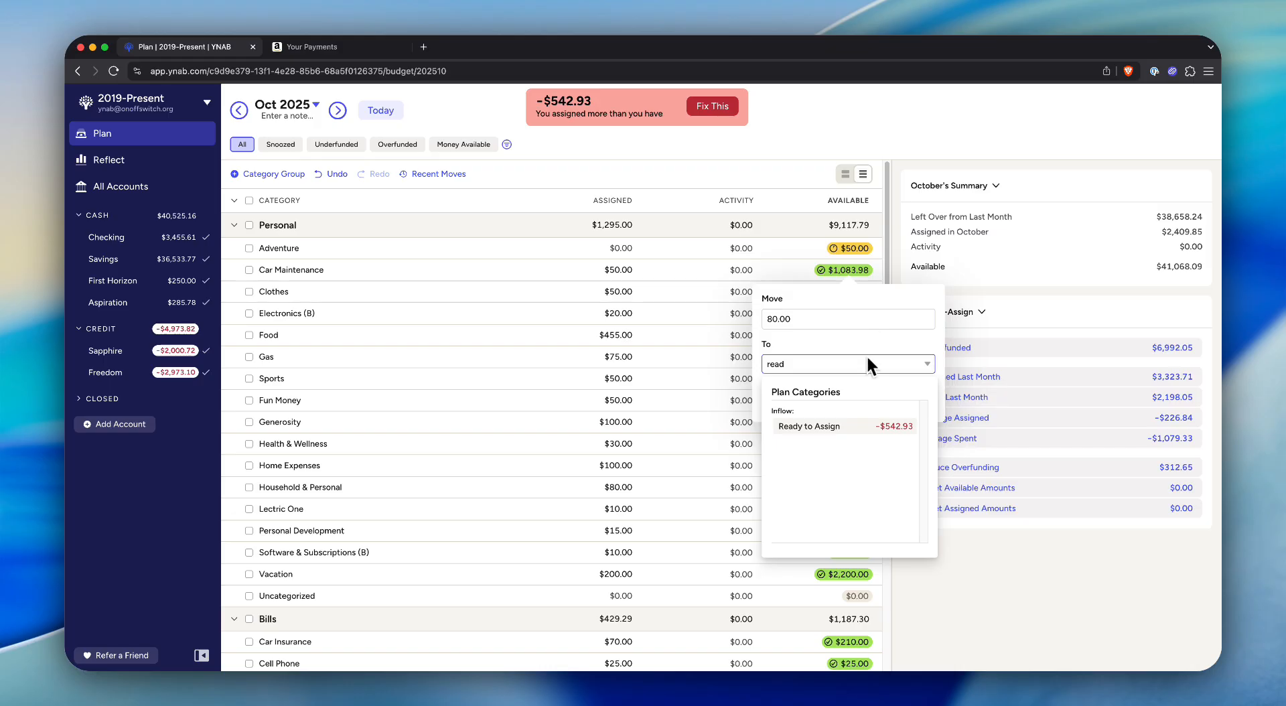
{"action": "left_click", "coordinate": [845, 427]}
{"action": "left_click", "coordinate": [919, 403]}
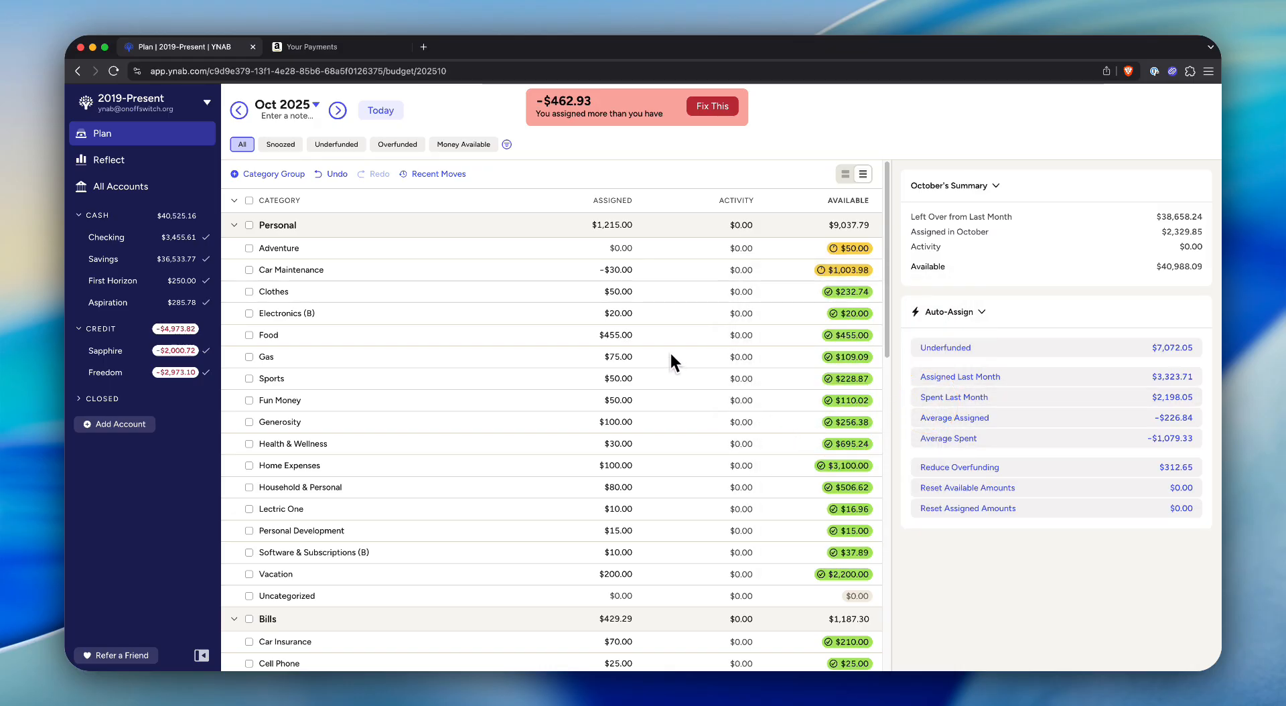
Move $50.00 from the available balance of Fun Money to Ready to Assign
{"action": "scroll", "coordinate": [674, 296], "scroll_direction": "down", "scroll_amount": 1}
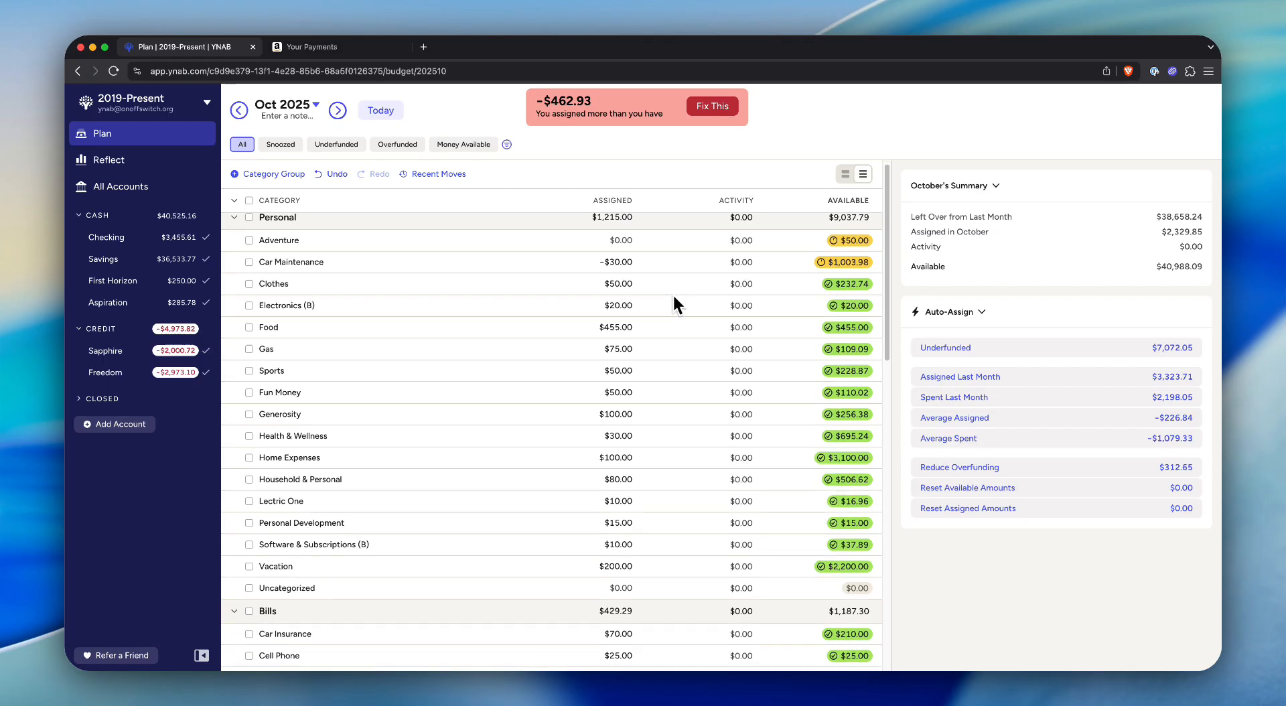
{"action": "scroll", "coordinate": [674, 296], "scroll_direction": "down", "scroll_amount": 1}
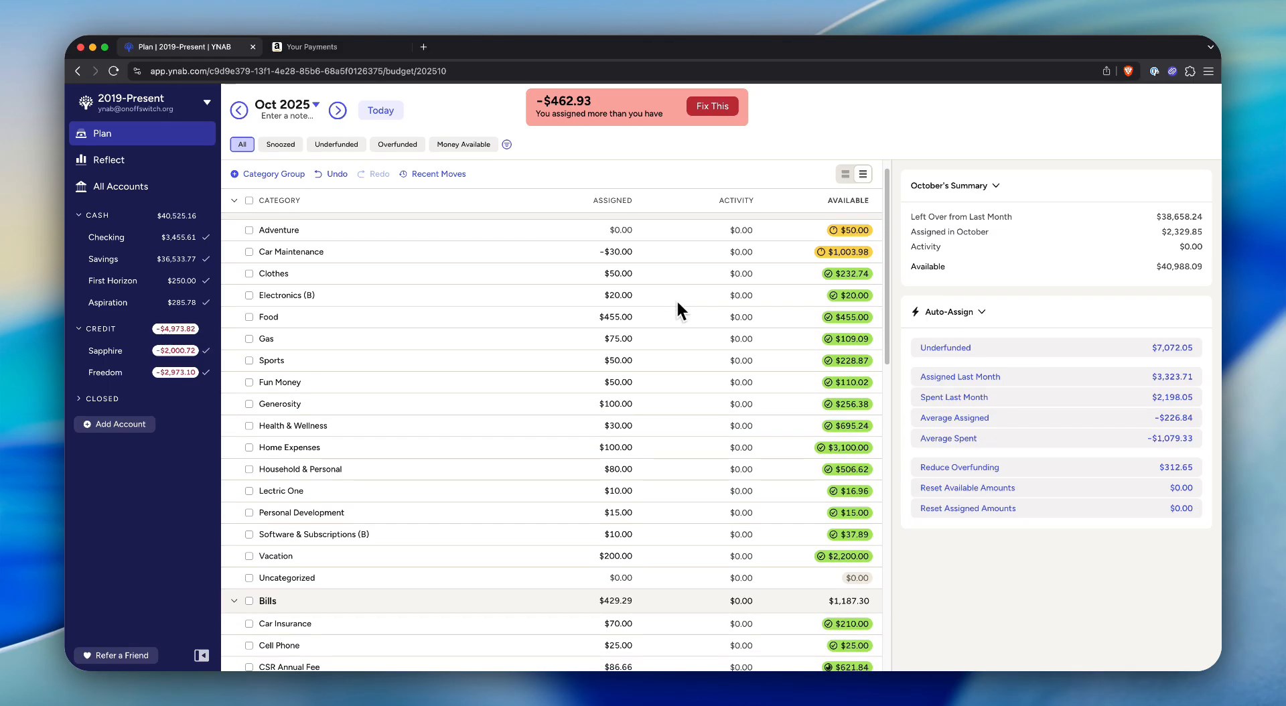
{"action": "scroll", "coordinate": [677, 308], "scroll_direction": "down", "scroll_amount": 5}
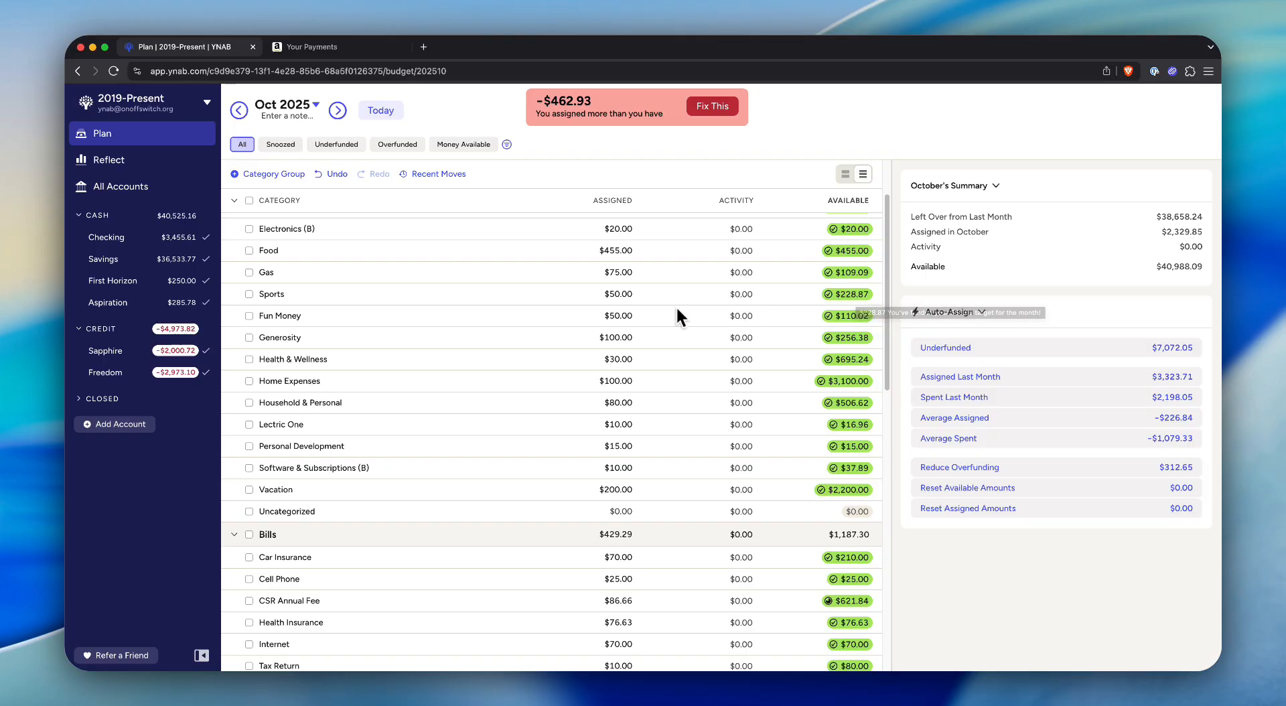
{"action": "scroll", "coordinate": [673, 298], "scroll_direction": "up", "scroll_amount": 1}
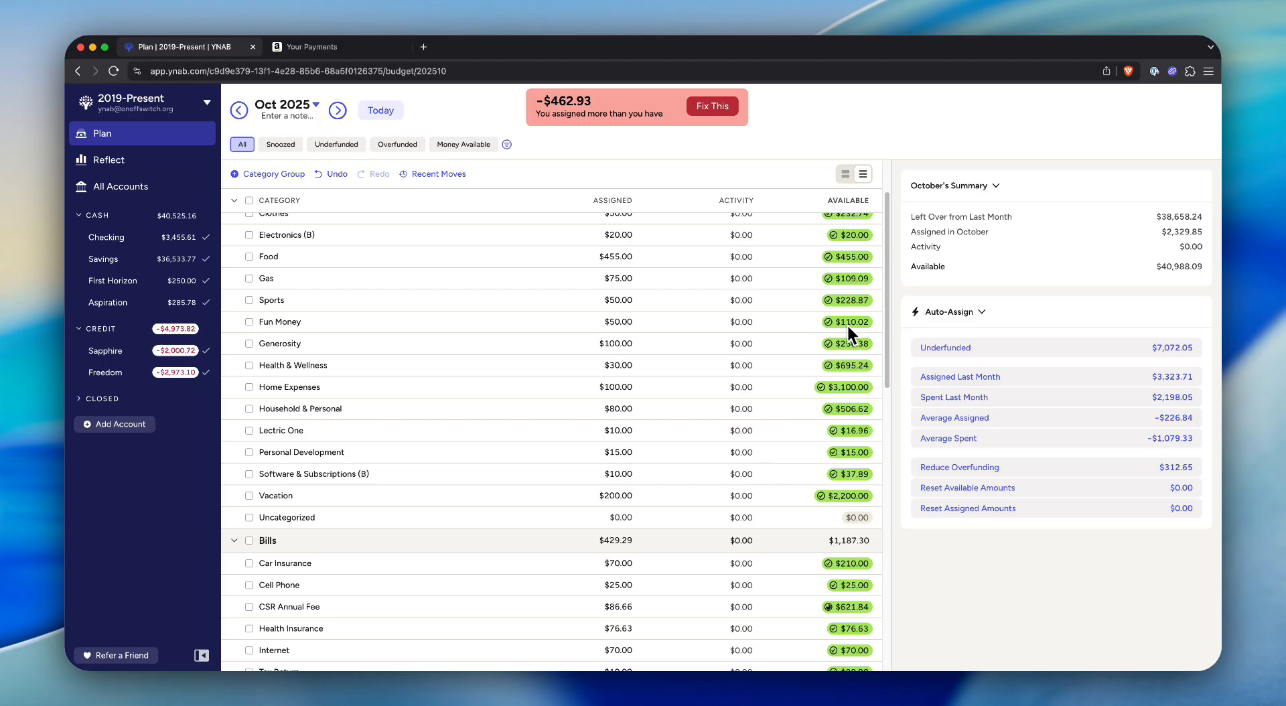
{"action": "mouse_move", "coordinate": [853, 325]}
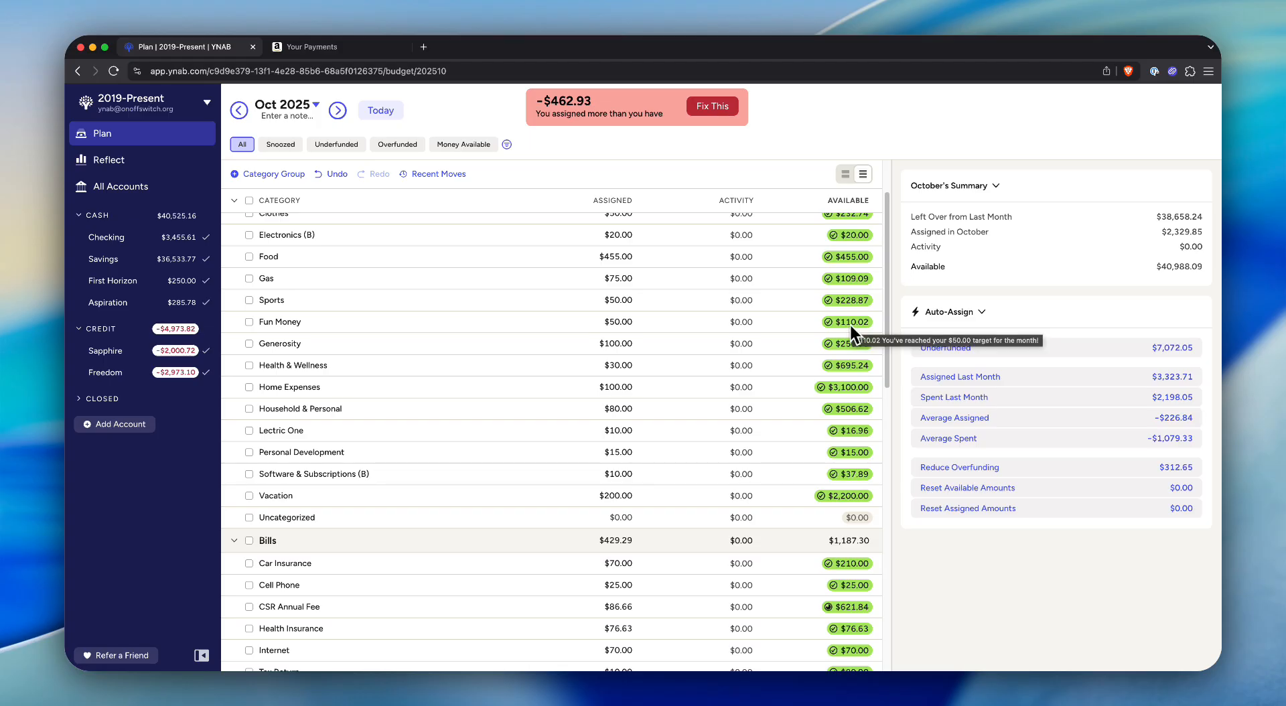
{"action": "left_click", "coordinate": [841, 320]}
{"action": "type", "text": "50"}
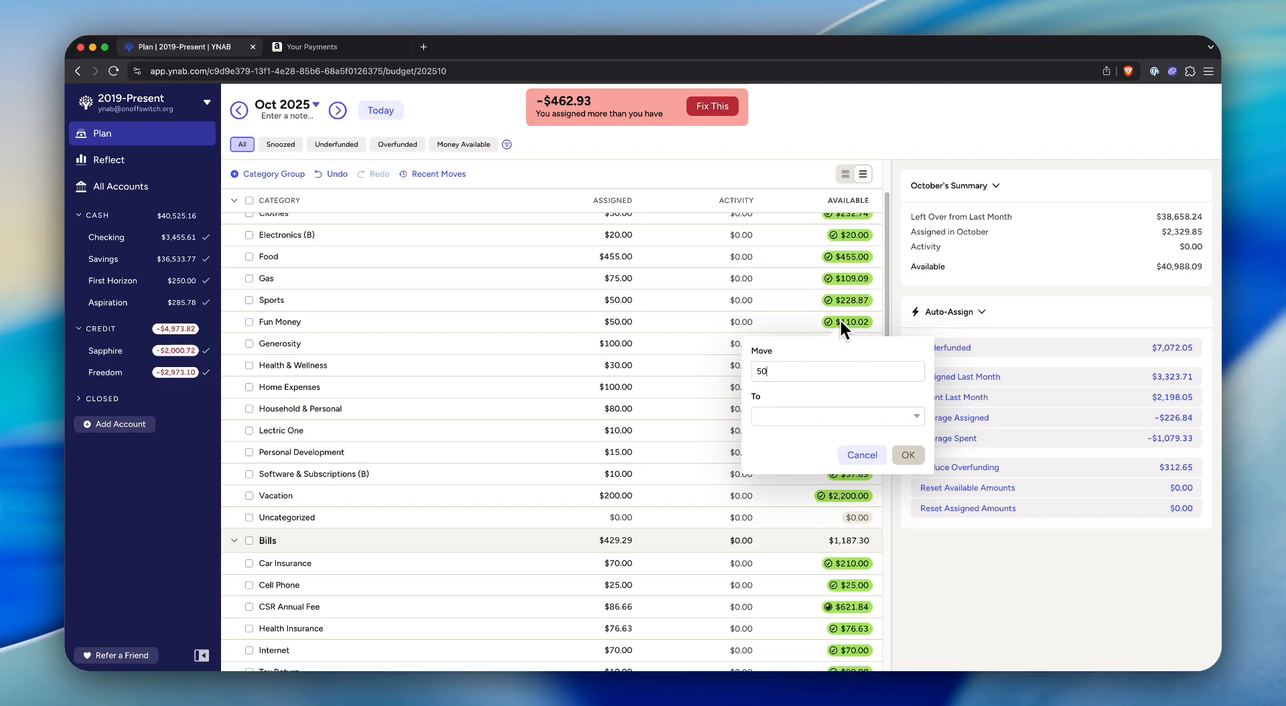
{"action": "key", "text": "Tab"}
{"action": "left_click", "coordinate": [858, 478]}
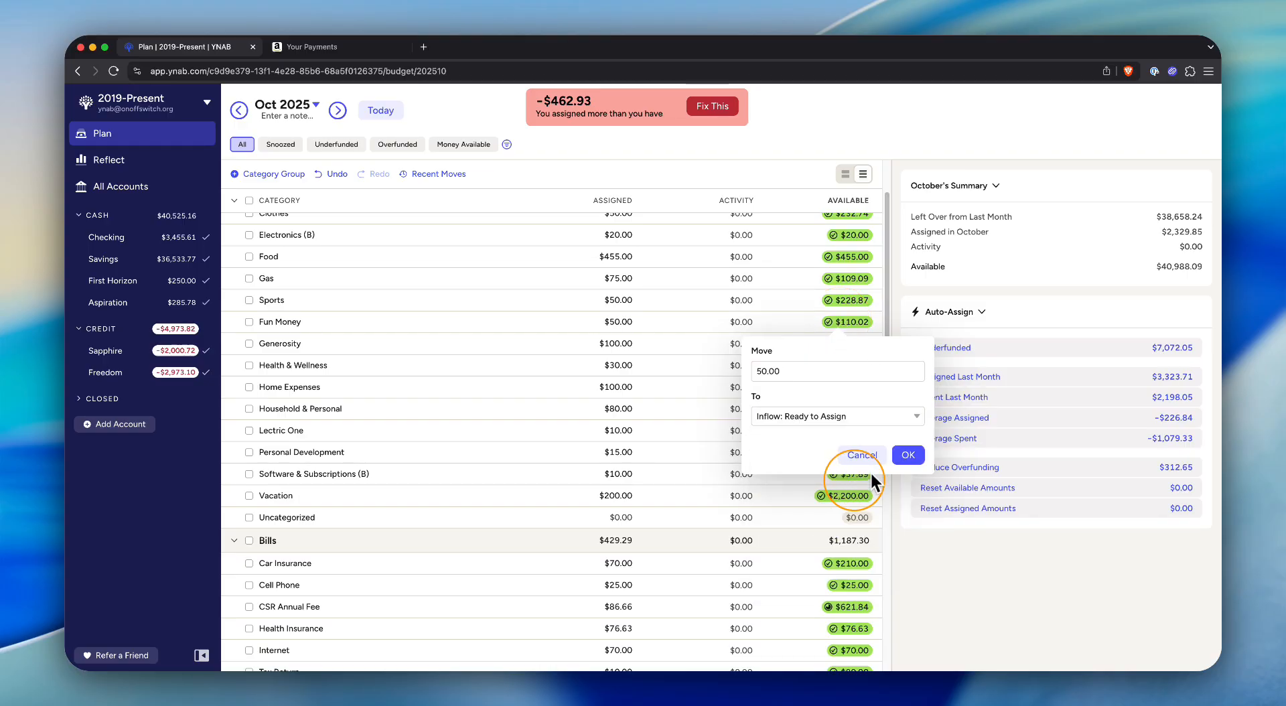
{"action": "left_click", "coordinate": [906, 451]}
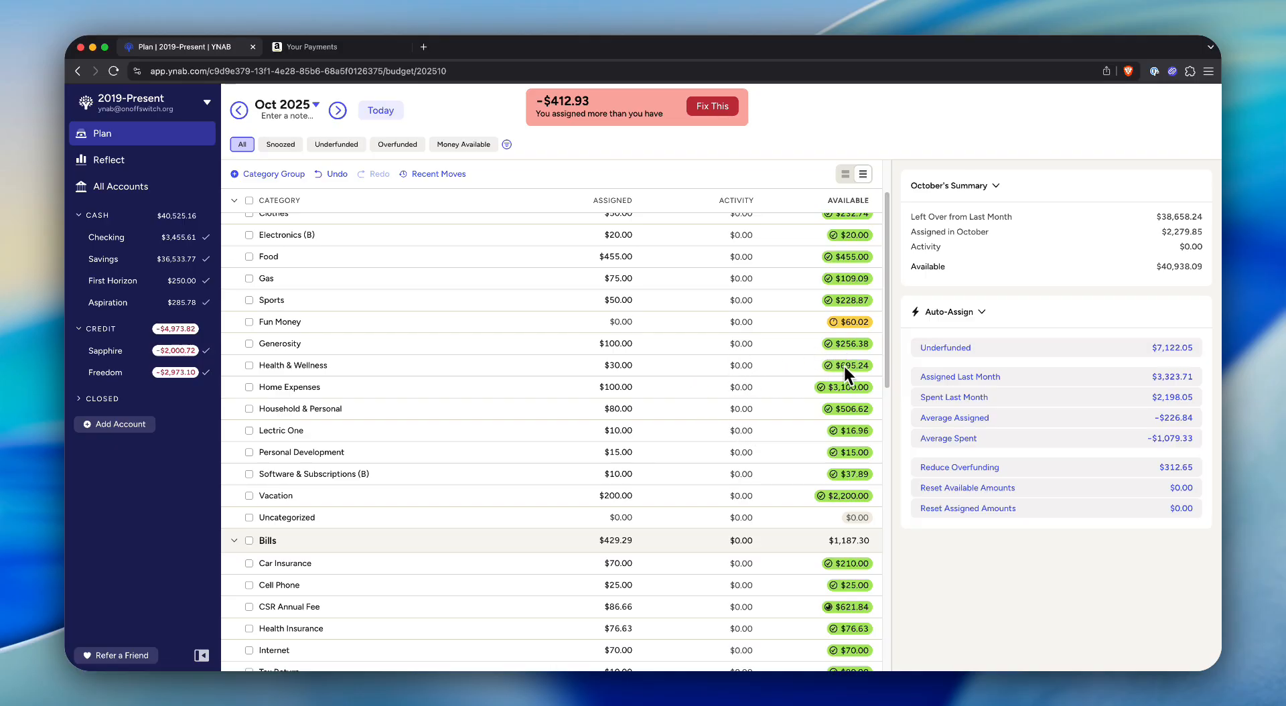
Move $100.00 from the available balance of Home Expenses to Ready to Assign
{"action": "mouse_move", "coordinate": [856, 372]}
{"action": "scroll", "coordinate": [710, 411], "scroll_direction": "down", "scroll_amount": 2}
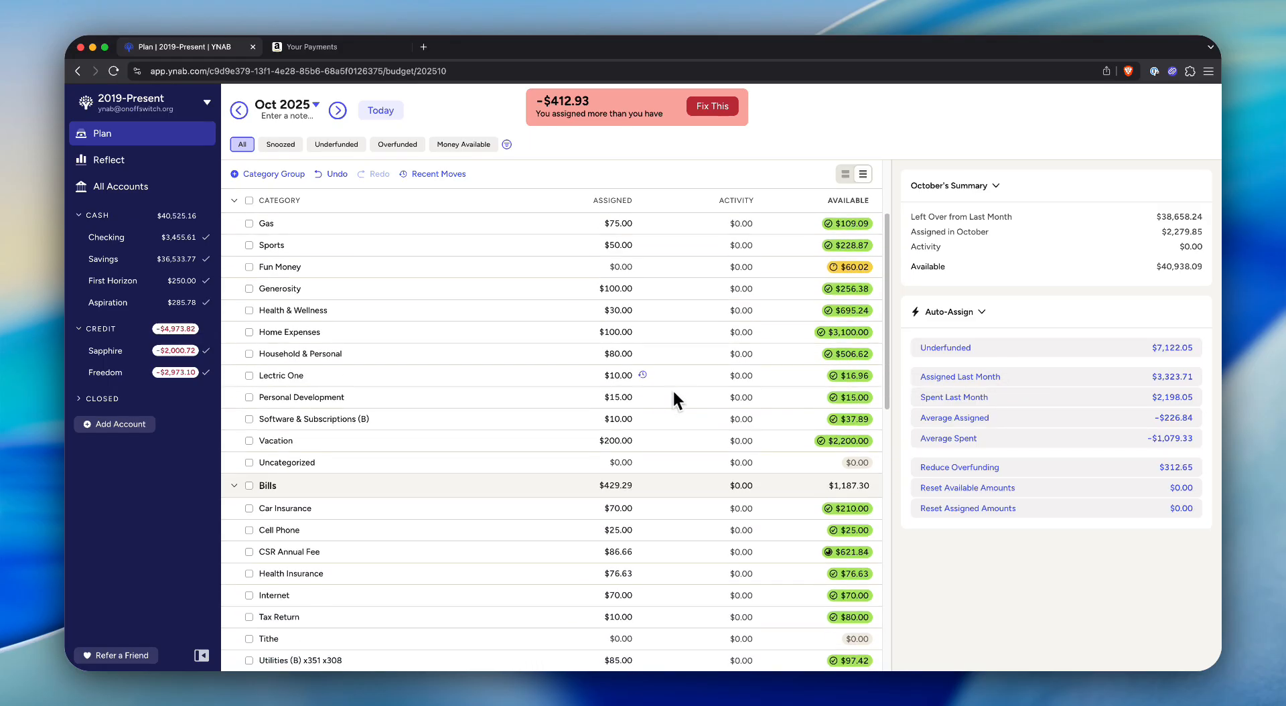
{"action": "left_click", "coordinate": [860, 335]}
{"action": "type", "text": "100.00"}
{"action": "key", "text": "Tab"}
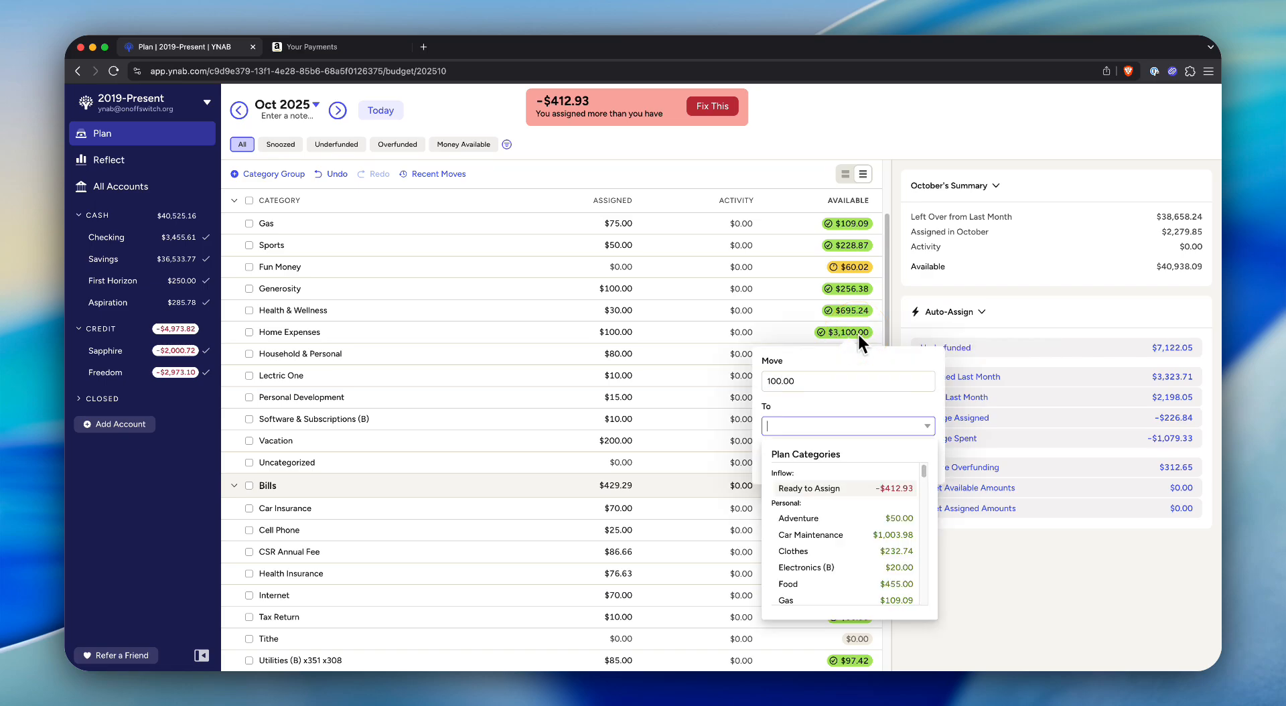
{"action": "left_click", "coordinate": [839, 489]}
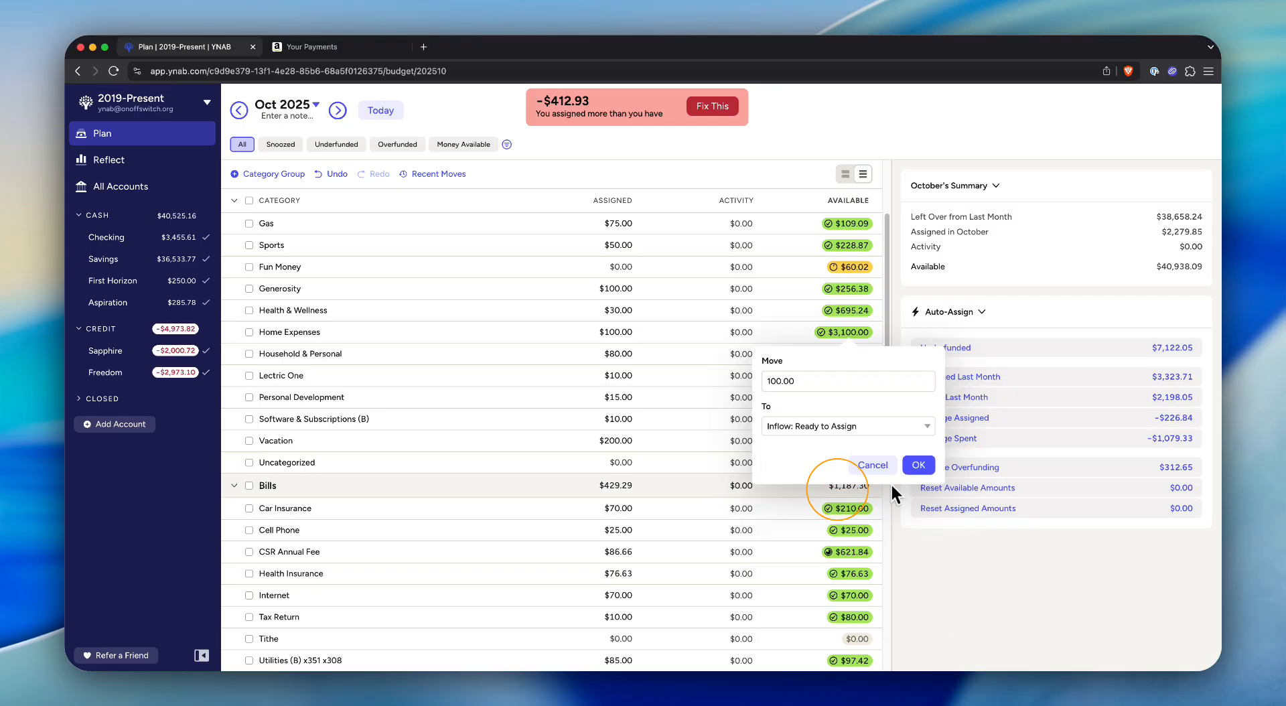
{"action": "left_click", "coordinate": [915, 466]}
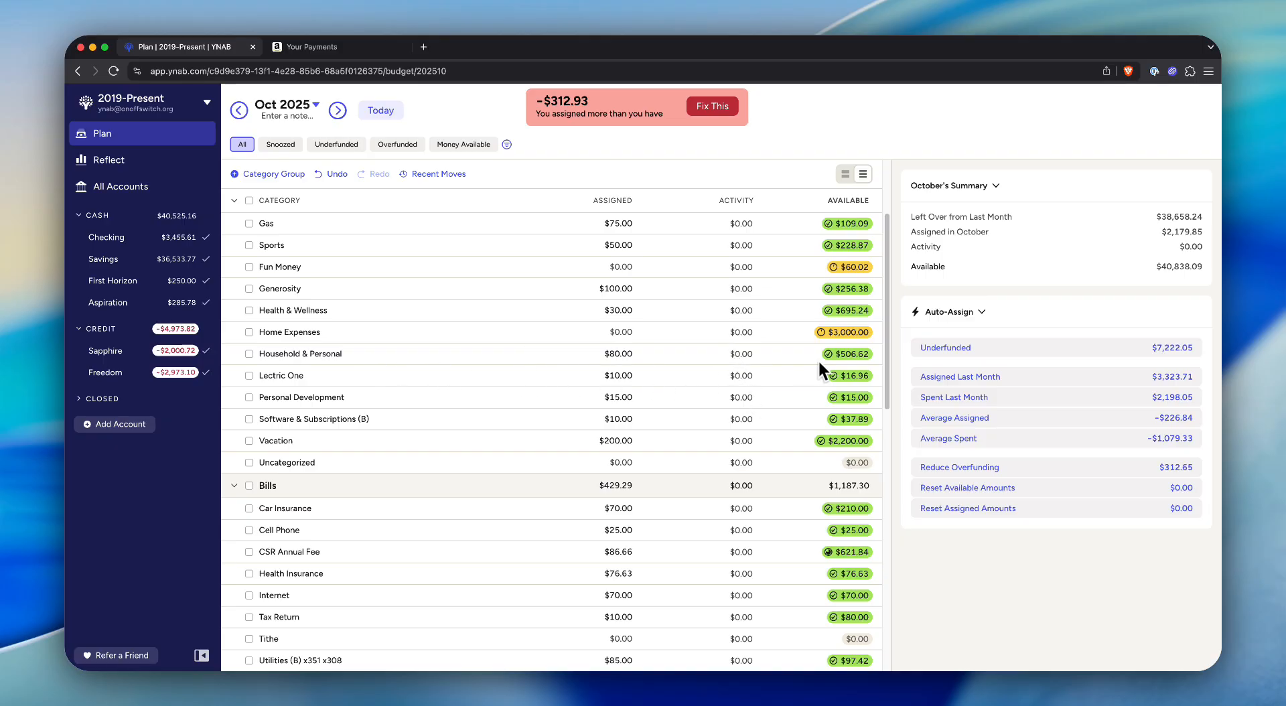
Move $100.00 from the available balance of Household & Personal to Ready to Assign
{"action": "left_click", "coordinate": [849, 354]}
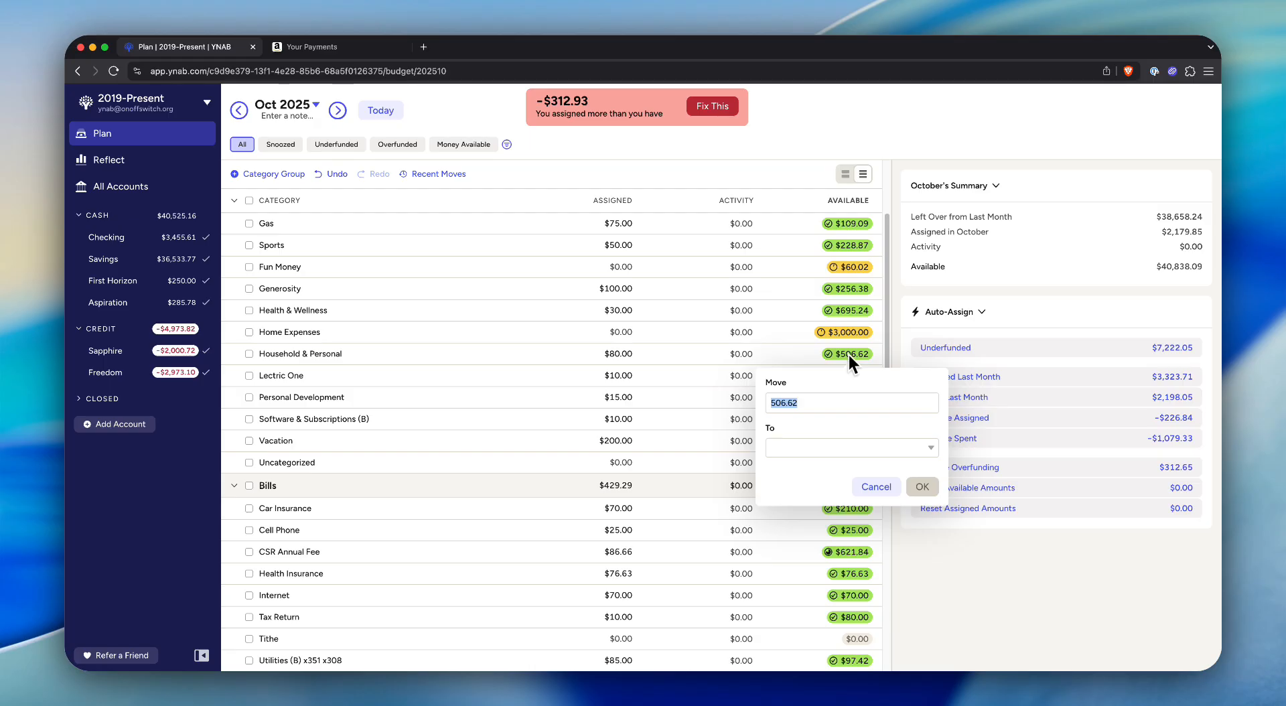
{"action": "type", "text": "100"}
{"action": "key", "text": "Tab"}
{"action": "type", "text": "read"}
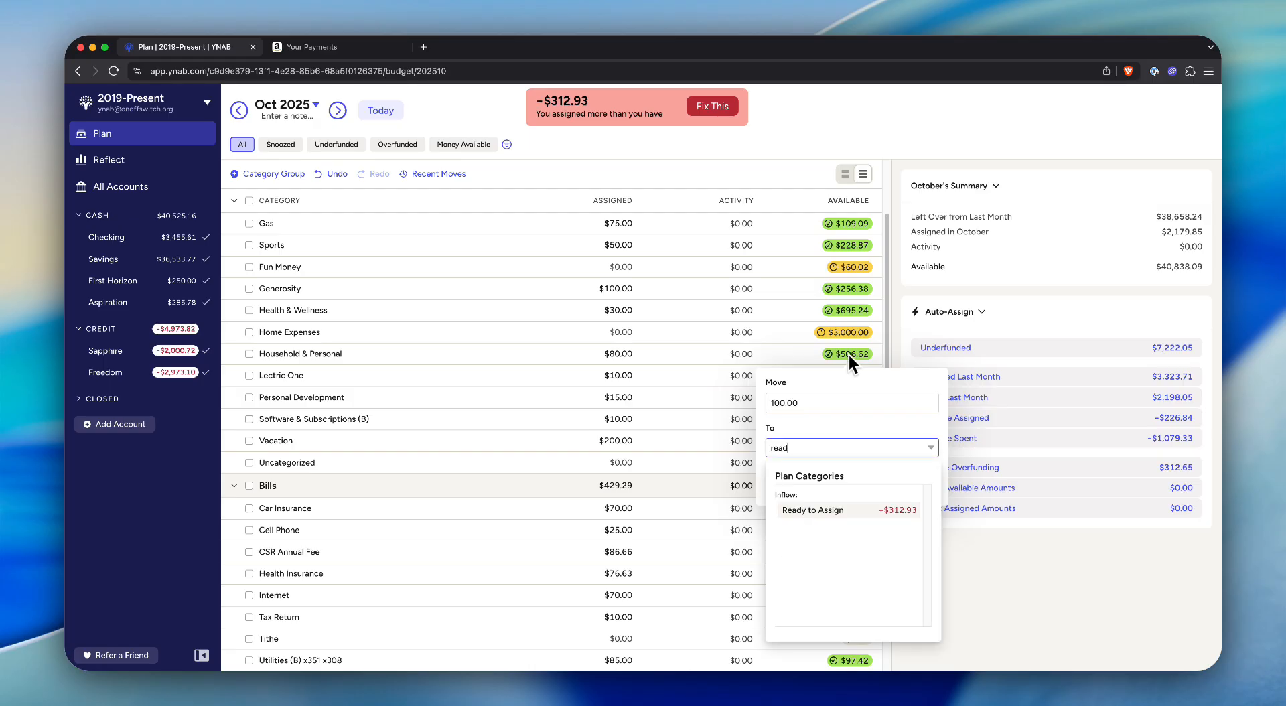
{"action": "left_click", "coordinate": [858, 510]}
{"action": "left_click", "coordinate": [925, 483]}
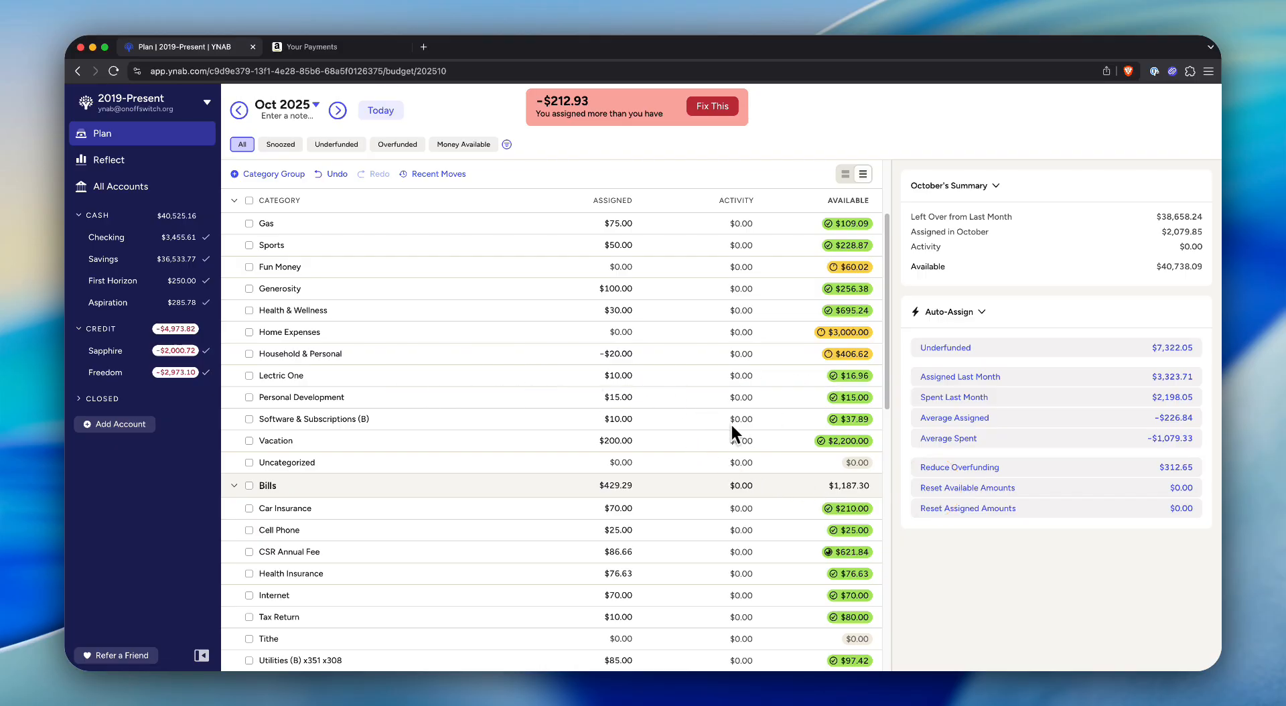
Reorder the Bills group so that CSR Annual Fee sits directly below Tax Return
{"action": "scroll", "coordinate": [661, 429], "scroll_direction": "down", "scroll_amount": 1}
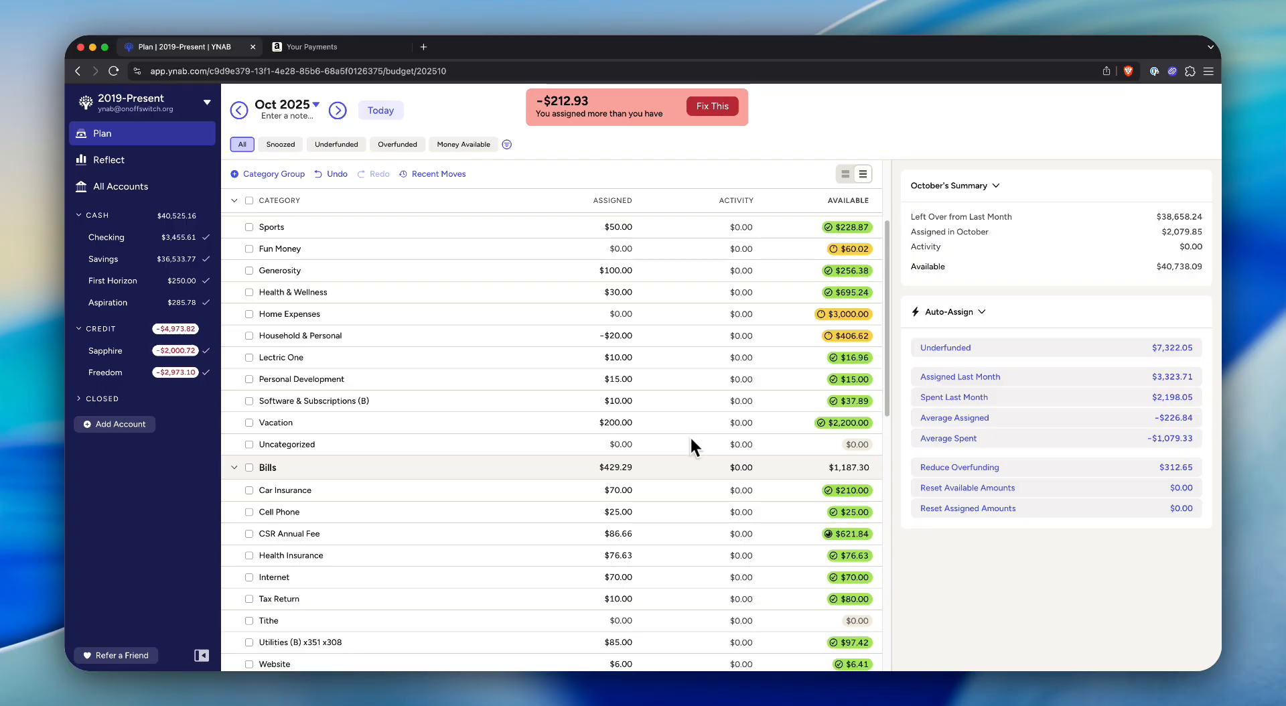
{"action": "scroll", "coordinate": [697, 445], "scroll_direction": "down", "scroll_amount": 1}
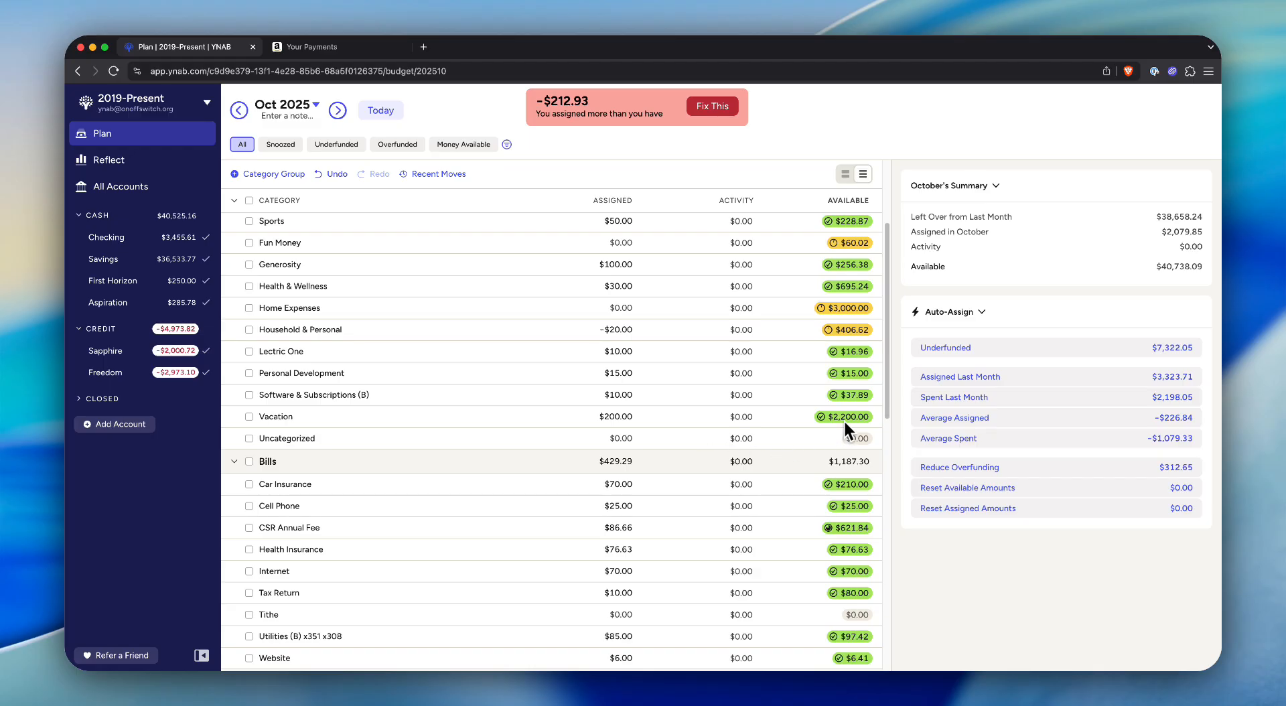
{"action": "scroll", "coordinate": [776, 454], "scroll_direction": "down", "scroll_amount": 2}
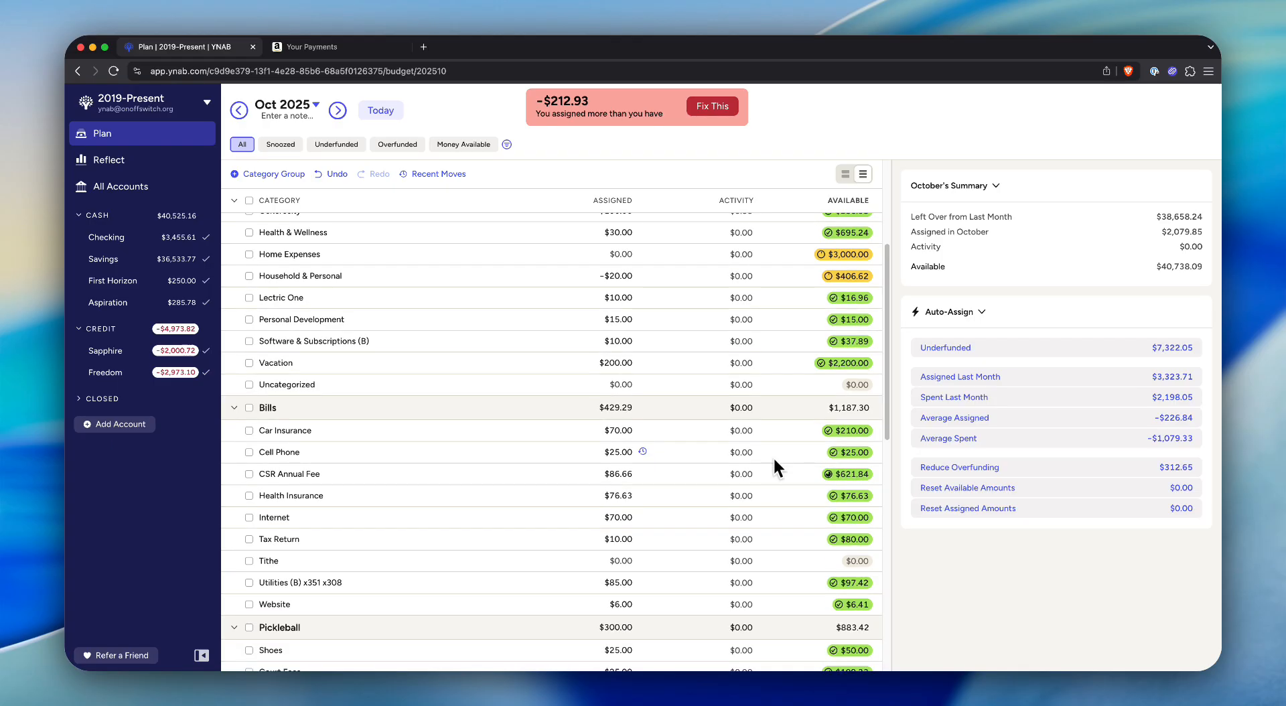
{"action": "left_click", "coordinate": [690, 440]}
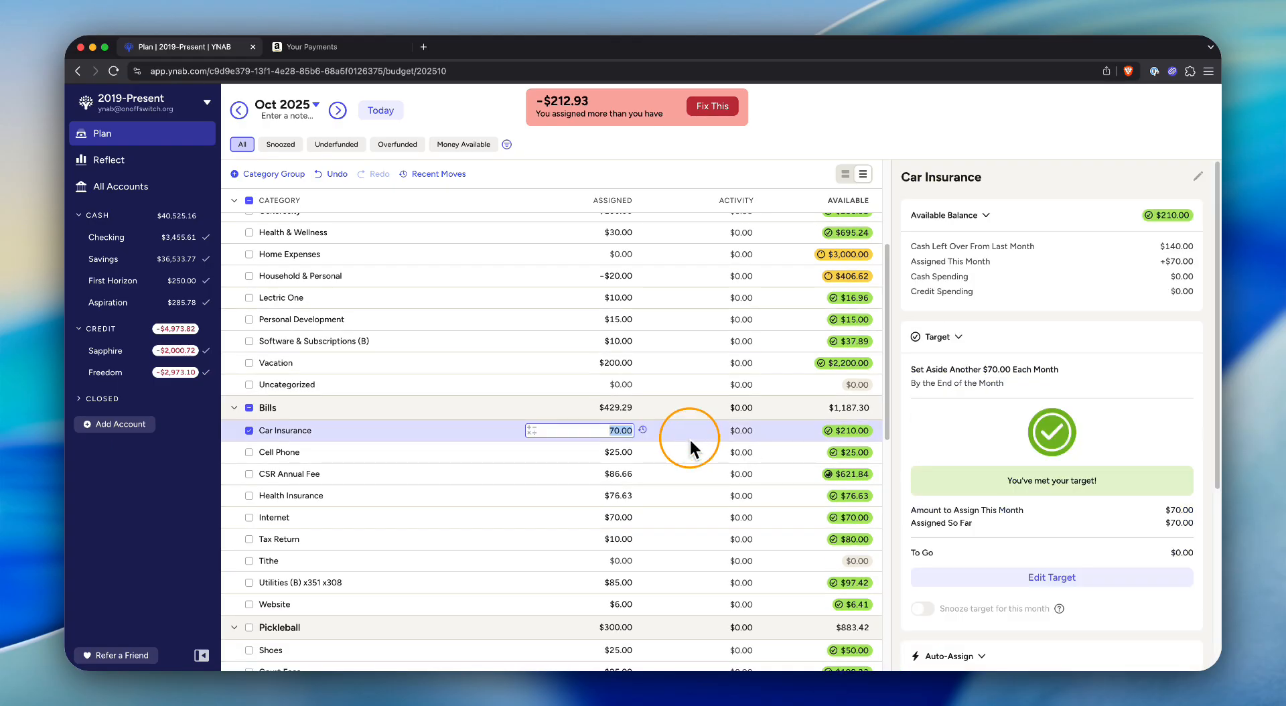
{"action": "scroll", "coordinate": [689, 442], "scroll_direction": "down", "scroll_amount": 2}
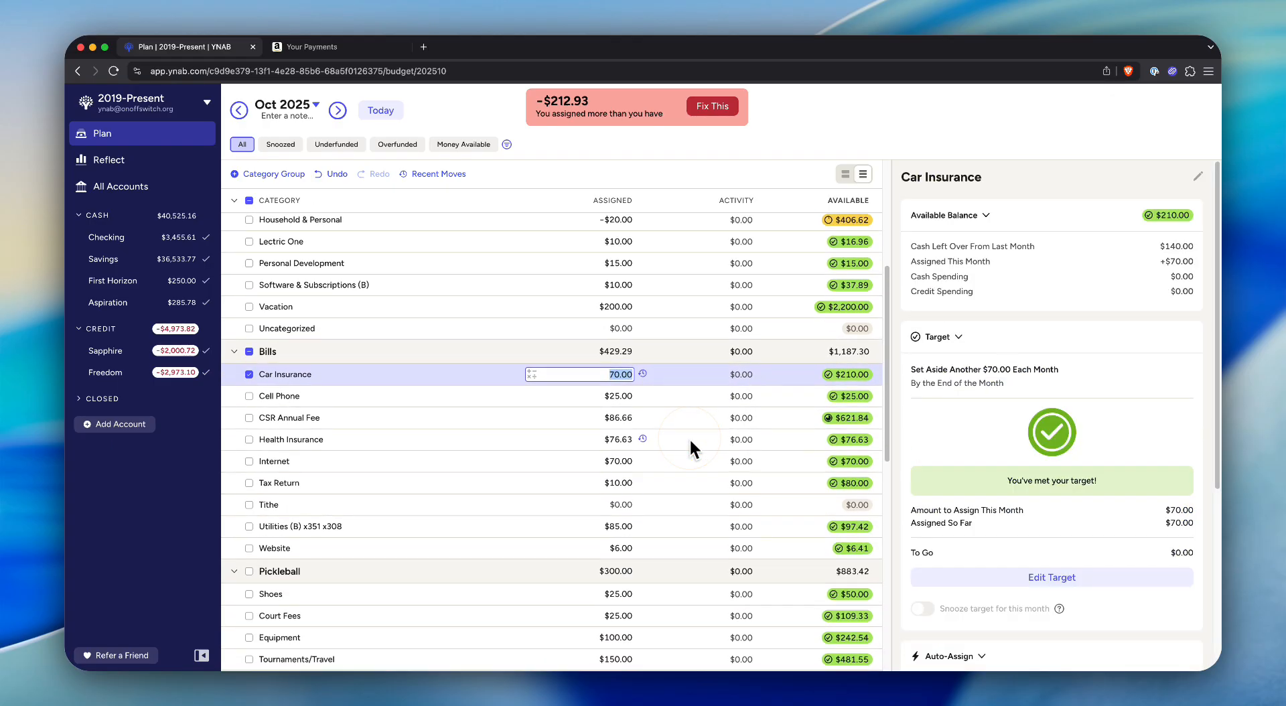
{"action": "left_click", "coordinate": [249, 374]}
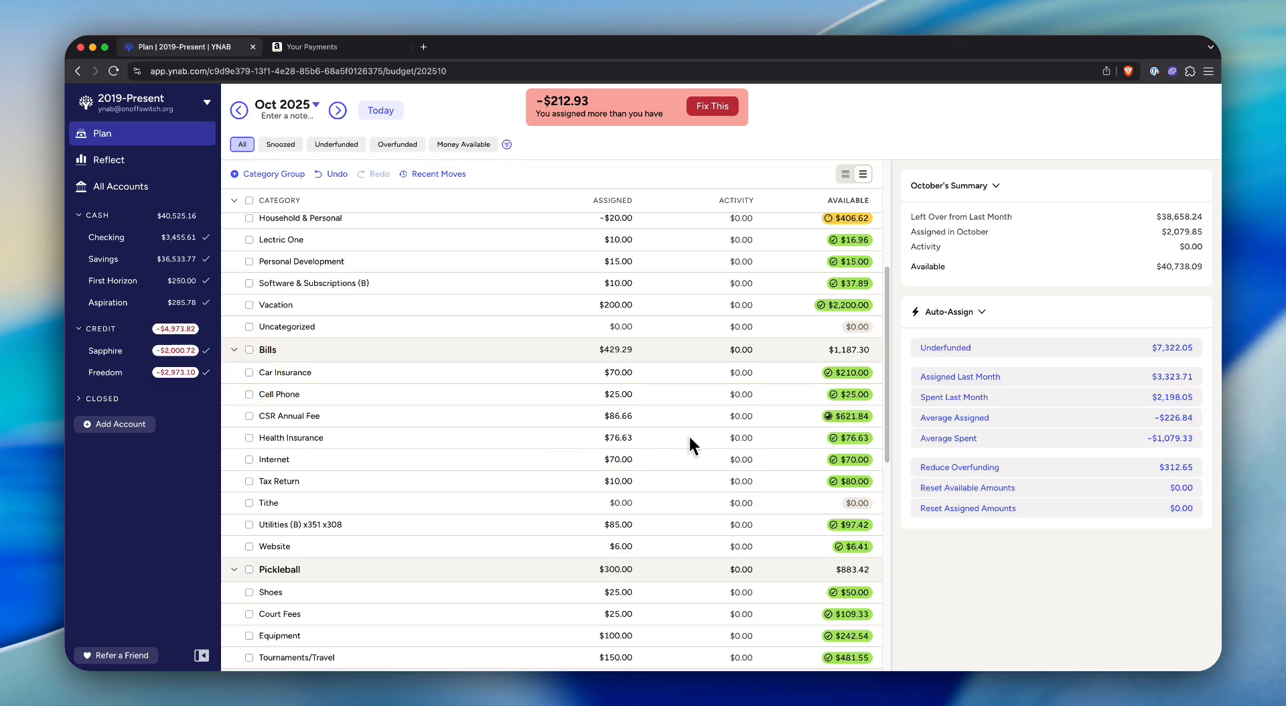
{"action": "left_click_drag", "start_coordinate": [689, 422], "coordinate": [718, 484]}
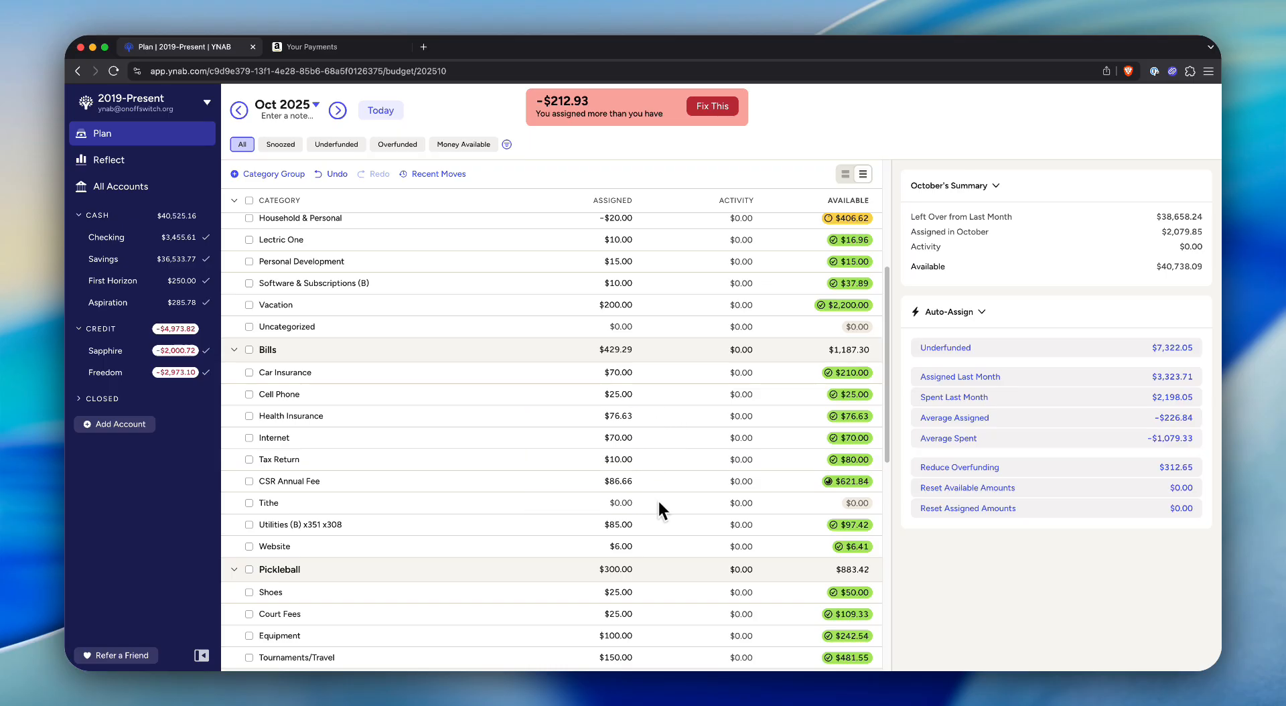
Move $75.00 from the available balance of Court Fees in Pickleball to Ready to Assign
{"action": "scroll", "coordinate": [658, 498], "scroll_direction": "down", "scroll_amount": 5}
{"action": "scroll", "coordinate": [661, 500], "scroll_direction": "down", "scroll_amount": 2}
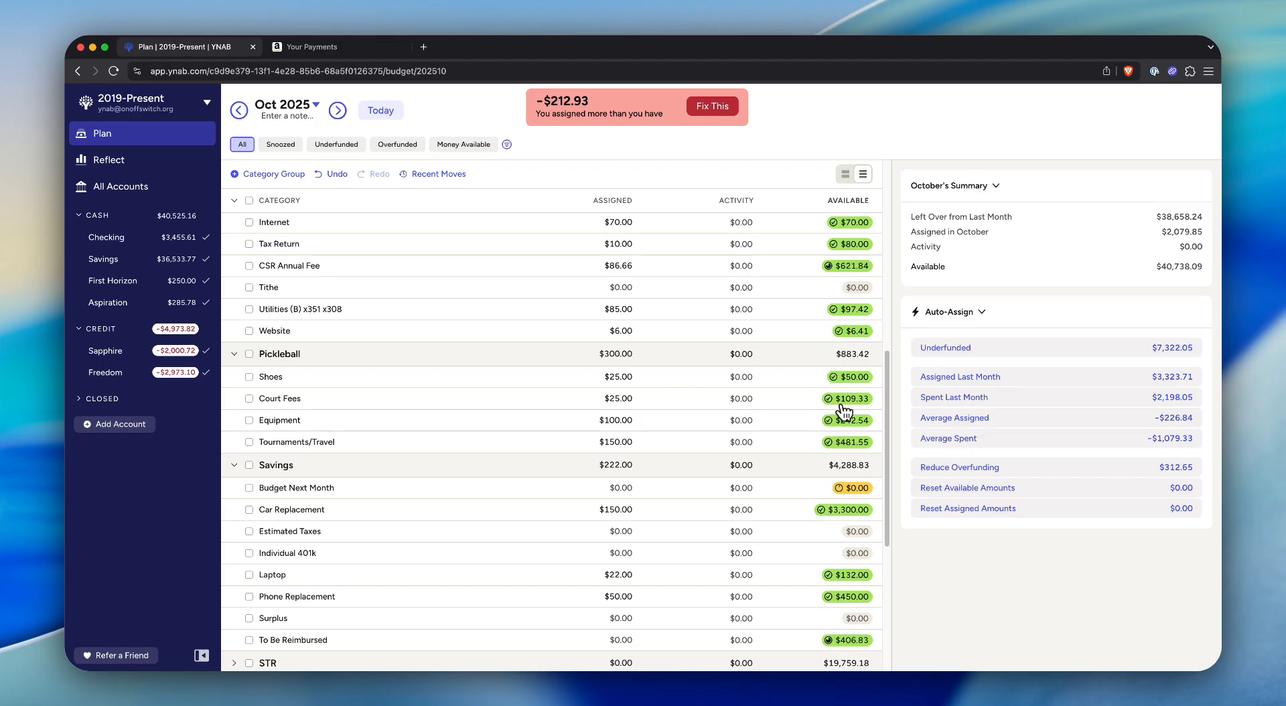
{"action": "mouse_move", "coordinate": [851, 408]}
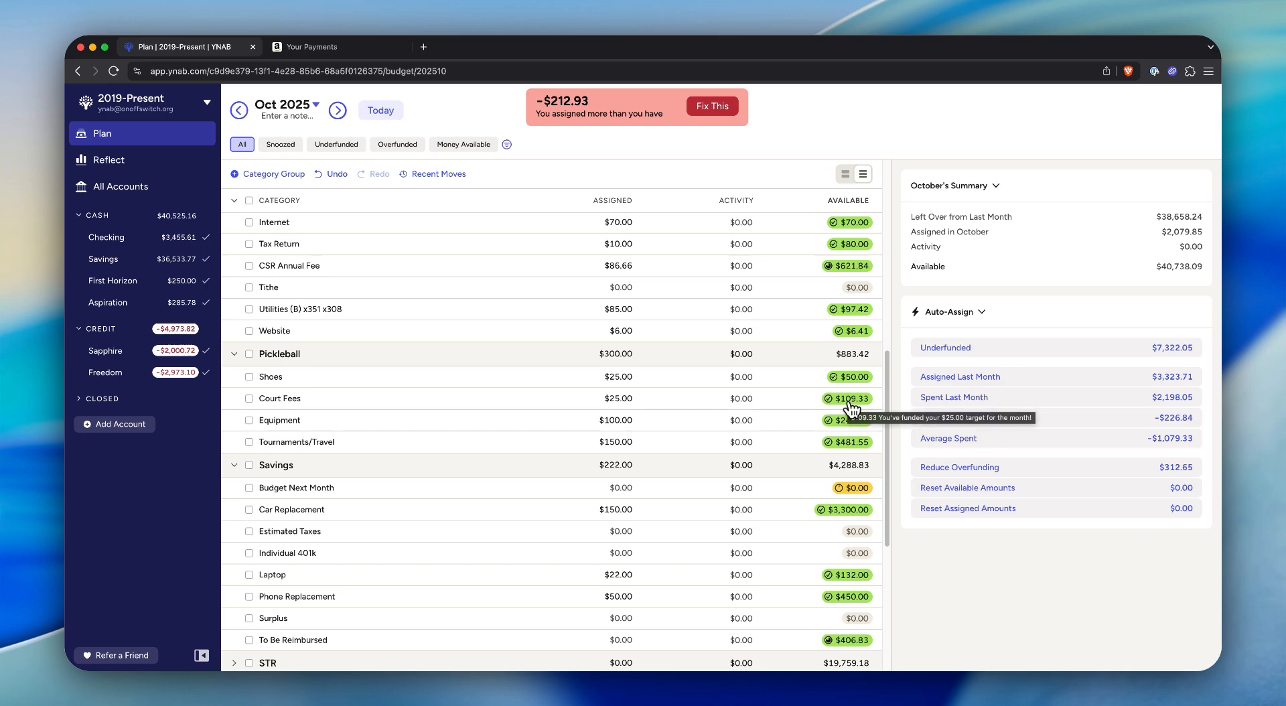
{"action": "left_click", "coordinate": [850, 402]}
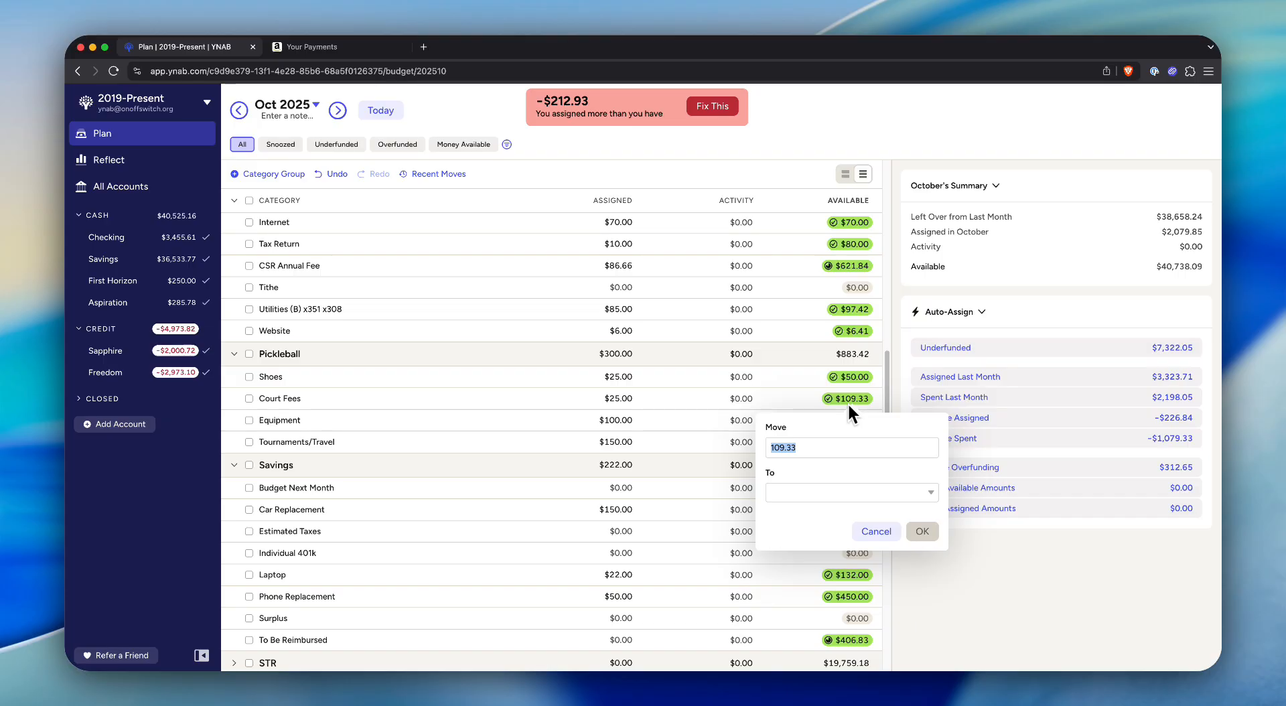
{"action": "type", "text": "75"}
{"action": "key", "text": "Tab"}
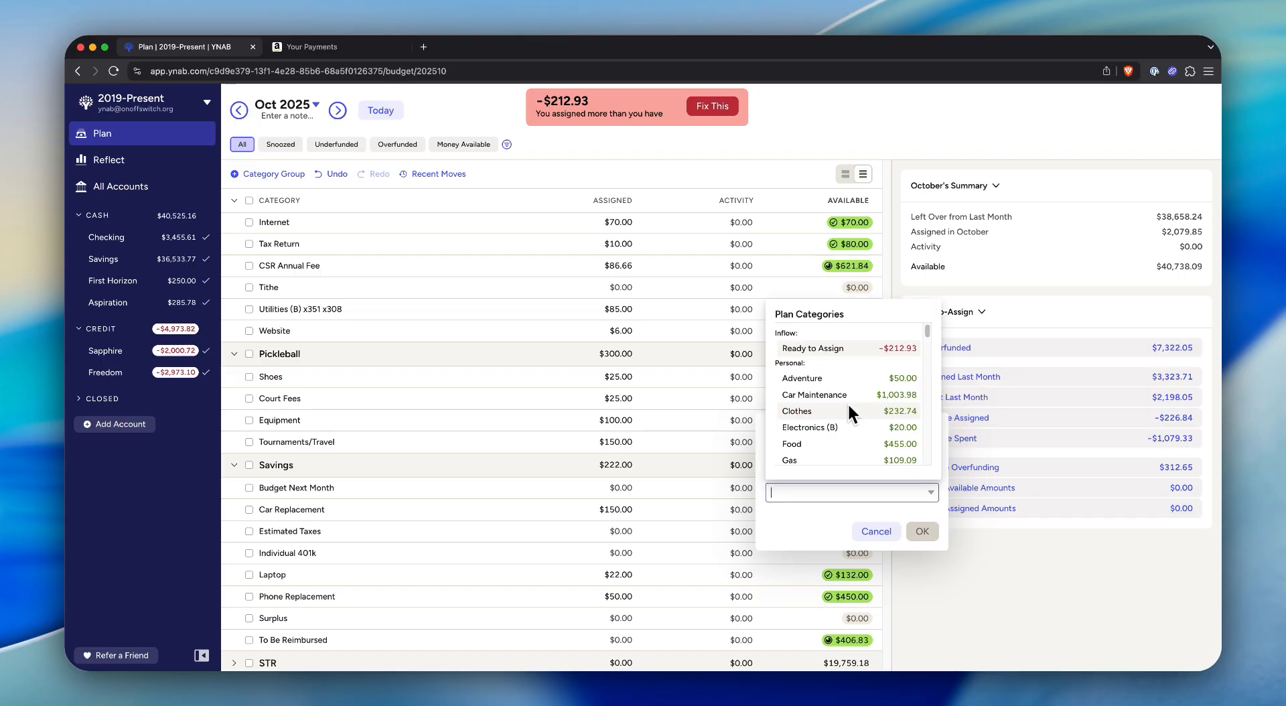
{"action": "left_click", "coordinate": [857, 348]}
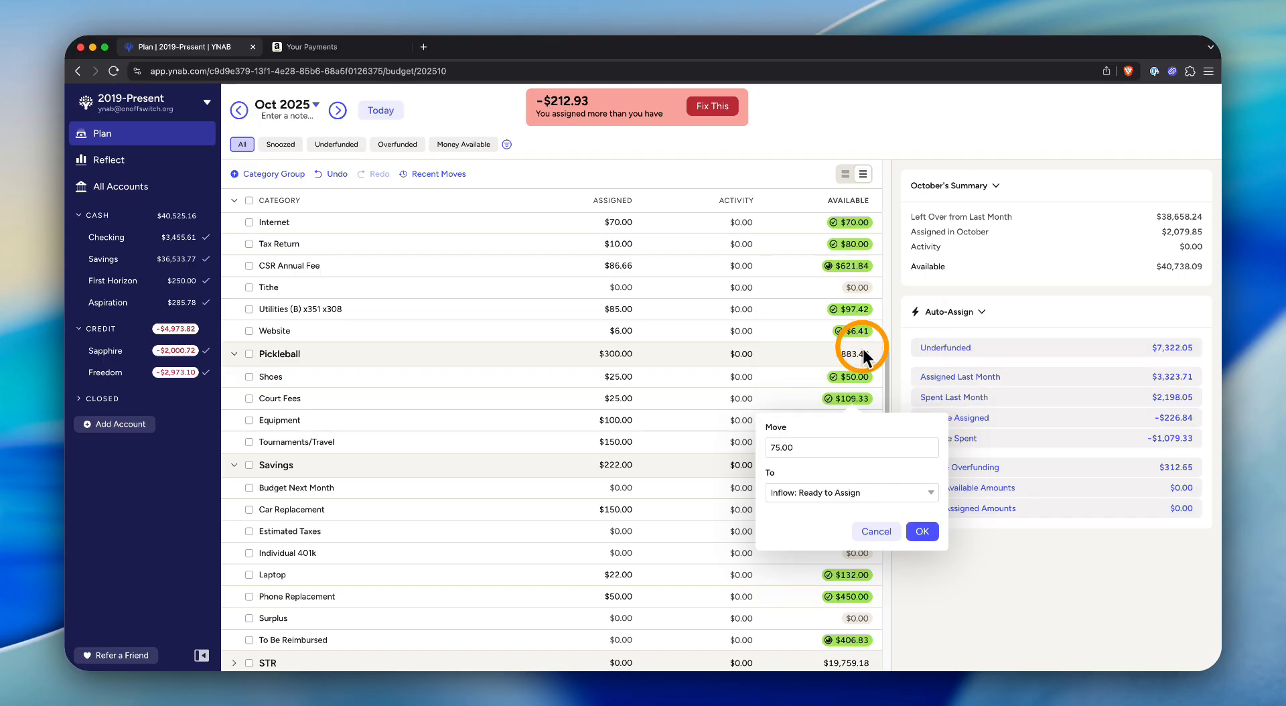
{"action": "left_click", "coordinate": [922, 532]}
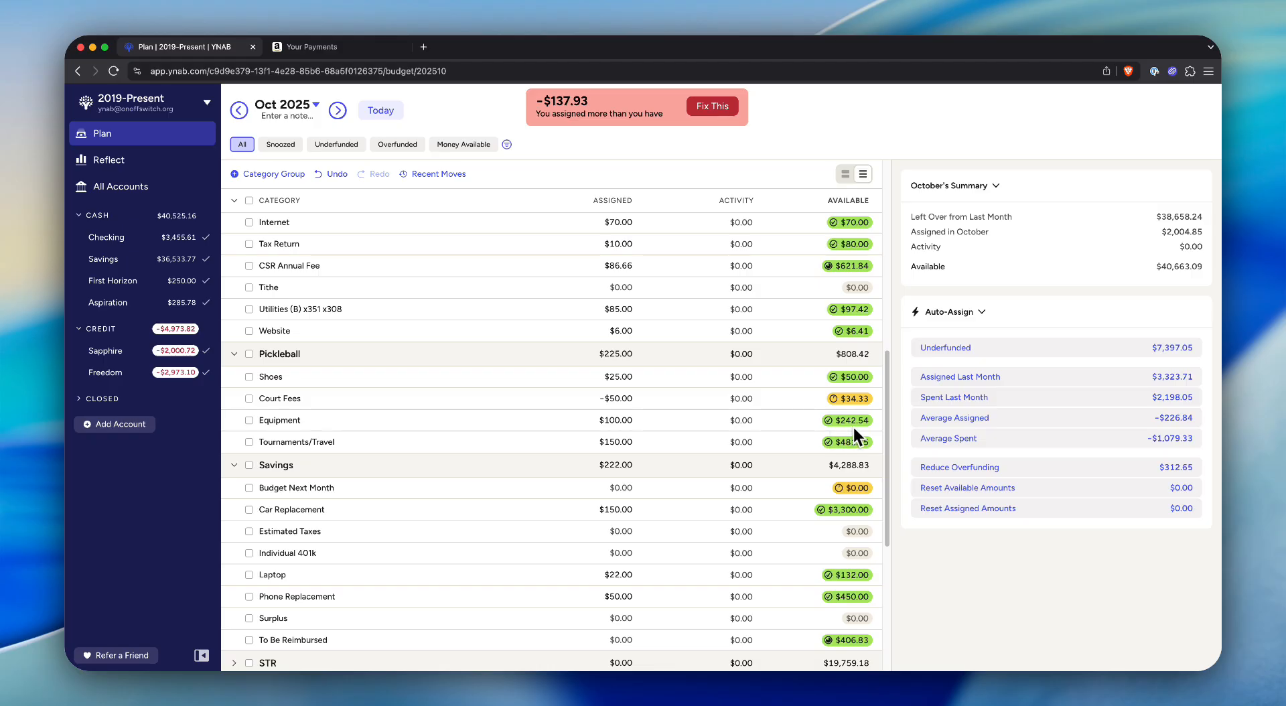
Move $50.00 from the available balance of Equipment in Pickleball to Ready to Assign
{"action": "mouse_move", "coordinate": [853, 426]}
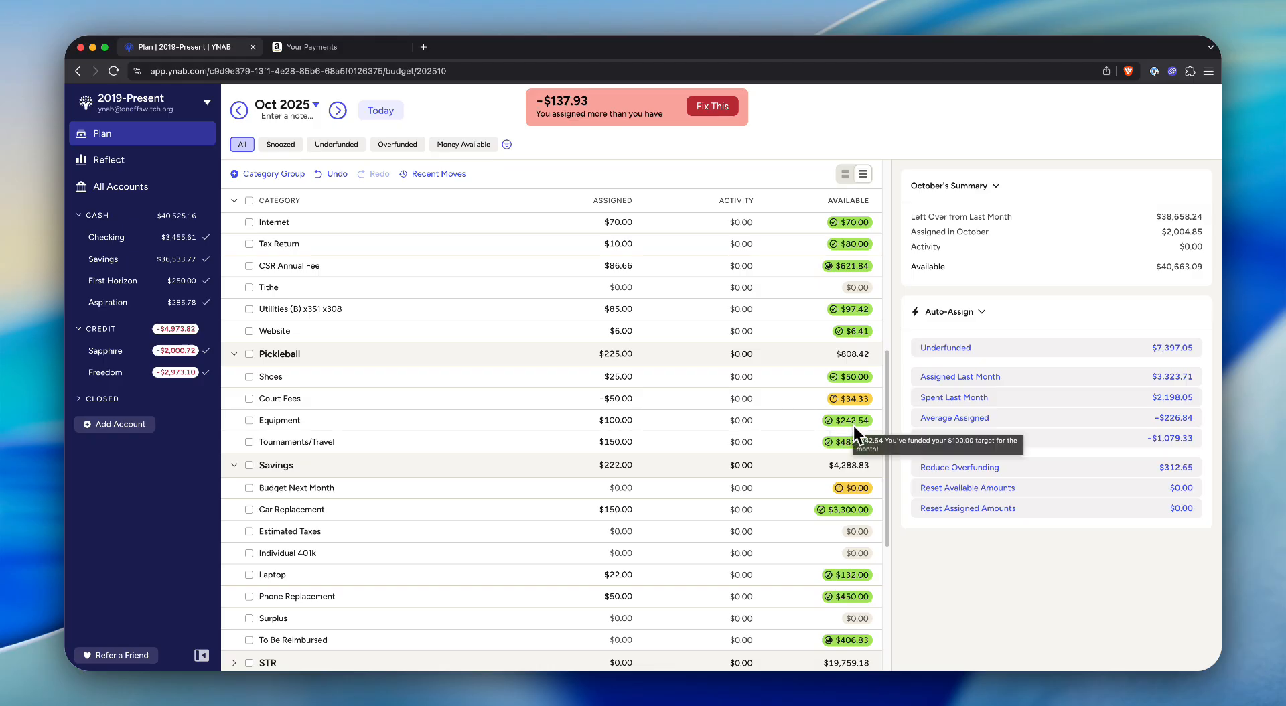
{"action": "left_click", "coordinate": [854, 423]}
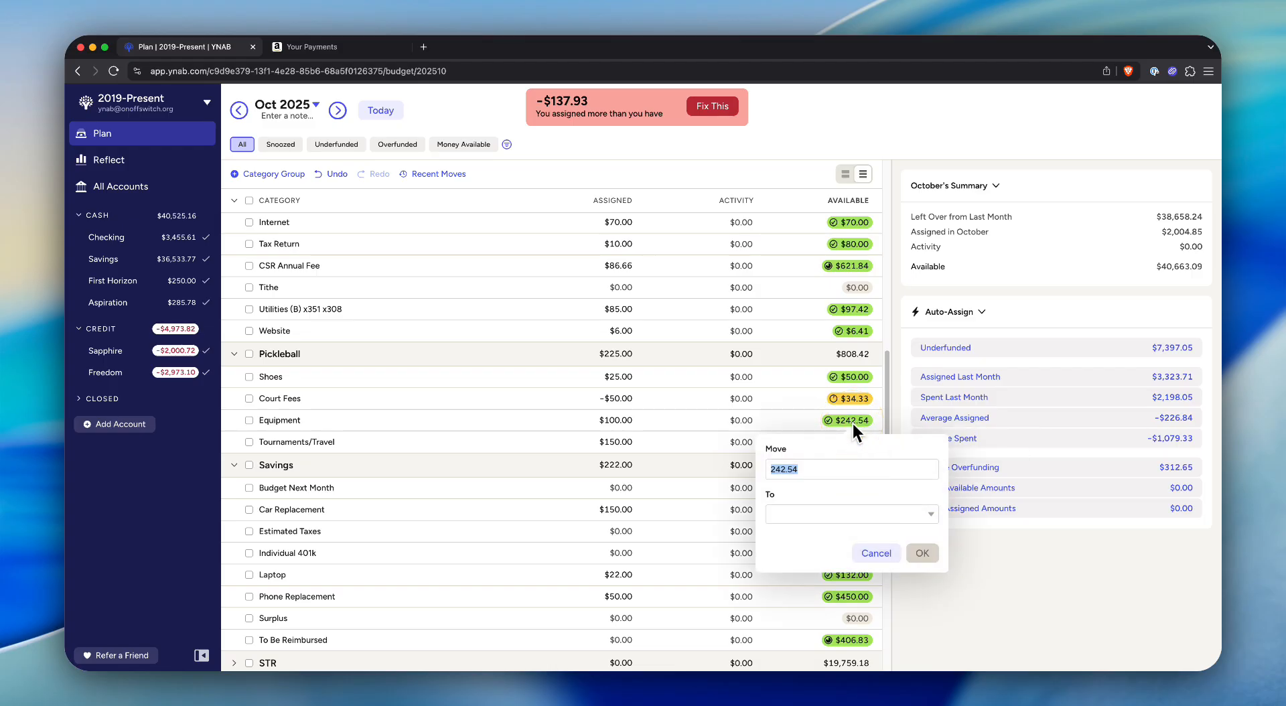
{"action": "type", "text": "50"}
{"action": "key", "text": "Tab"}
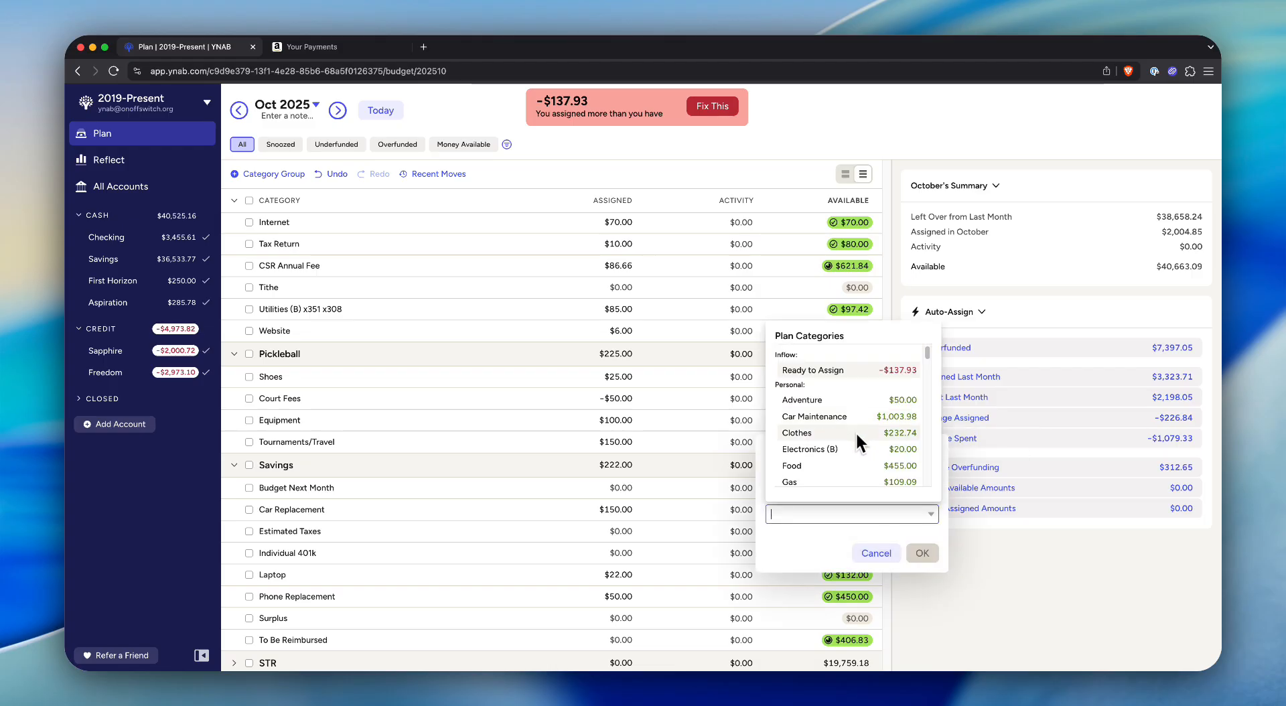
{"action": "left_click", "coordinate": [850, 370]}
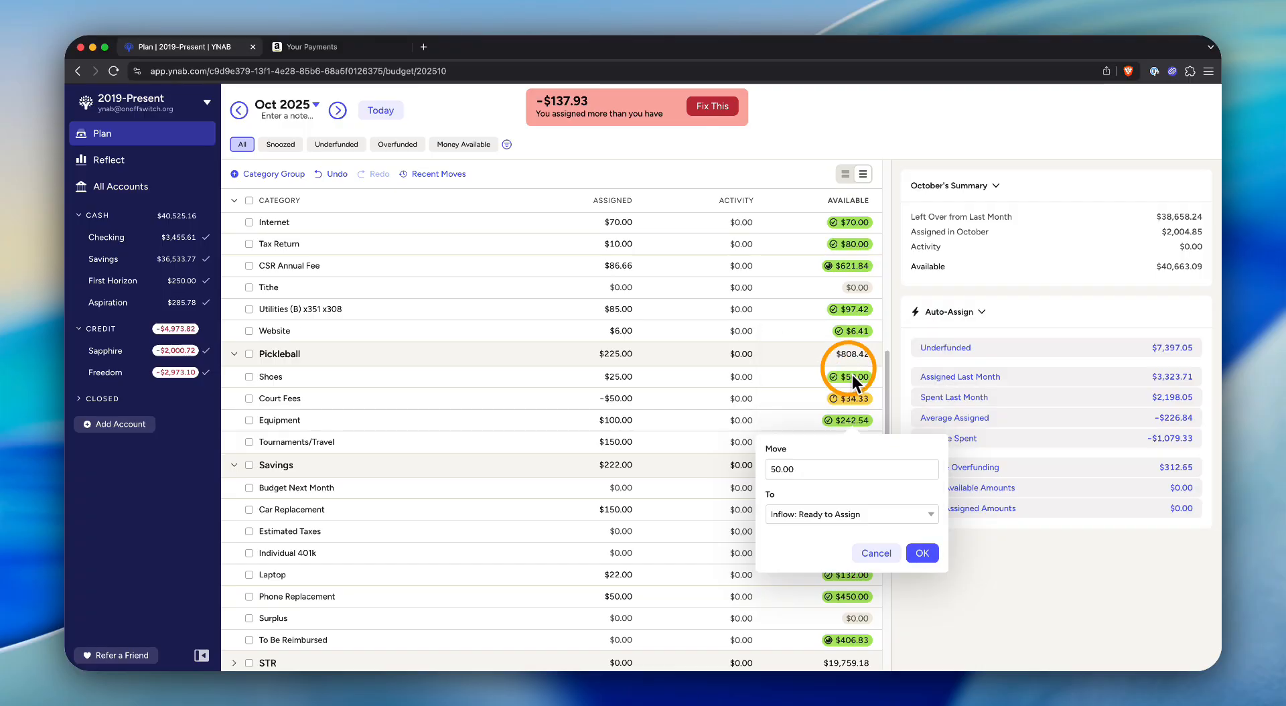
{"action": "left_click", "coordinate": [923, 553]}
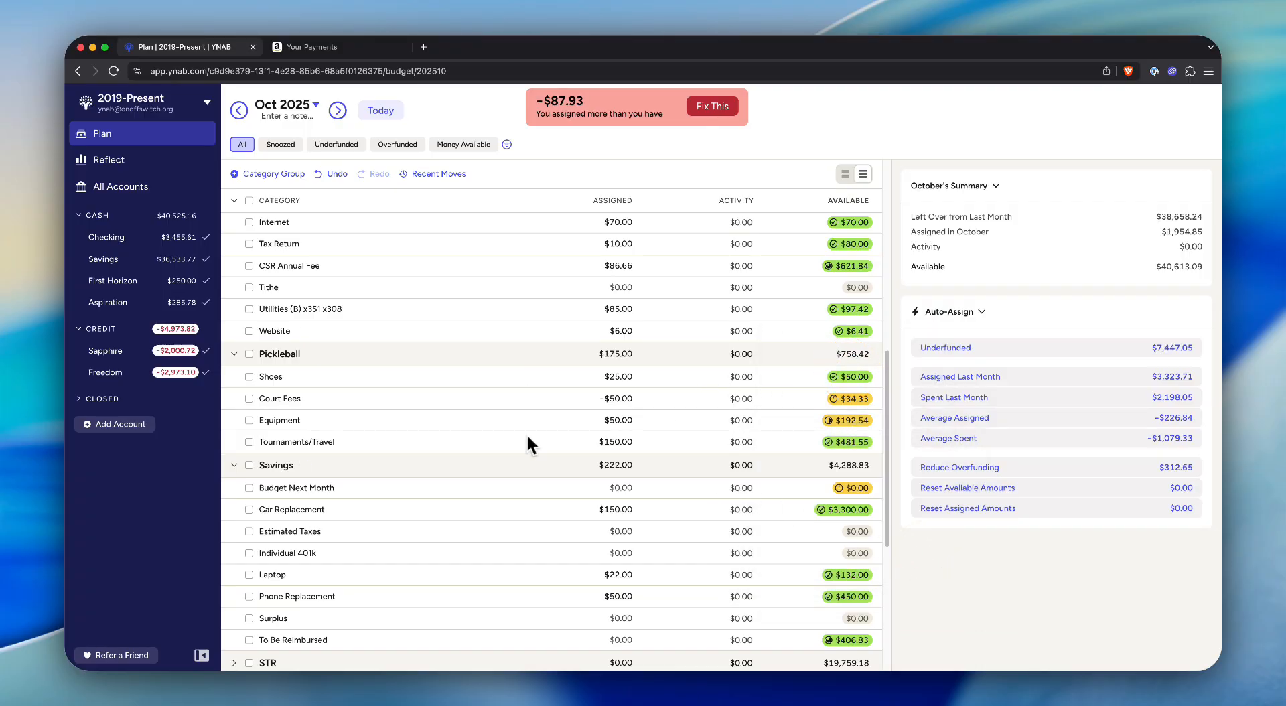
{"action": "scroll", "coordinate": [742, 517], "scroll_direction": "down", "scroll_amount": 3}
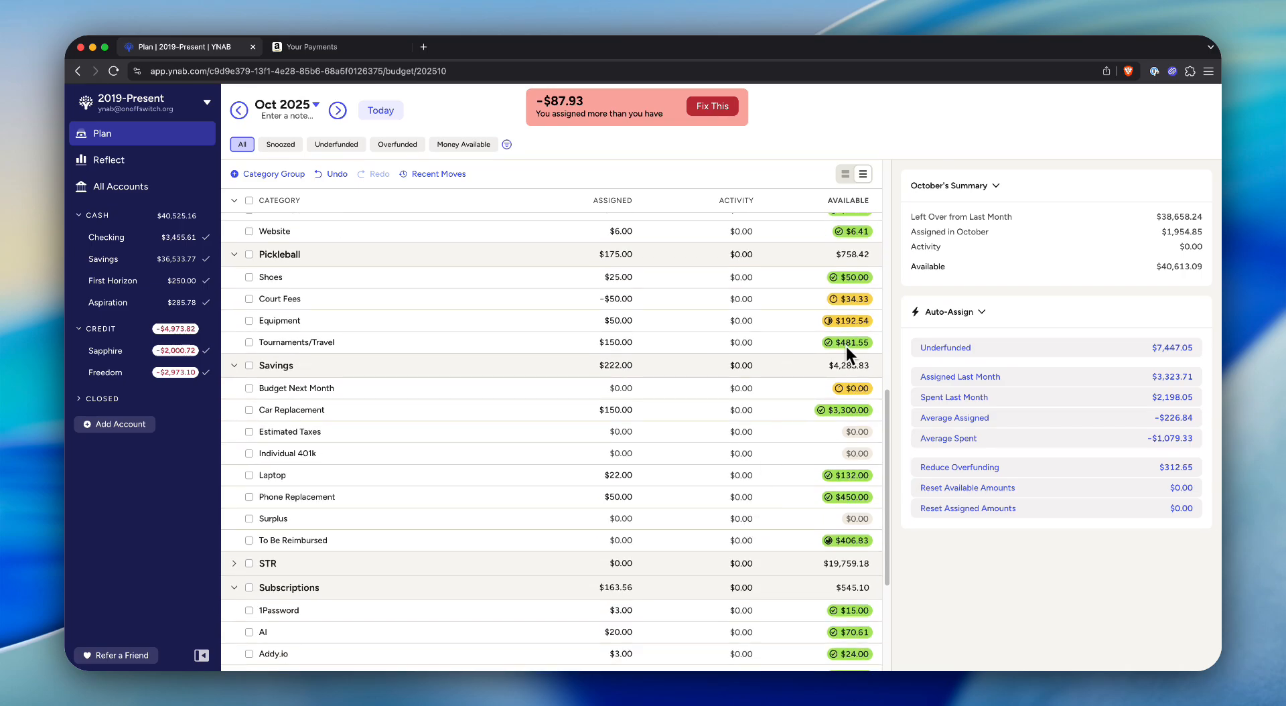
{"action": "mouse_move", "coordinate": [846, 344]}
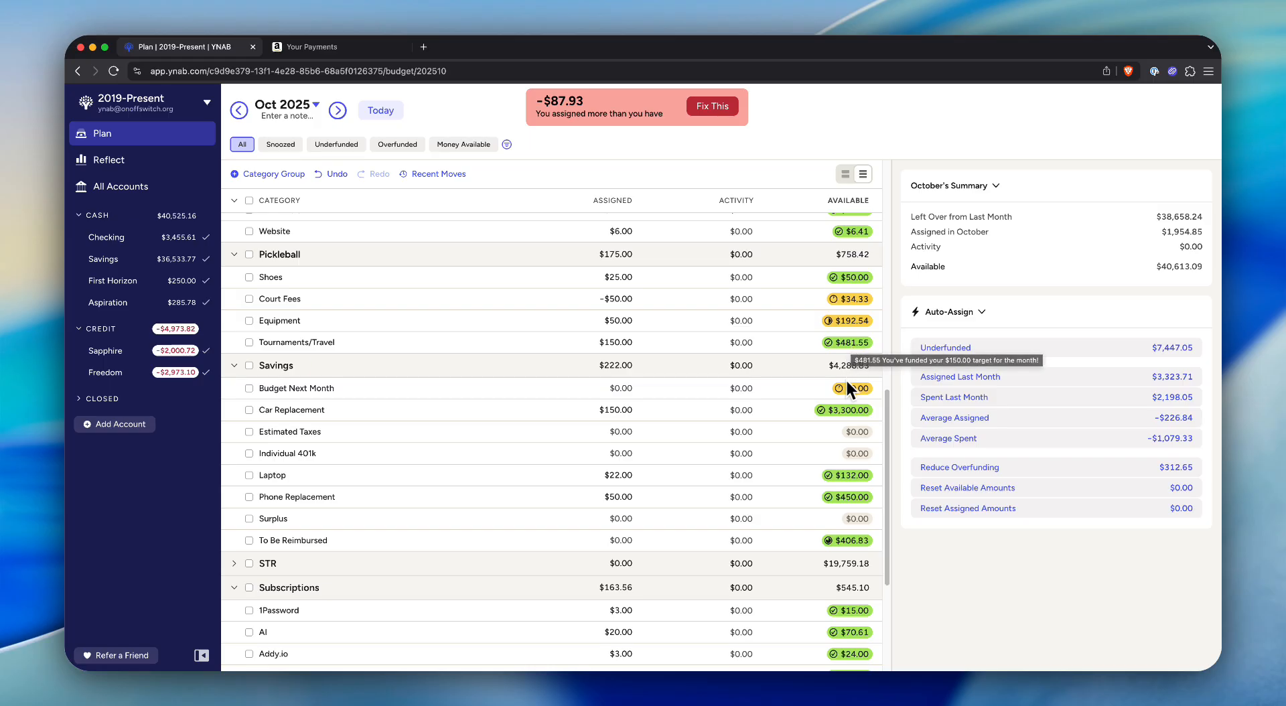
{"action": "scroll", "coordinate": [845, 378], "scroll_direction": "down", "scroll_amount": 1}
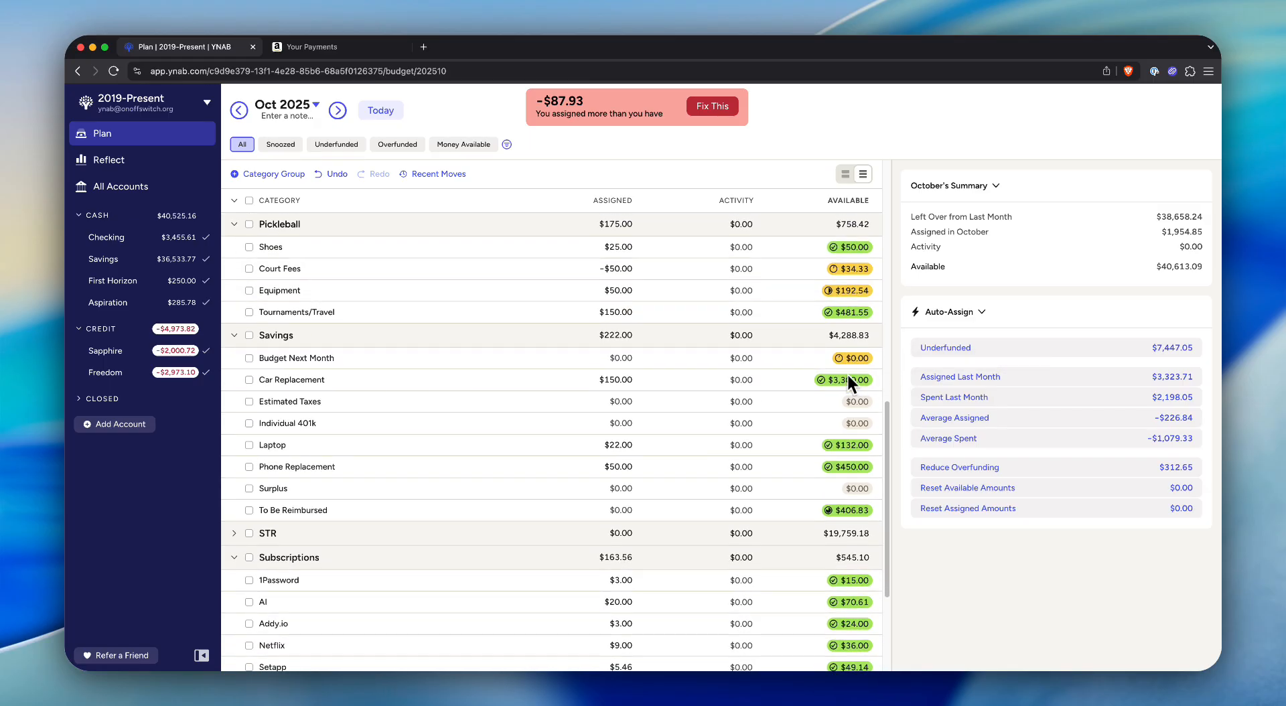
{"action": "left_click", "coordinate": [848, 313]}
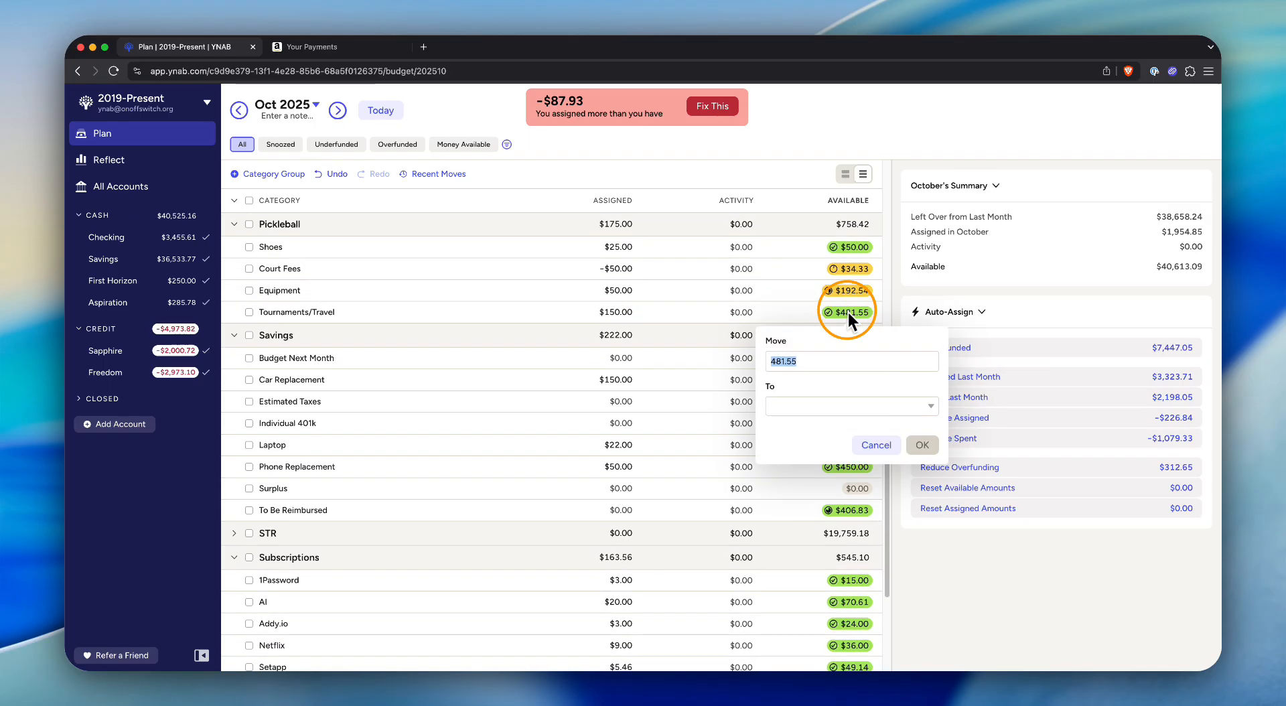
{"action": "left_click", "coordinate": [891, 444]}
Cover the remaining overassignment by un-assigning Oct 2025 money from the Tournaments/Travel category in Pickleball
{"action": "left_click", "coordinate": [720, 109]}
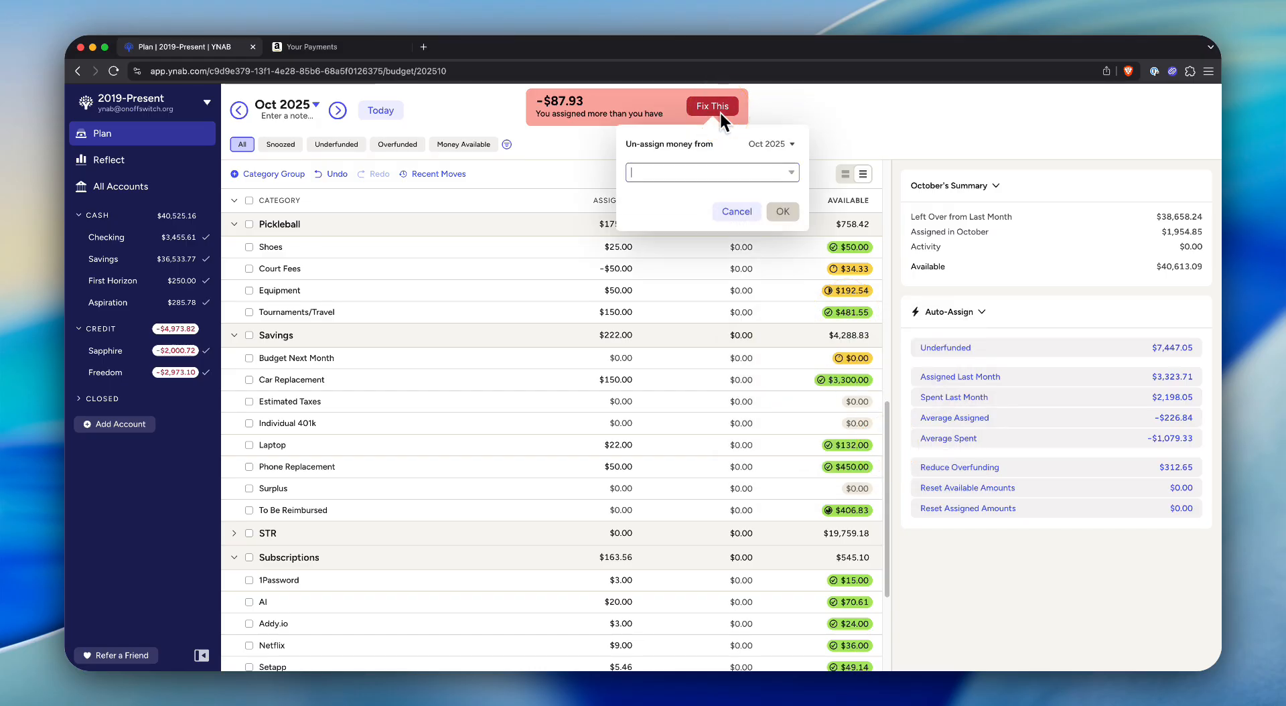
{"action": "type", "text": "tourn"}
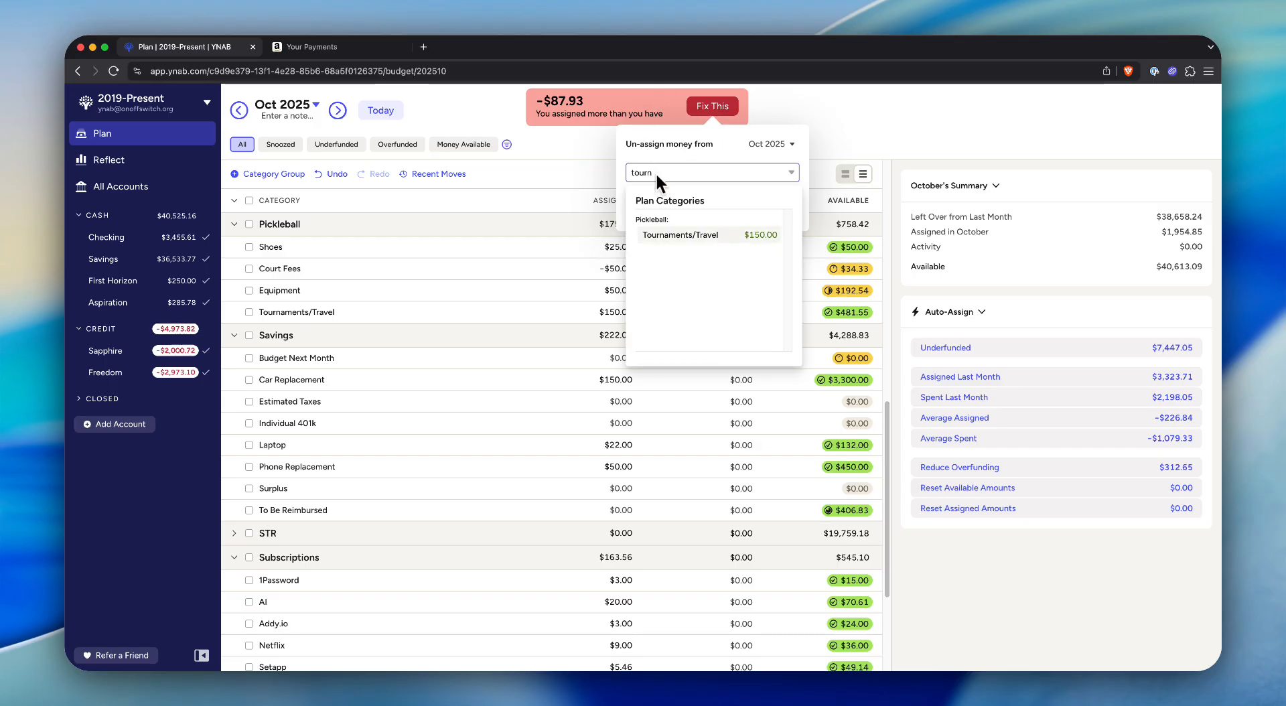
{"action": "left_click", "coordinate": [690, 233]}
{"action": "left_click", "coordinate": [793, 212]}
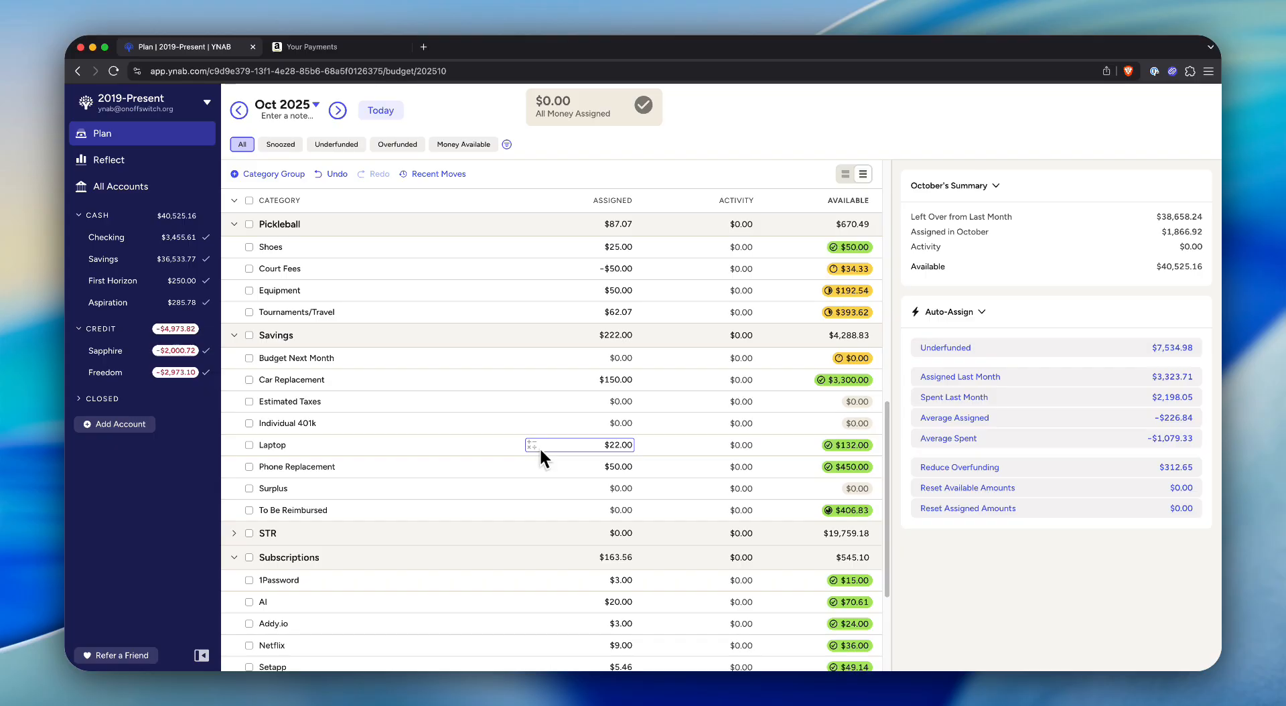
{"action": "scroll", "coordinate": [745, 469], "scroll_direction": "up", "scroll_amount": 10}
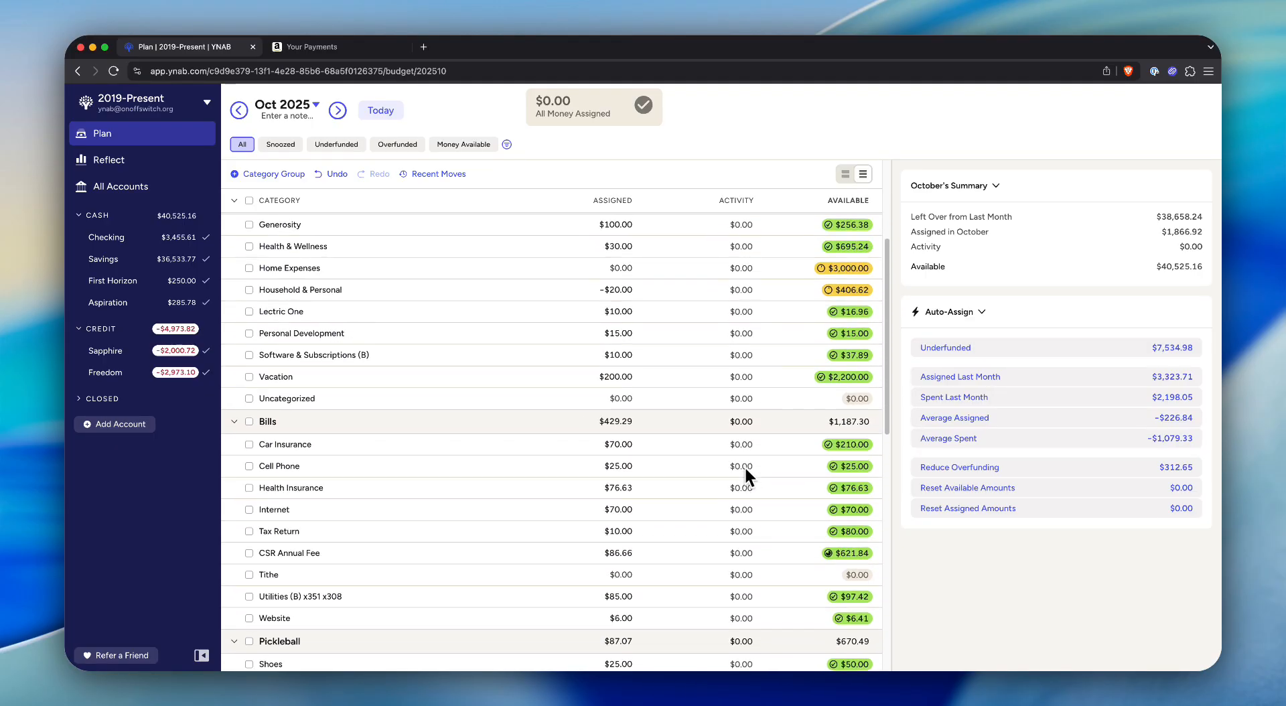